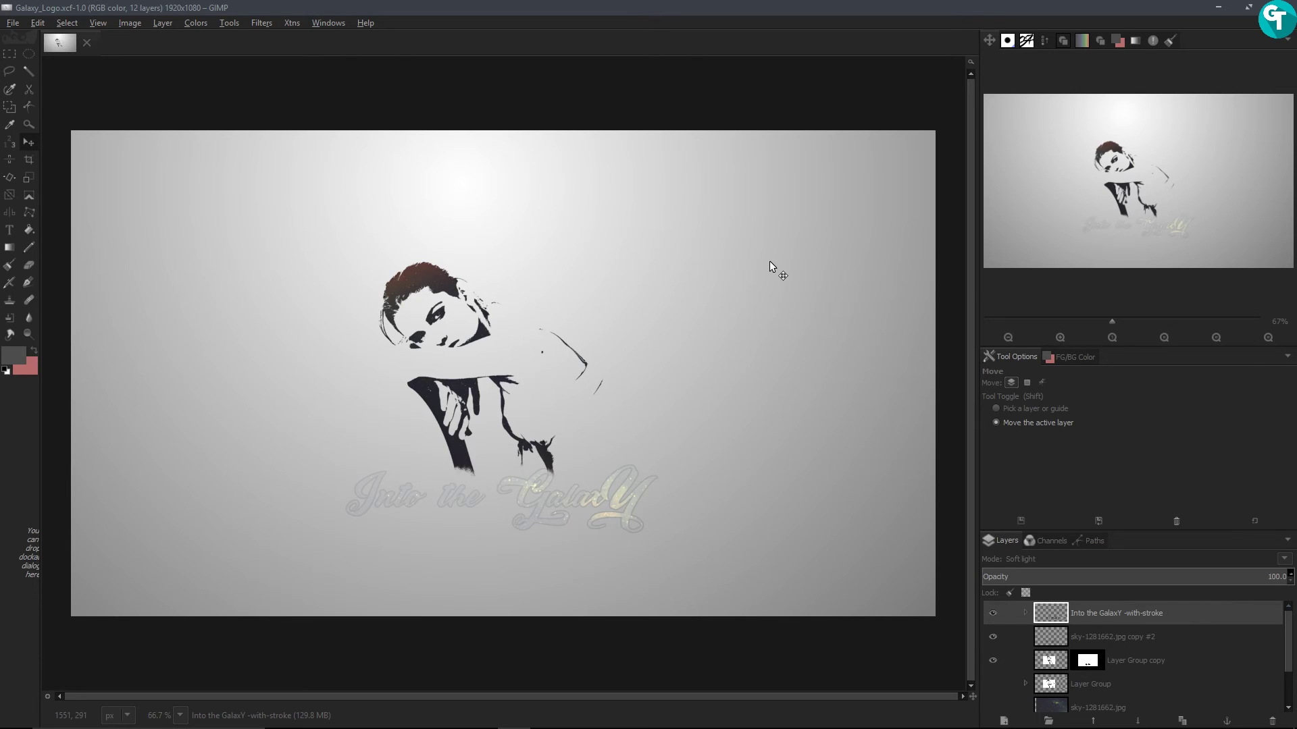
Step: Create a new 1920 × 1080 px image
click(17, 27)
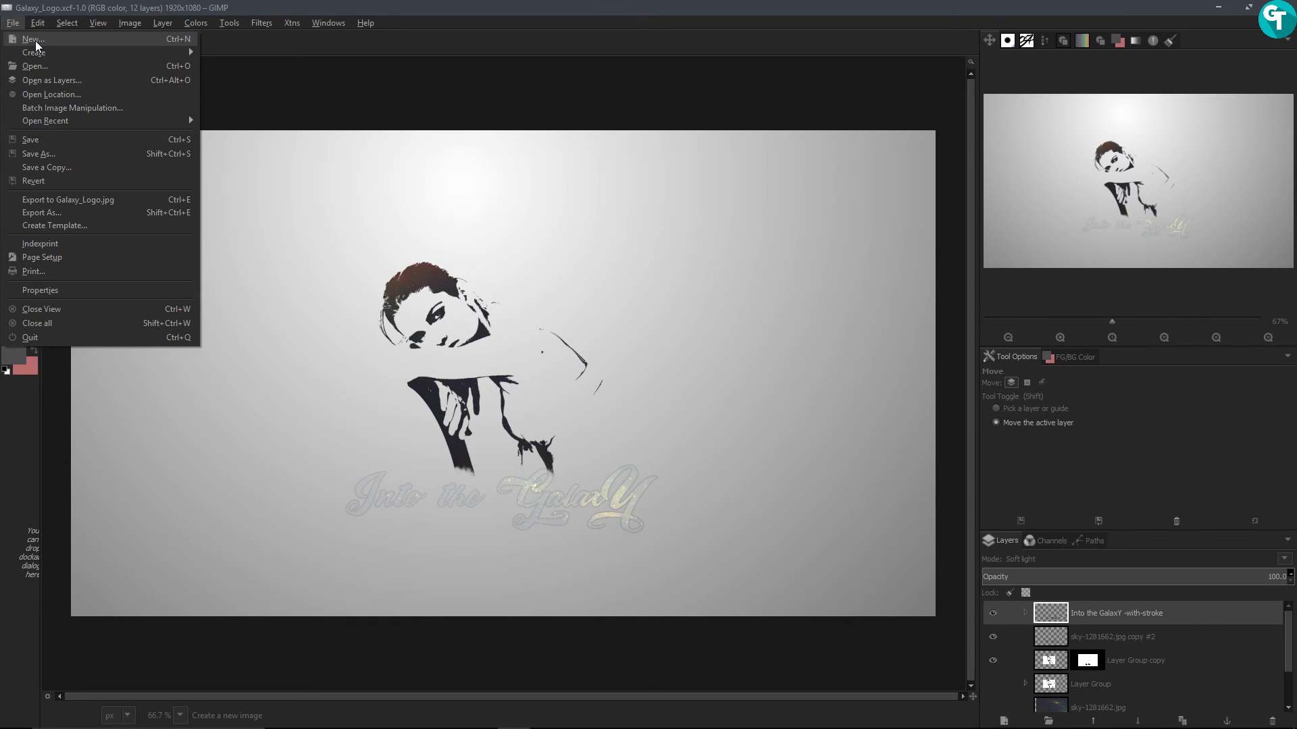
click(35, 41)
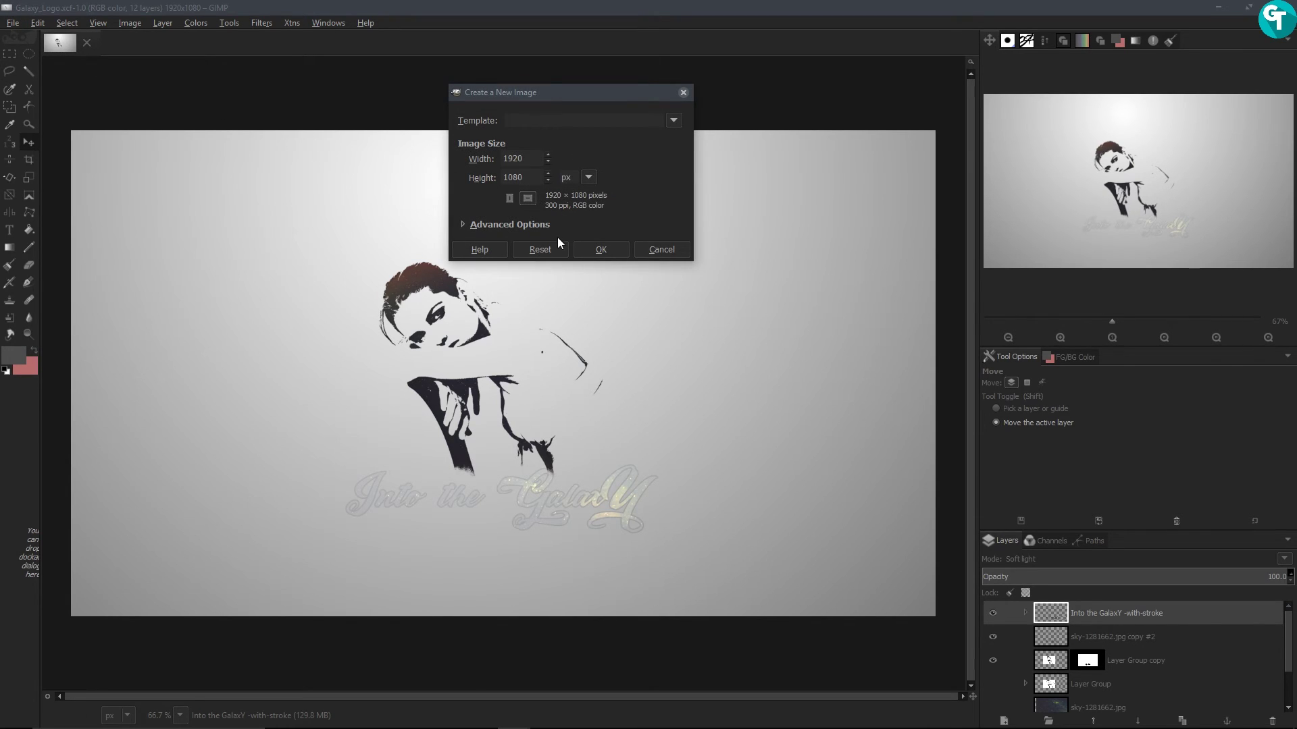
click(594, 252)
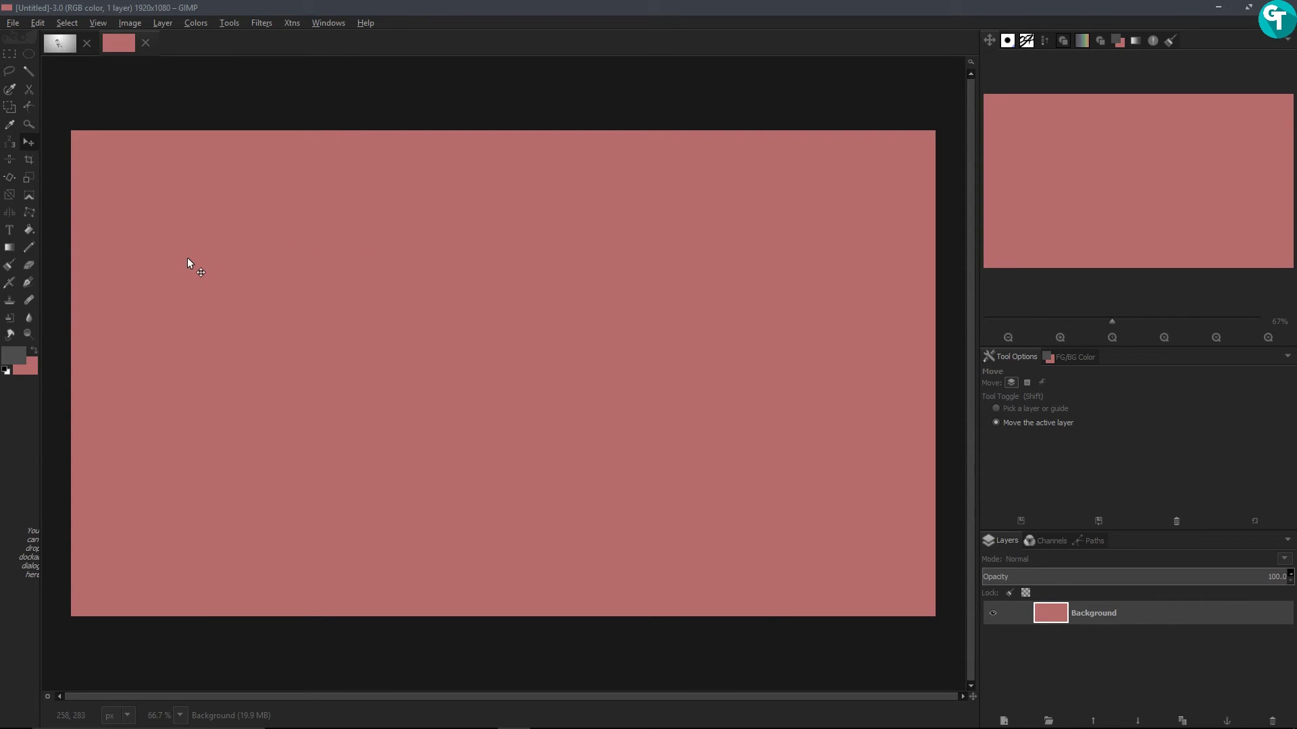
Step: Reset the default colours, set the foreground colour to 4d4d4d and fill the background layer with it
key(d)
key(r)
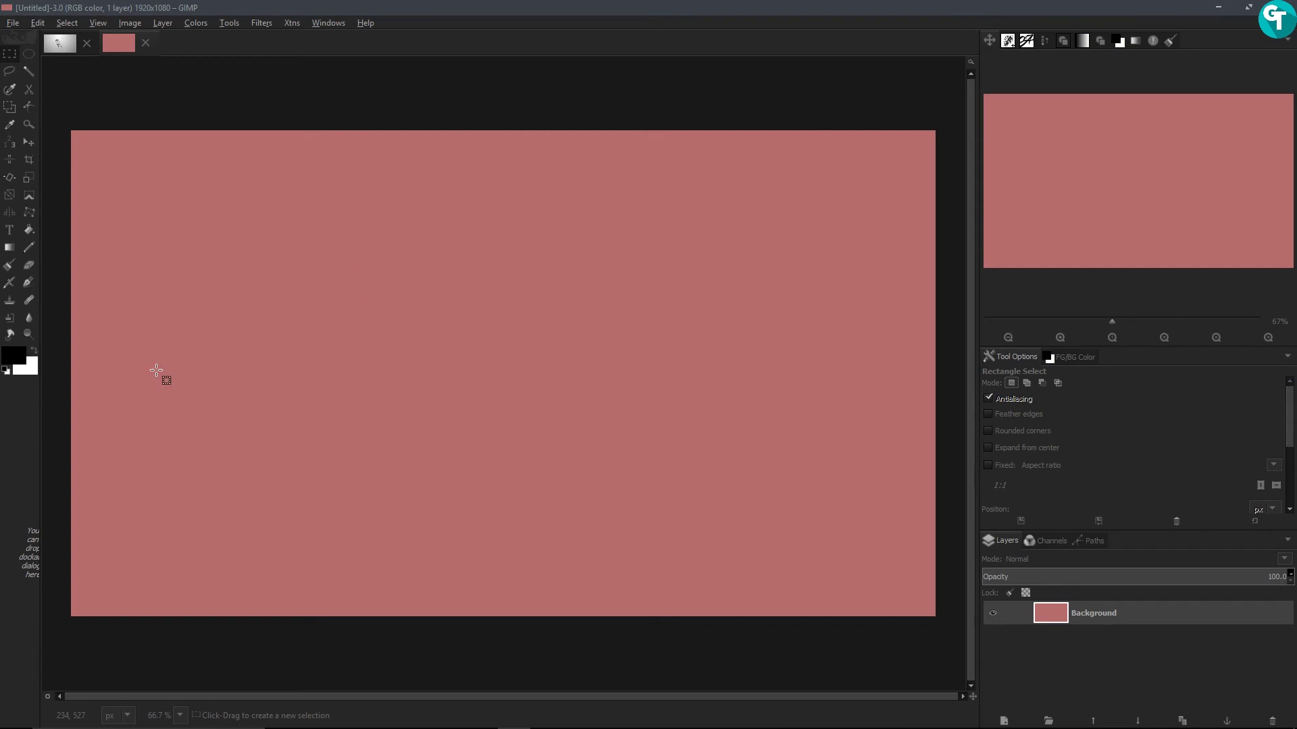
click(20, 355)
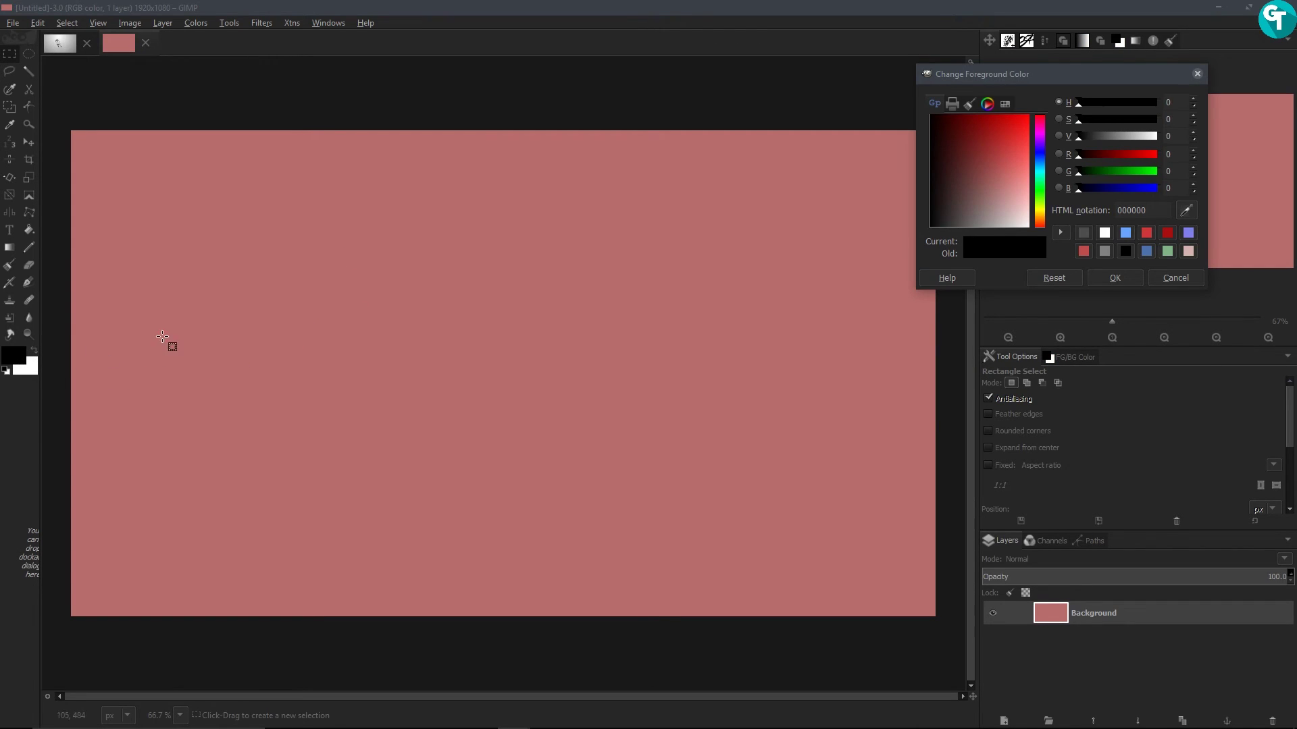
click(1083, 233)
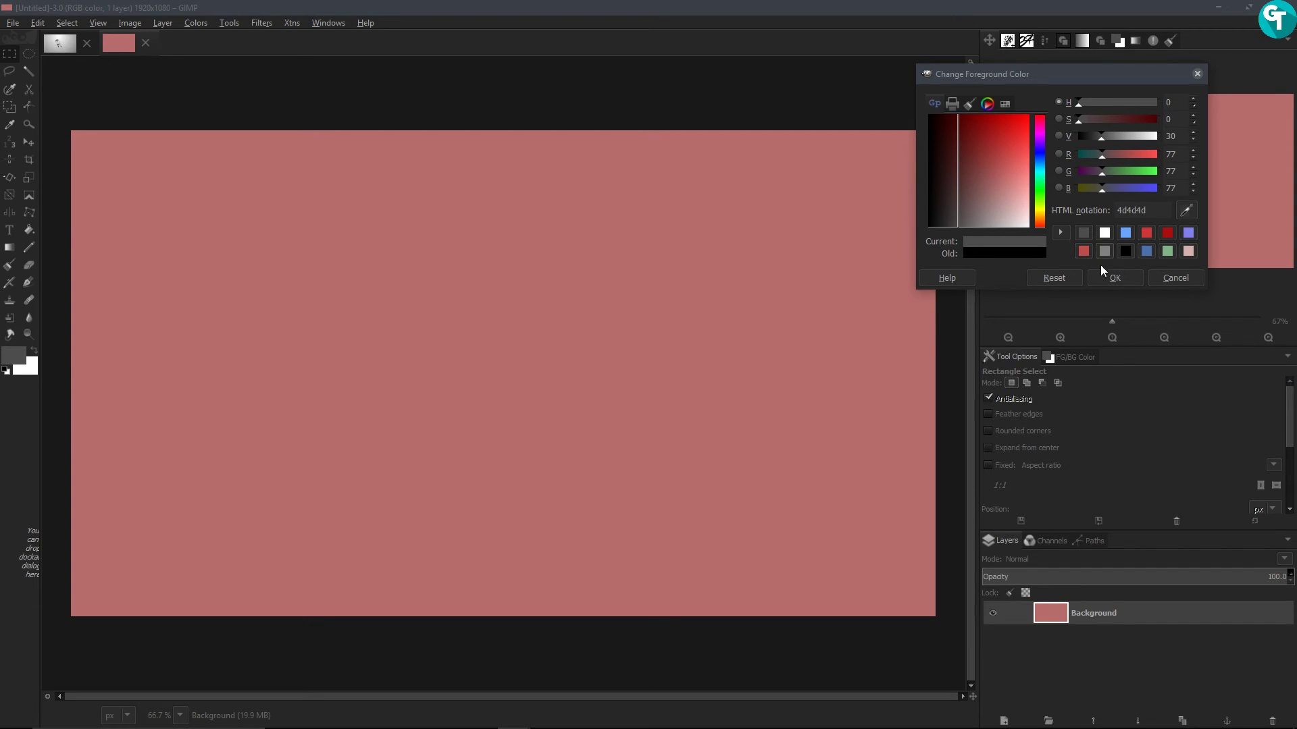
click(1113, 279)
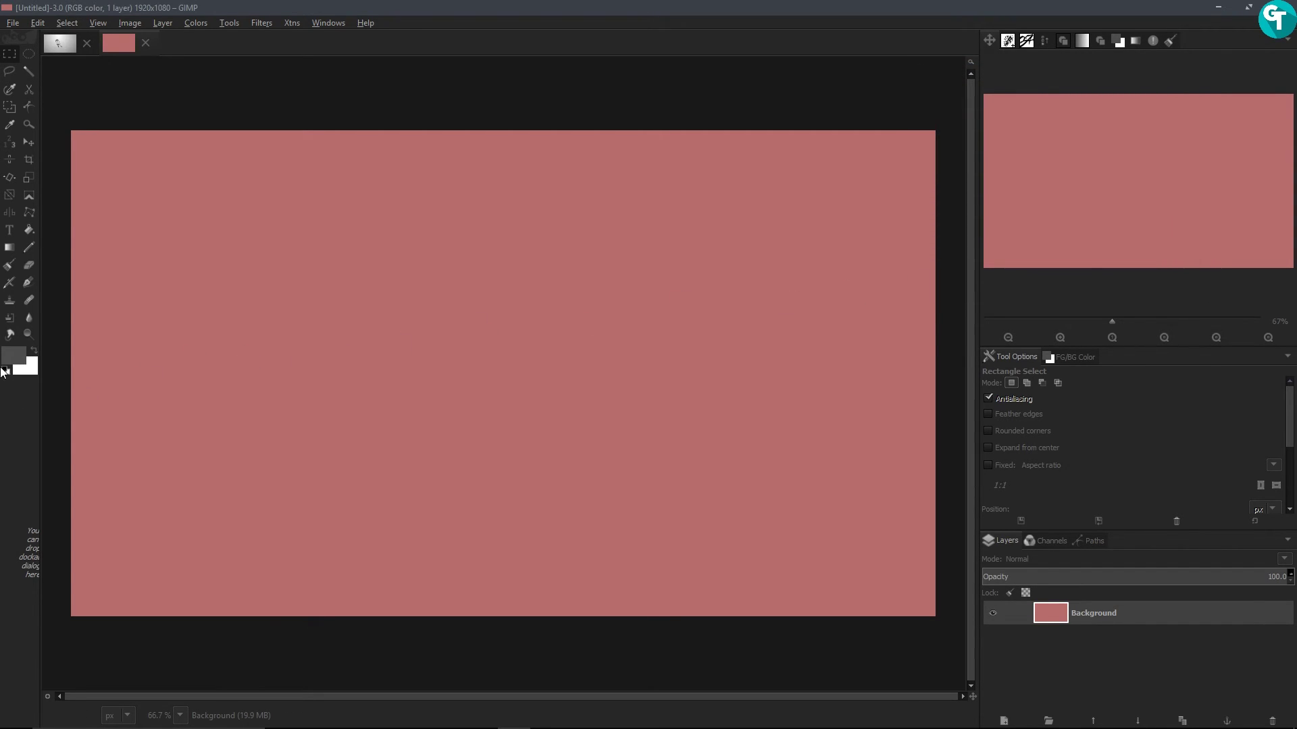
drag(16, 360, 277, 342)
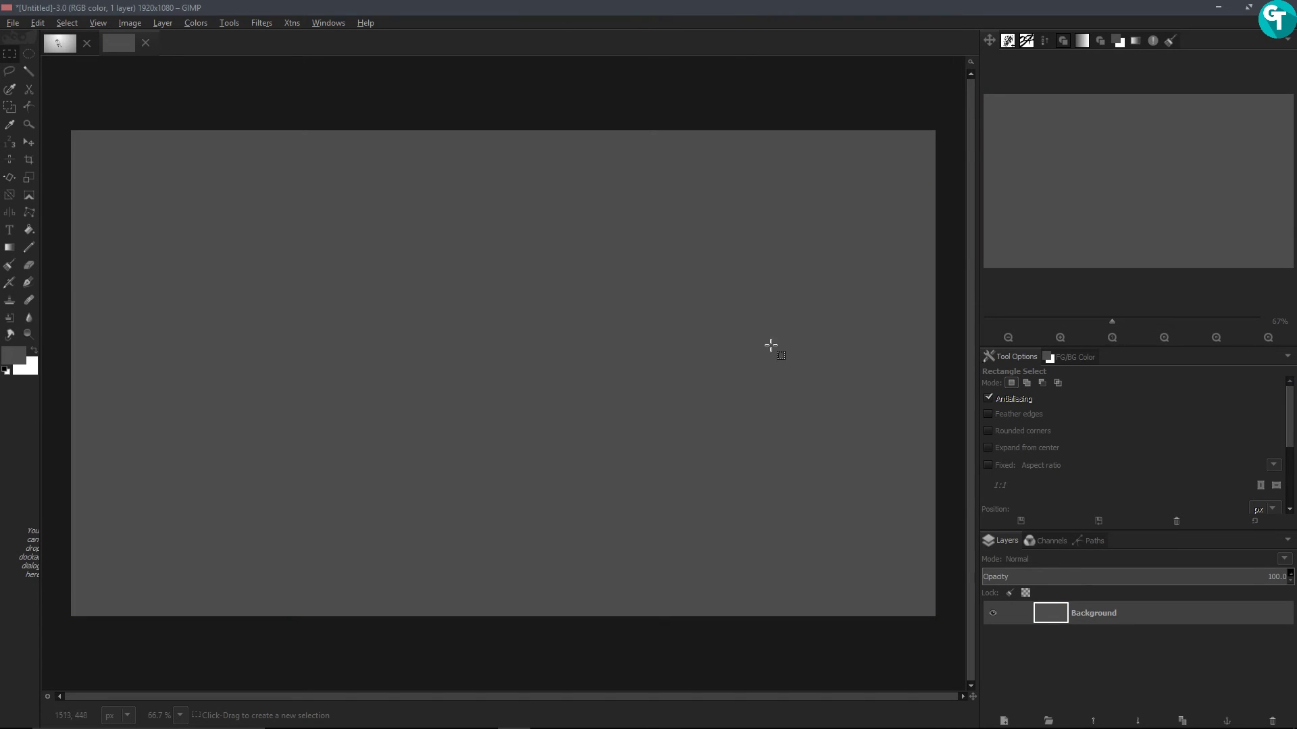
Step: Bring the beauty-1511867 and sky-1281662 images from the Galaxy_Logo folder in as layers, and hide the sky layer
click(13, 27)
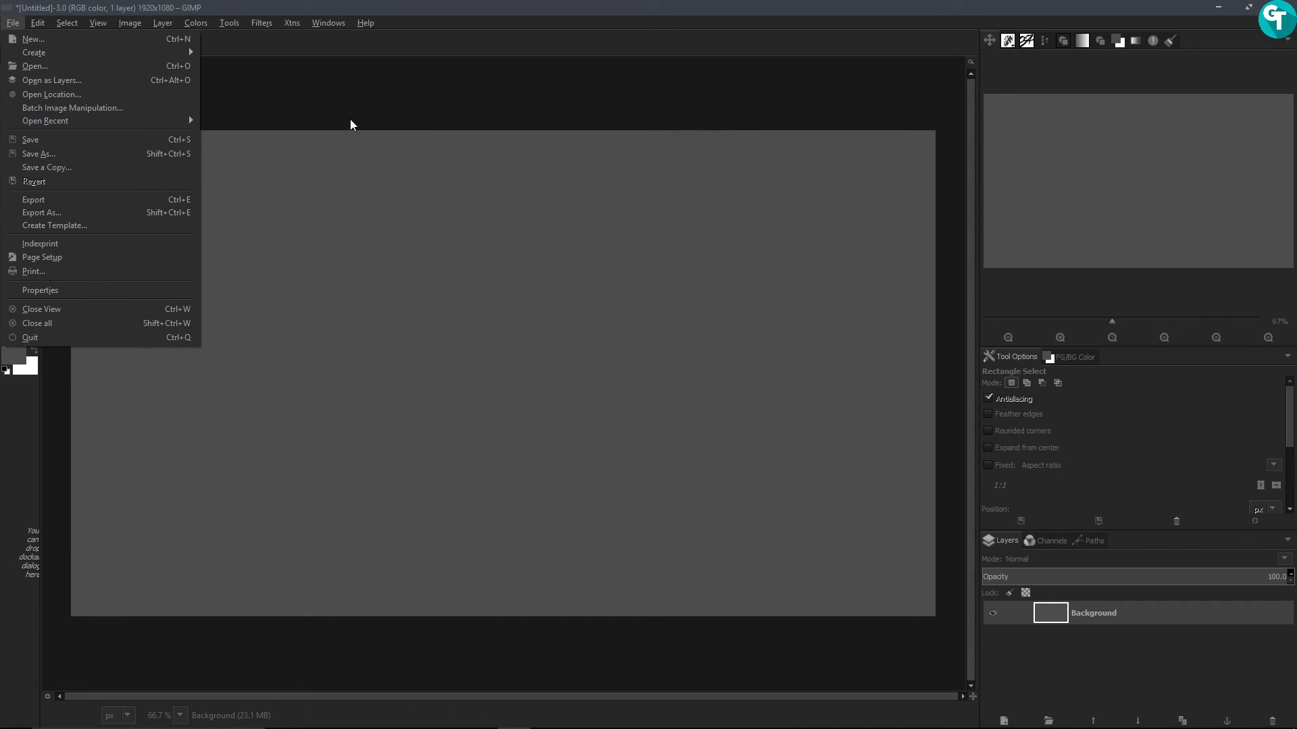
click(443, 27)
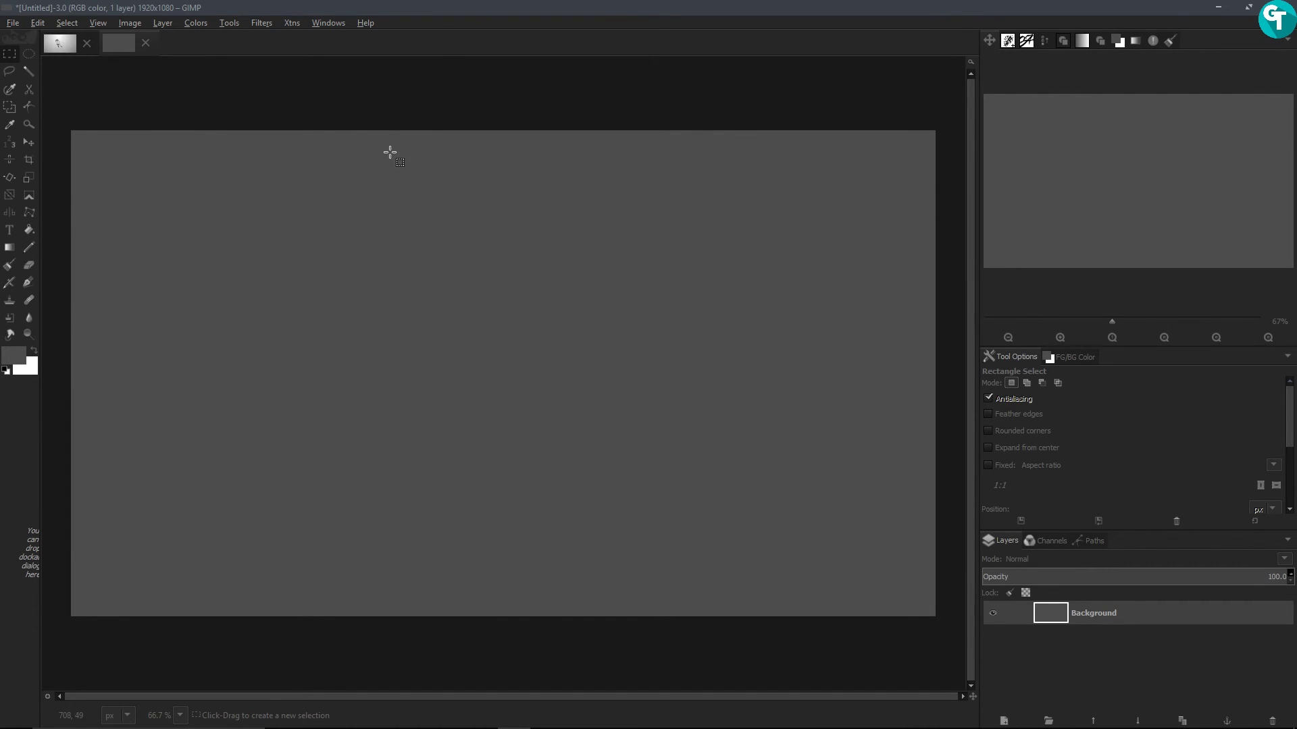
key(alt+Tab)
key(alt+Tab)
key(alt+Tab)
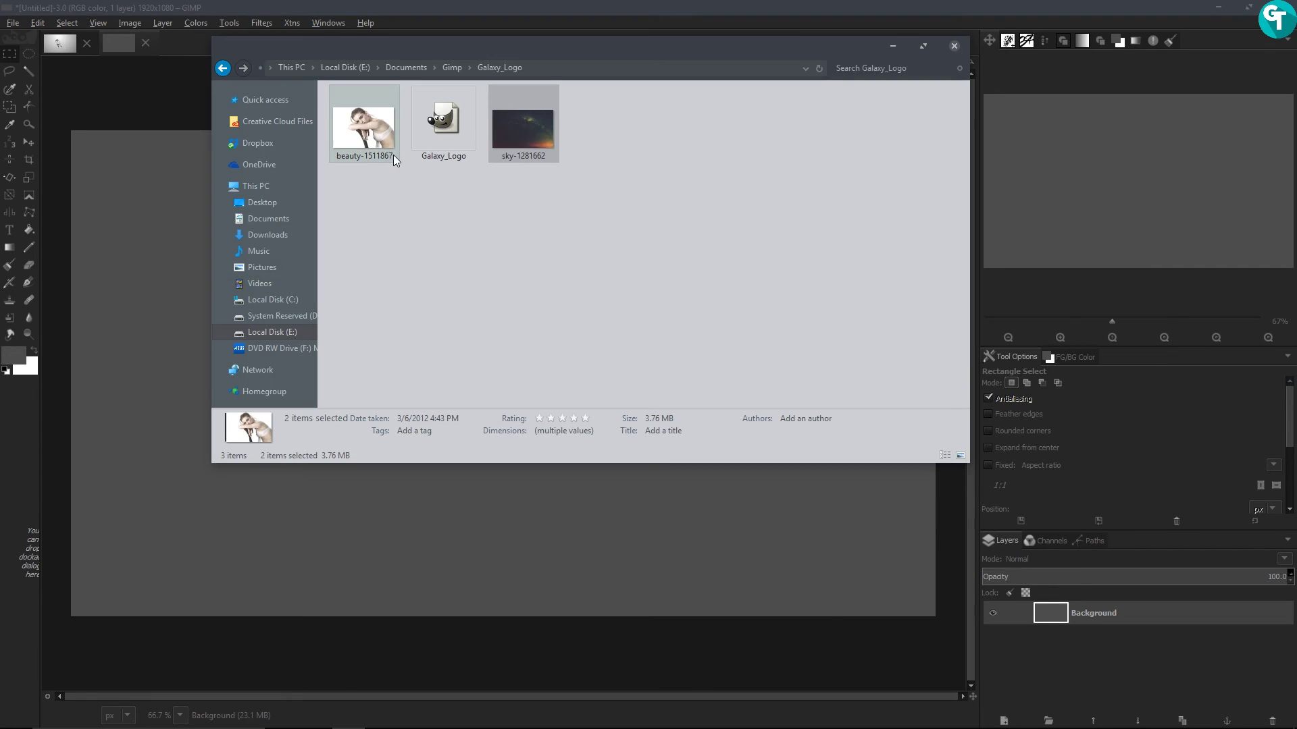
drag(365, 129, 172, 302)
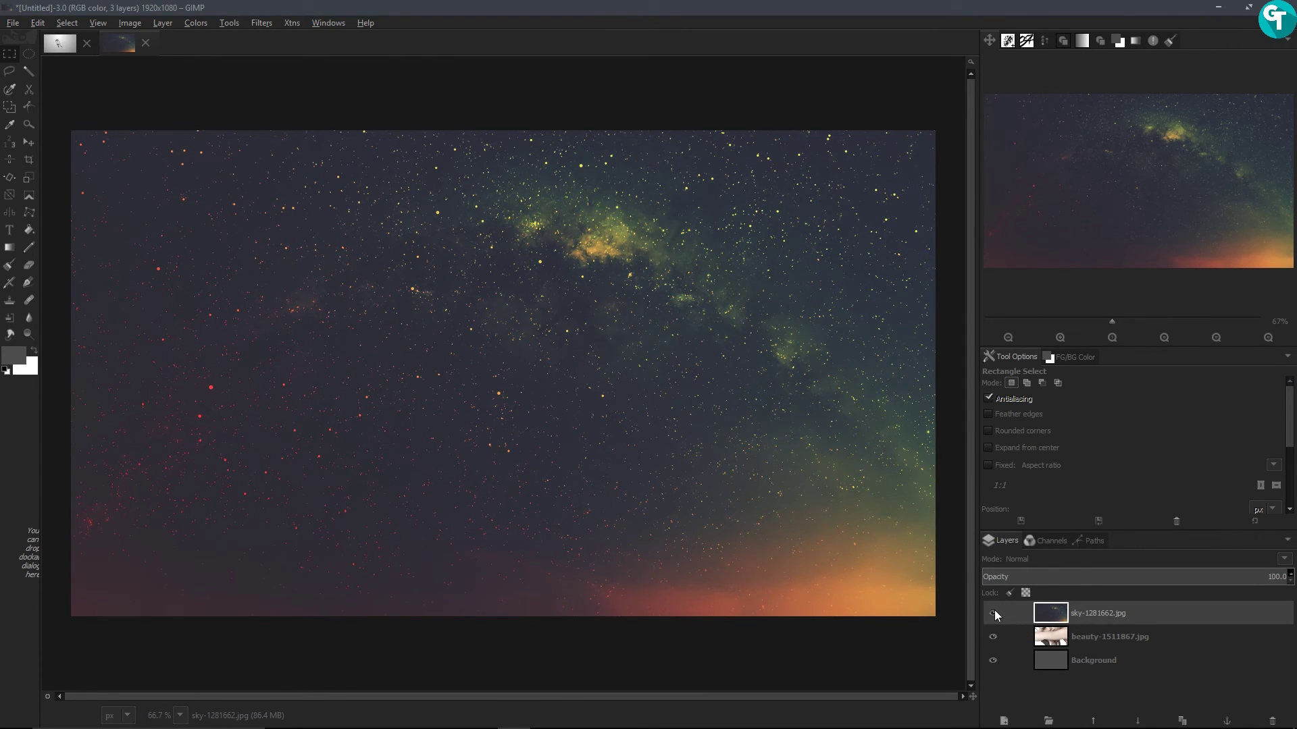
click(993, 612)
click(1064, 639)
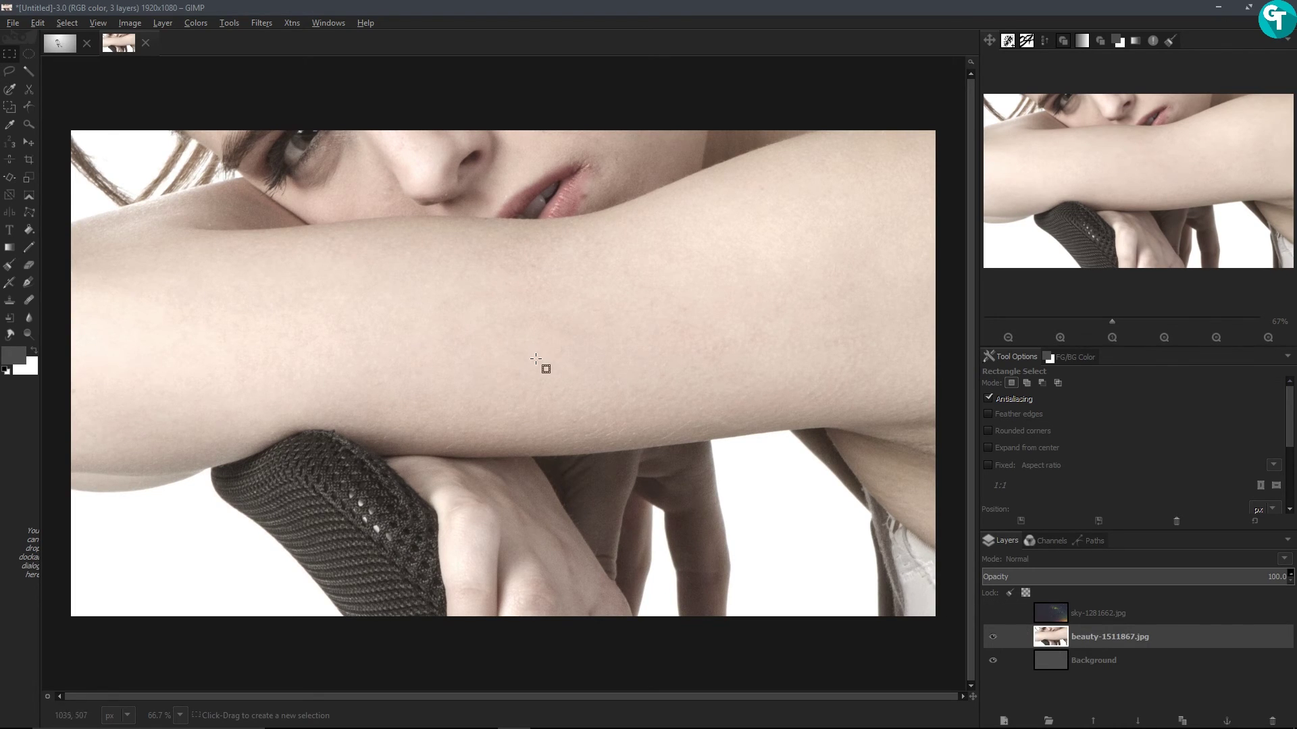
Step: Scale the beauty-1511867.jpg layer down to 1035 × 690 px and position it near the centre of the canvas
key(minus)
key(minus)
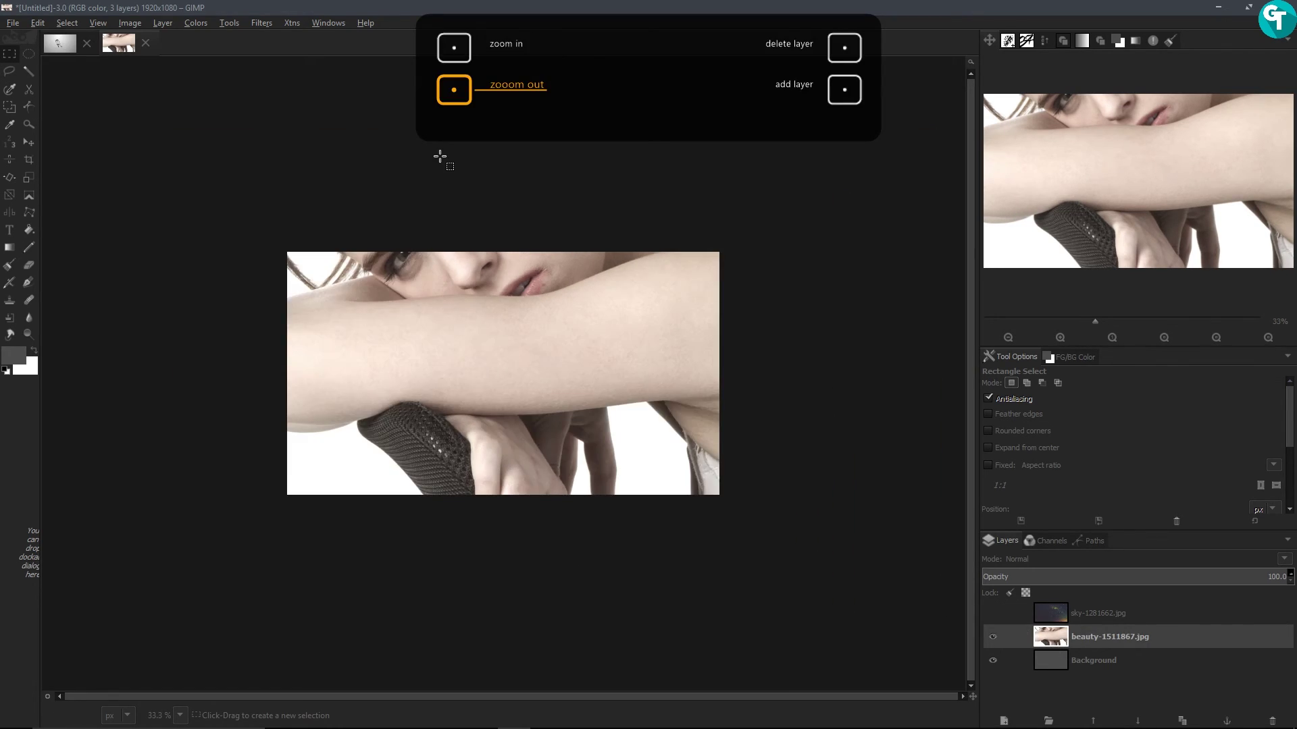
key(minus)
key(minus)
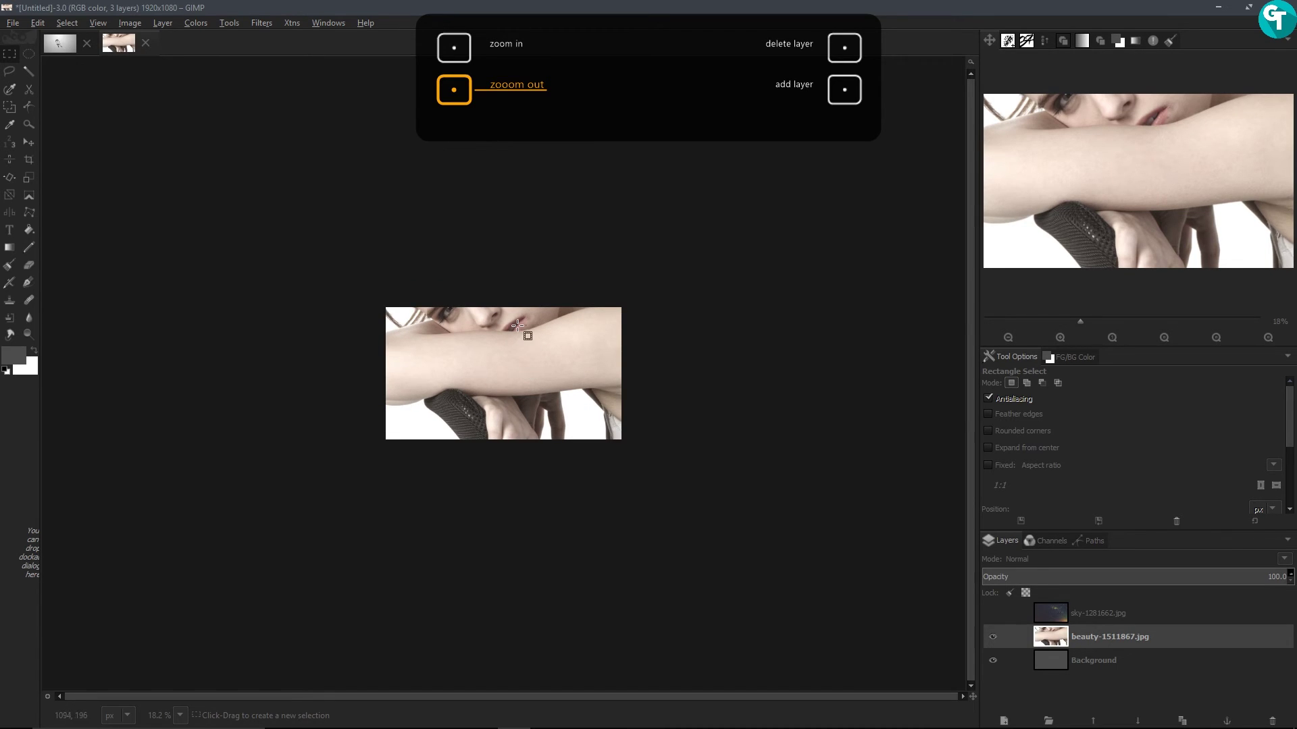
key(shift+s)
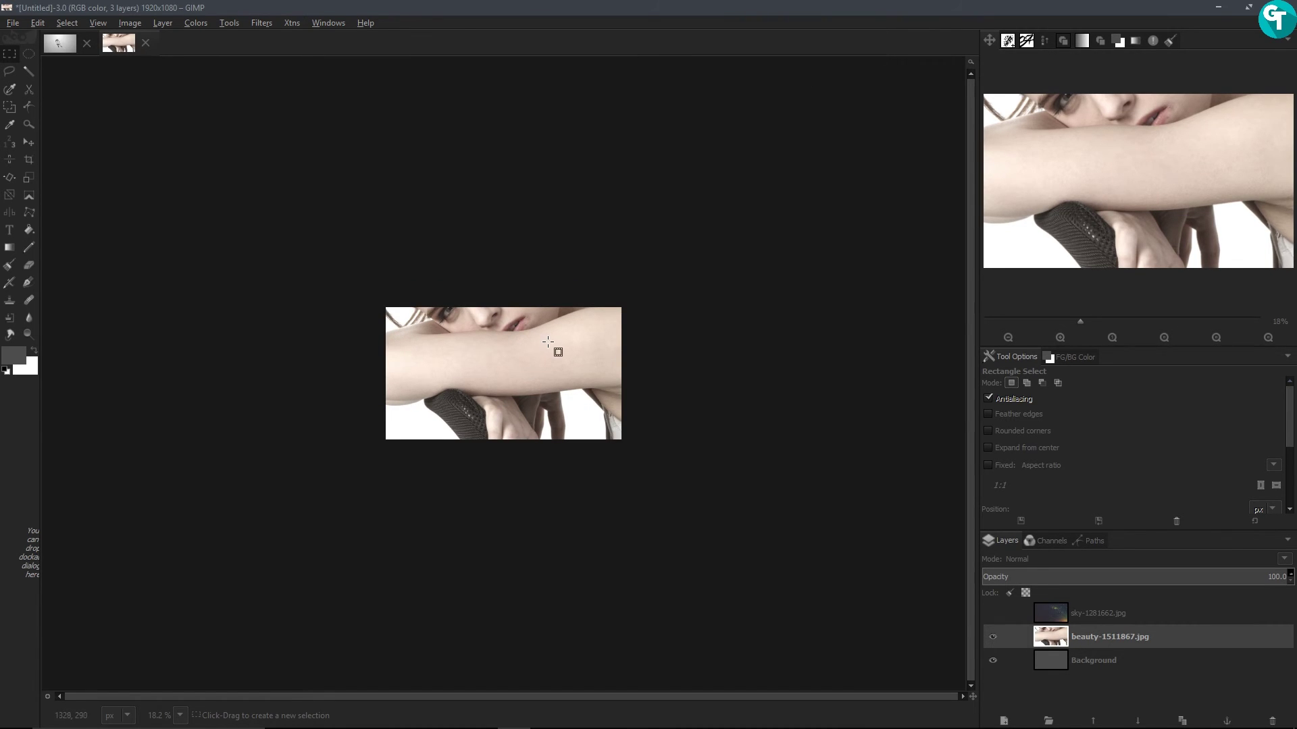
click(548, 345)
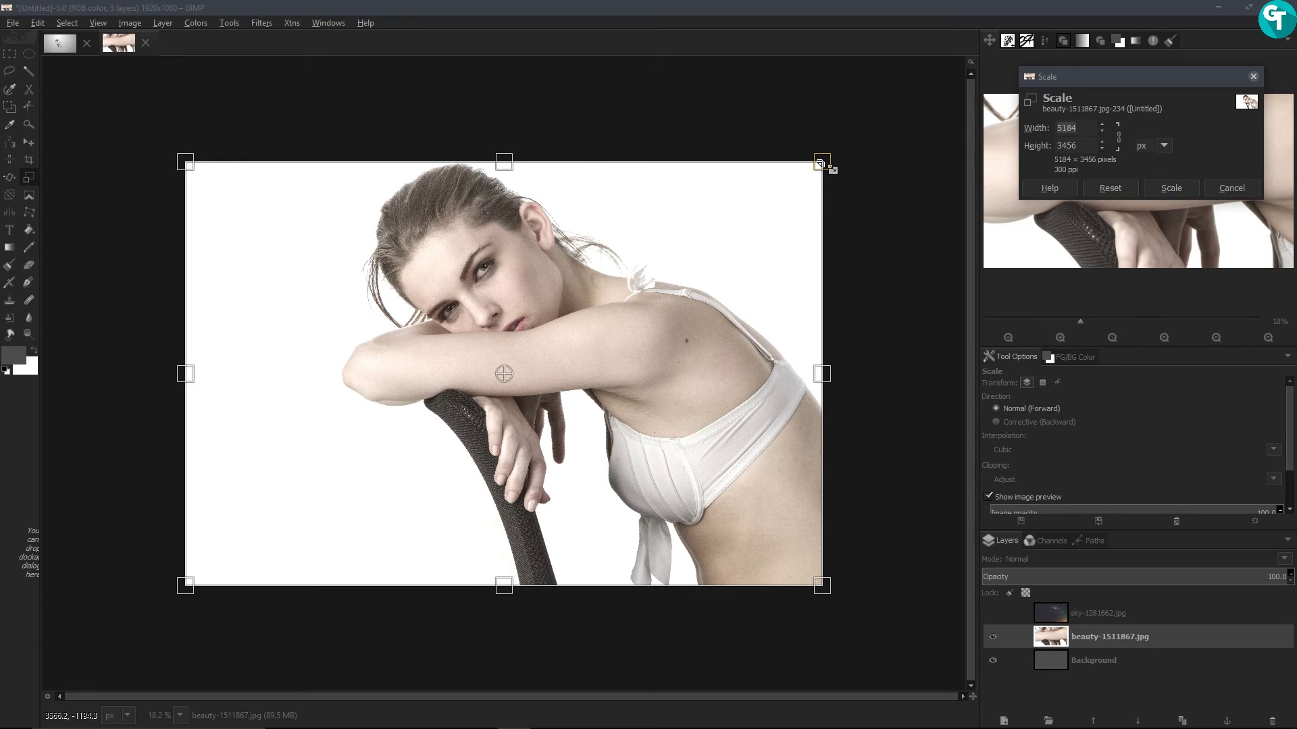
drag(824, 165, 510, 445)
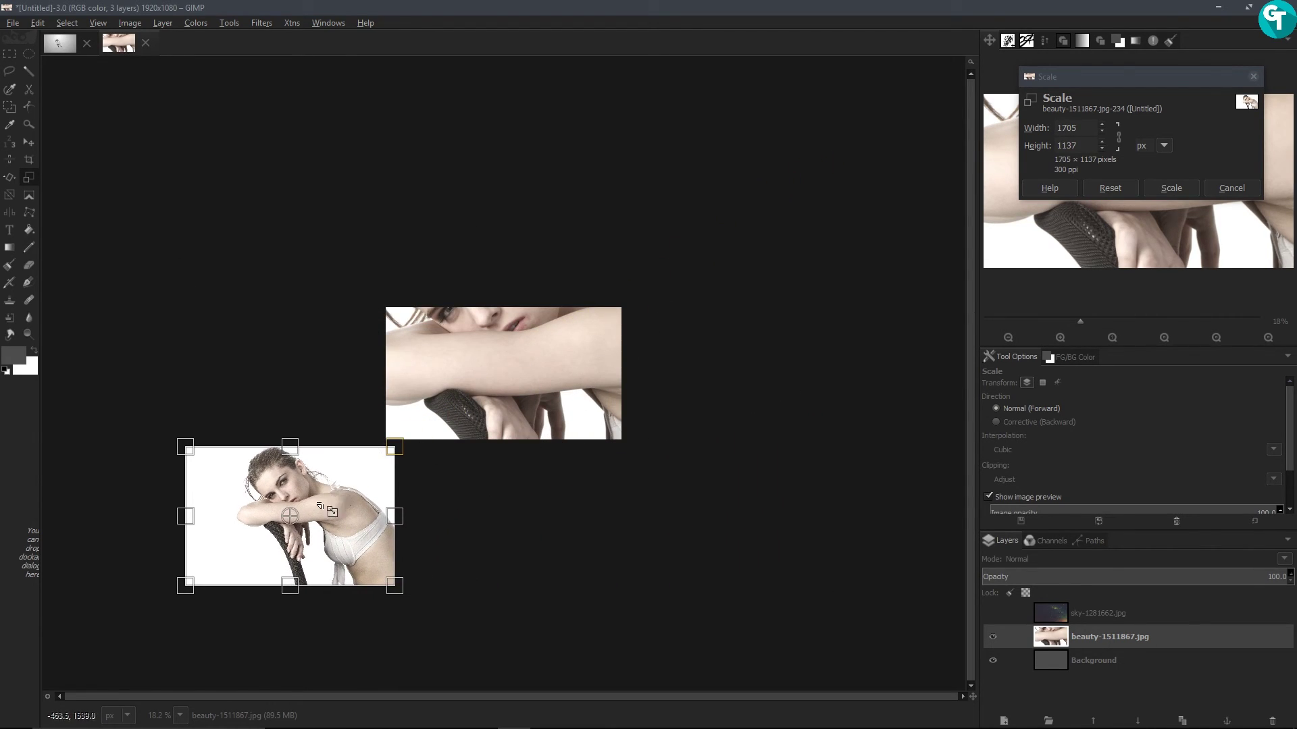
drag(311, 496, 510, 373)
drag(605, 308, 544, 371)
drag(452, 407, 505, 379)
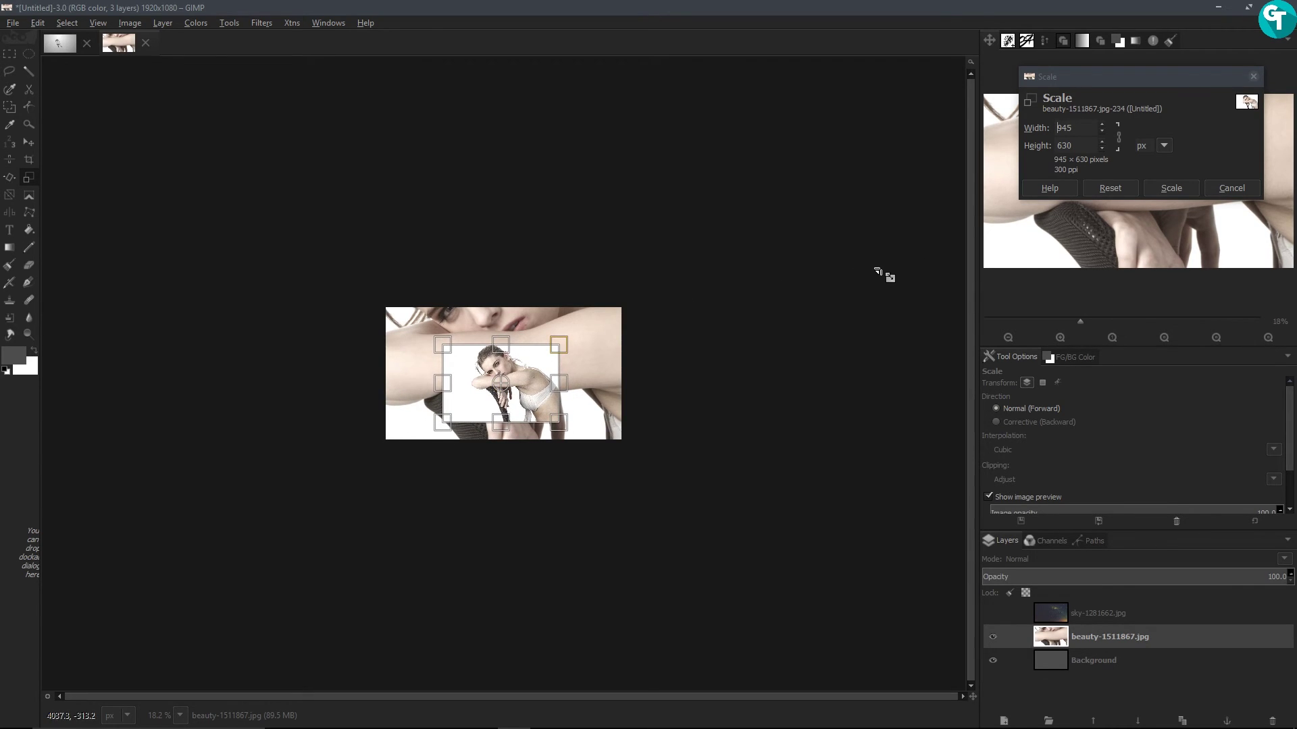
drag(561, 345, 571, 336)
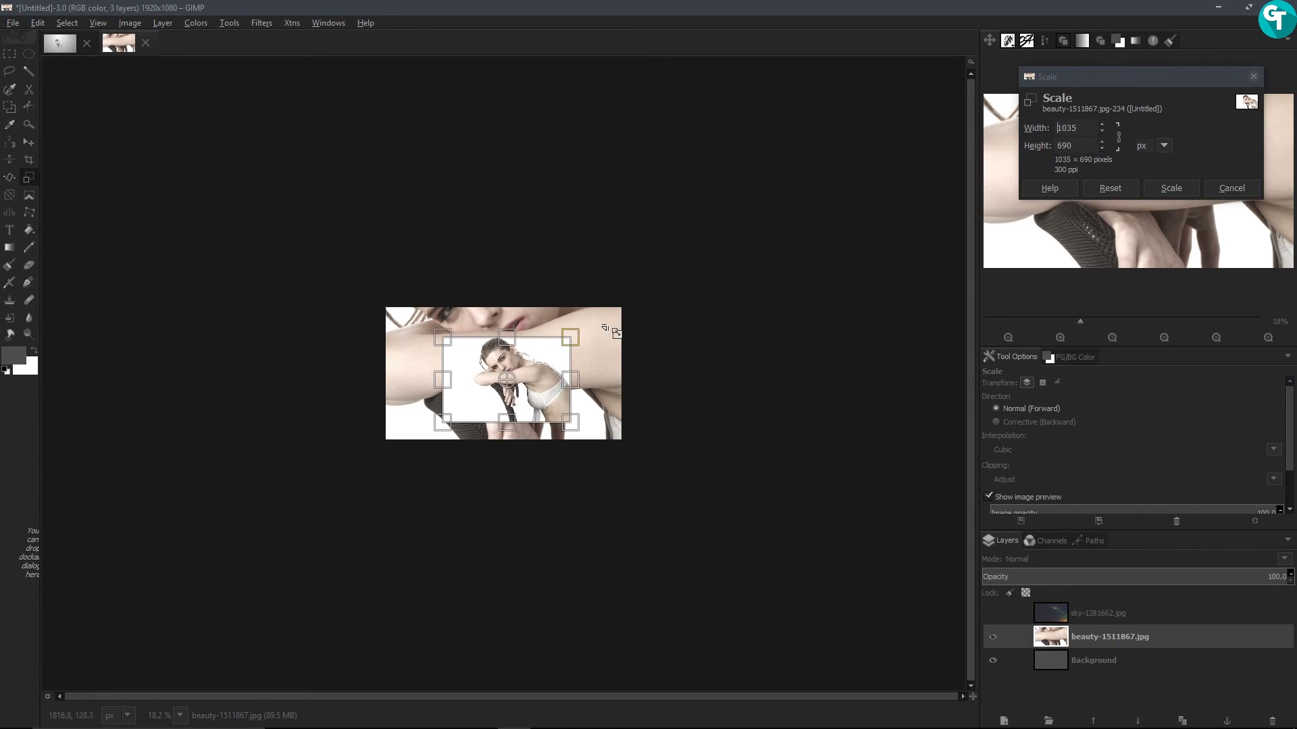
click(1165, 189)
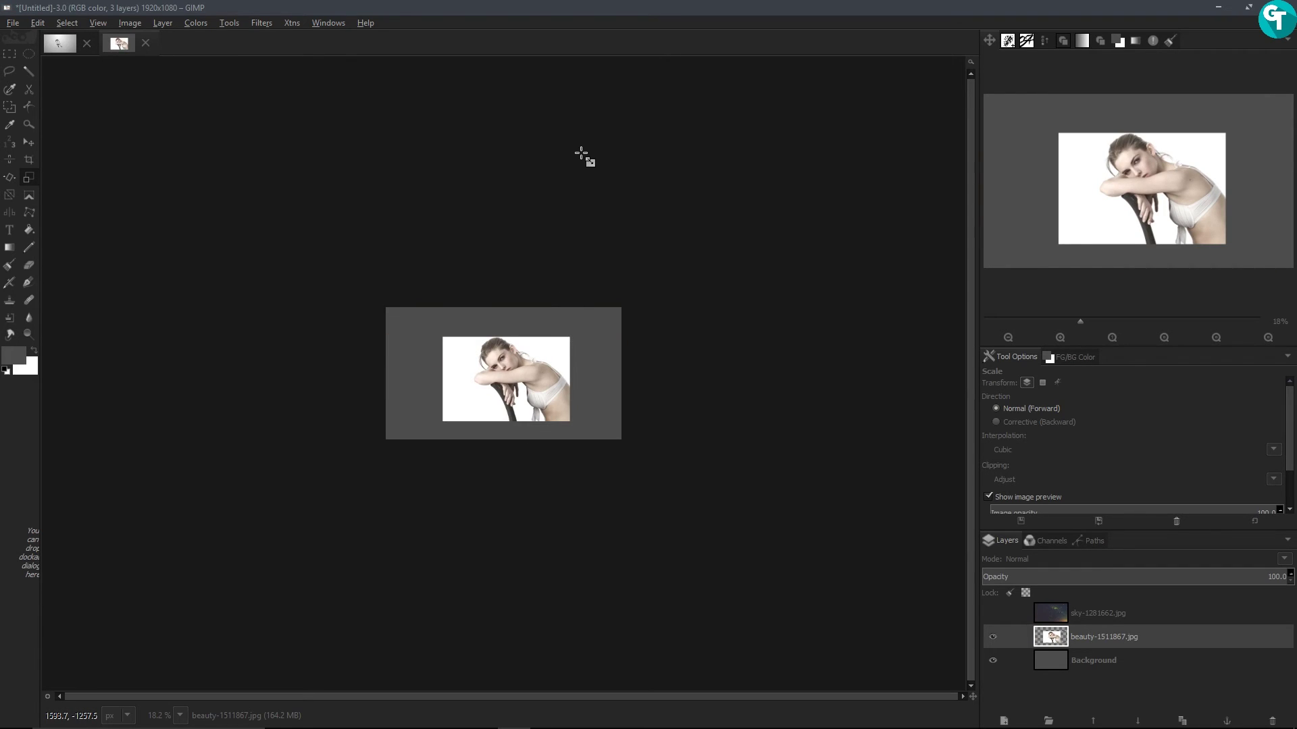
Step: Apply Threshold to the beauty-1511867.jpg layer with the lower limit at about 134 and the upper limit at 255
key(plus)
key(plus)
key(plus)
key(plus)
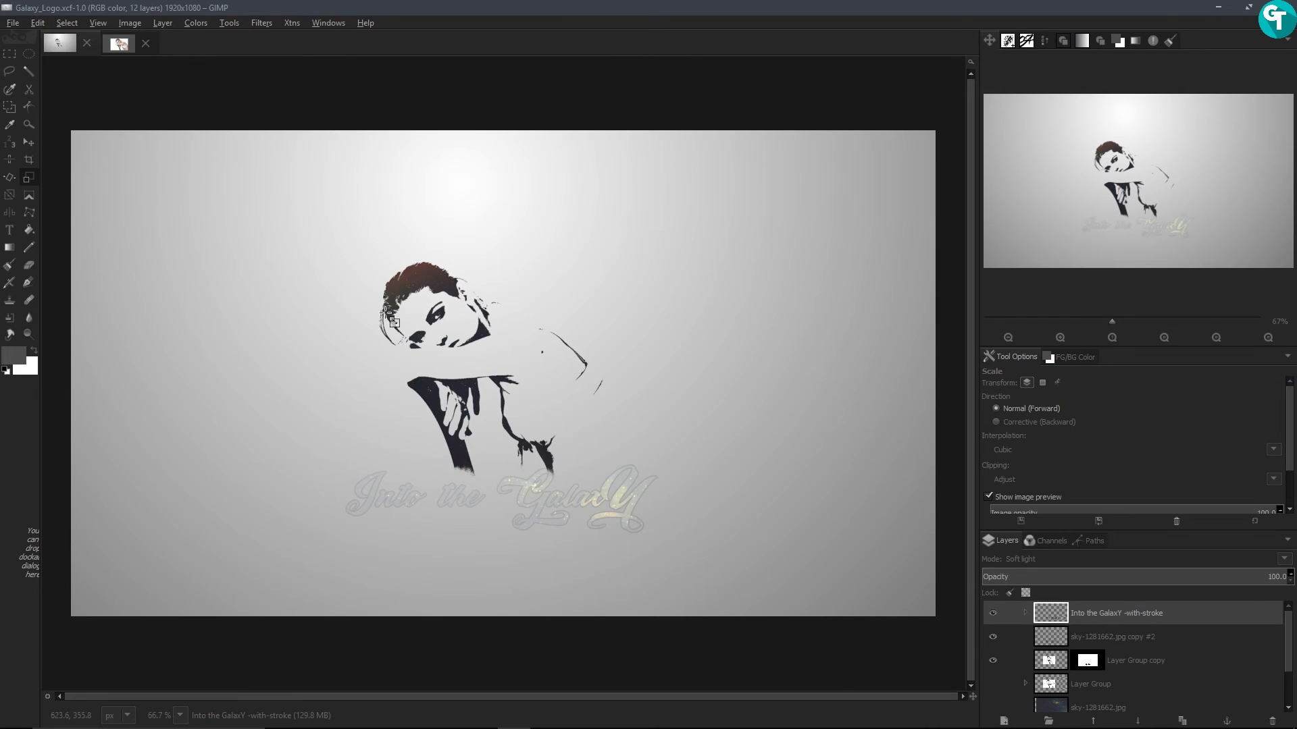
click(119, 44)
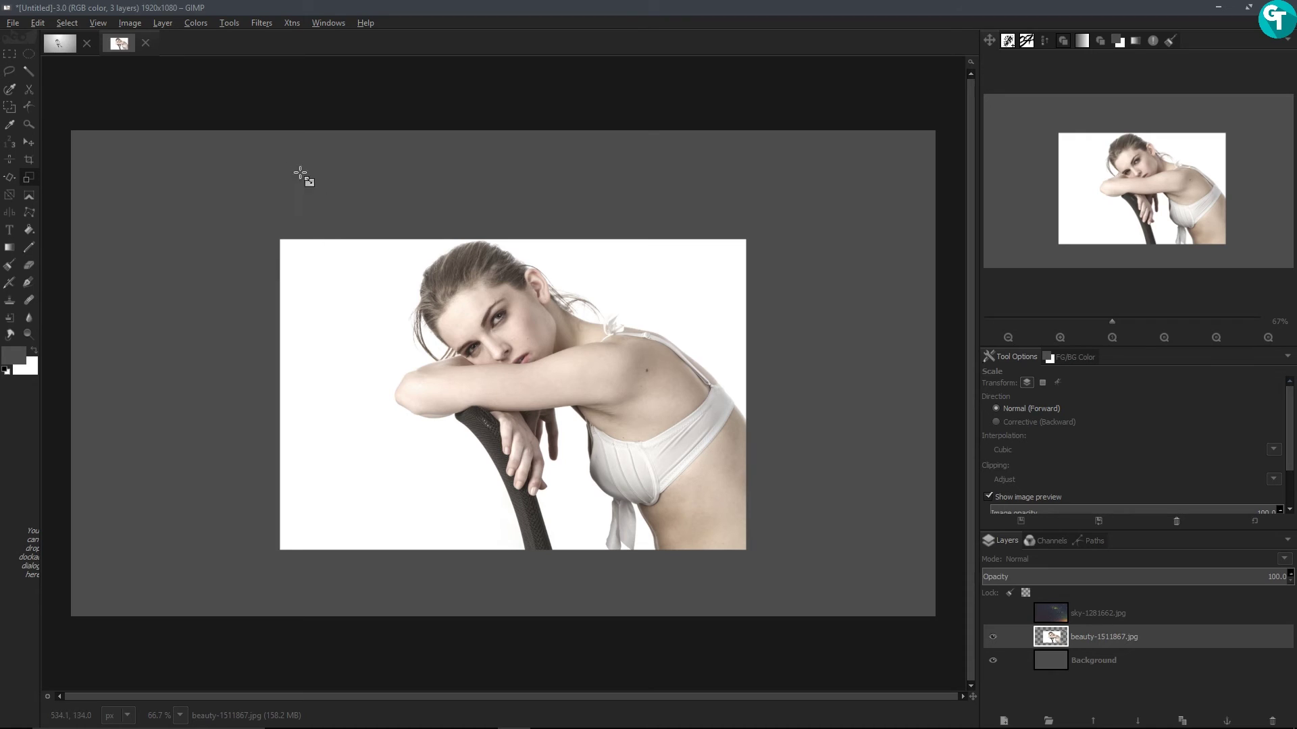
click(196, 23)
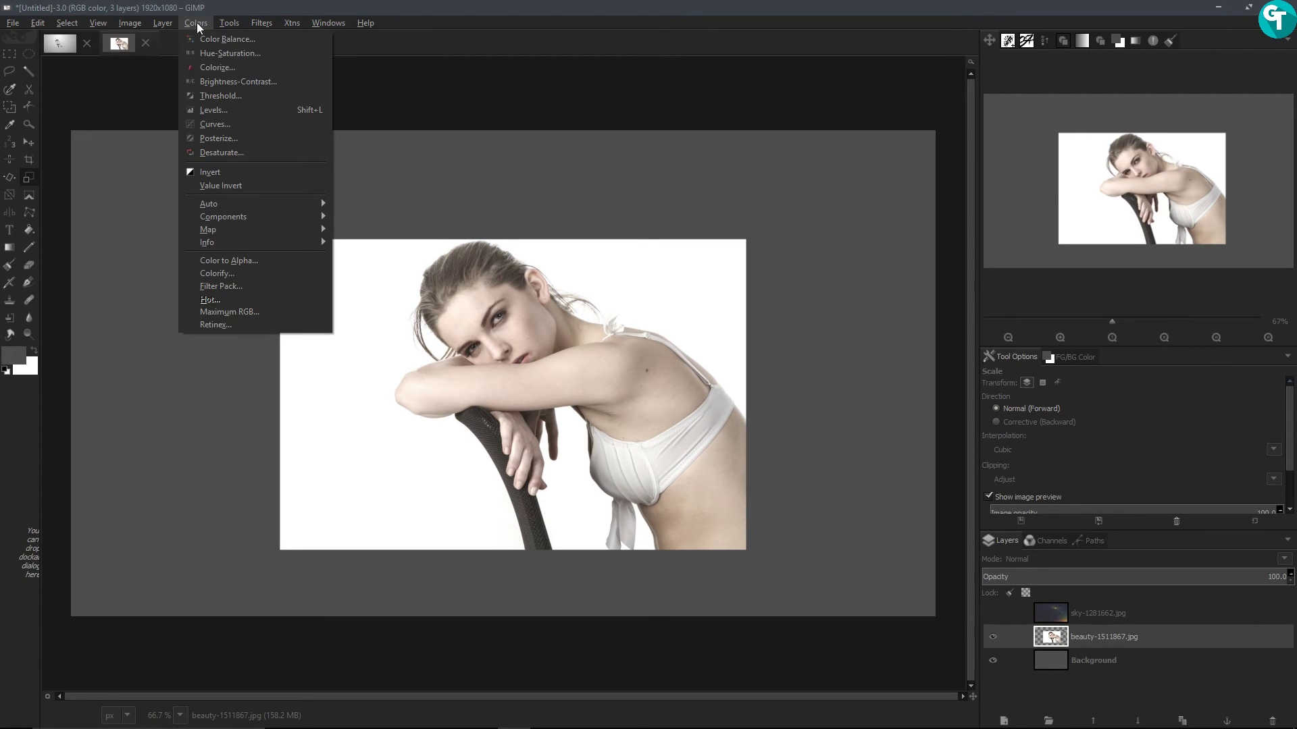
click(238, 99)
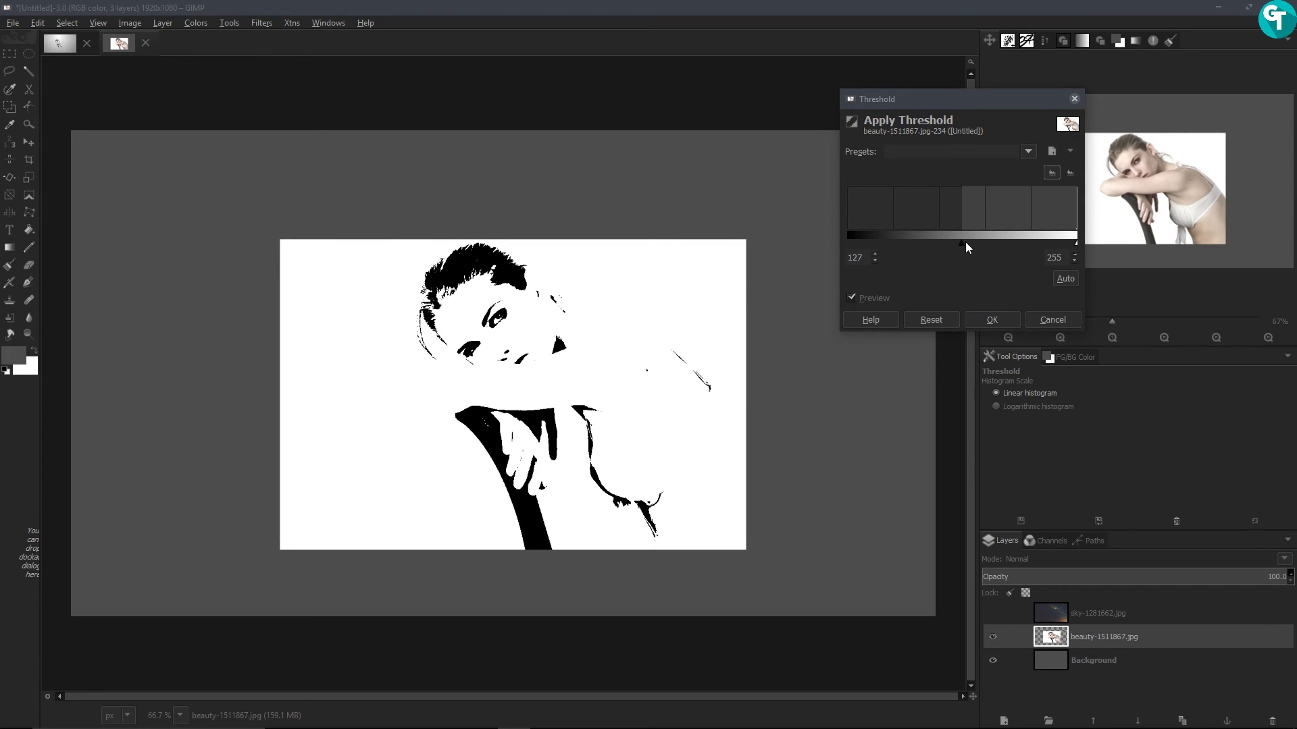
drag(964, 243, 965, 241)
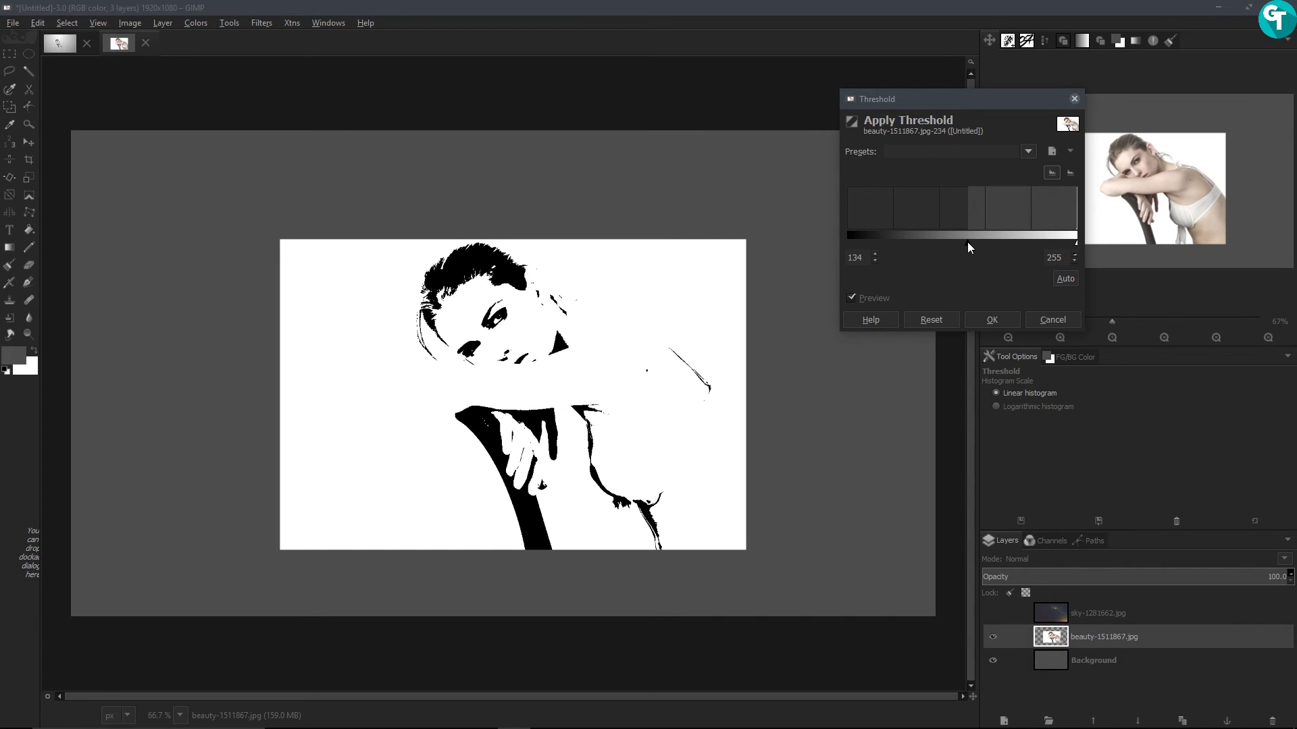
drag(966, 240, 966, 240)
drag(968, 242, 969, 248)
click(993, 320)
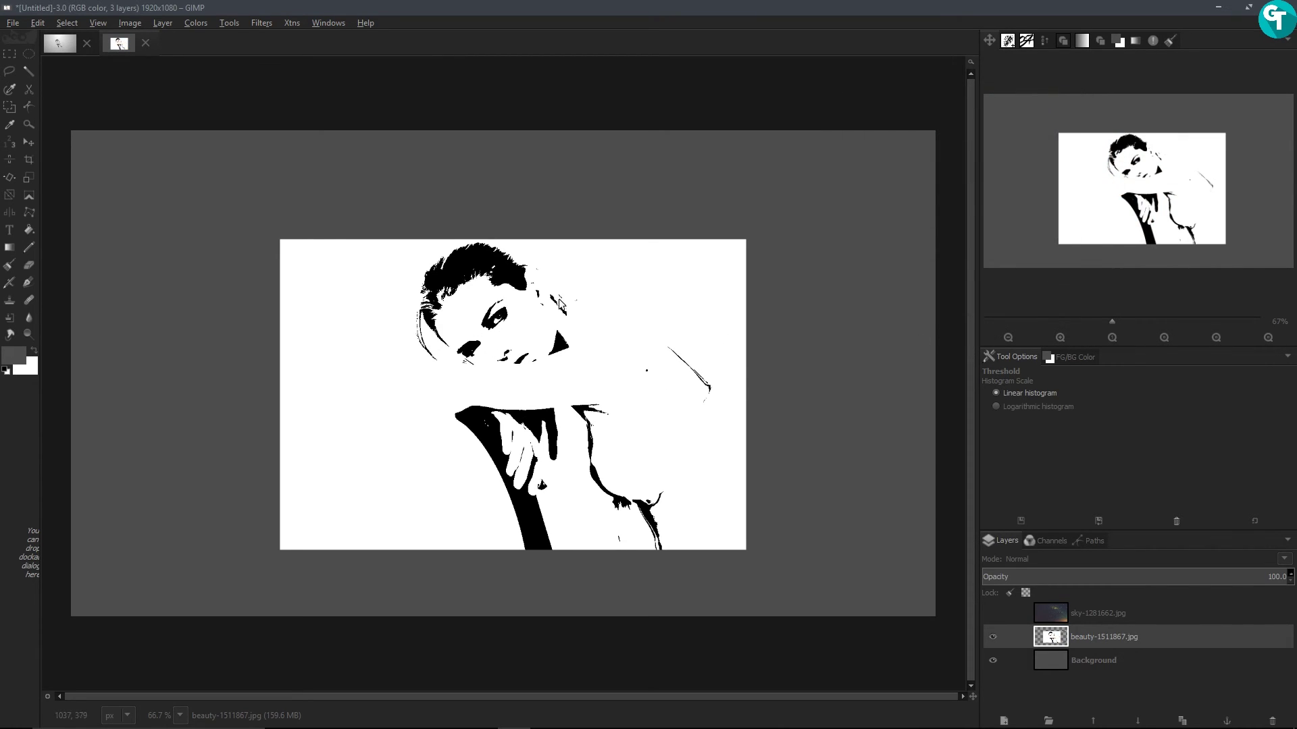
Step: Set the beauty-1511867.jpg layer's blend mode to Multiply and duplicate the layer
click(1035, 558)
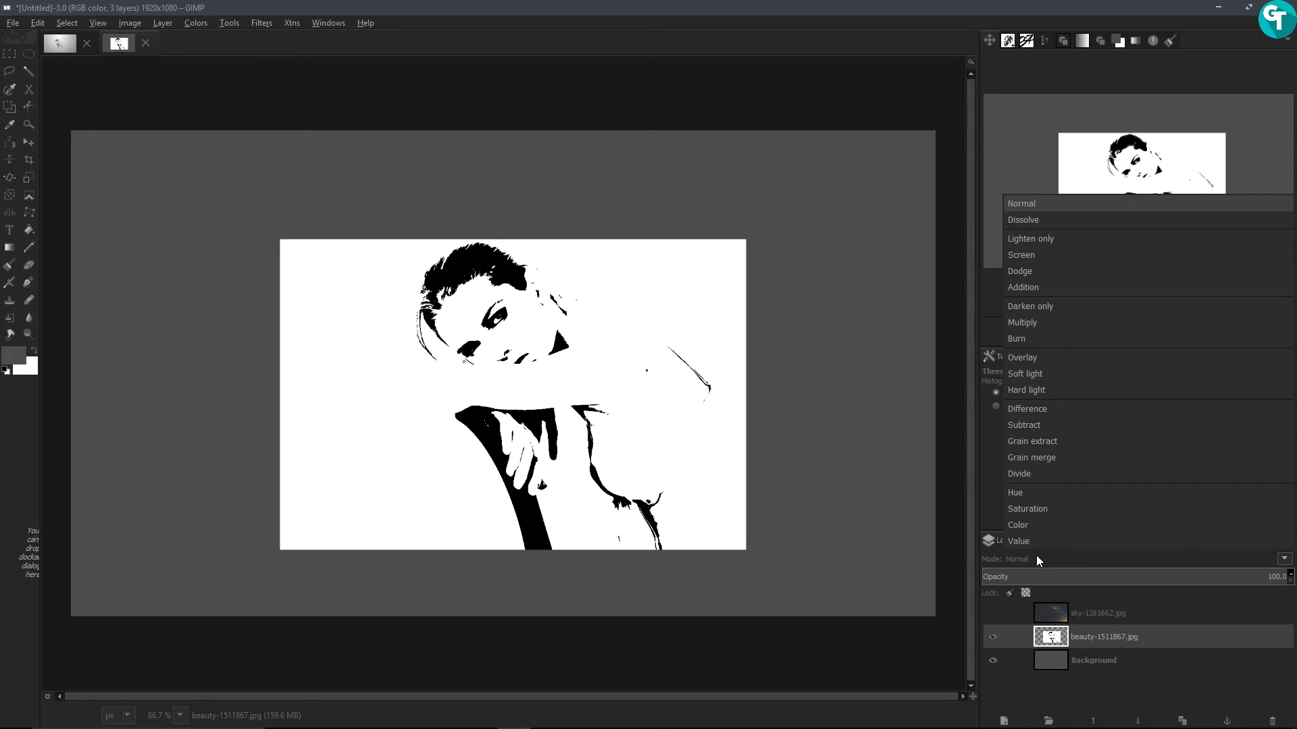
click(1032, 322)
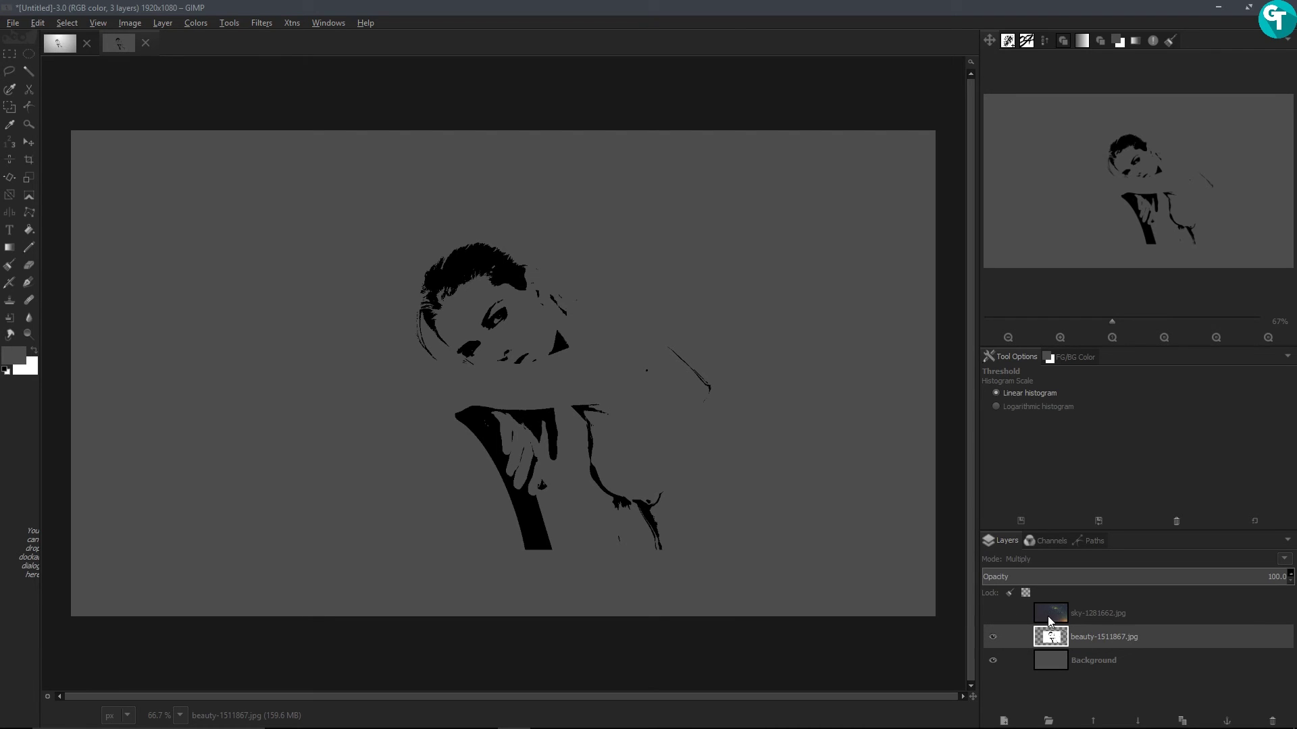
click(998, 628)
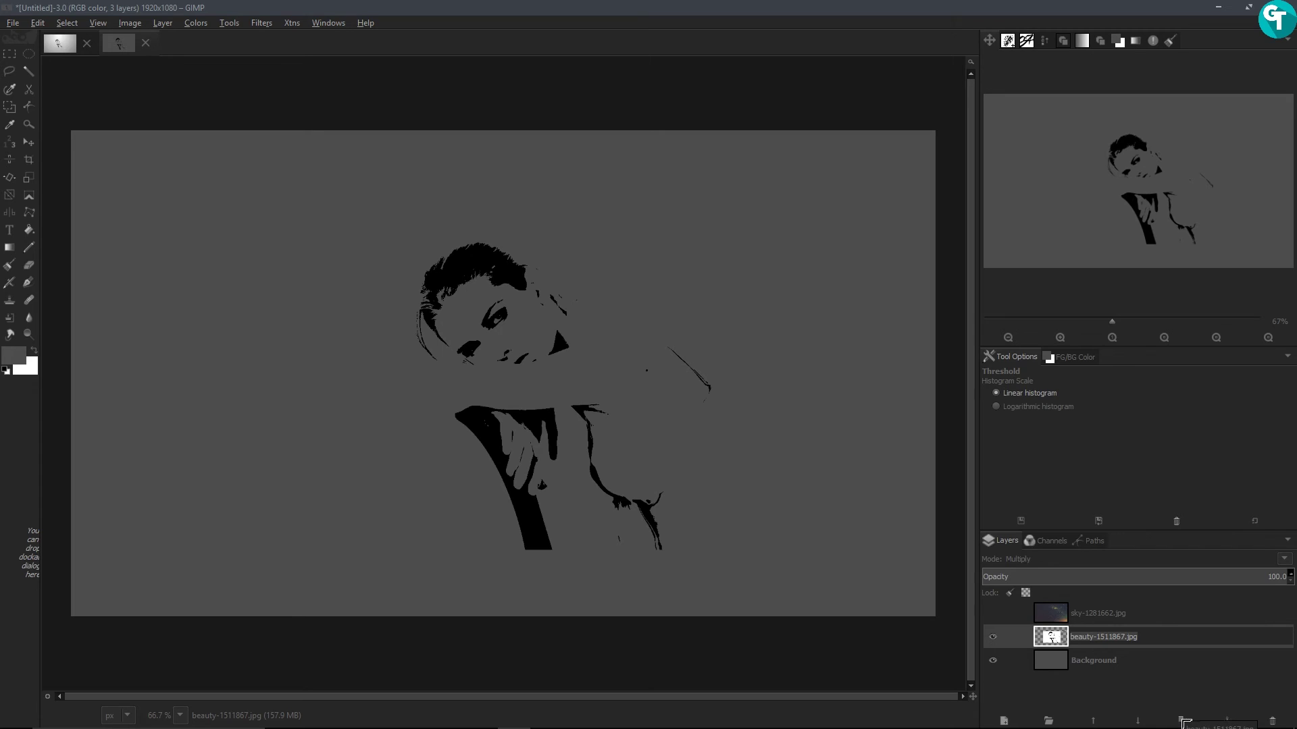
double_click(1055, 641)
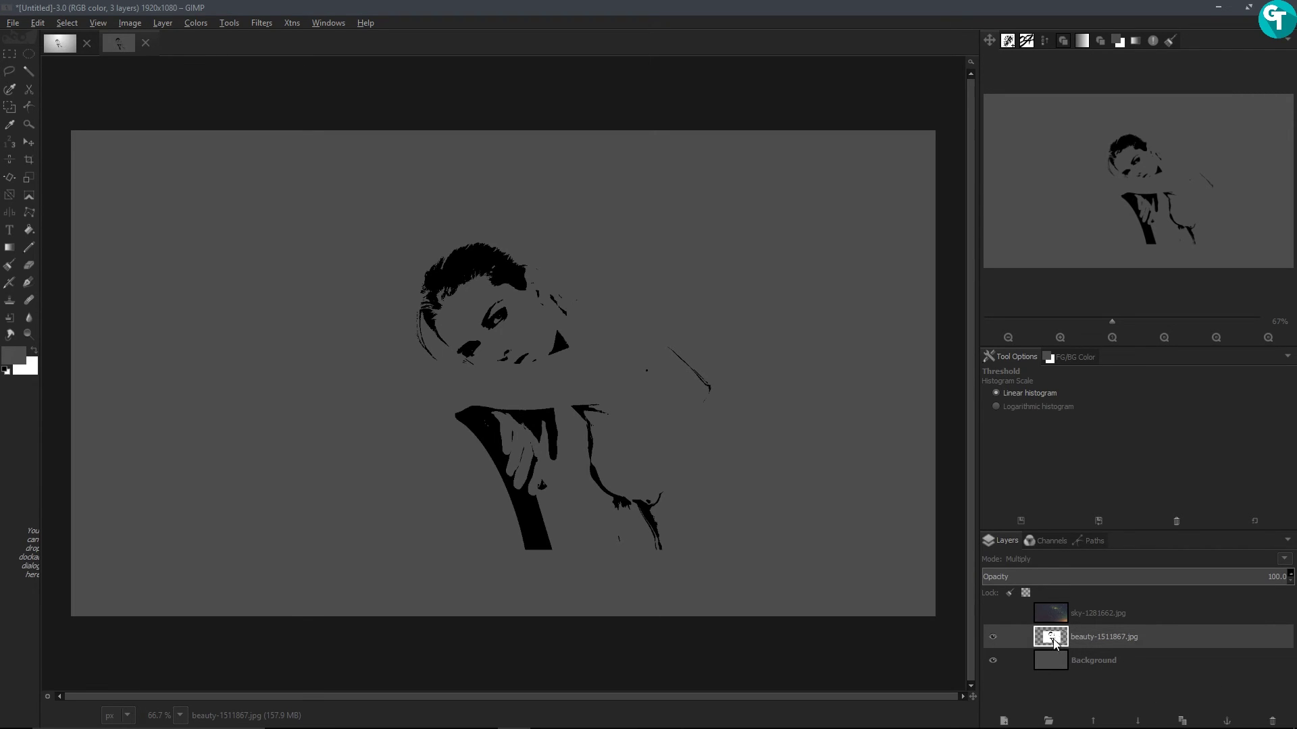
drag(1051, 636, 1180, 721)
drag(1057, 640, 1189, 718)
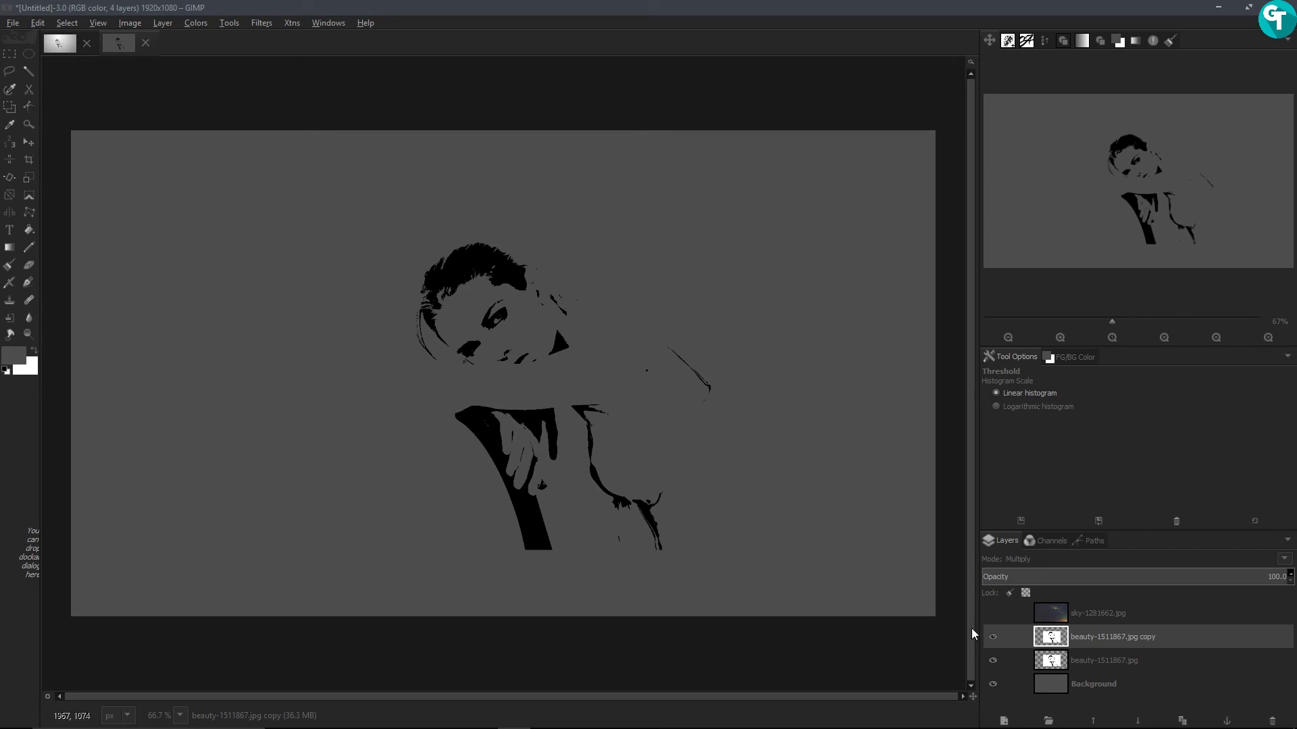
Step: Duplicate the sky-1281662.jpg layer, keep its copy visible, and hide the original sky and beauty layers
click(1080, 614)
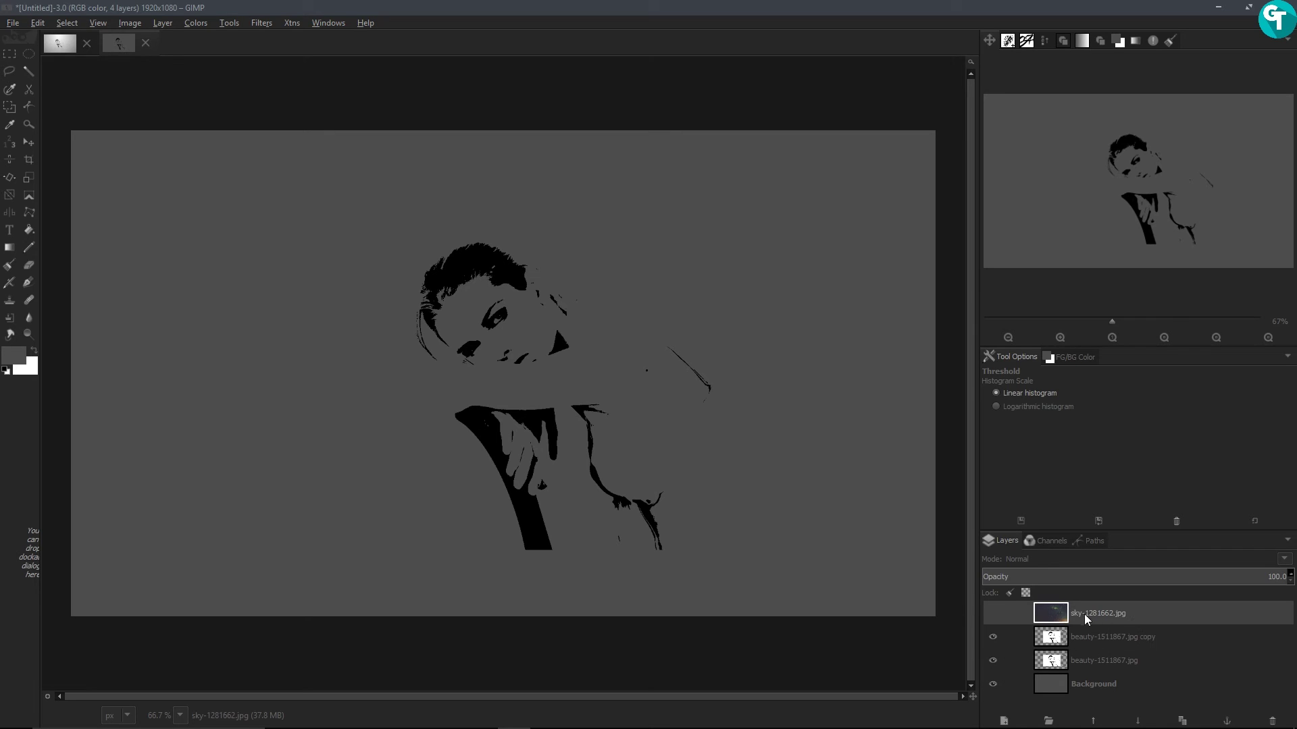
click(993, 613)
drag(1080, 616, 1182, 721)
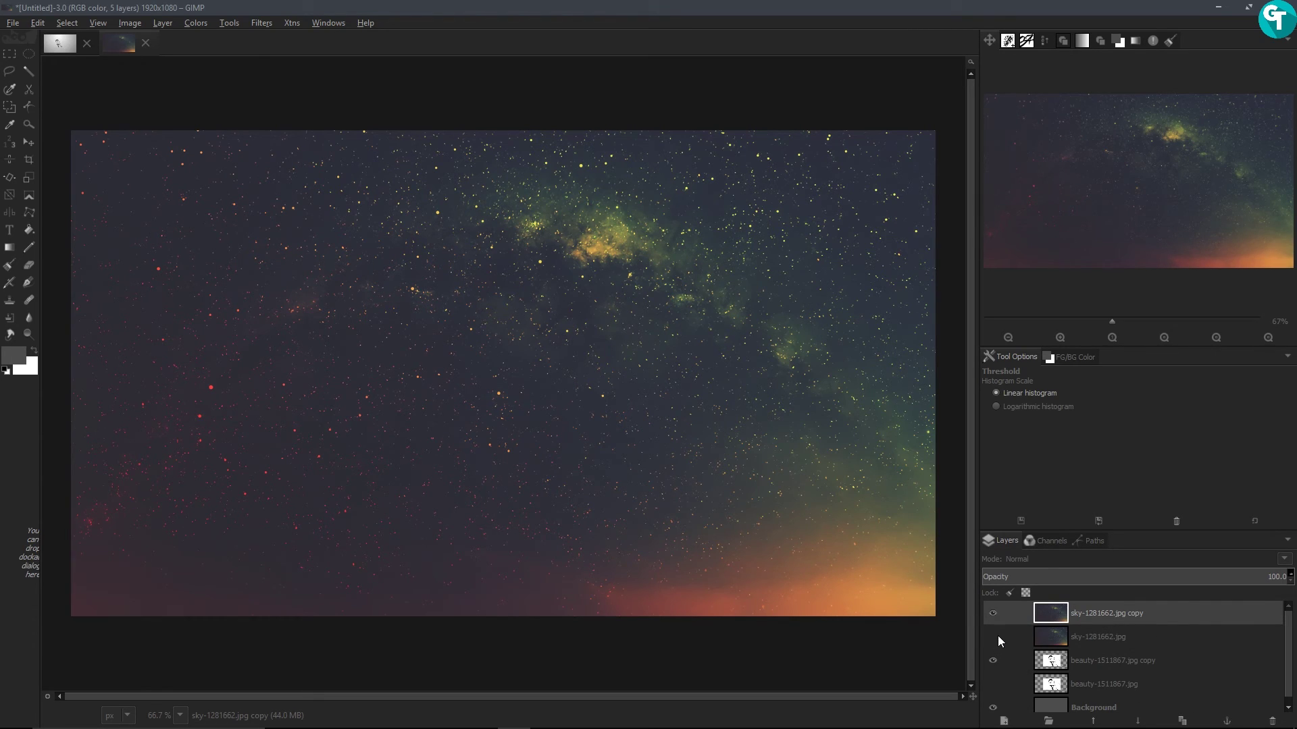
click(1062, 664)
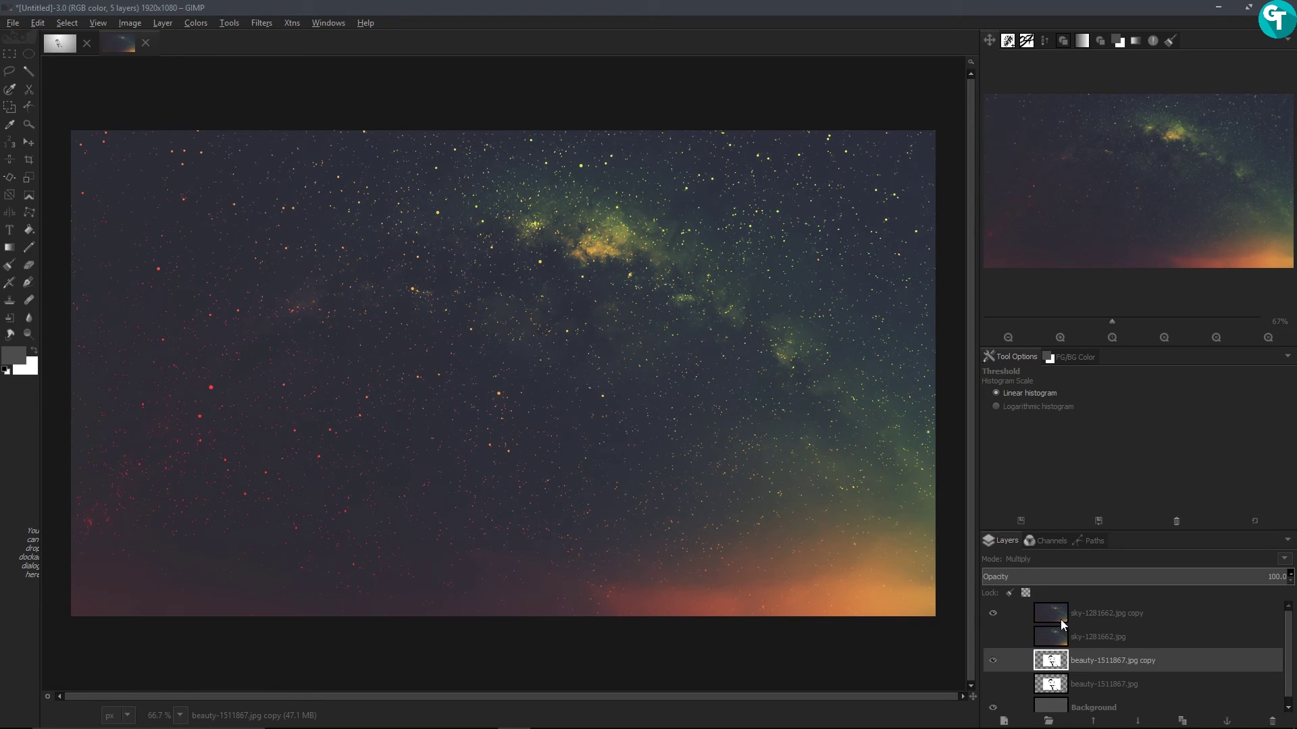
Step: Set the sky-1281662.jpg copy layer's blend mode to Screen and add a white (full opacity) layer mask to it
click(1080, 613)
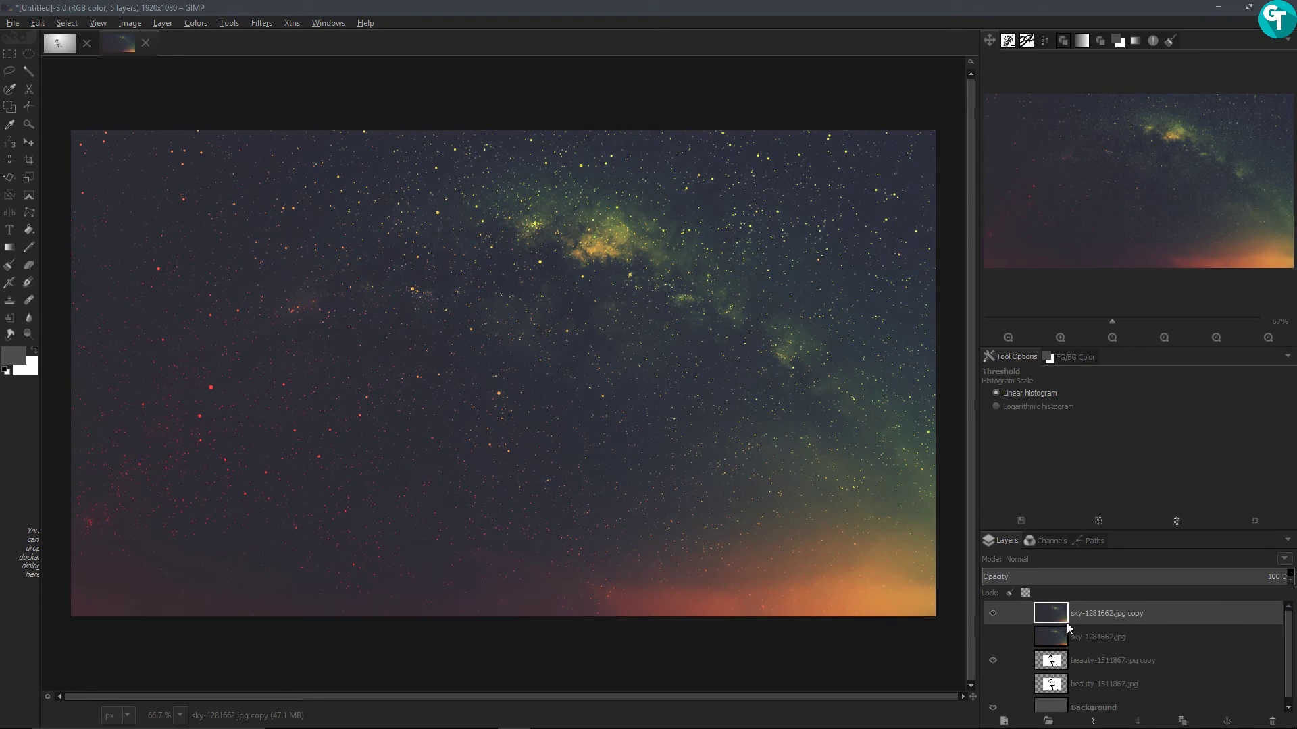
click(1040, 558)
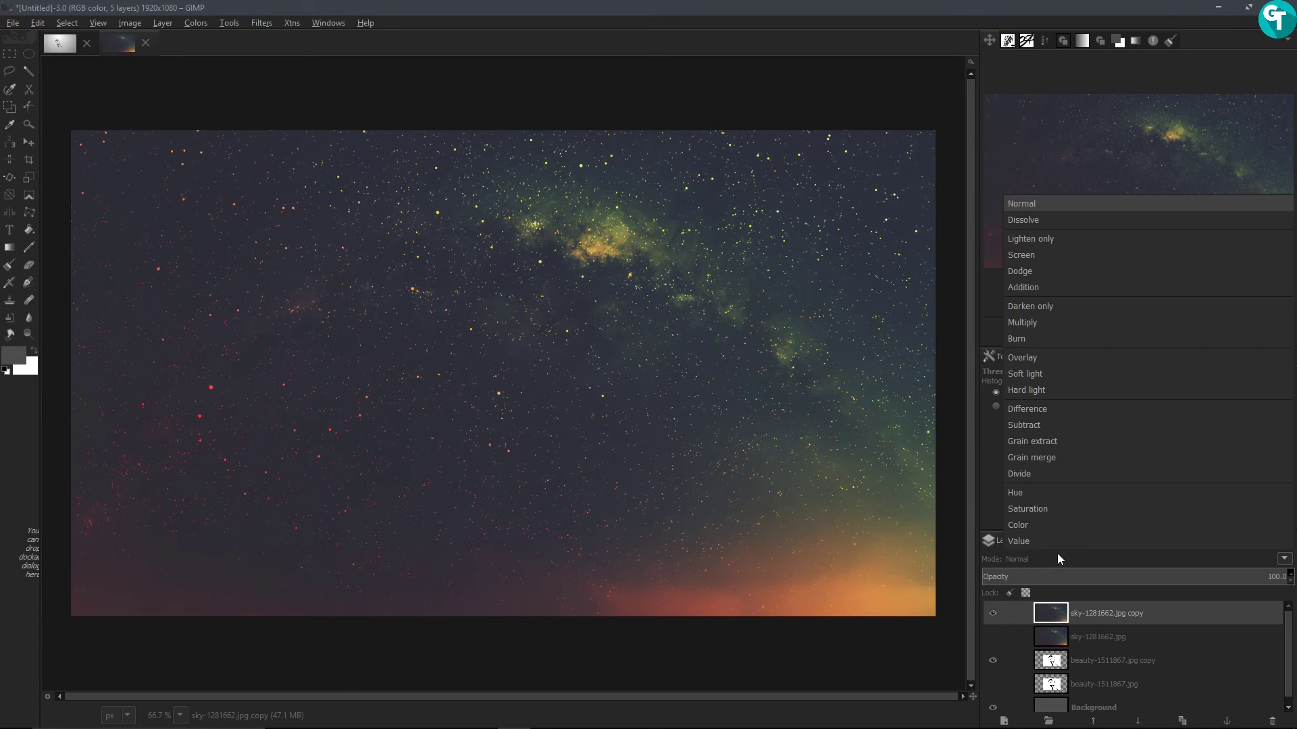
click(1038, 255)
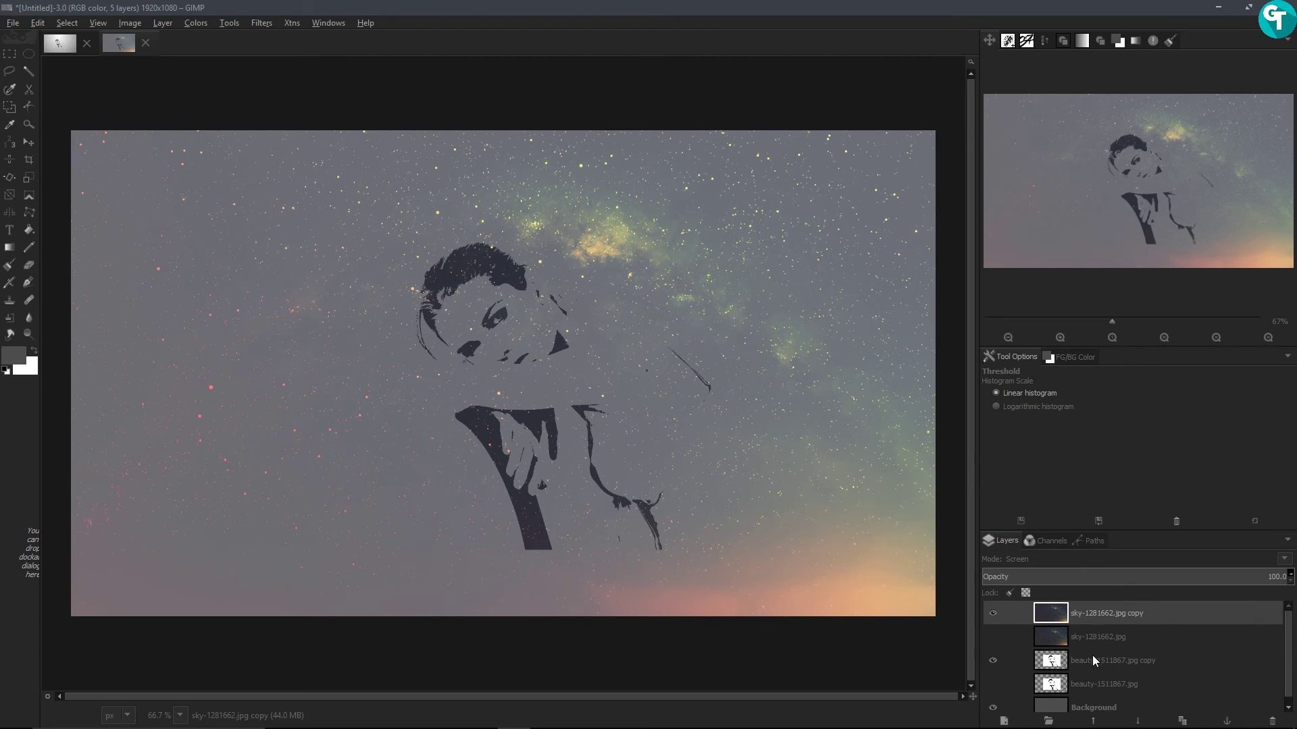
right_click(1102, 613)
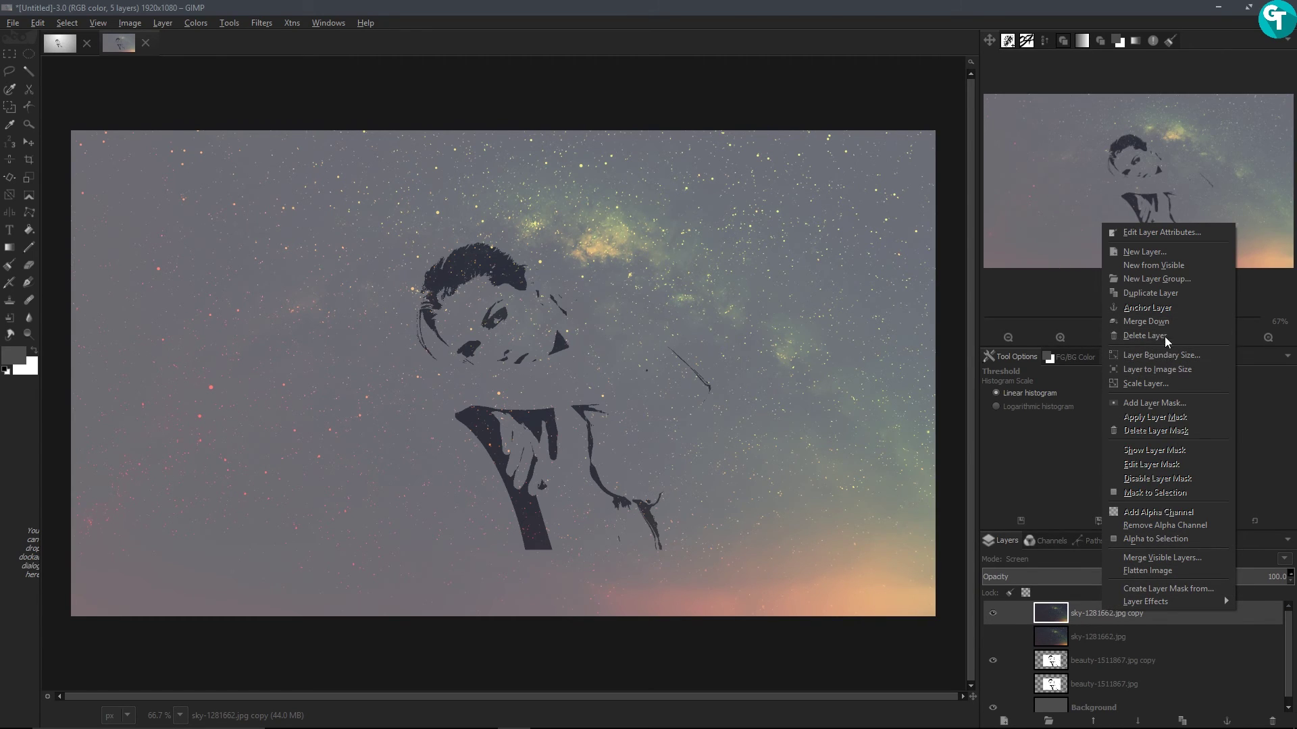
click(1161, 404)
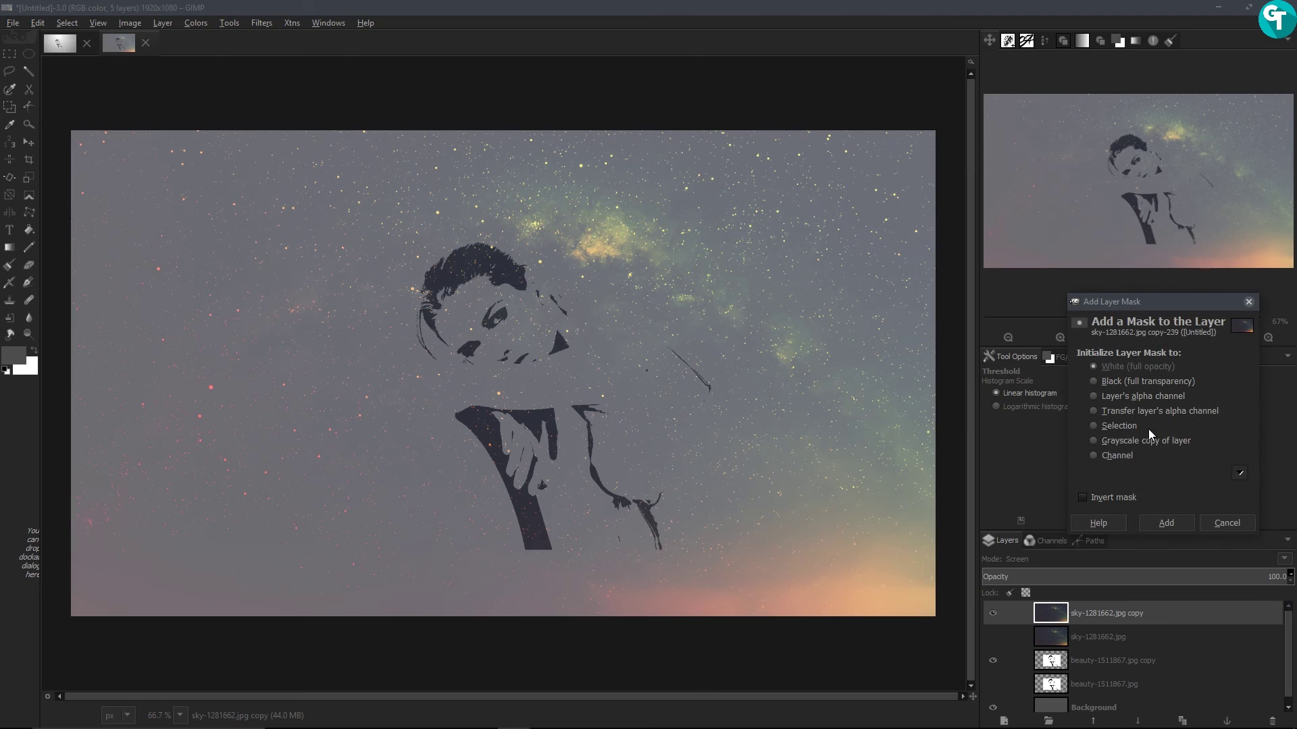
click(1182, 522)
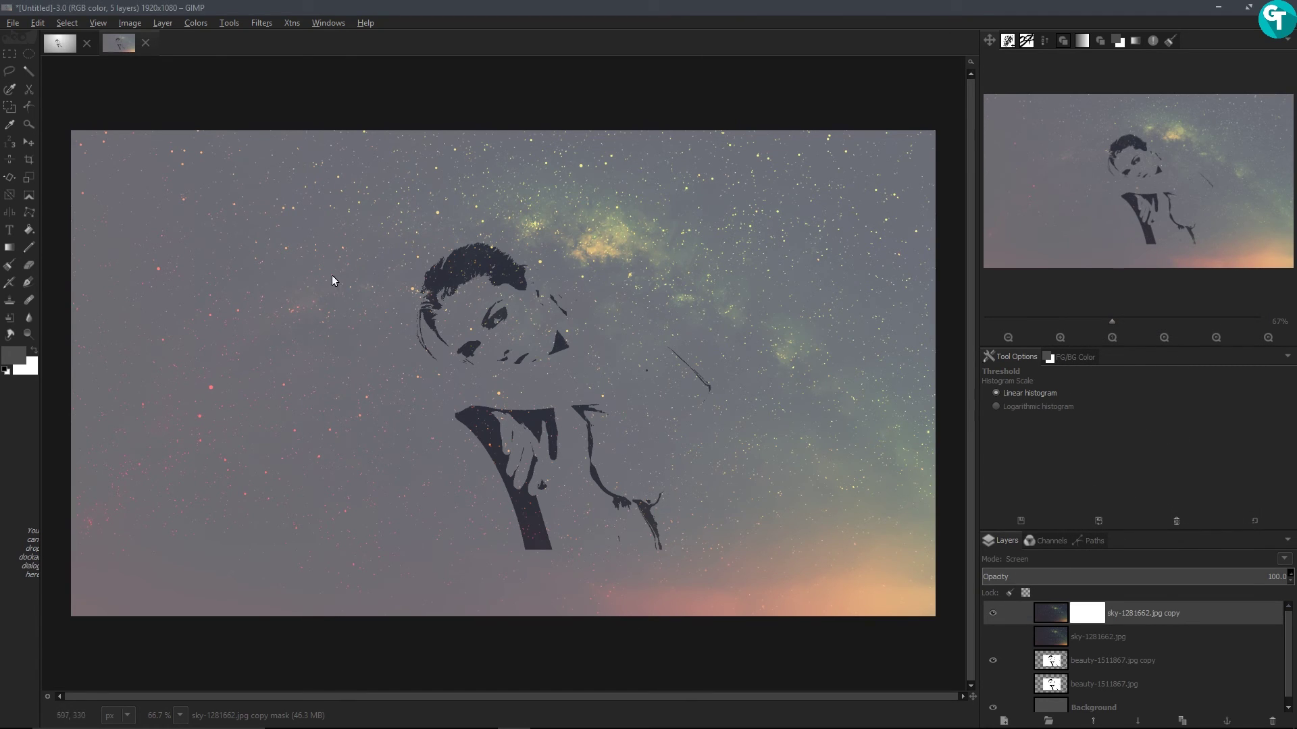
Step: Reset the colours to black and white and set up the Paintbrush with the soft Untitled #1 brush at size about 497
click(5, 370)
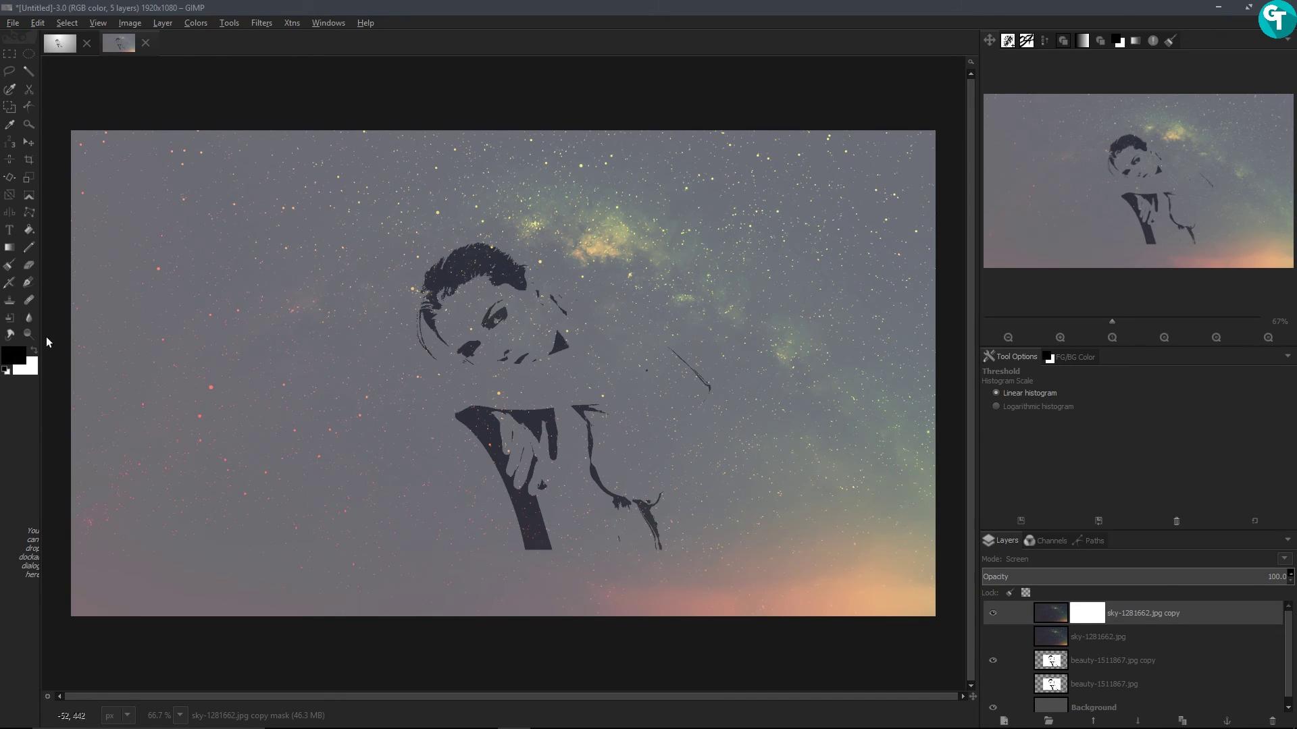
click(10, 265)
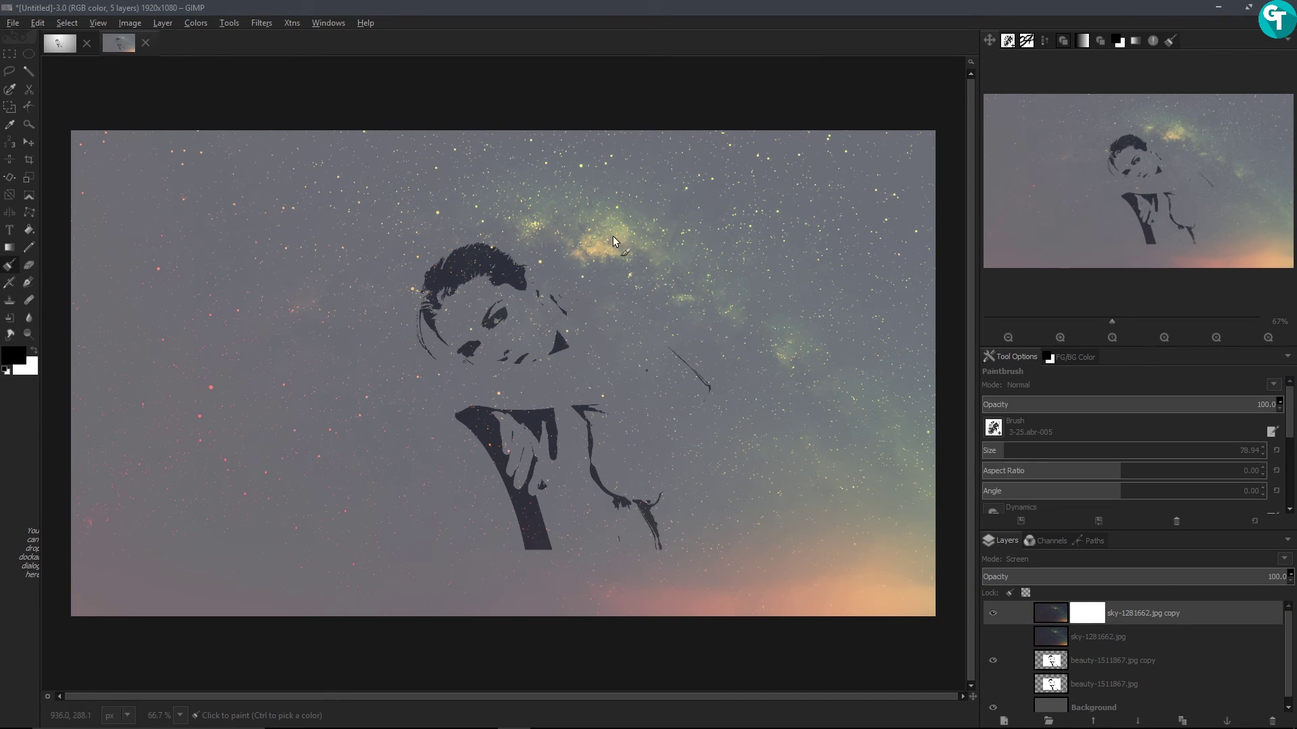
click(1011, 40)
click(1066, 90)
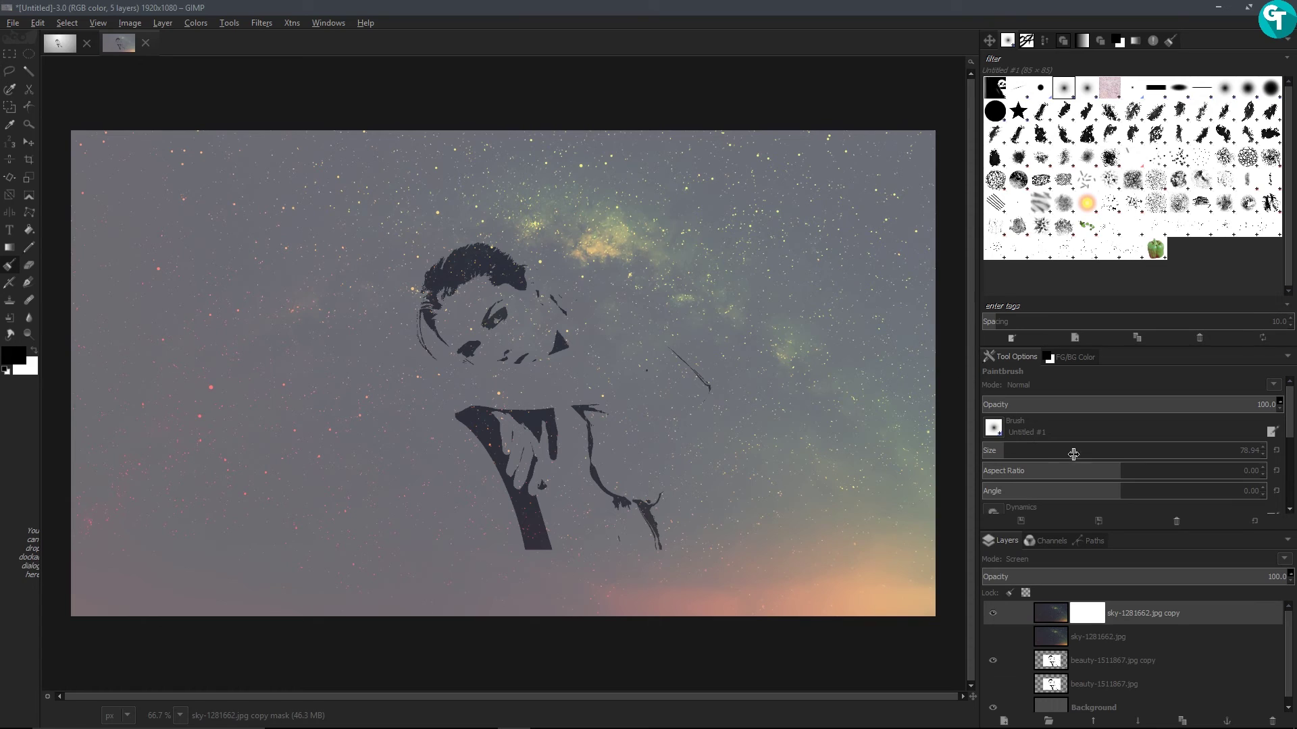
mouse_move(1019, 358)
mouse_down()
mouse_move(970, 377)
mouse_move(878, 346)
mouse_move(867, 339)
mouse_move(882, 297)
mouse_up()
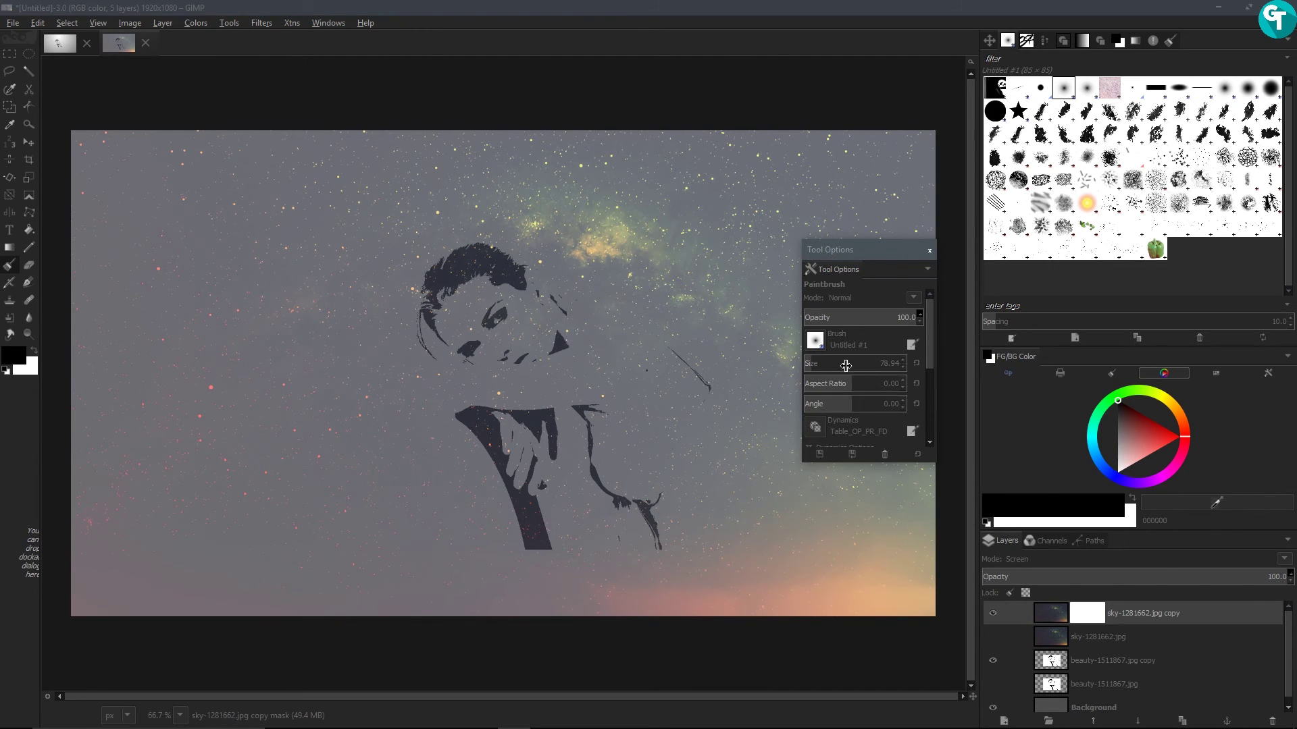
drag(834, 367, 854, 367)
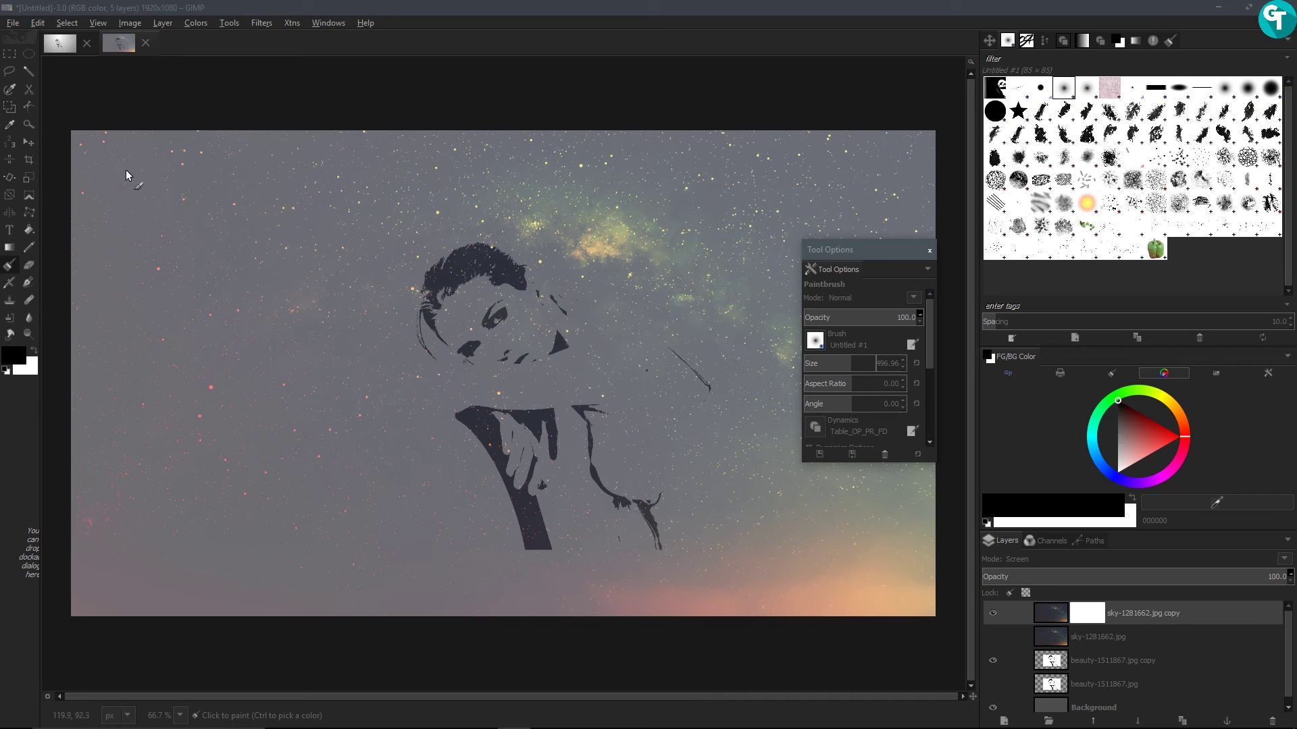
Step: Paint black on the sky copy's mask all around the portrait so the stars remain only over the figure
mouse_move(120, 127)
mouse_down()
mouse_move(116, 194)
mouse_move(72, 173)
mouse_move(298, 174)
mouse_move(237, 240)
mouse_move(194, 466)
mouse_move(169, 493)
mouse_up()
mouse_move(131, 254)
mouse_down()
mouse_move(144, 527)
mouse_move(81, 365)
mouse_move(108, 619)
mouse_move(309, 611)
mouse_move(81, 577)
mouse_move(79, 524)
mouse_move(181, 505)
mouse_move(308, 534)
mouse_up()
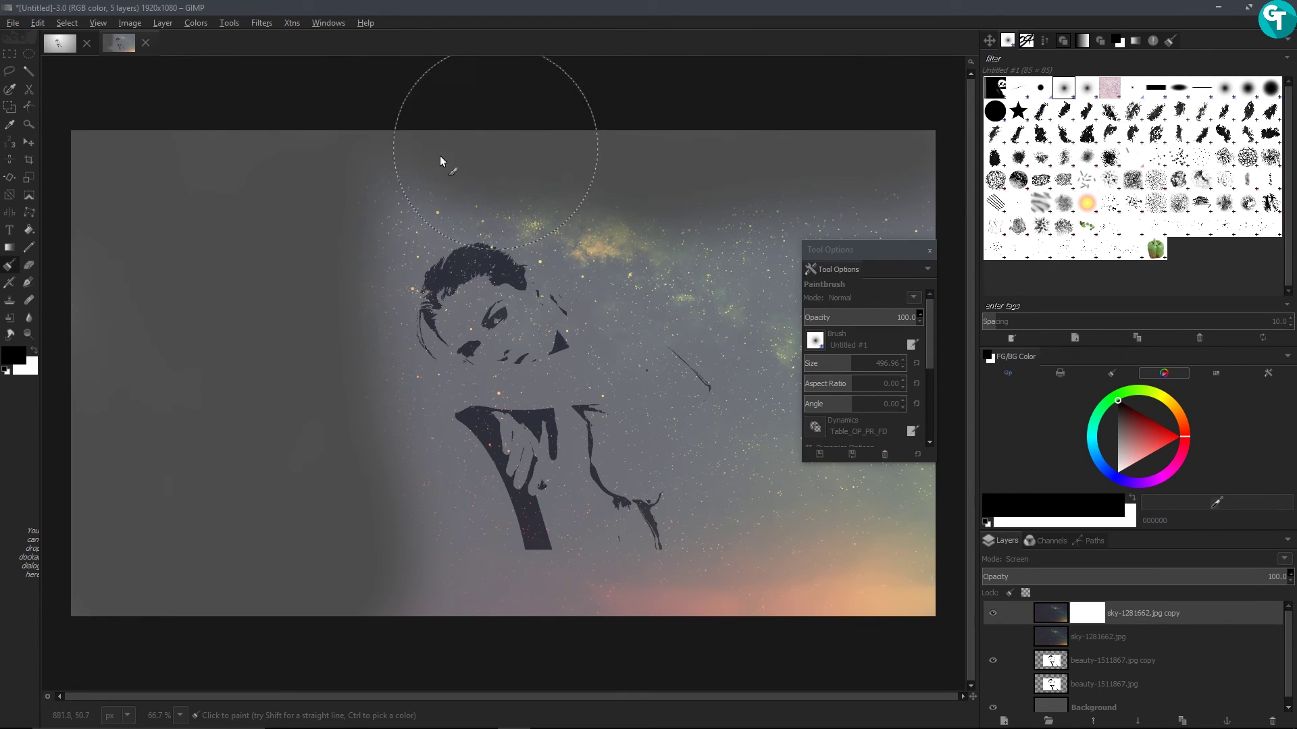
mouse_move(334, 201)
mouse_down()
mouse_move(455, 133)
mouse_move(375, 179)
mouse_move(351, 281)
mouse_up()
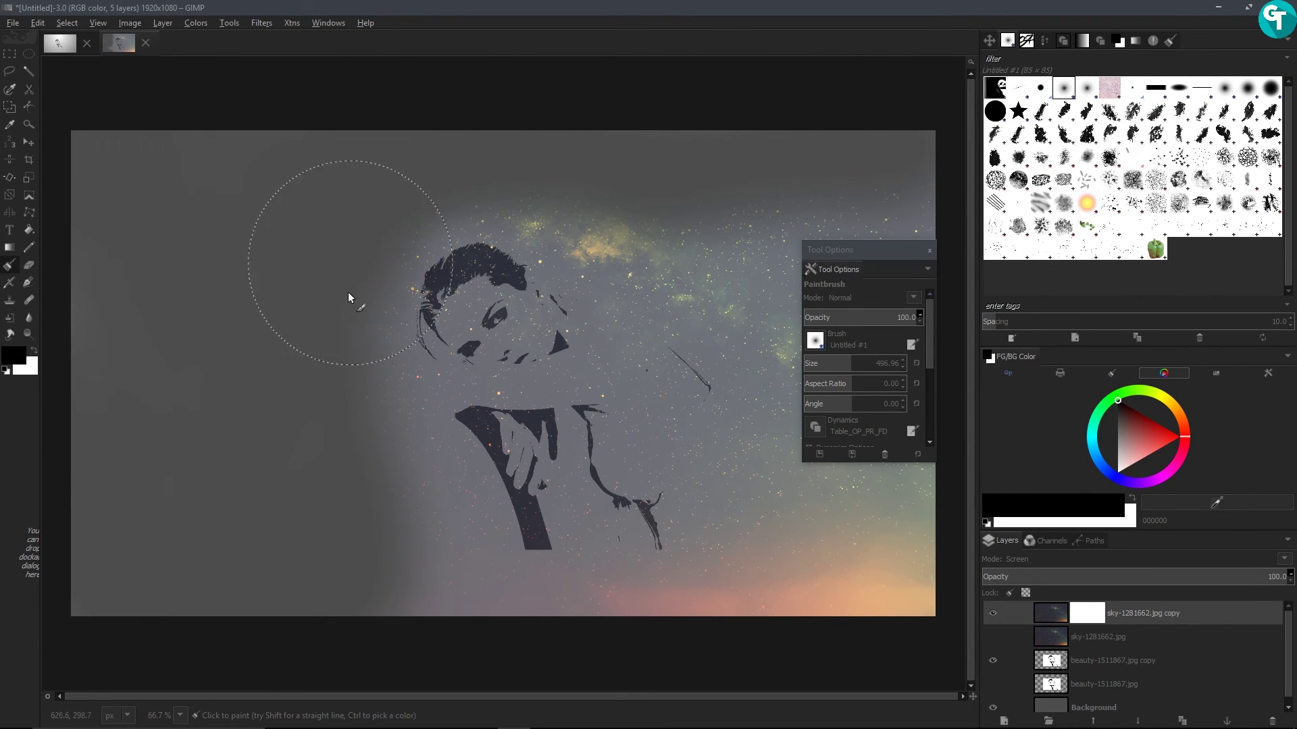
mouse_move(338, 415)
mouse_down()
mouse_move(352, 466)
mouse_move(430, 573)
mouse_move(520, 605)
mouse_move(465, 613)
mouse_move(372, 596)
mouse_move(484, 619)
mouse_move(408, 619)
mouse_move(535, 602)
mouse_move(686, 619)
mouse_move(822, 587)
mouse_move(928, 604)
mouse_move(867, 613)
mouse_move(894, 608)
mouse_up()
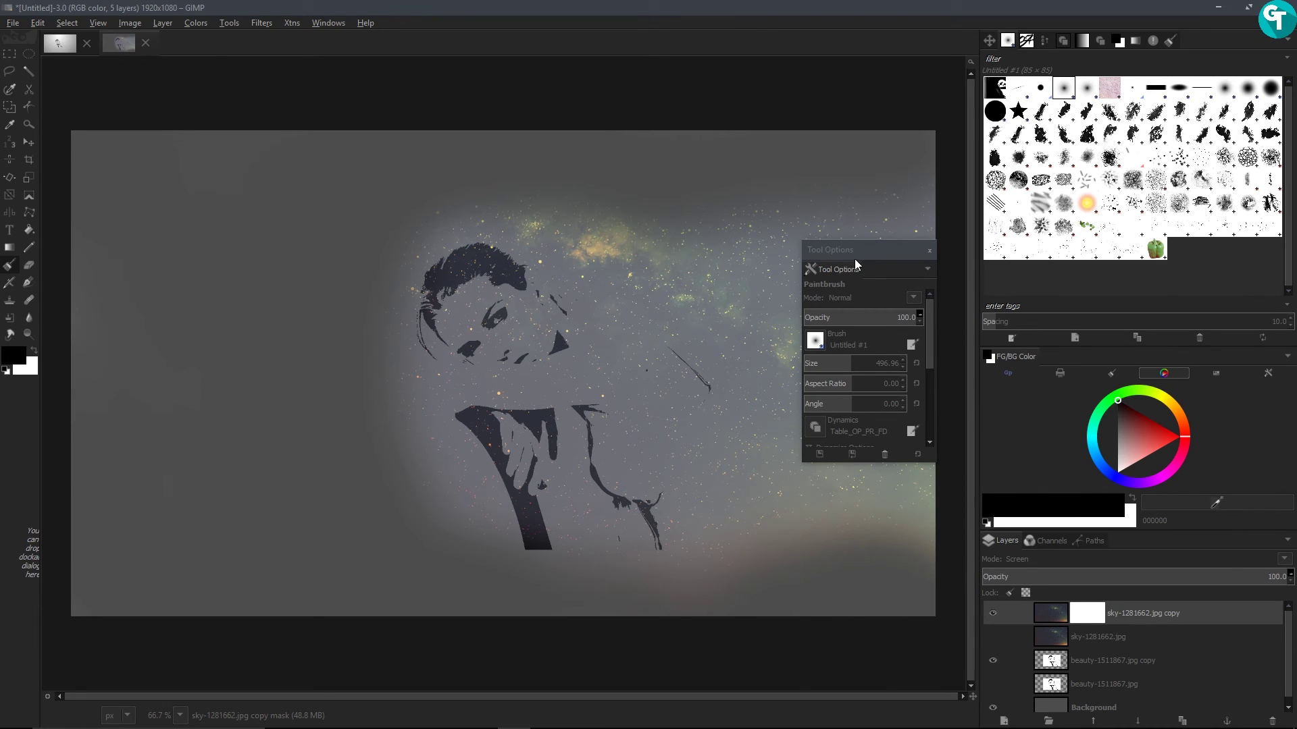
drag(850, 250, 145, 119)
mouse_move(871, 155)
mouse_down()
mouse_move(904, 362)
mouse_move(892, 524)
mouse_move(915, 385)
mouse_up()
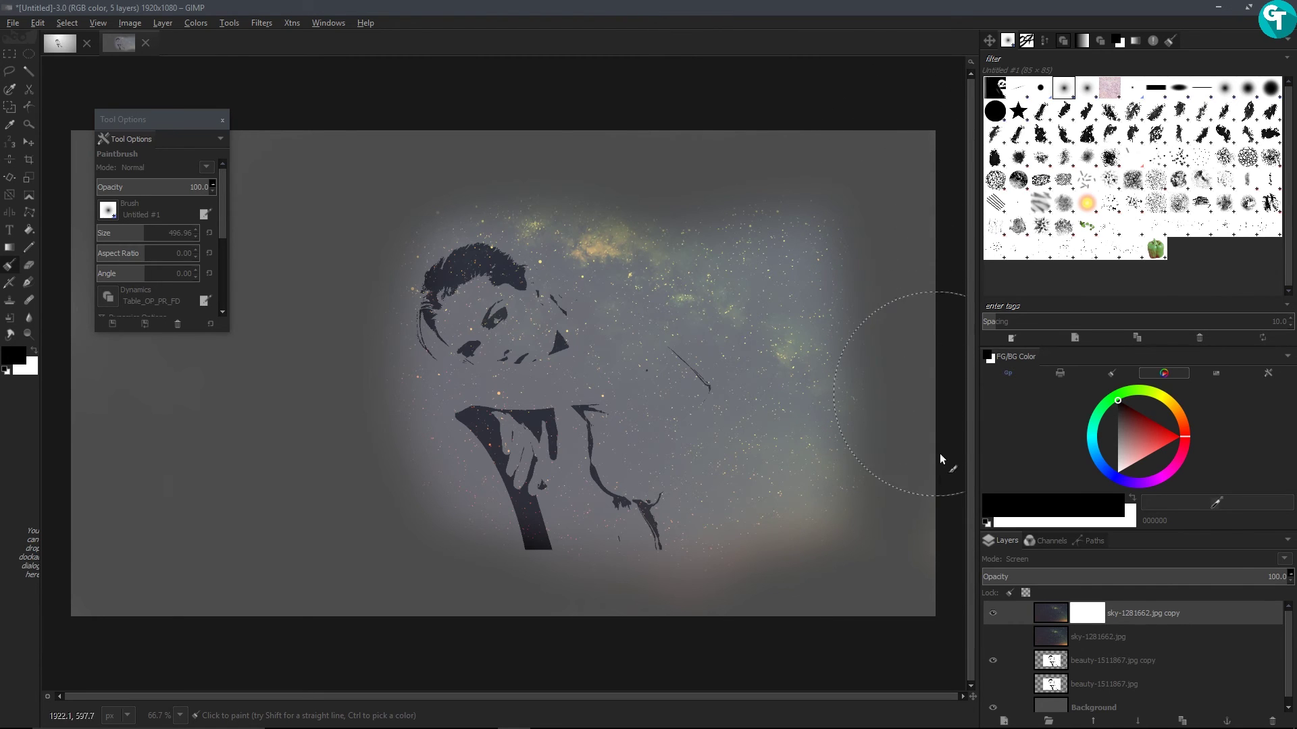
mouse_move(901, 581)
mouse_down()
mouse_move(801, 203)
mouse_move(849, 278)
mouse_move(864, 336)
mouse_move(851, 252)
mouse_move(882, 500)
mouse_move(864, 584)
mouse_move(858, 488)
mouse_move(837, 535)
mouse_move(817, 523)
mouse_move(828, 443)
mouse_move(833, 462)
mouse_move(781, 276)
mouse_move(740, 226)
mouse_move(691, 203)
mouse_move(761, 219)
mouse_move(832, 253)
mouse_move(697, 233)
mouse_move(519, 176)
mouse_move(644, 203)
mouse_move(684, 247)
mouse_move(573, 208)
mouse_move(637, 256)
mouse_move(594, 246)
mouse_move(535, 194)
mouse_move(506, 184)
mouse_move(580, 221)
mouse_move(509, 194)
mouse_move(554, 204)
mouse_move(542, 225)
mouse_move(457, 188)
mouse_move(391, 229)
mouse_move(467, 197)
mouse_move(405, 221)
mouse_move(386, 248)
mouse_move(361, 332)
mouse_move(362, 438)
mouse_move(438, 550)
mouse_move(514, 596)
mouse_move(766, 590)
mouse_move(783, 585)
mouse_move(770, 339)
mouse_up()
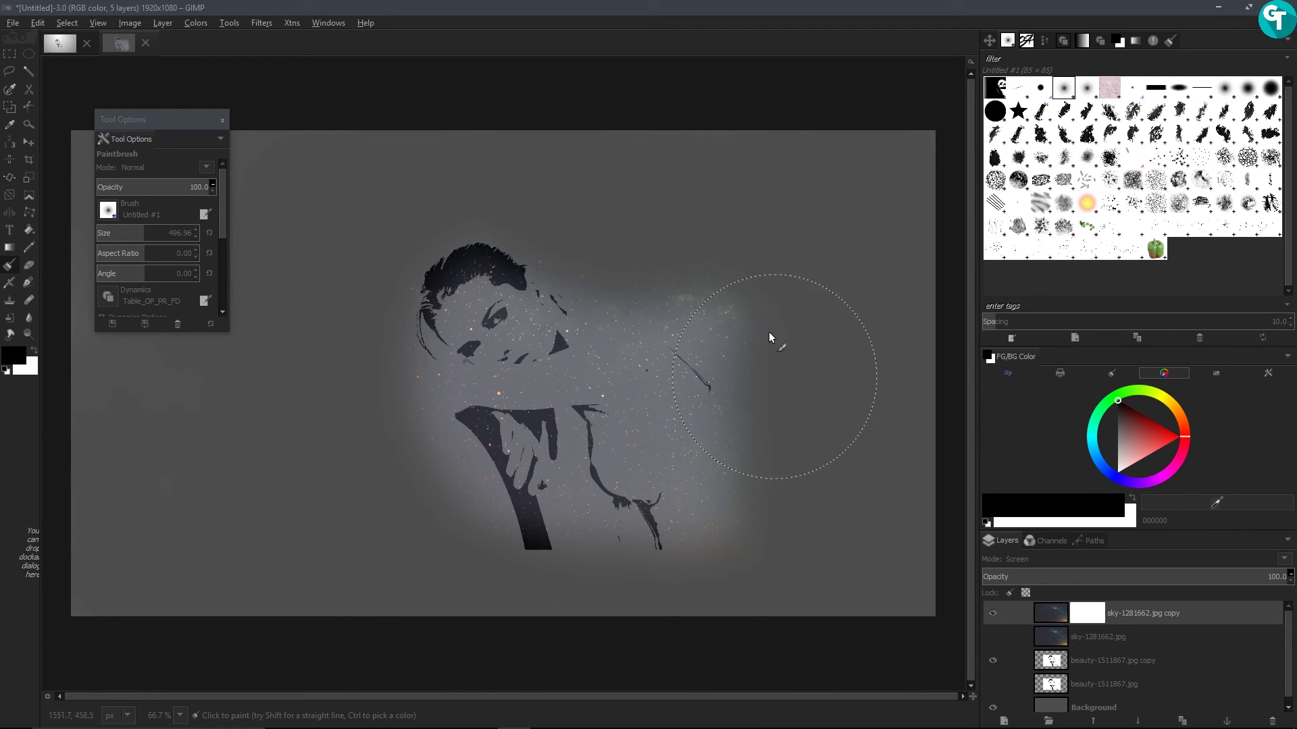
mouse_move(710, 304)
mouse_down()
mouse_move(745, 317)
mouse_move(693, 297)
mouse_move(757, 335)
mouse_move(789, 398)
mouse_move(778, 474)
mouse_move(762, 457)
mouse_move(741, 524)
mouse_move(720, 536)
mouse_move(717, 513)
mouse_move(714, 533)
mouse_move(707, 508)
mouse_up()
mouse_move(404, 427)
mouse_down()
mouse_move(450, 559)
mouse_move(342, 402)
mouse_move(338, 344)
mouse_move(408, 237)
mouse_move(430, 221)
mouse_move(457, 250)
mouse_up()
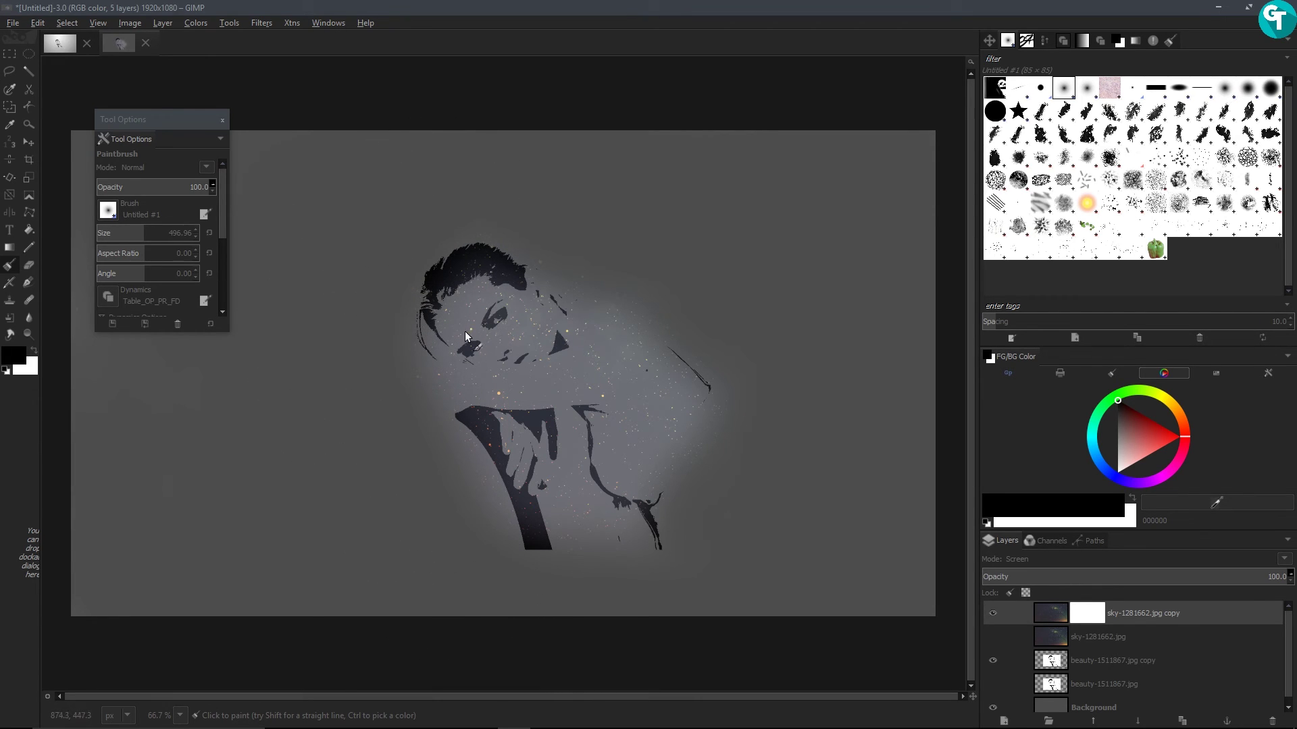
Step: Reduce the brush size to about 114 and paint white on the mask over the hair and beside the face to restore the sky
key(plus)
key(plus)
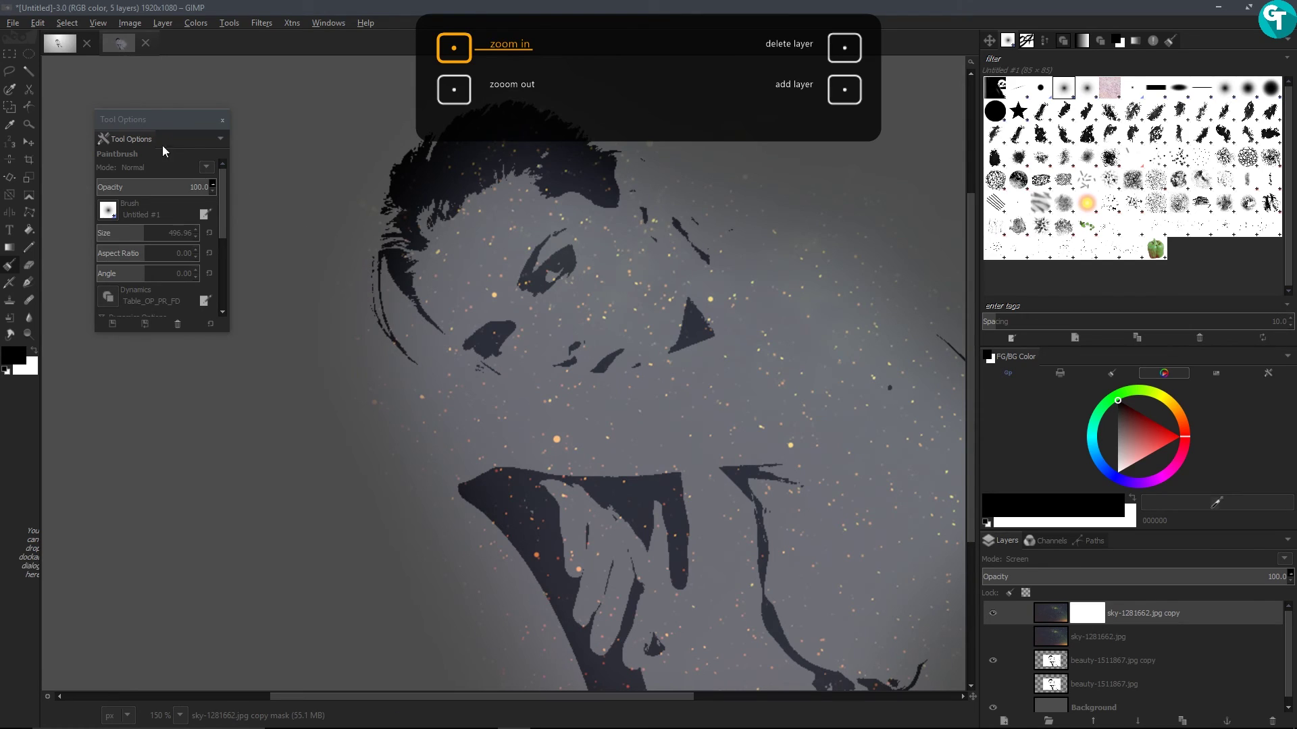
drag(131, 234, 111, 236)
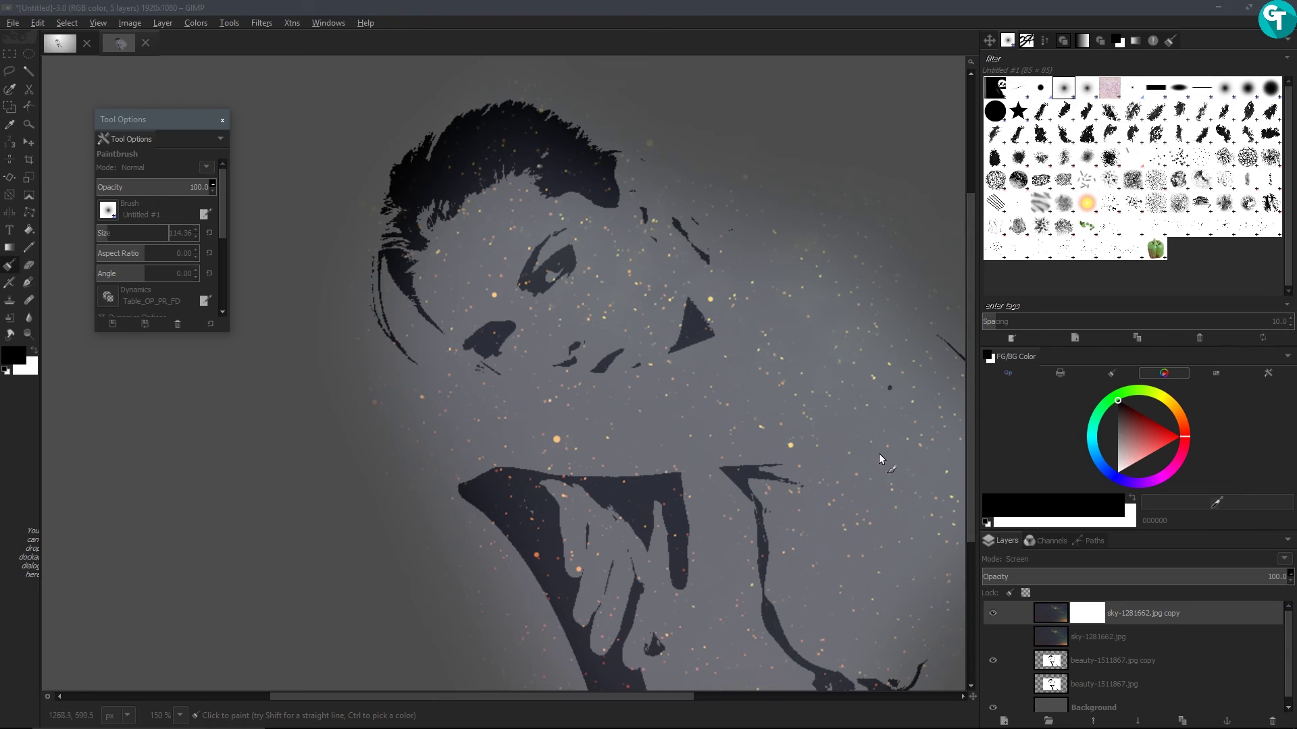
scroll(739, 311, down, 3)
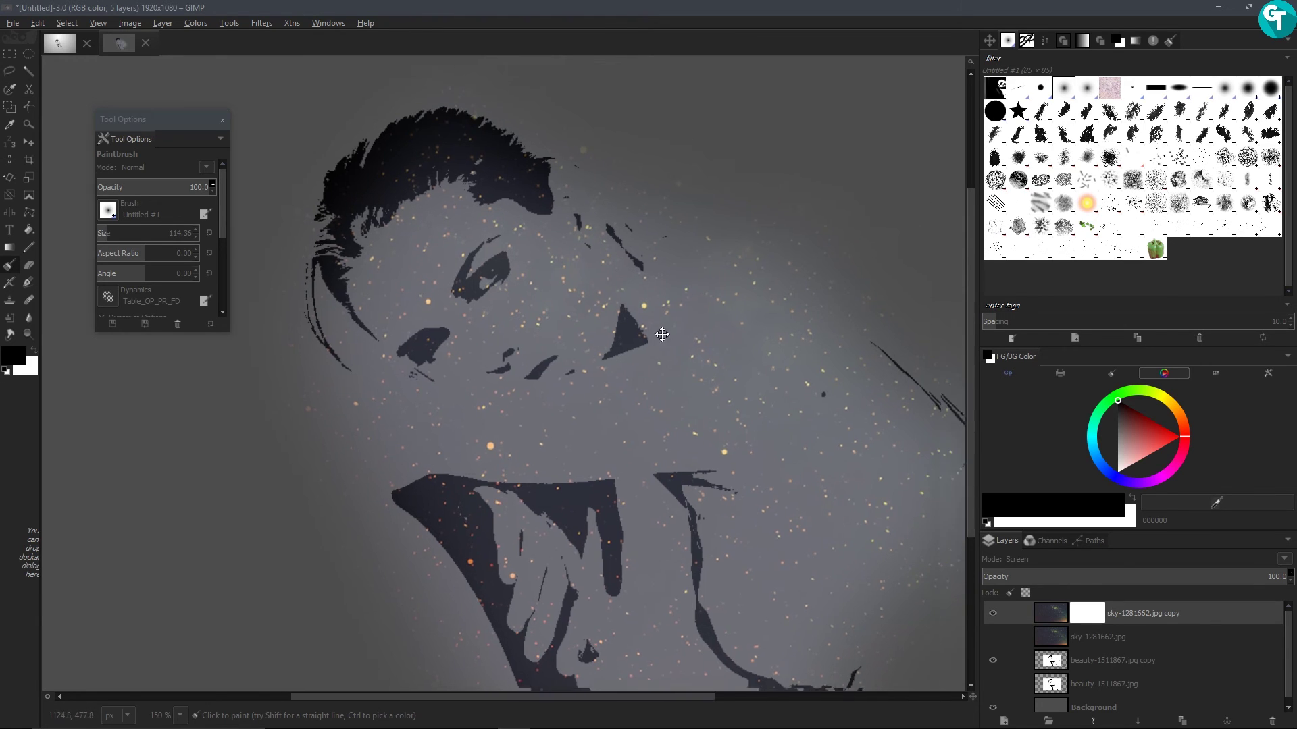
scroll(739, 311, right, 5)
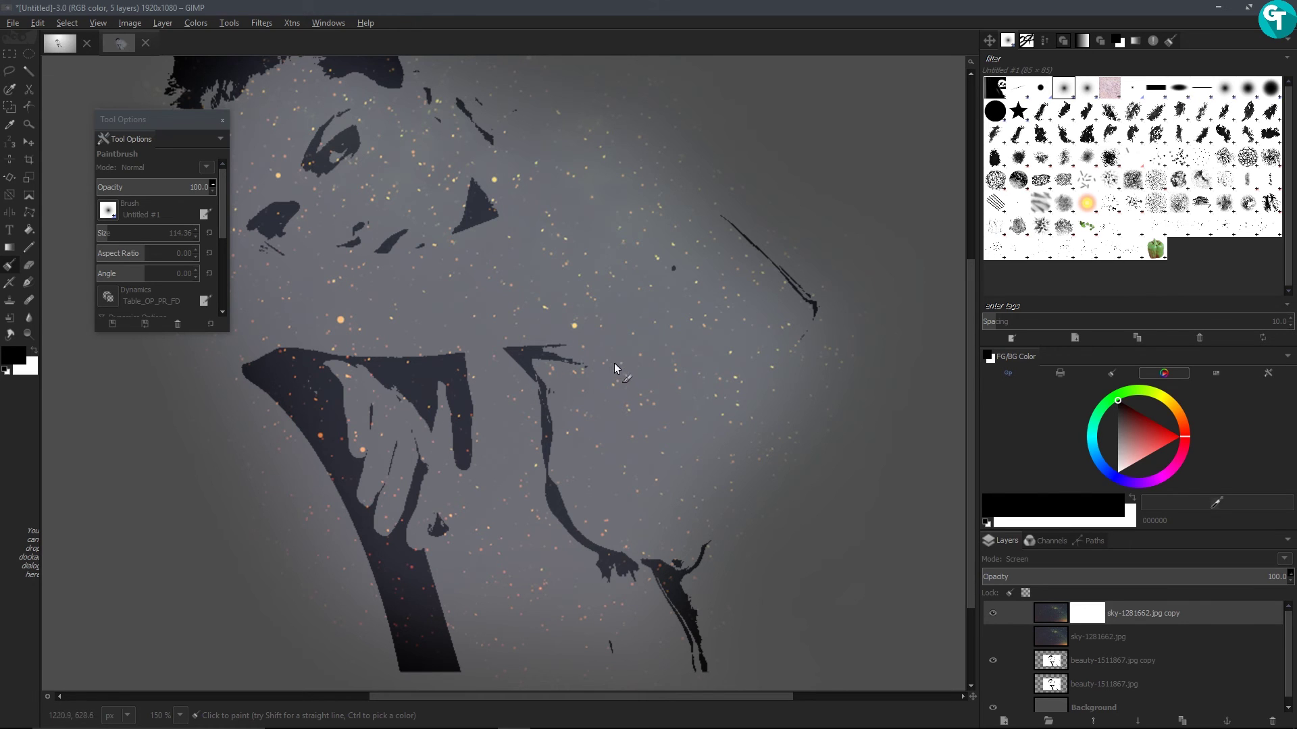
mouse_move(574, 256)
mouse_down()
mouse_move(651, 312)
mouse_move(657, 399)
mouse_up()
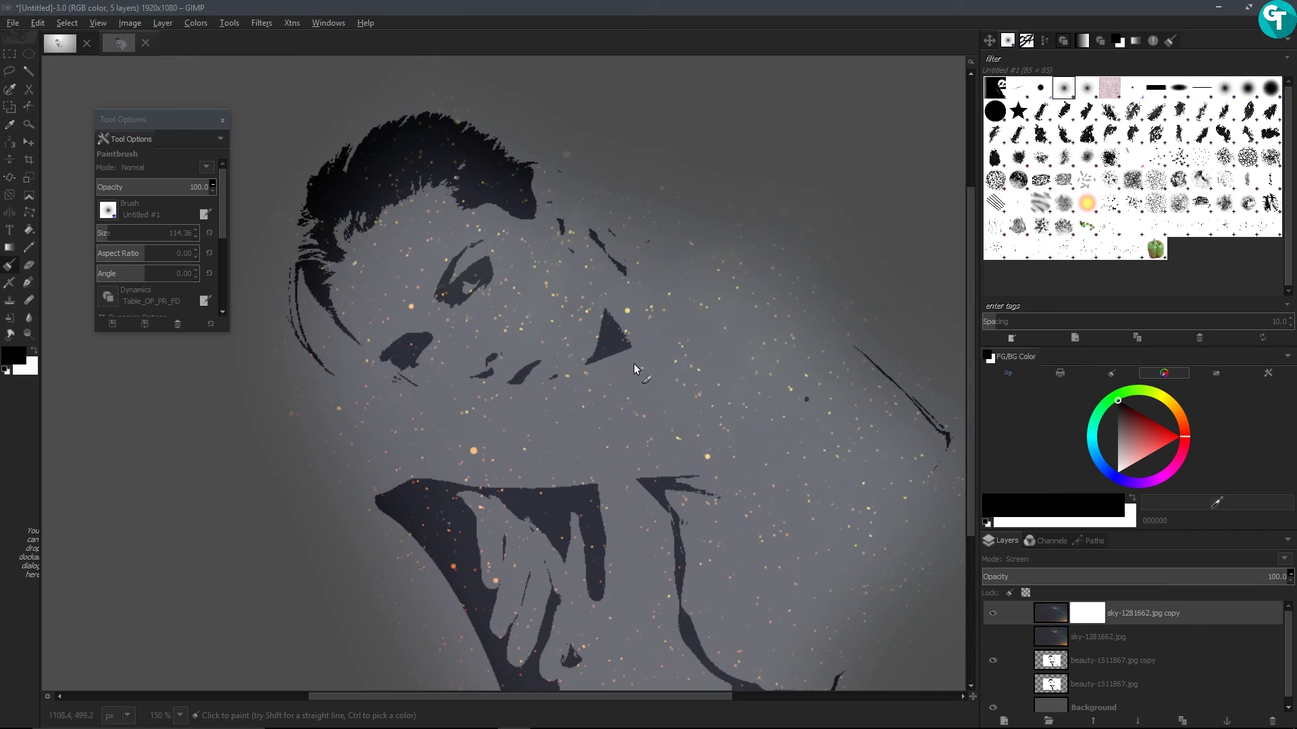
scroll(540, 304, up, 1)
scroll(541, 304, left, 1)
key(x)
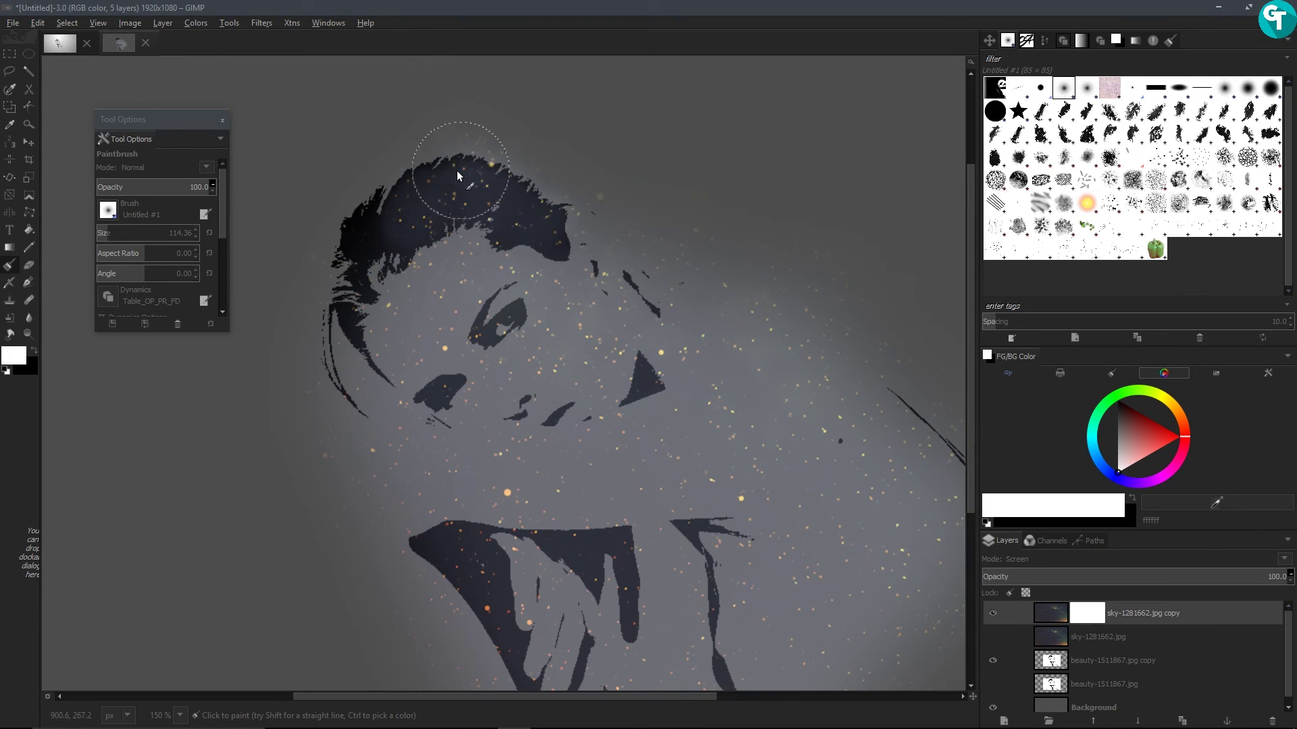
drag(462, 175, 351, 239)
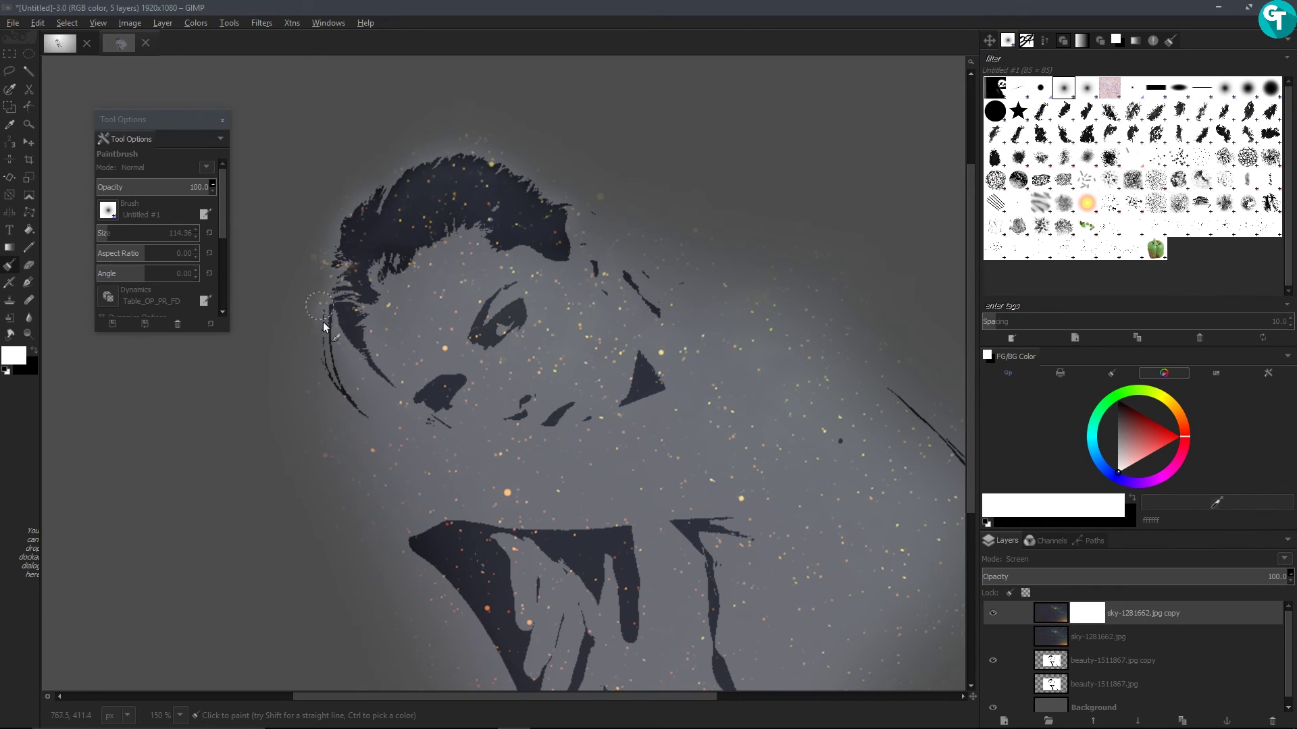
drag(318, 306, 317, 382)
Step: Paint black on the mask along the figure's outer edges, above the shoulder and beside the dark arm, to hide excess sky
key(x)
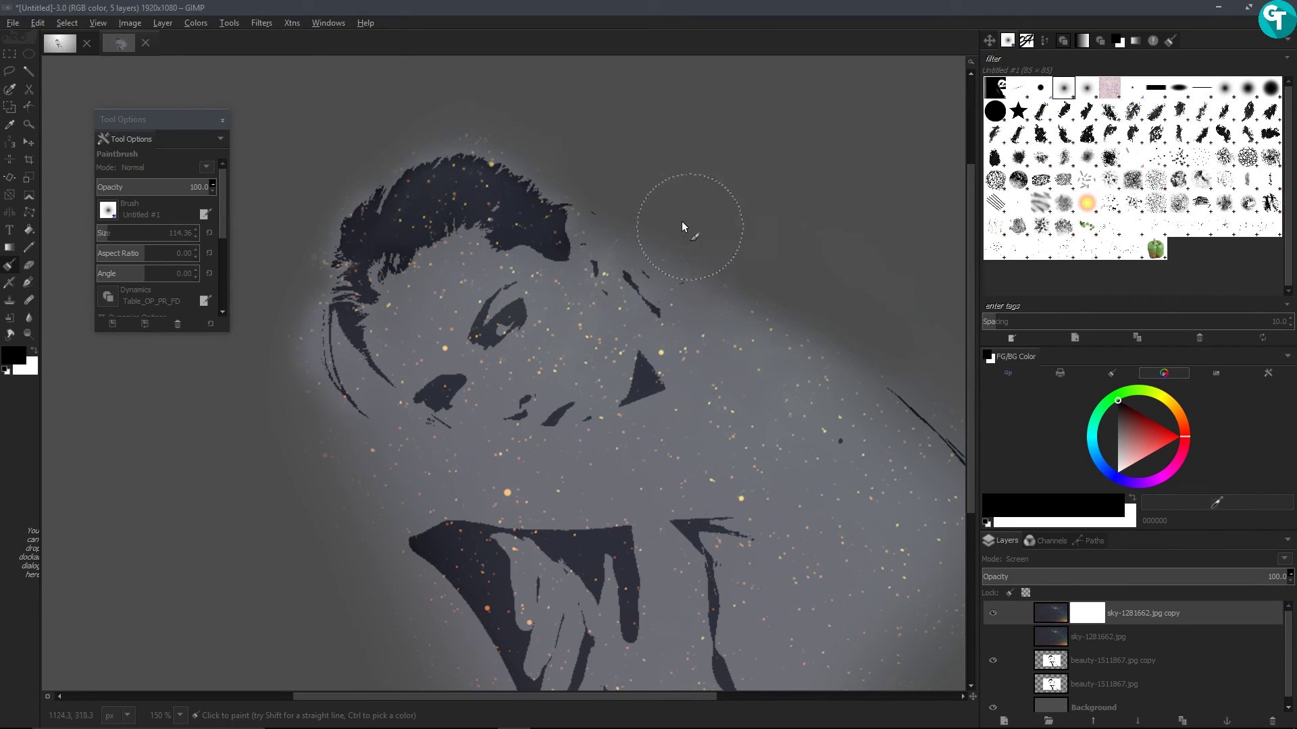
mouse_move(492, 126)
mouse_down()
mouse_move(550, 168)
mouse_move(468, 132)
mouse_move(360, 180)
mouse_move(297, 305)
mouse_move(337, 471)
mouse_move(302, 346)
mouse_move(402, 558)
mouse_move(445, 611)
mouse_up()
scroll(445, 611, down, 5)
mouse_move(412, 379)
mouse_down()
mouse_move(520, 460)
mouse_move(439, 308)
mouse_up()
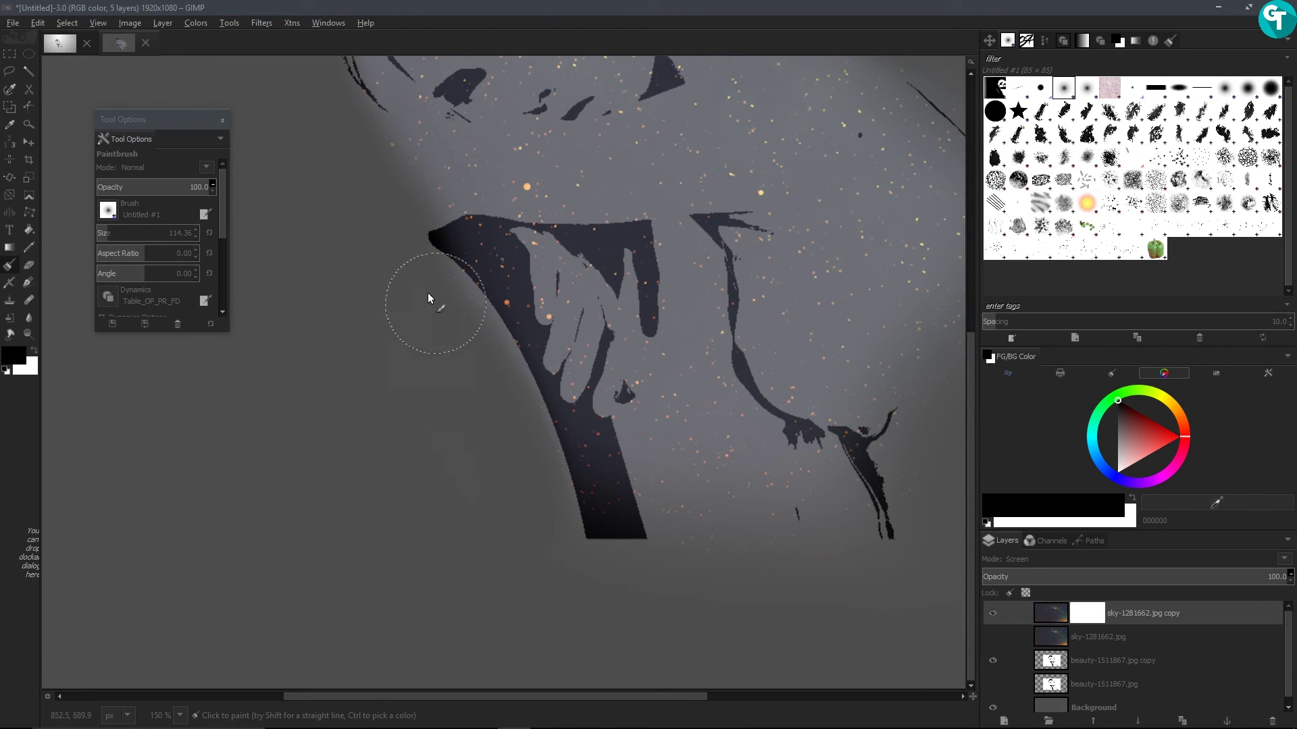
Step: Select the Background layer of the untitled image and set the foreground colour to dark grey 4d4d4d
scroll(1273, 670, down, 1)
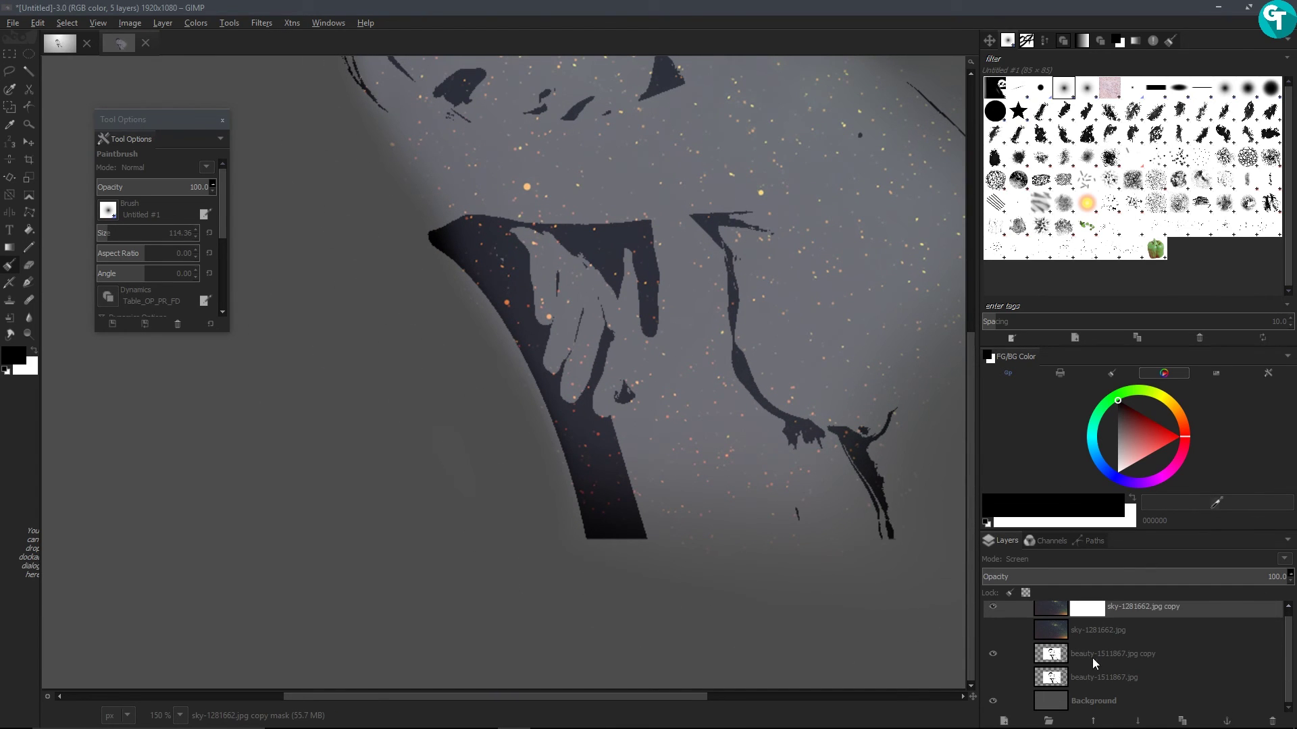
click(1099, 696)
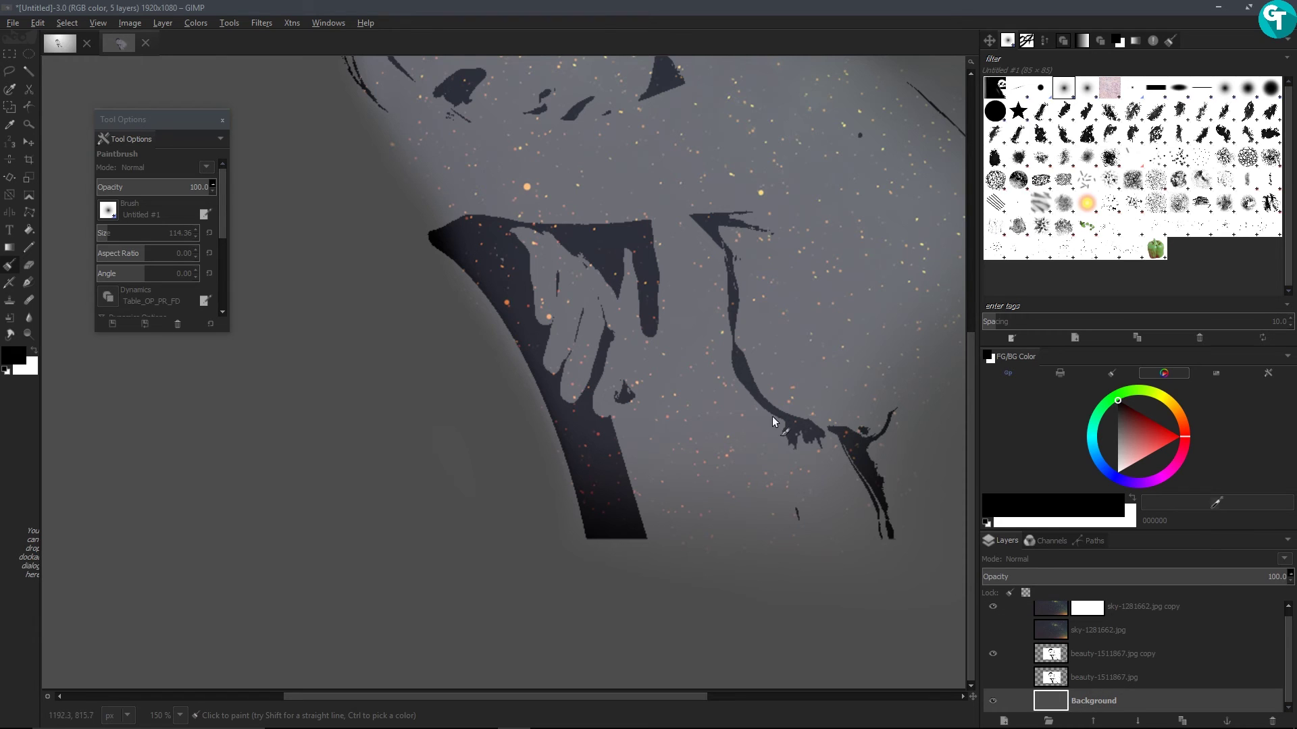
key(minus)
key(minus)
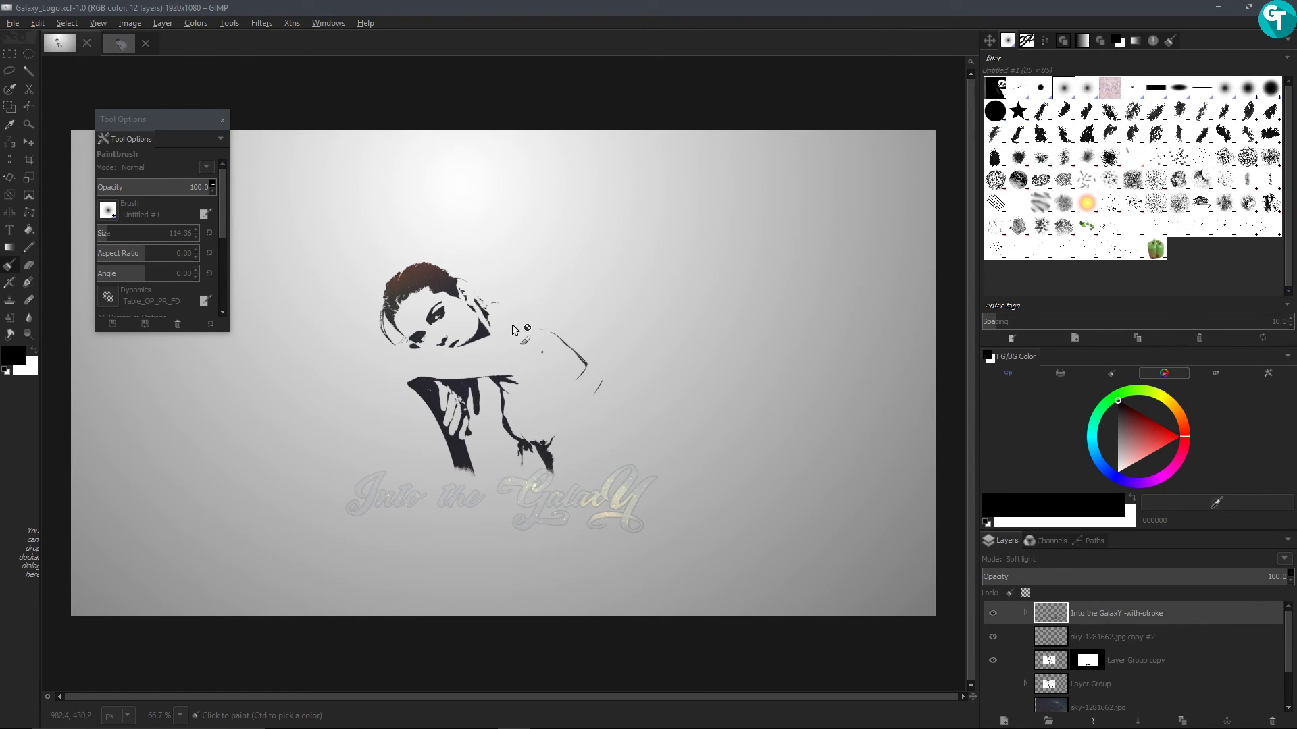
click(120, 43)
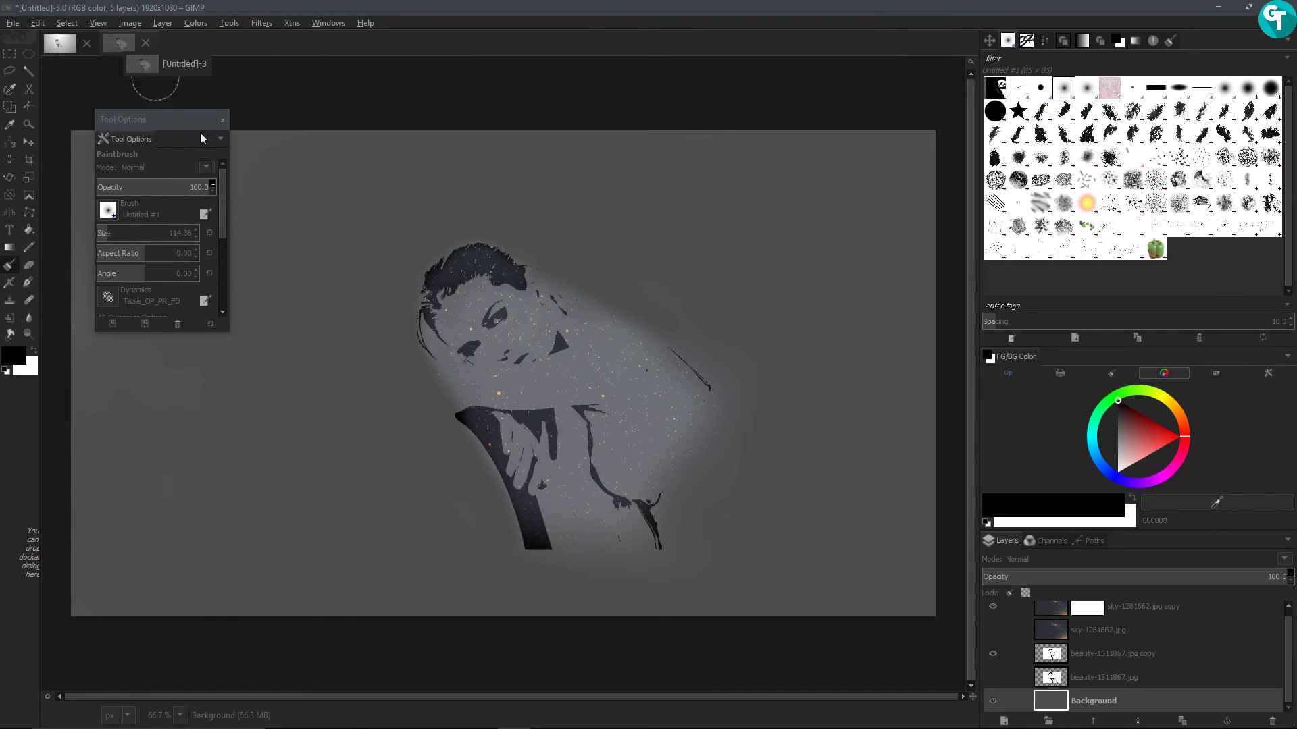
click(16, 353)
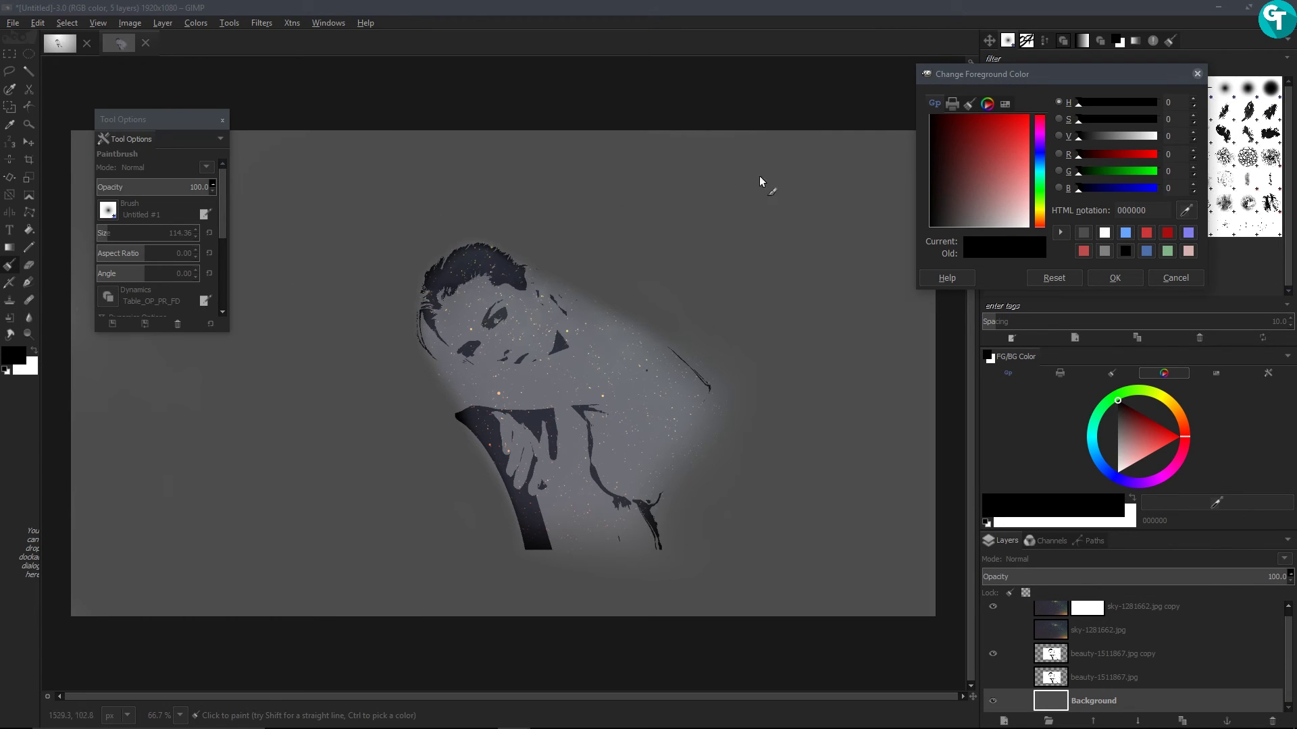
click(1084, 232)
click(1115, 278)
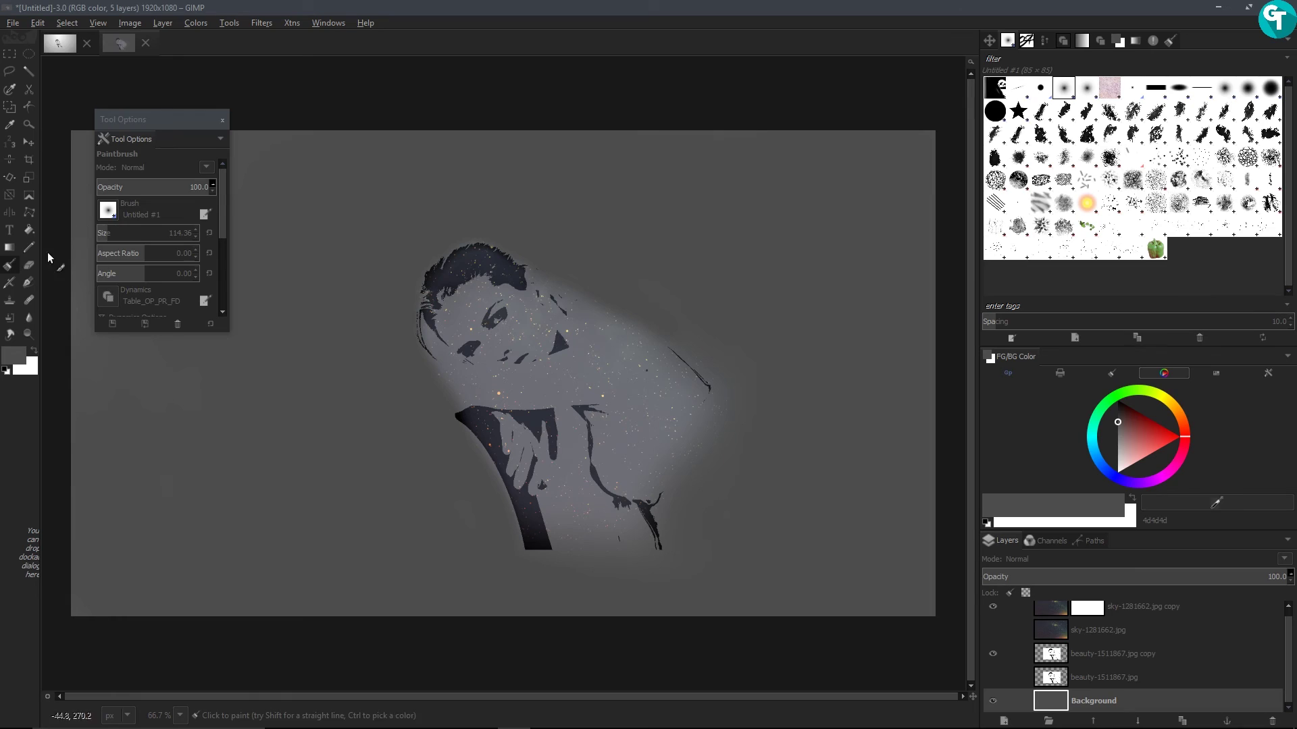
Step: Fill the Background layer with a radial FG to BG gradient starting just above the head and extending beyond the canvas's upper edge
click(12, 249)
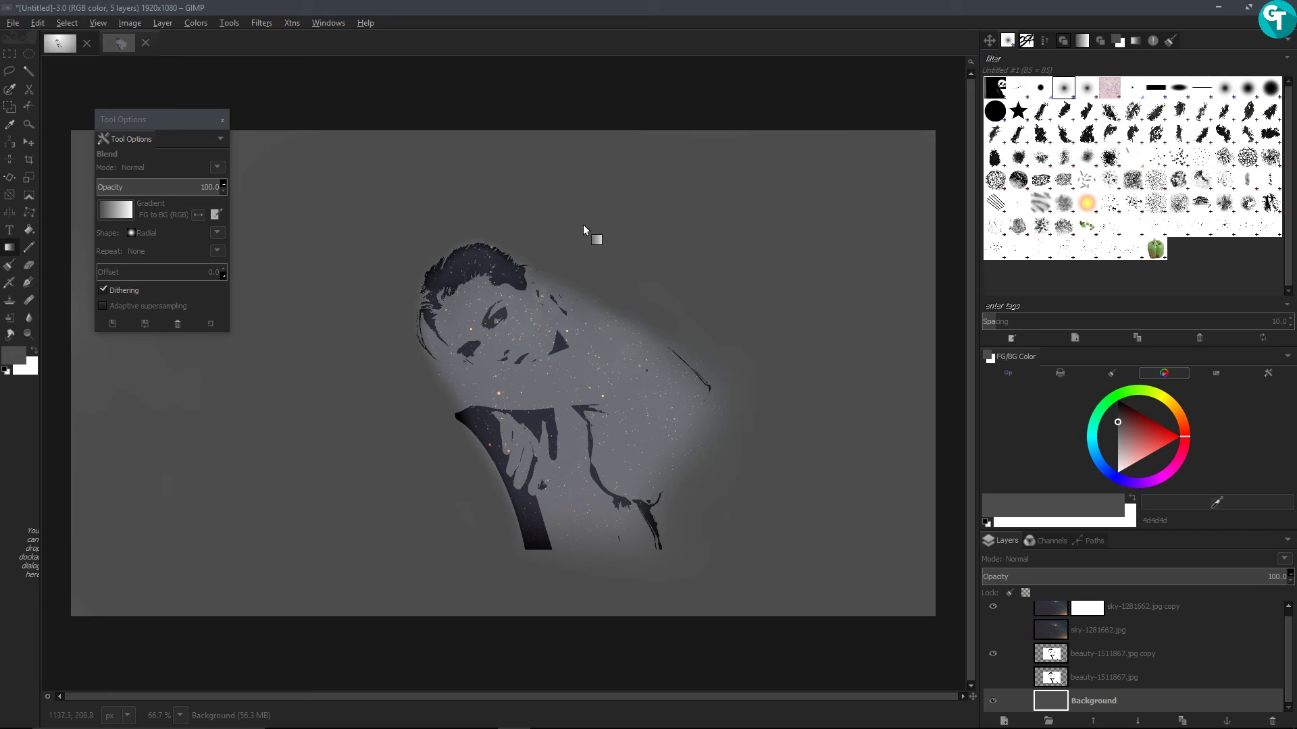
key(minus)
key(minus)
key(minus)
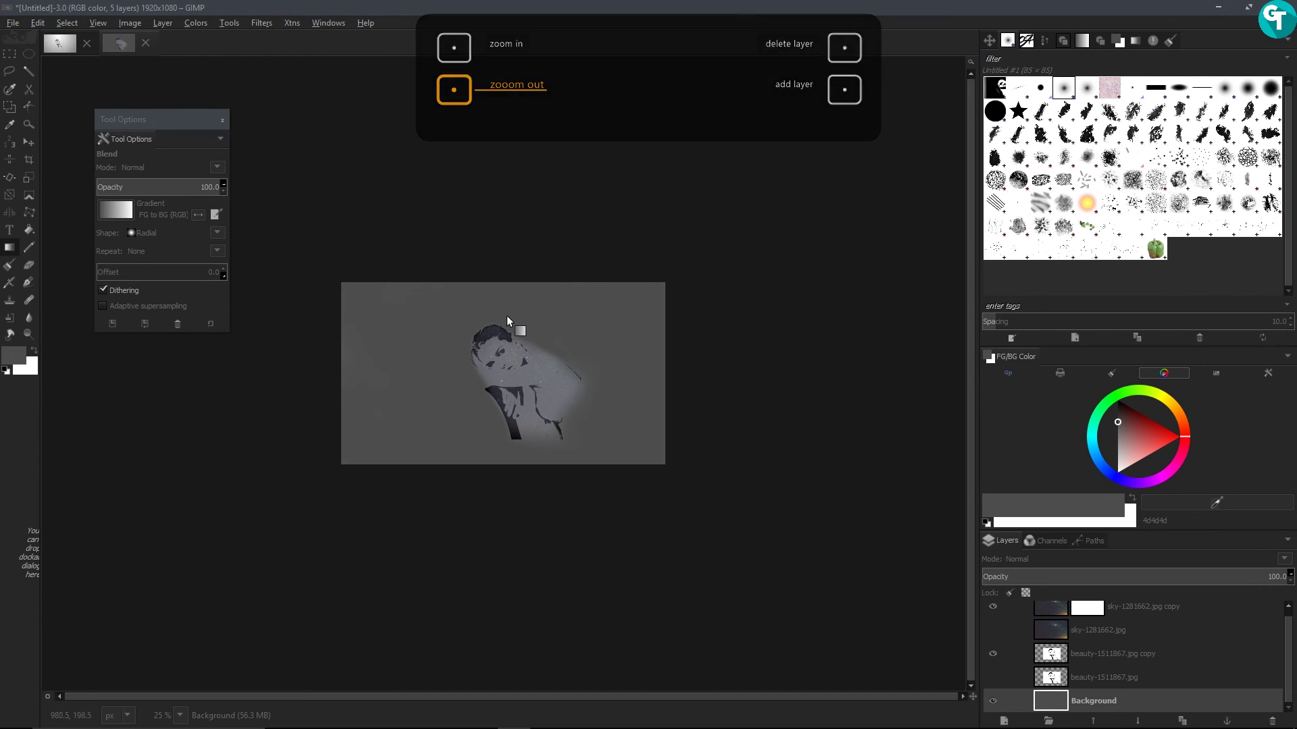
drag(504, 317, 645, 217)
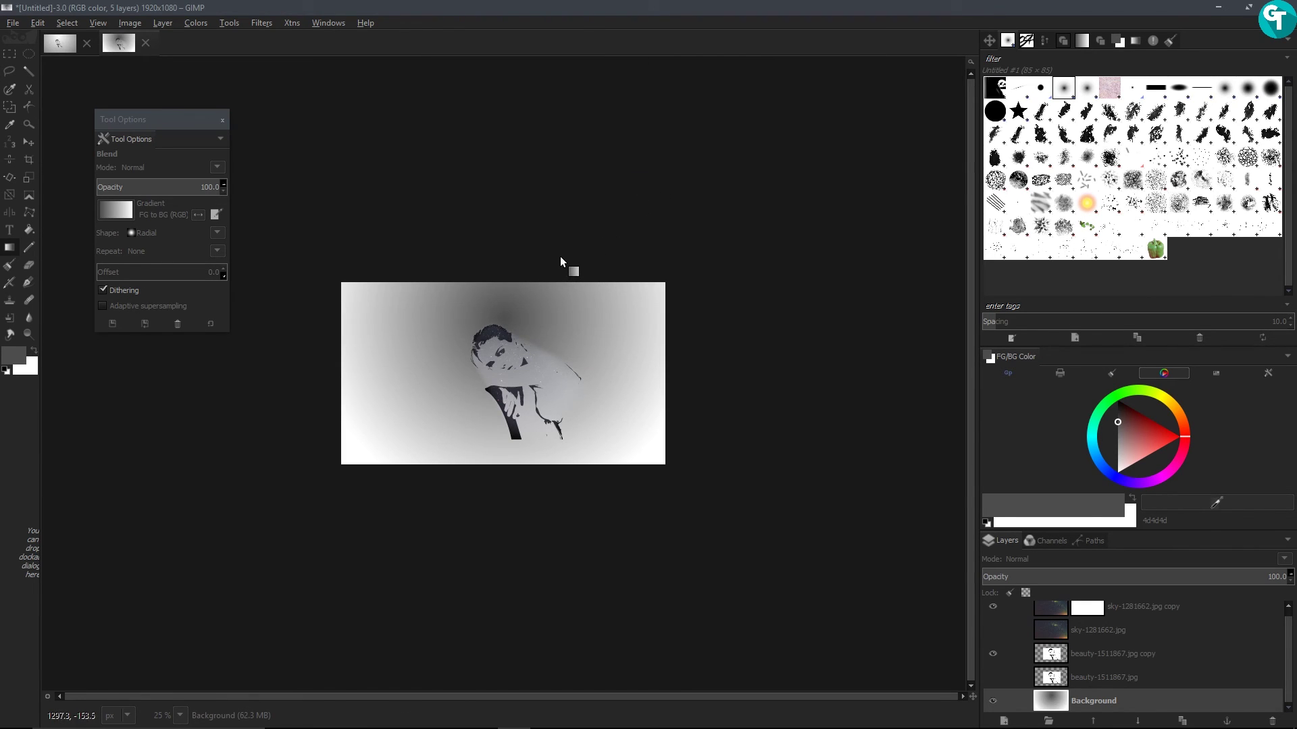
Step: Undo the last gradient, swap the foreground and background colours, and refill the Background layer with a white-to-grey radial gradient centred above the head
key(ctrl+z)
key(x)
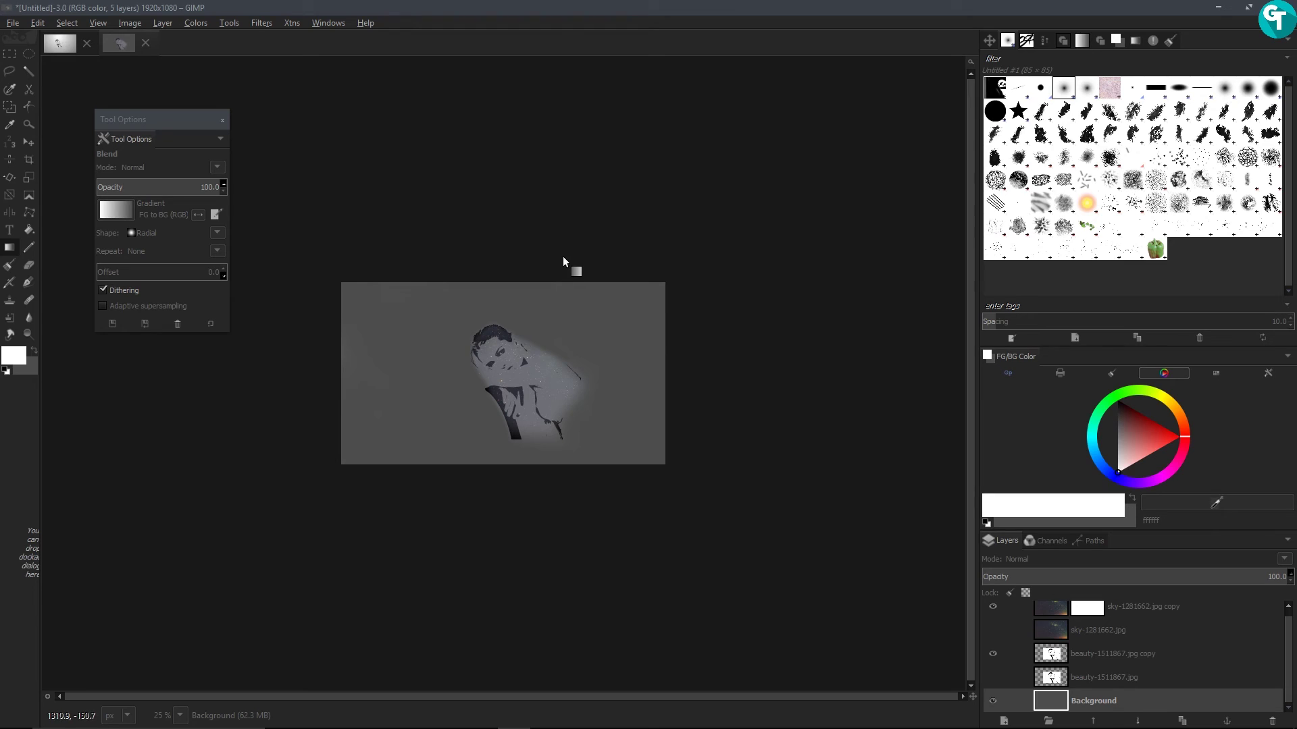
drag(504, 319, 622, 242)
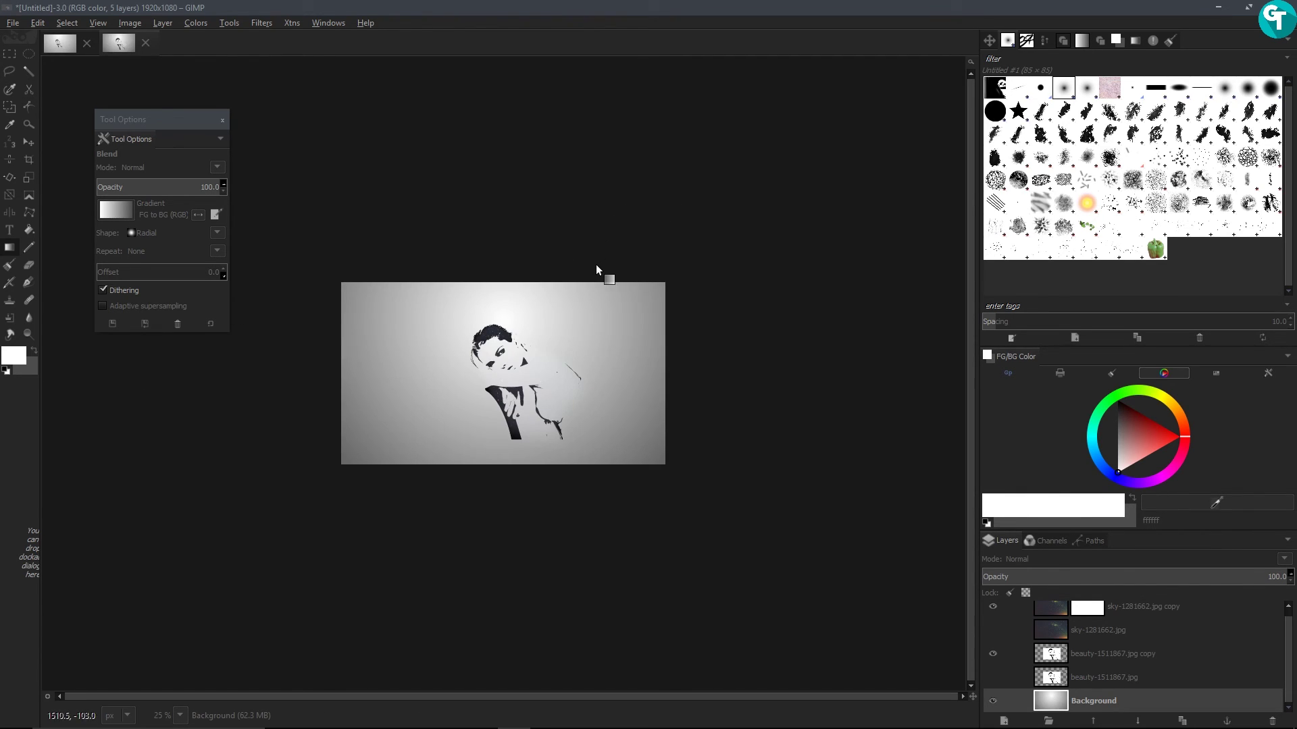
drag(485, 339, 486, 320)
right_click(563, 382)
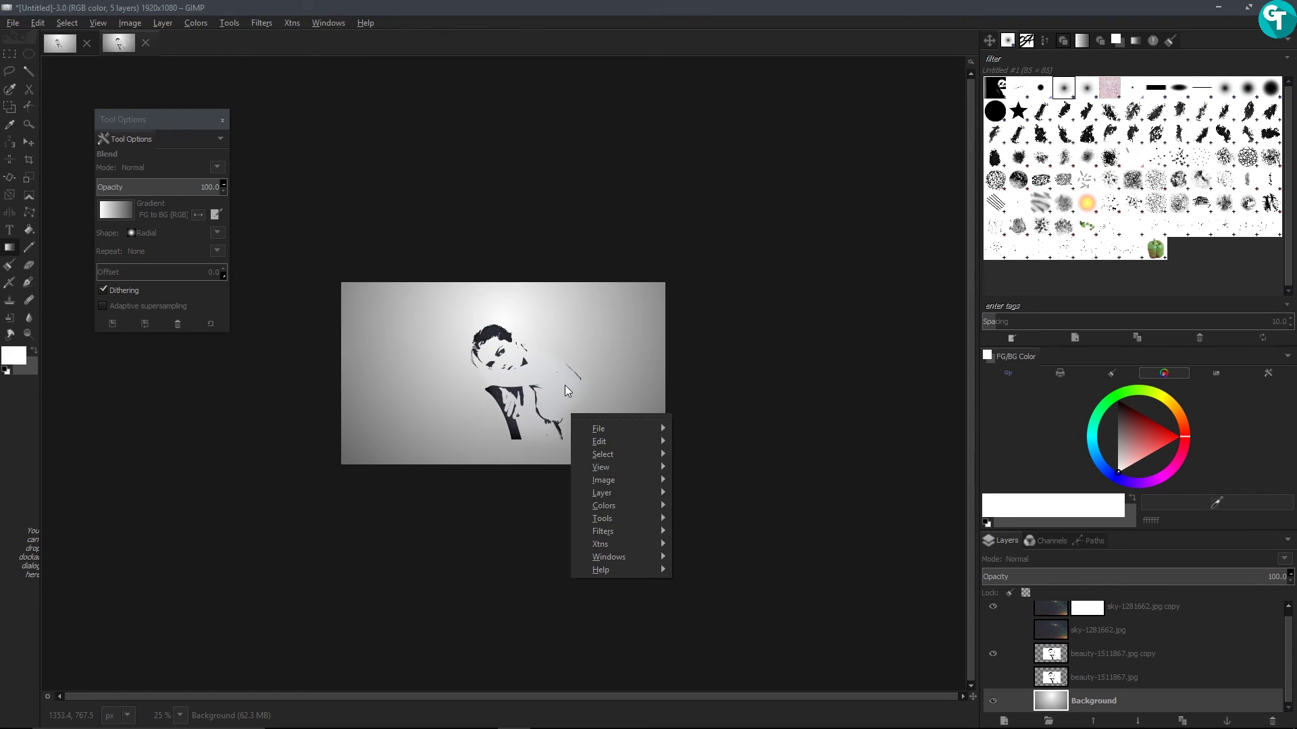
click(608, 194)
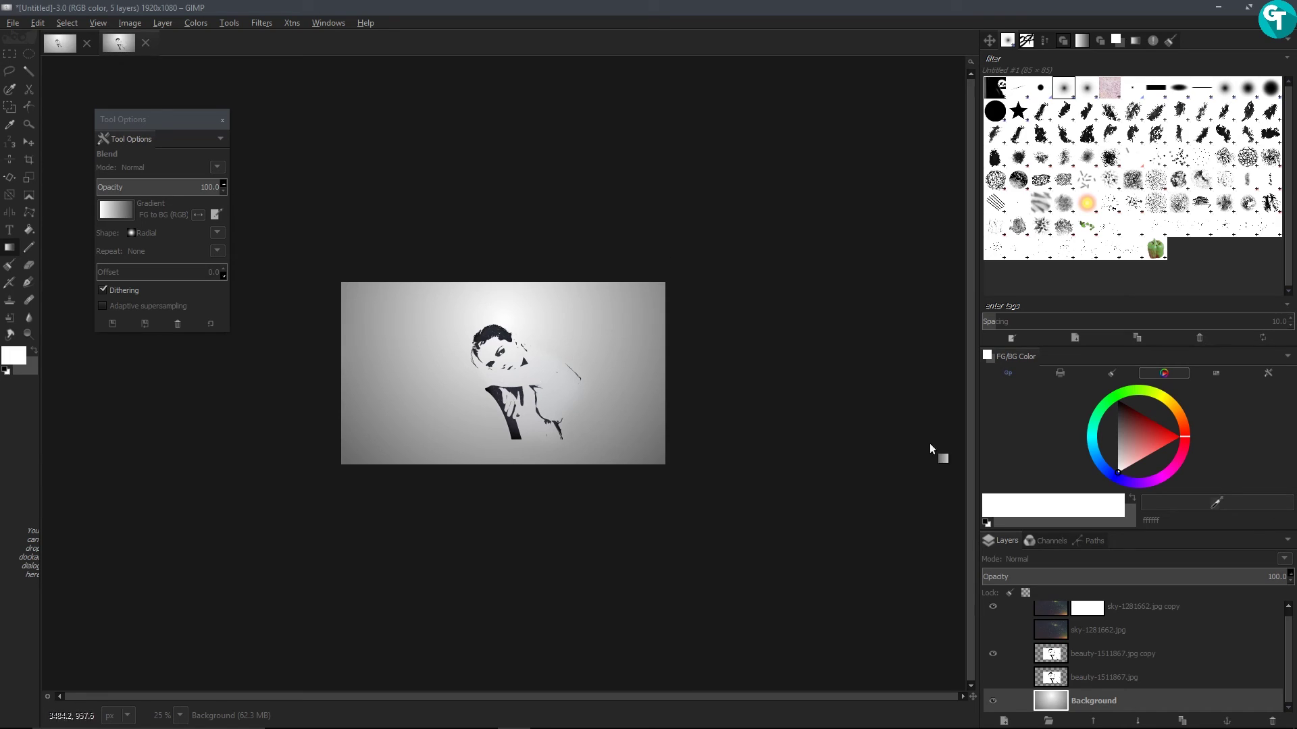
drag(1291, 641, 1293, 624)
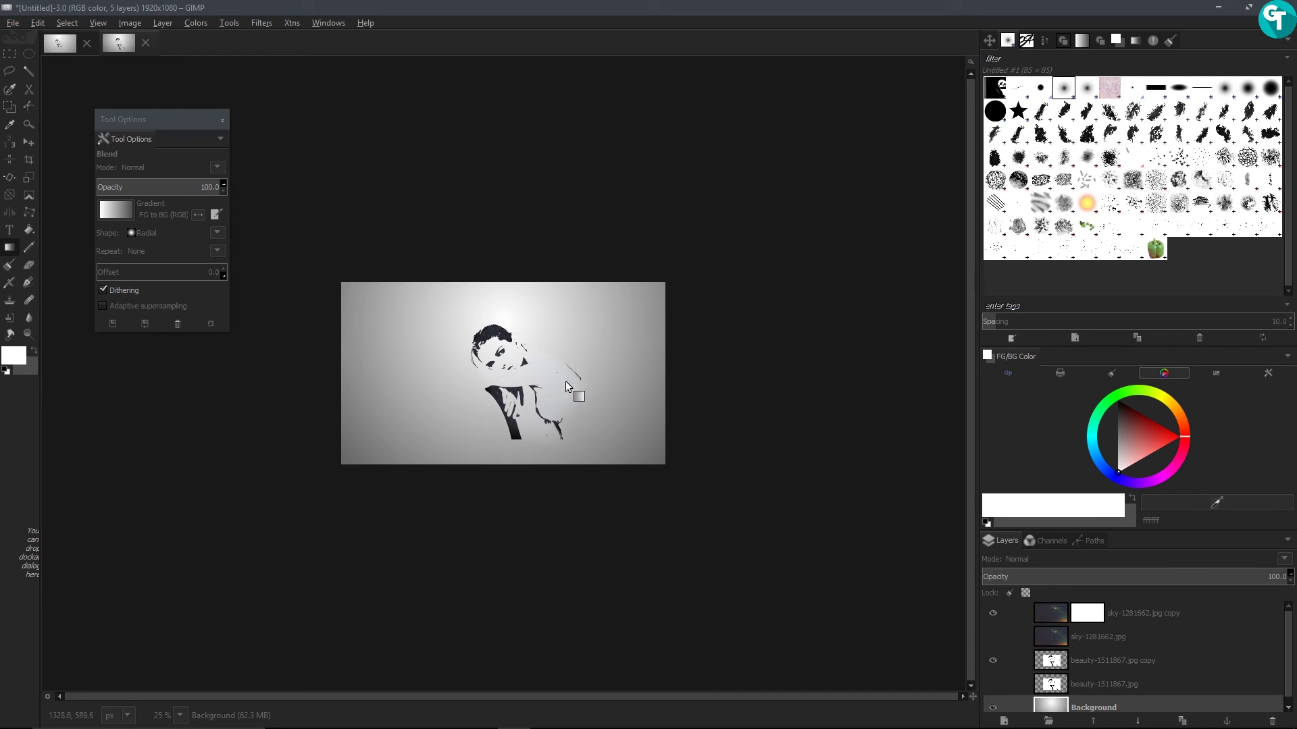
key(plus)
key(plus)
key(plus)
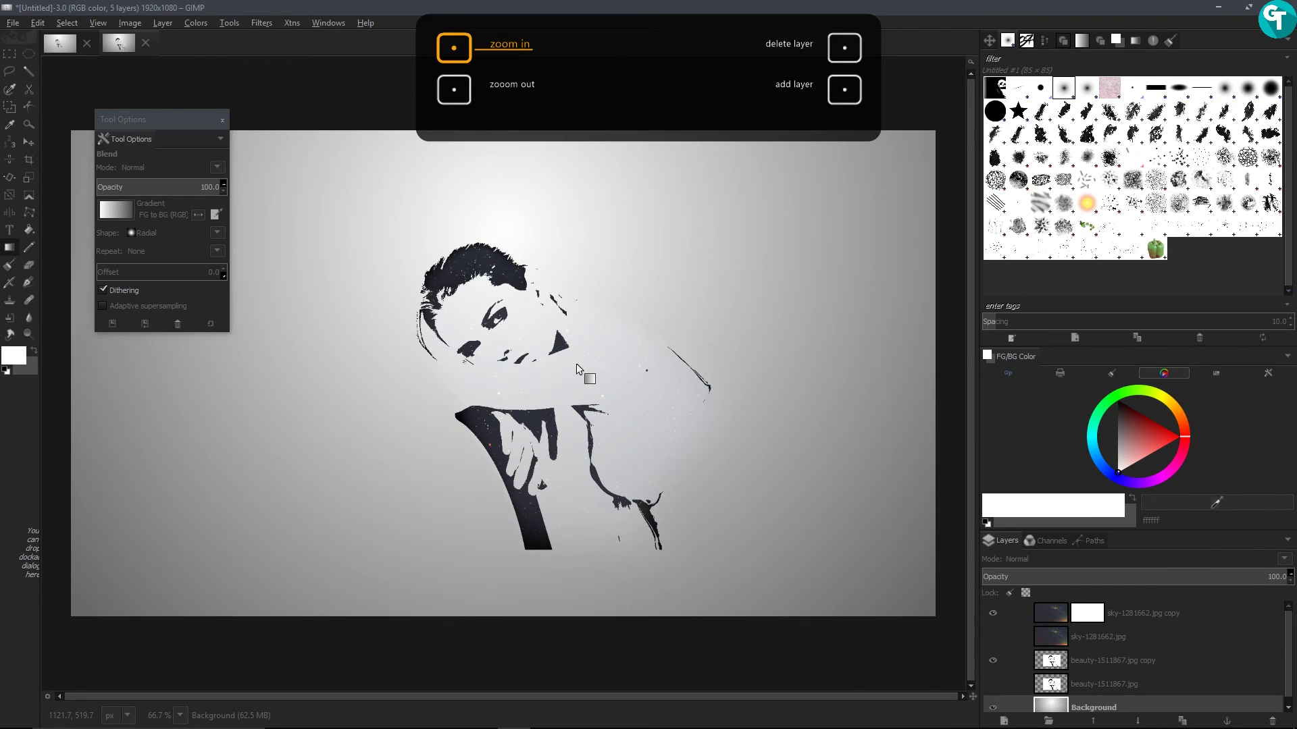
key(plus)
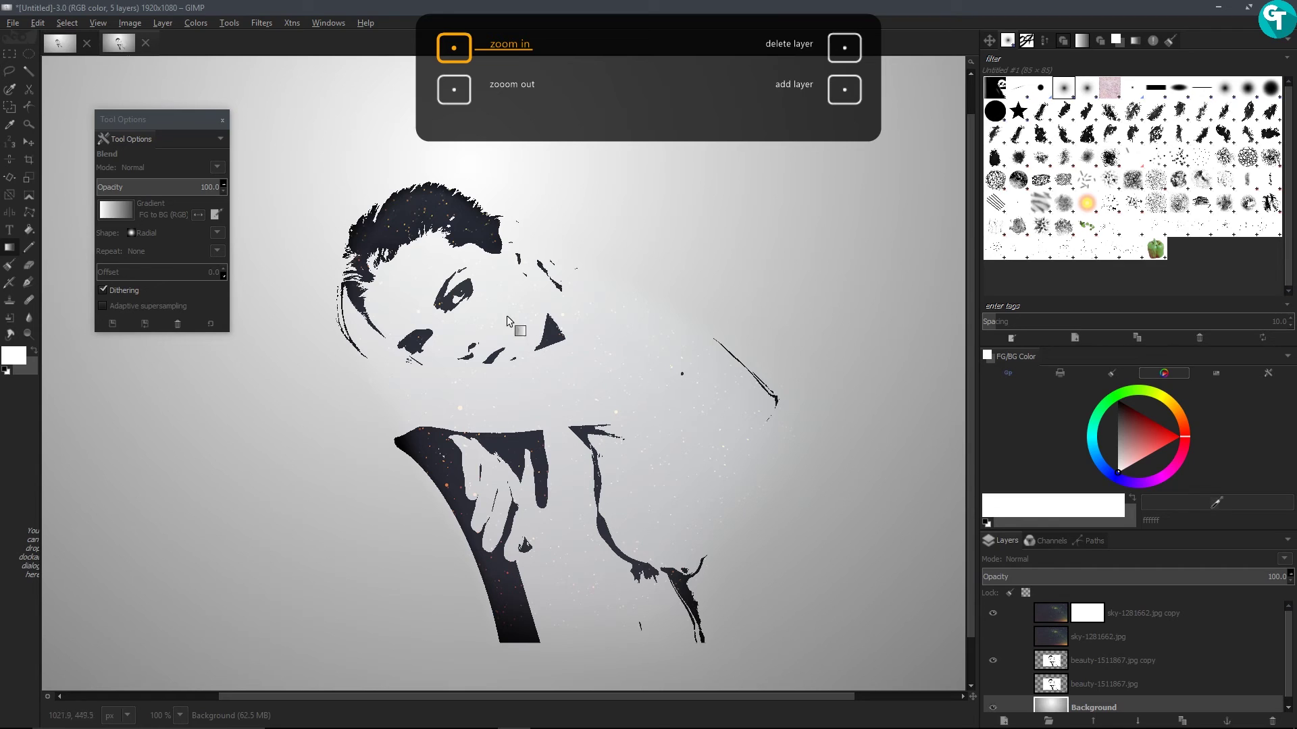
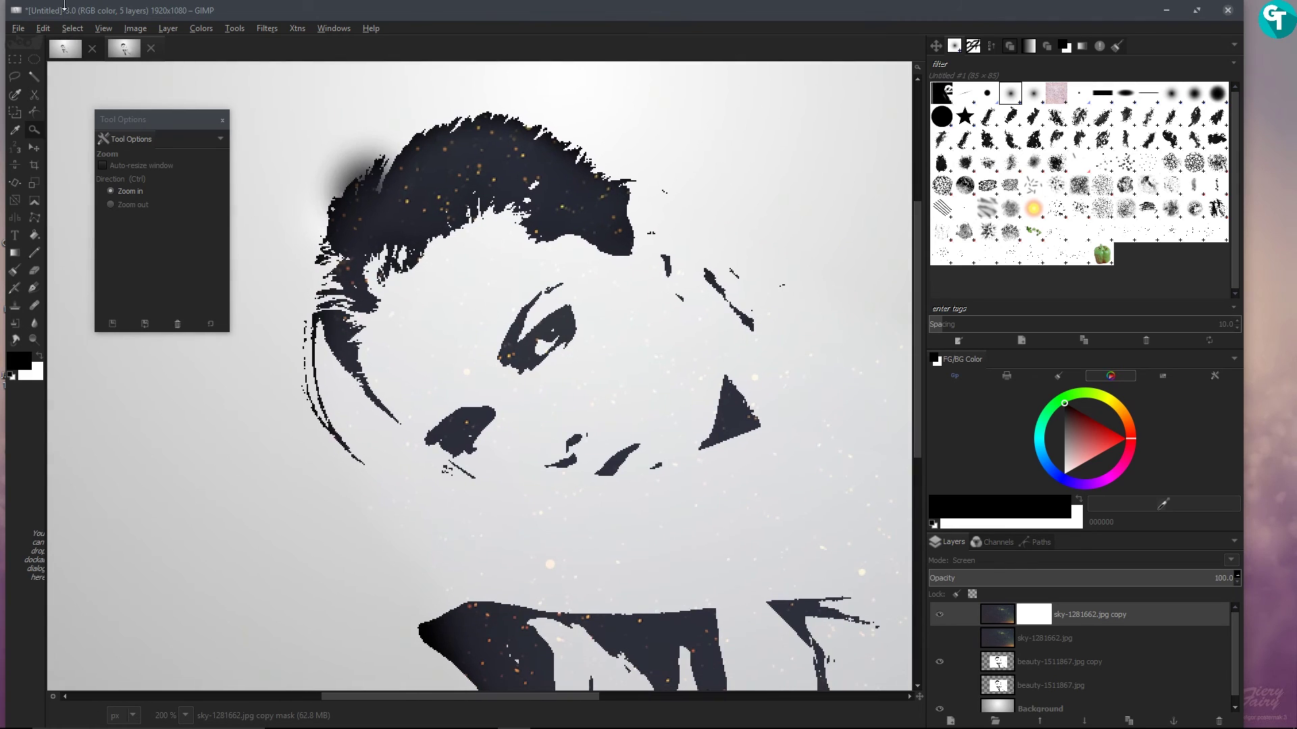
Step: Save the image as Galaxy_Logo_tutorial.xcf in the Gimp/Galaxy_Logo folder
click(18, 27)
click(54, 145)
click(239, 473)
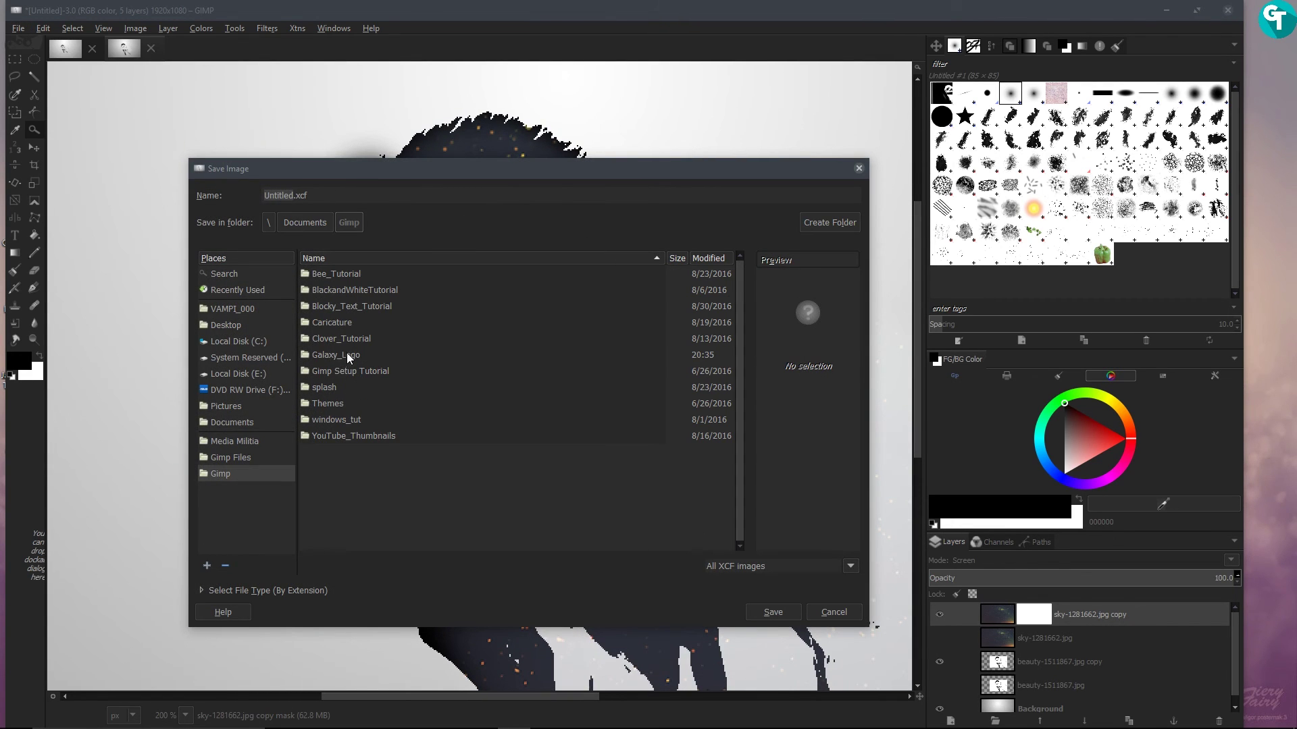
double_click(346, 355)
click(342, 274)
text(tutorial)
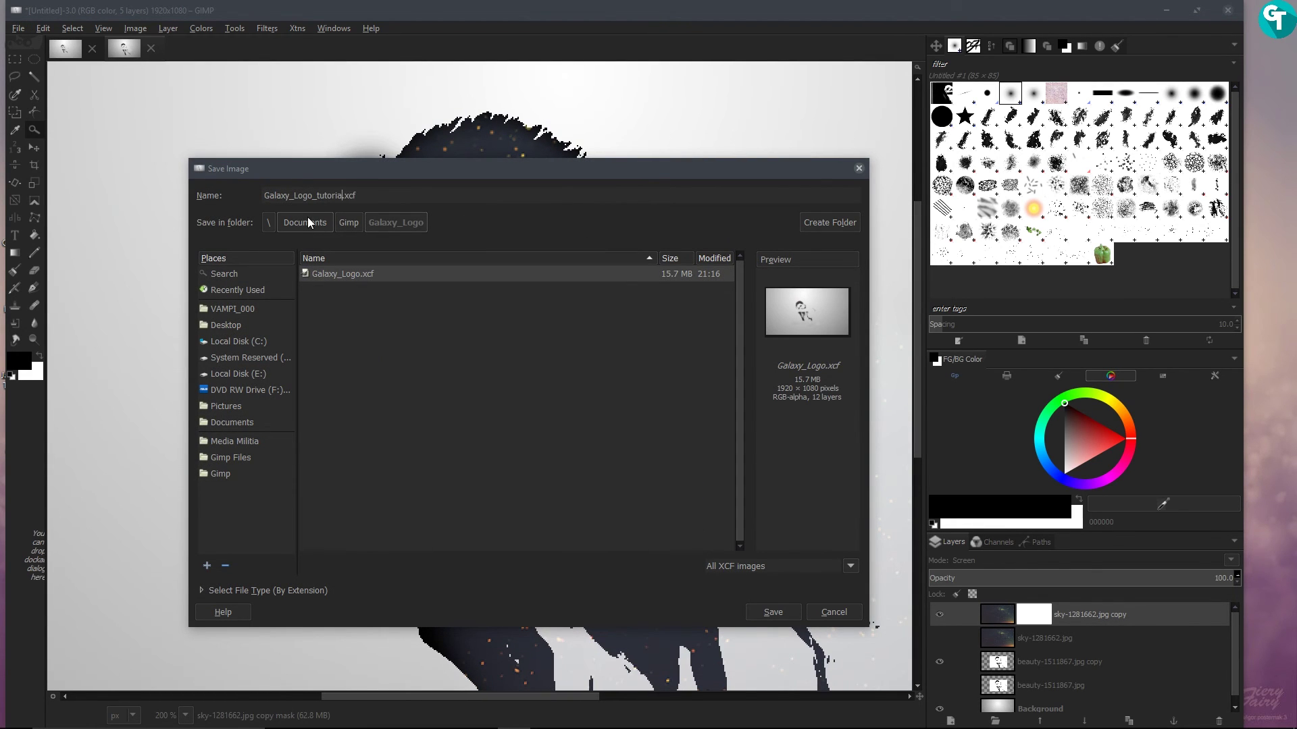
key(Return)
Step: Paint white with the Paintbrush on the sky copy's mask along the hair, dark arm and lower body to reveal more stars
click(22, 269)
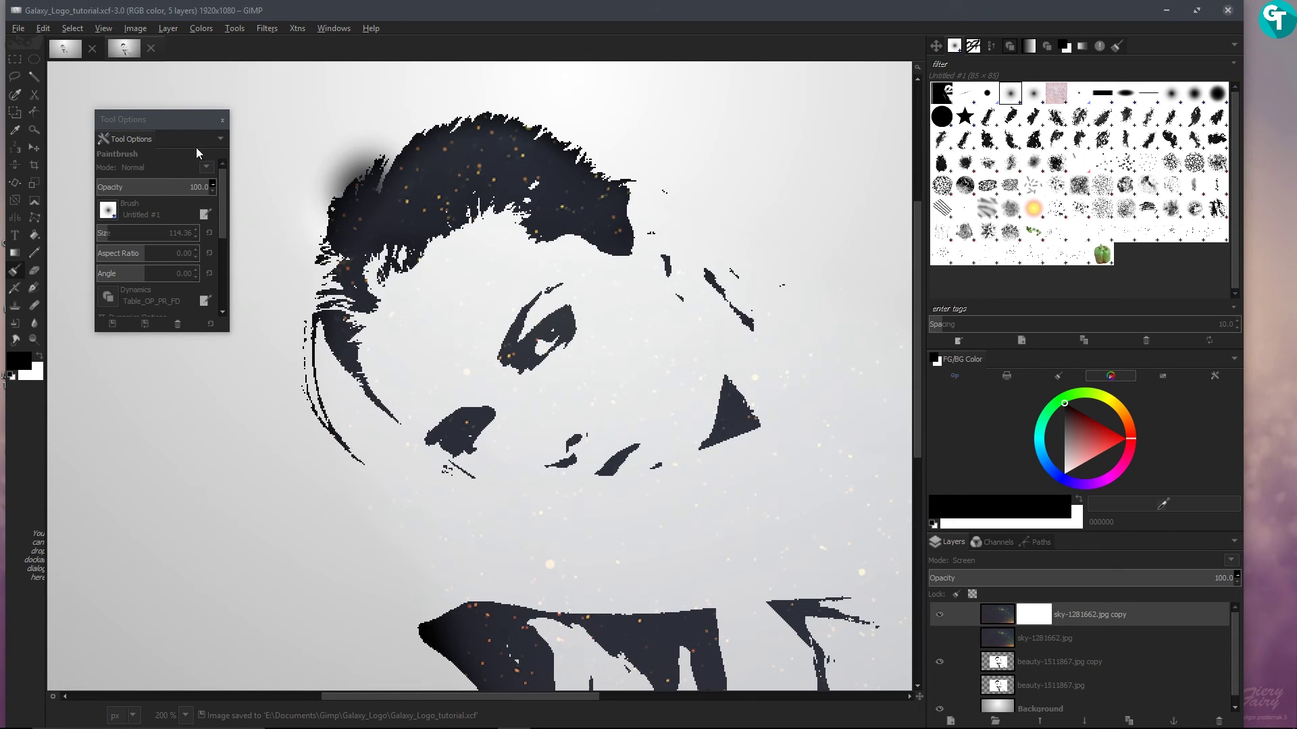
click(357, 217)
key(x)
mouse_move(341, 229)
mouse_down()
mouse_move(377, 170)
mouse_move(434, 146)
mouse_move(523, 140)
mouse_move(596, 179)
mouse_move(386, 258)
mouse_move(325, 254)
mouse_move(319, 392)
mouse_move(336, 435)
mouse_up()
scroll(336, 435, down, 5)
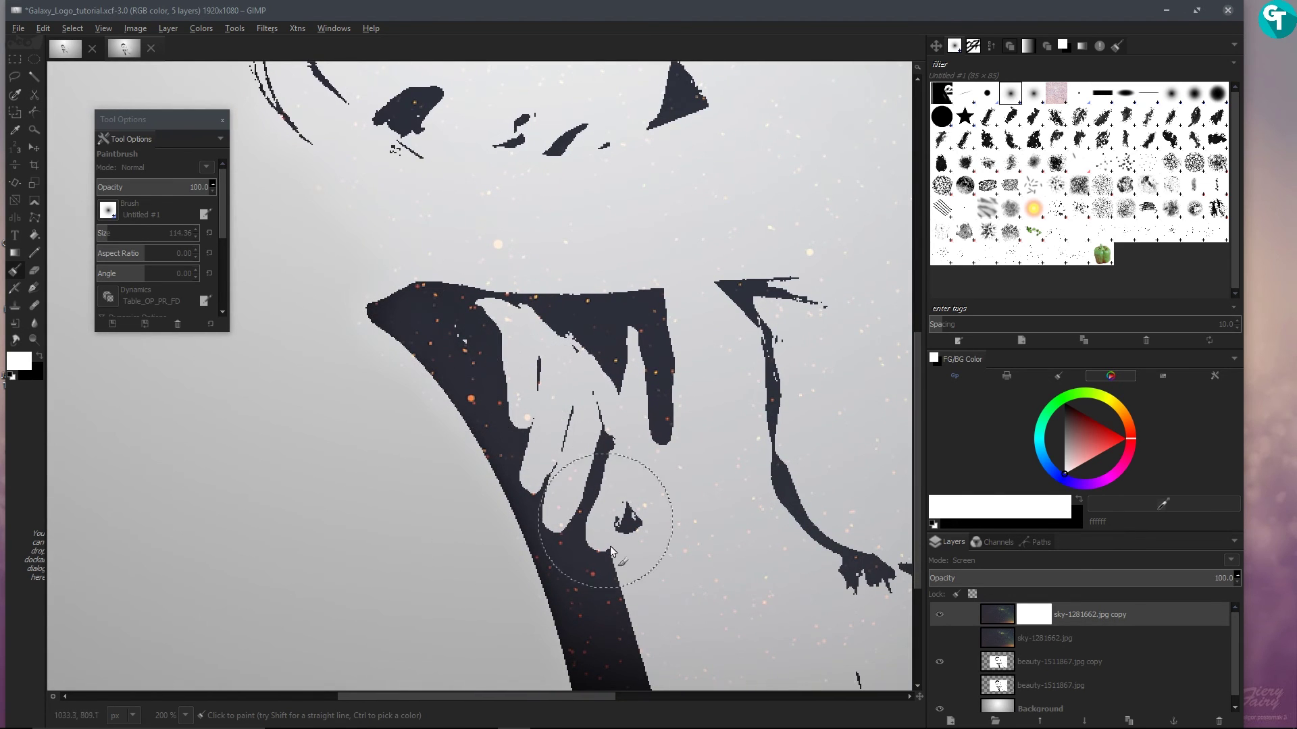
scroll(497, 299, down, 5)
scroll(571, 420, right, 5)
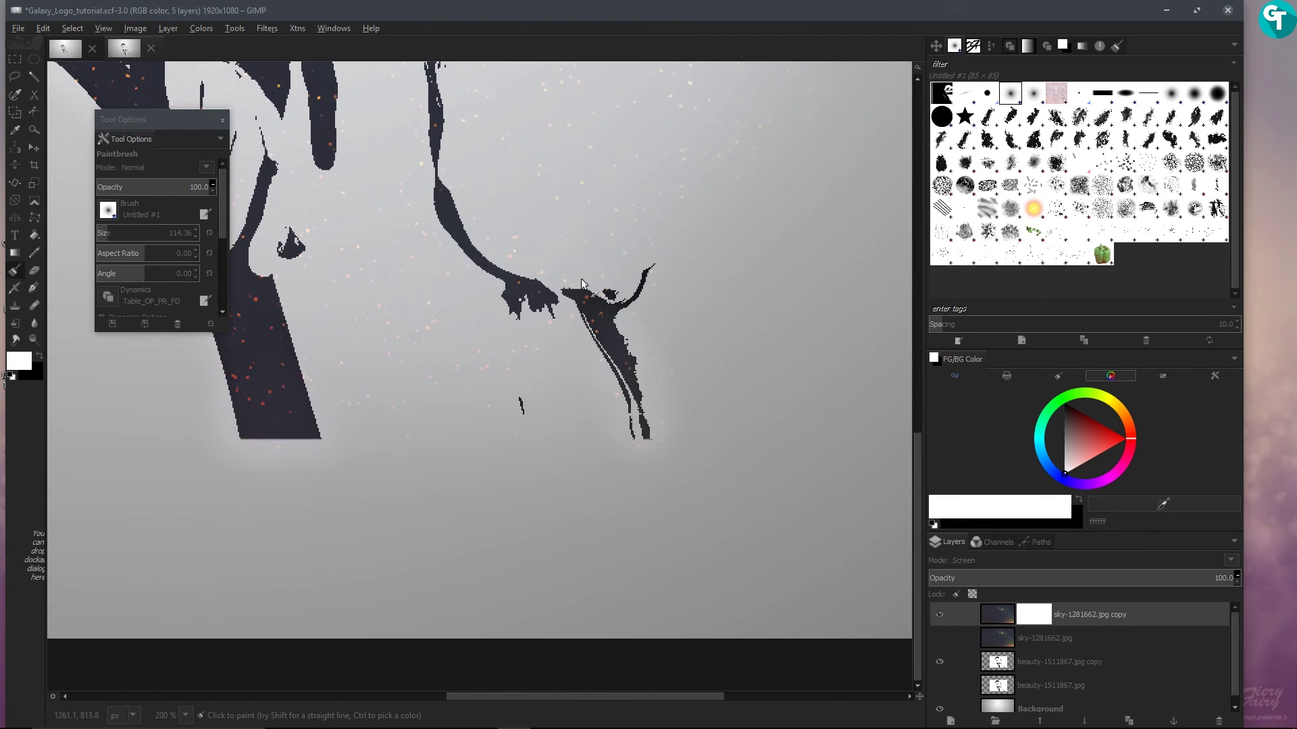
scroll(577, 542, up, 5)
scroll(578, 542, up, 3)
scroll(594, 290, right, 2)
Step: Paint black on the sky copy's mask over the shoulder, upper body and forearm below the face to hide the sky there
key(x)
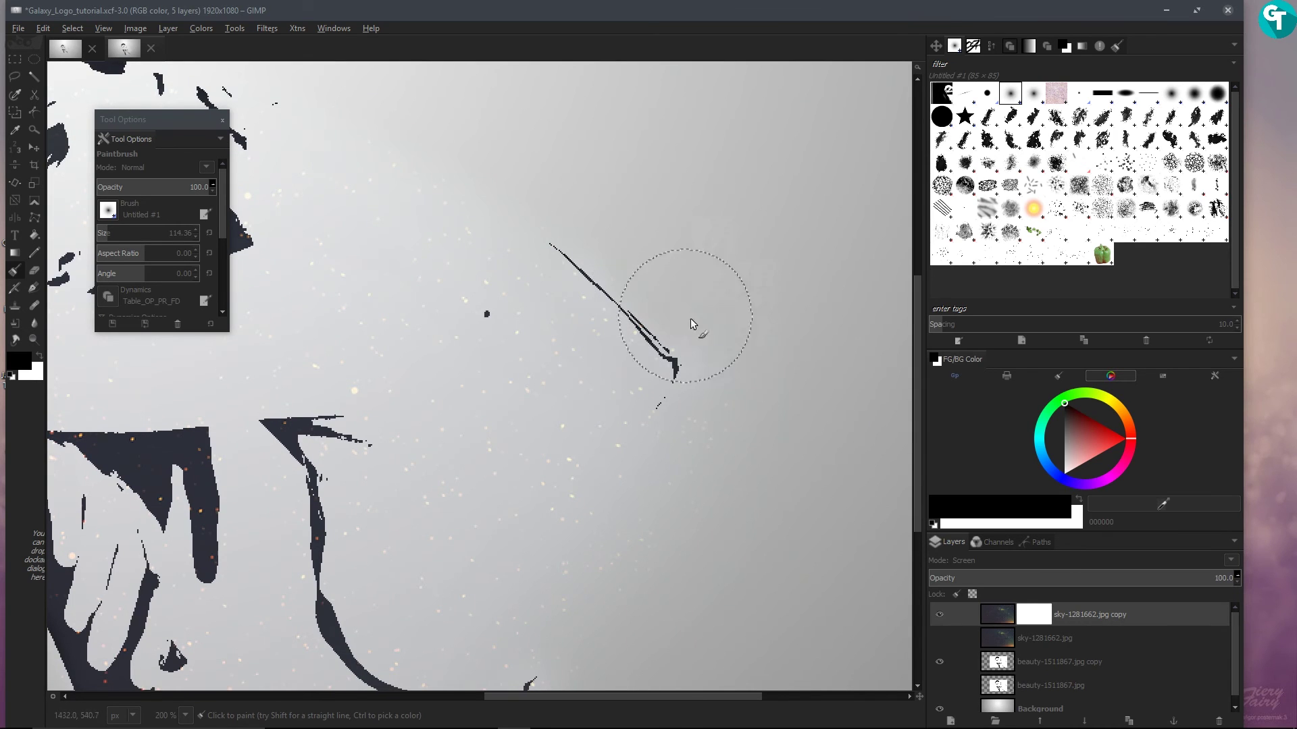
scroll(566, 408, up, 3)
scroll(566, 408, left, 2)
scroll(574, 419, left, 2)
scroll(585, 450, down, 4)
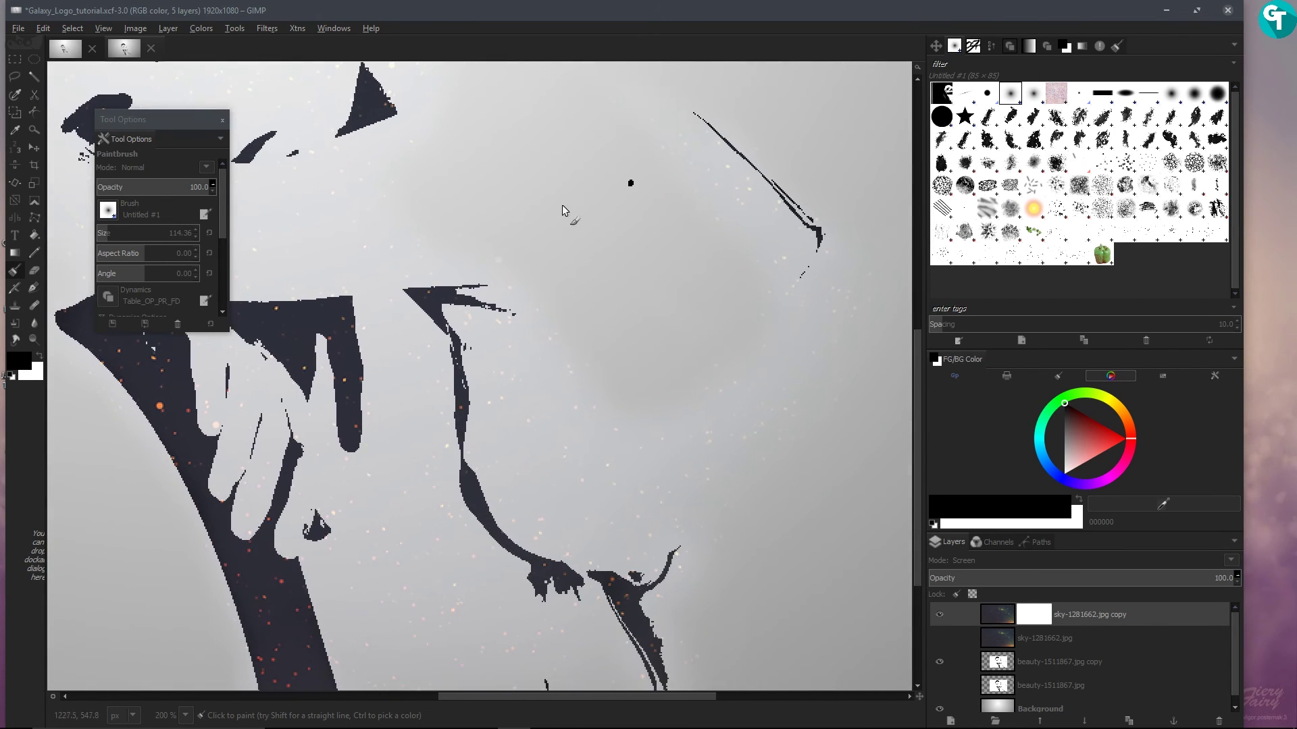
scroll(675, 473, left, 3)
scroll(623, 405, up, 3)
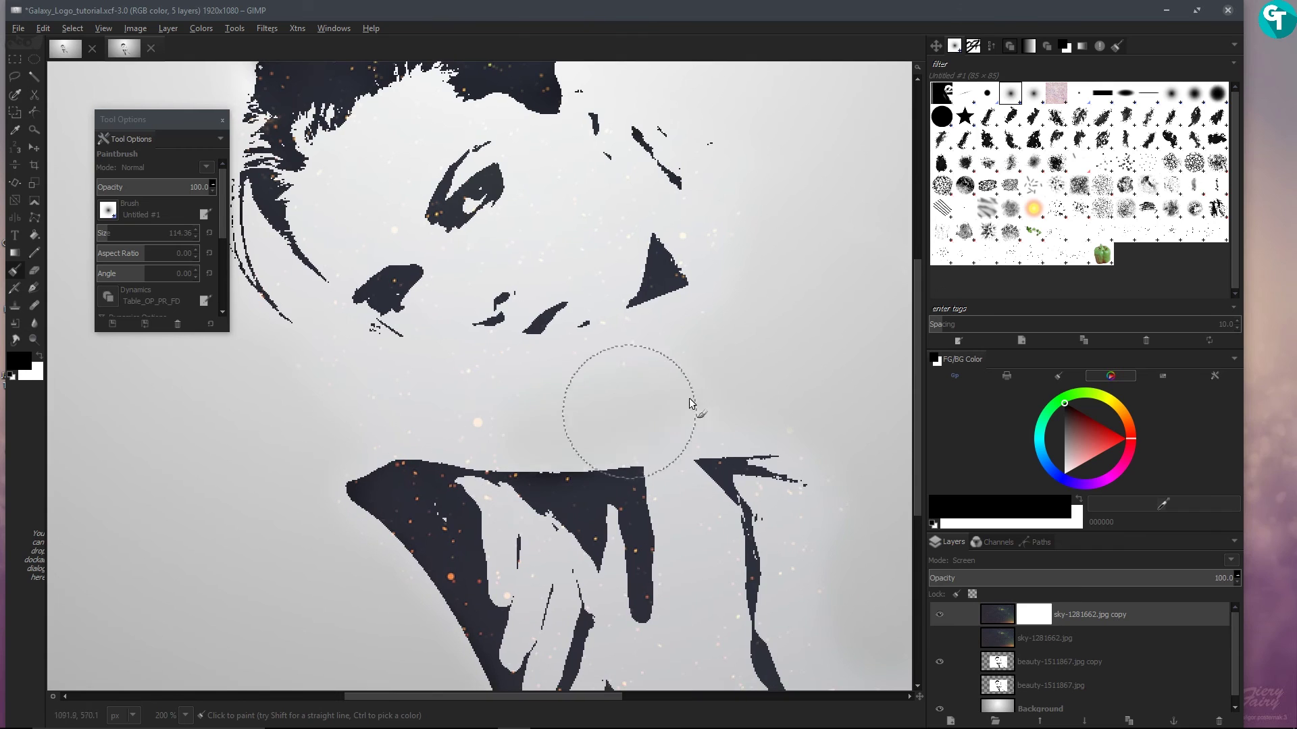
scroll(472, 409, left, 1)
Step: Paint white on the sky copy's mask over the dark arm and the hair to restore the stars
key(x)
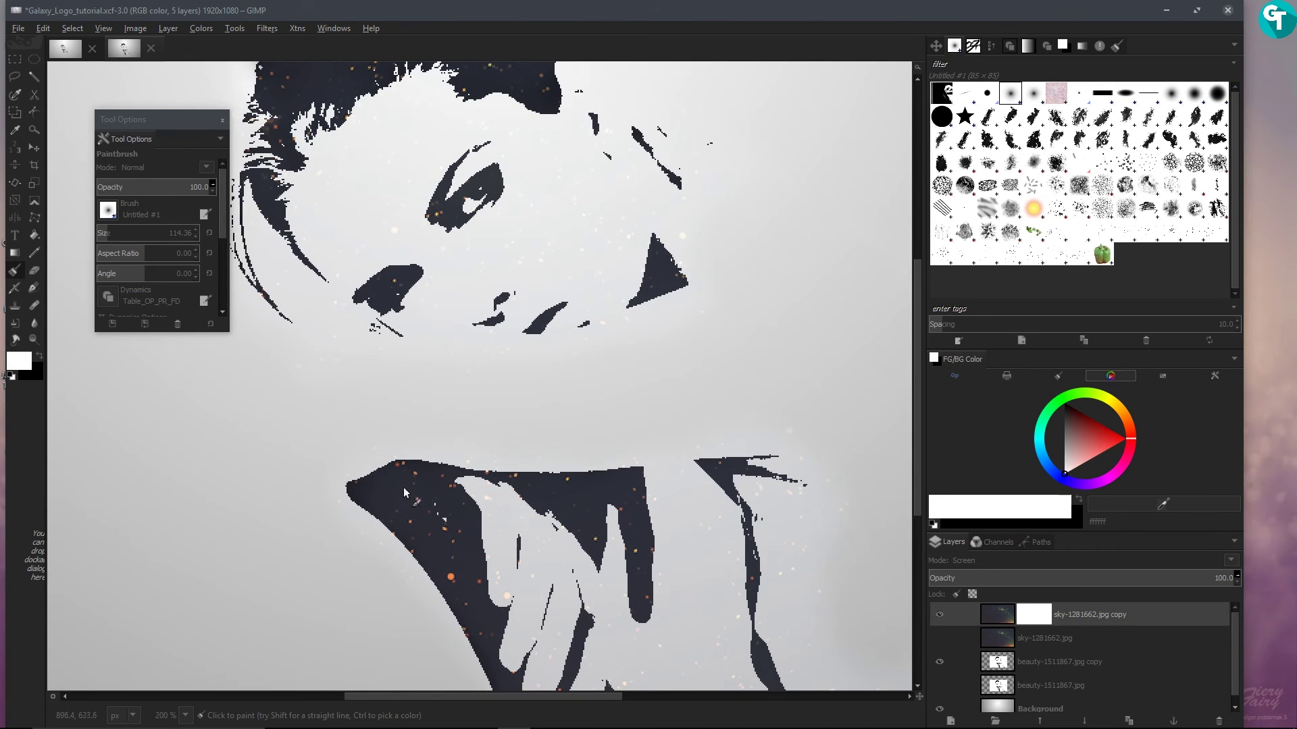
scroll(547, 293, up, 3)
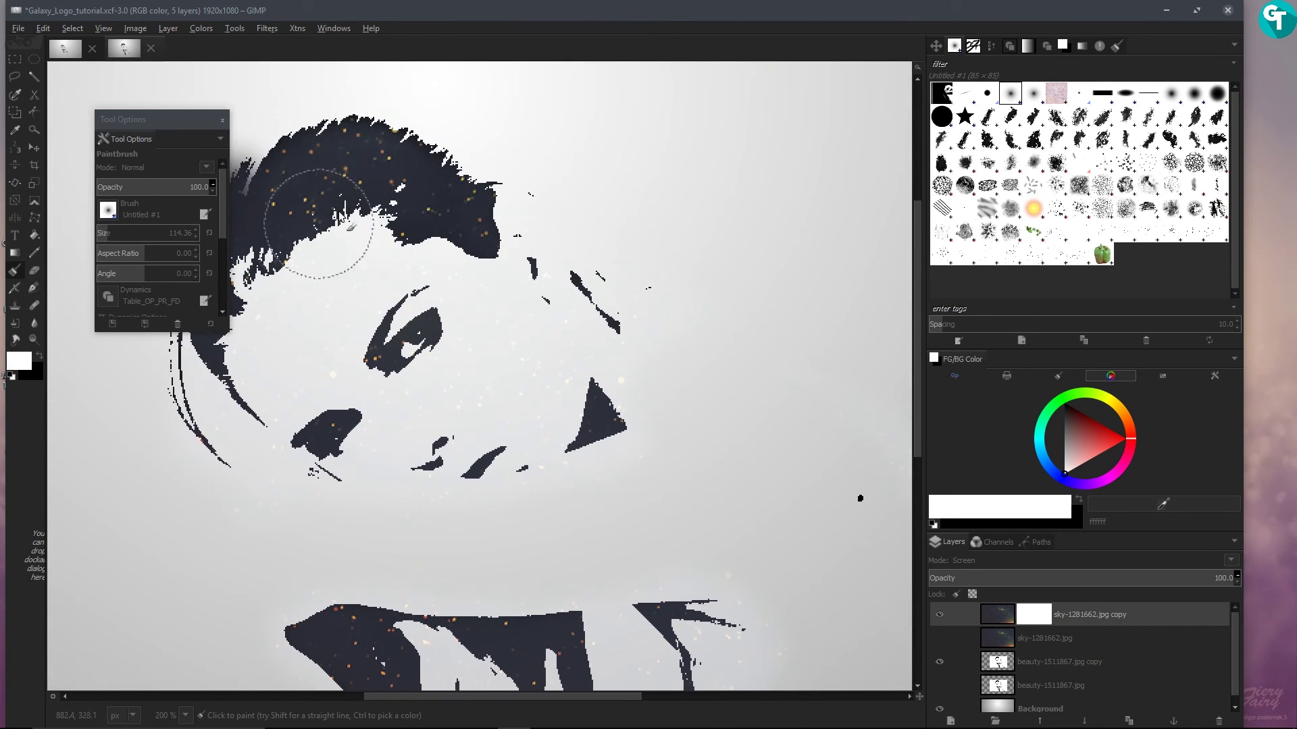
scroll(400, 269, left, 3)
scroll(370, 347, down, 1)
Step: Select the Background layer and set the background colour to the dark grey from the colour history
key(End)
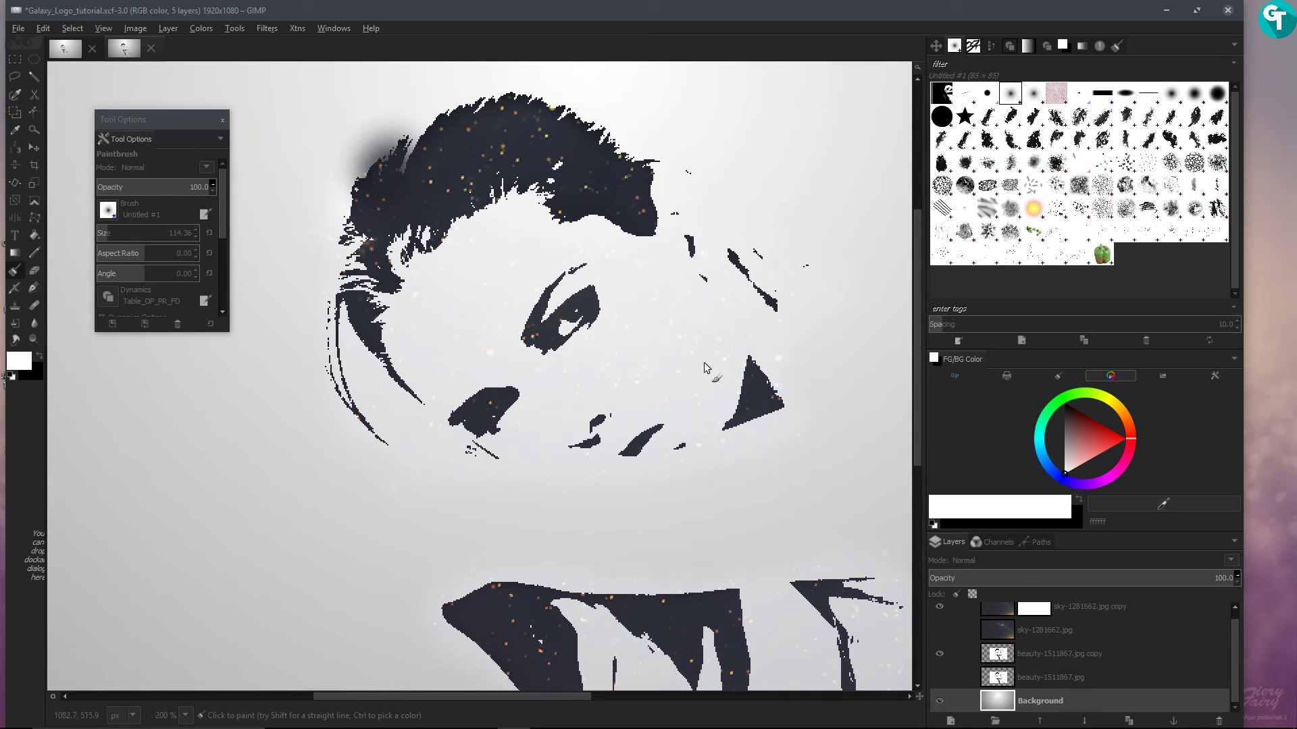
key(minus)
key(minus)
click(37, 374)
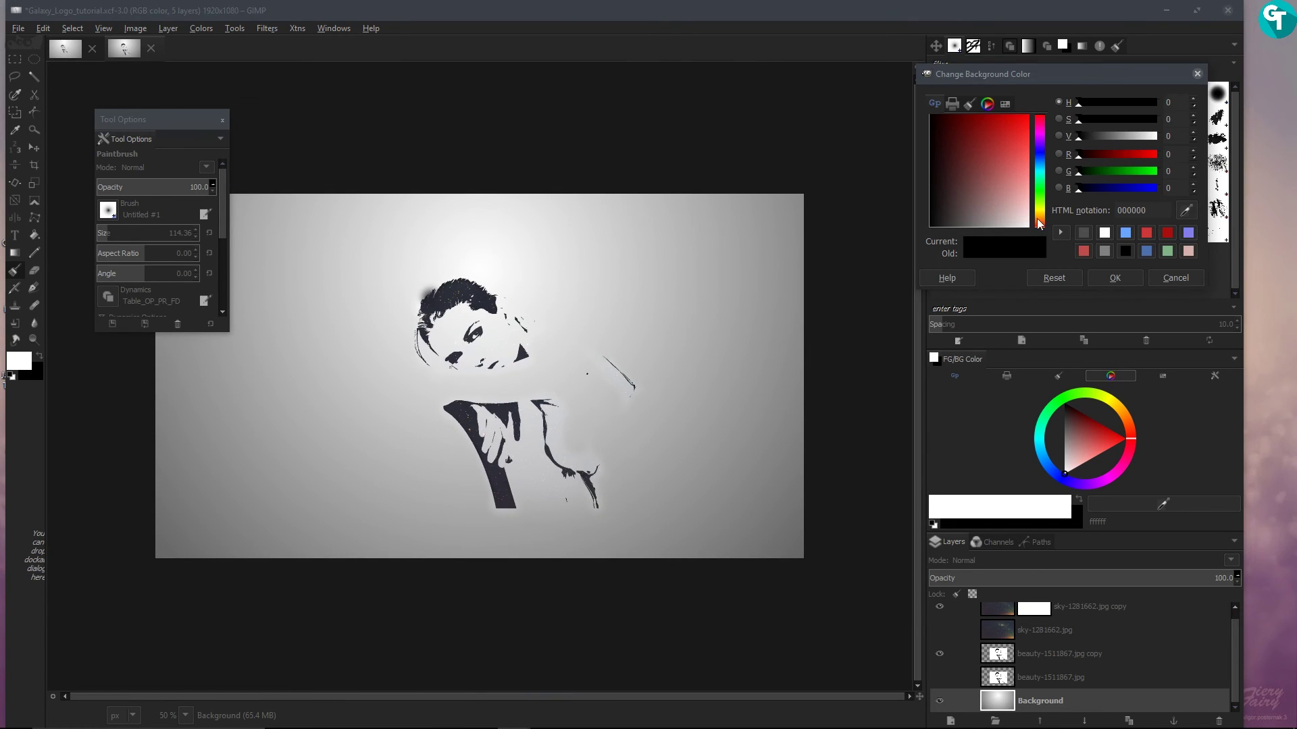
click(1084, 233)
click(1114, 278)
Step: Refill the Background layer with a white-to-dark-grey radial gradient starting above the head and reaching beyond the canvas edges
key(g)
drag(472, 365, 645, 124)
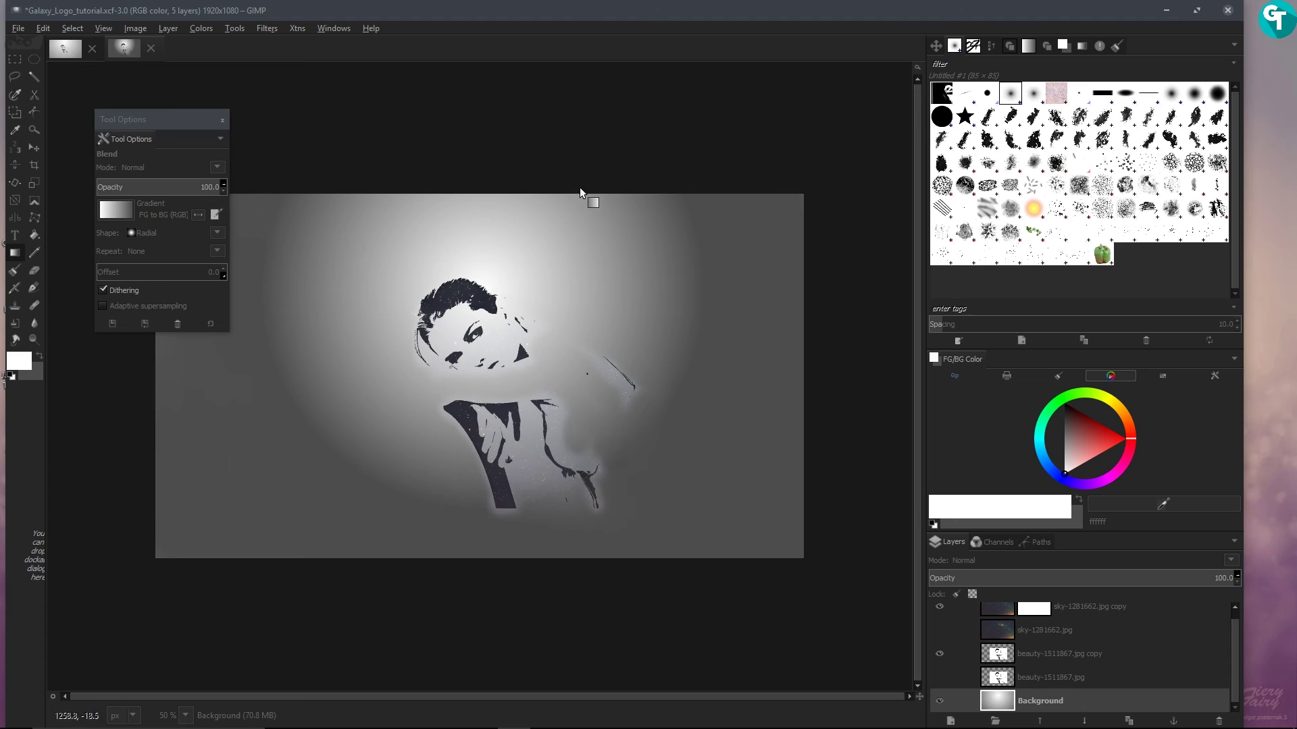
key(minus)
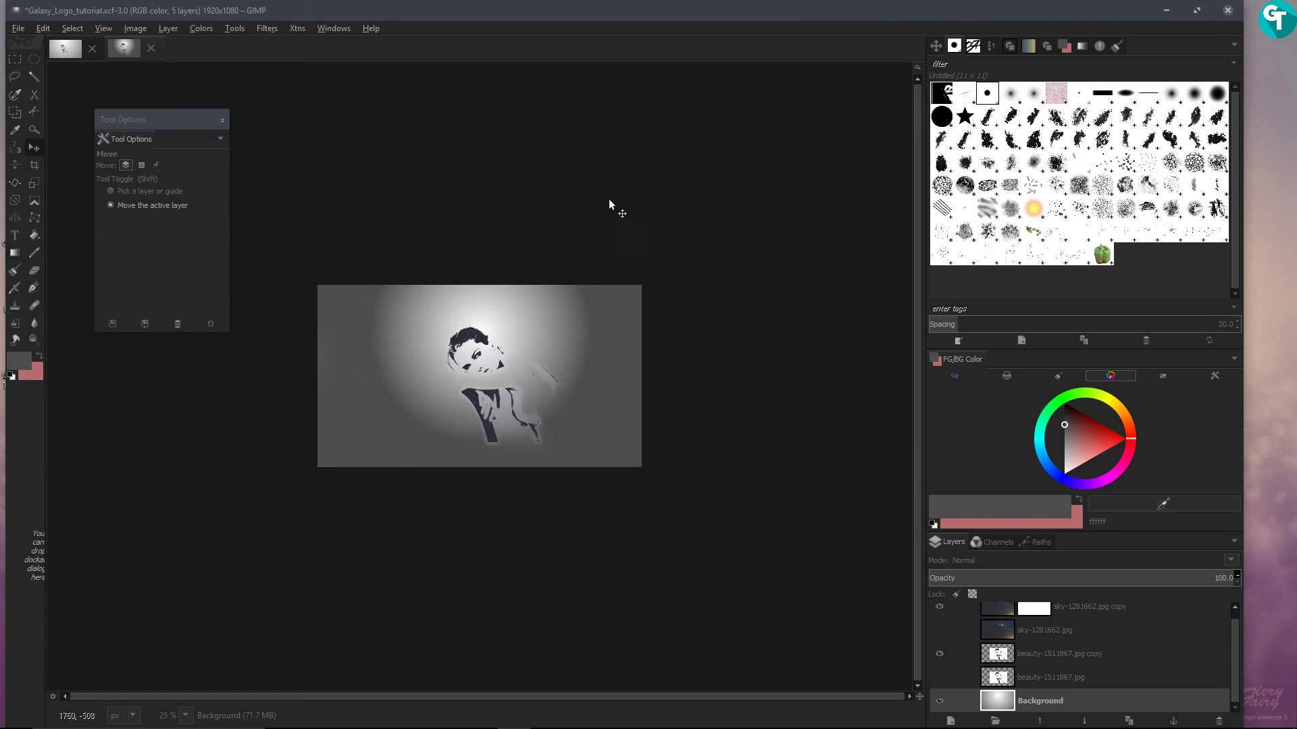
drag(440, 289, 549, 217)
Step: Select the beauty-1511867.jpg copy layer and save the changes to Galaxy_Logo_tutorial.xcf
click(1148, 654)
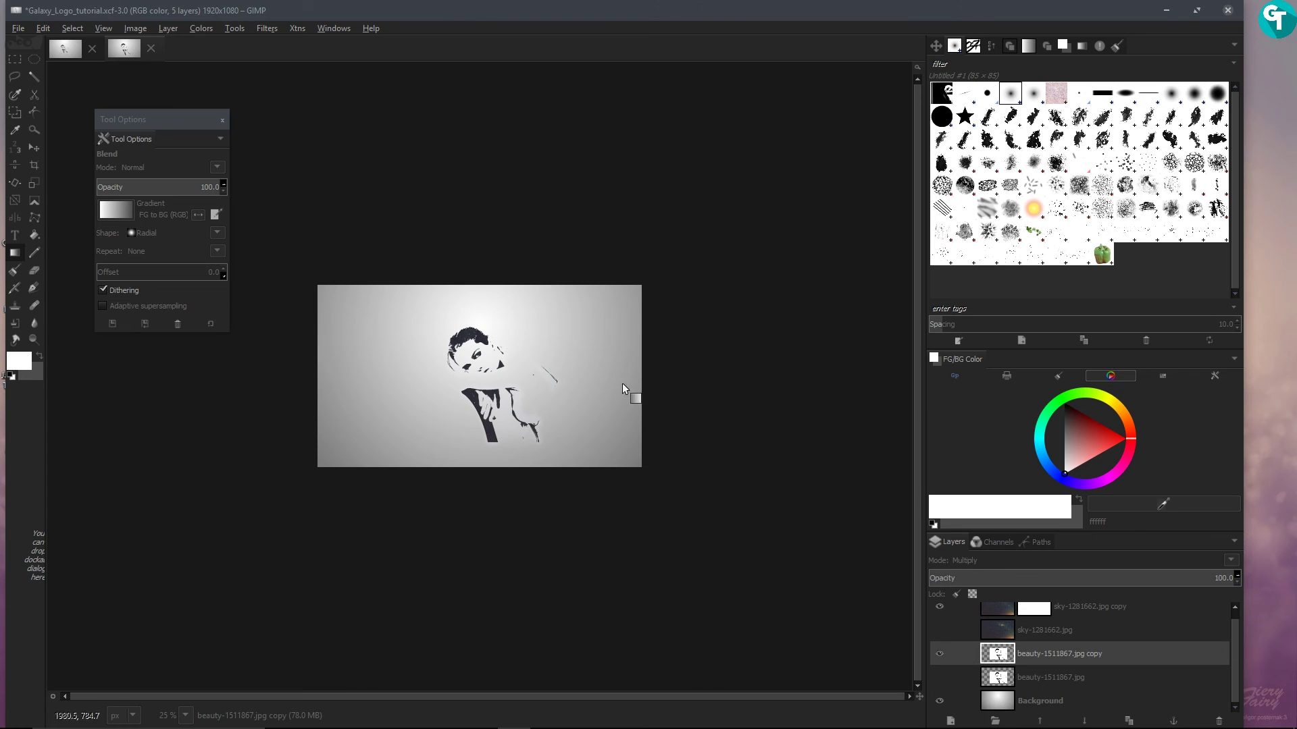
click(18, 28)
click(61, 159)
click(829, 605)
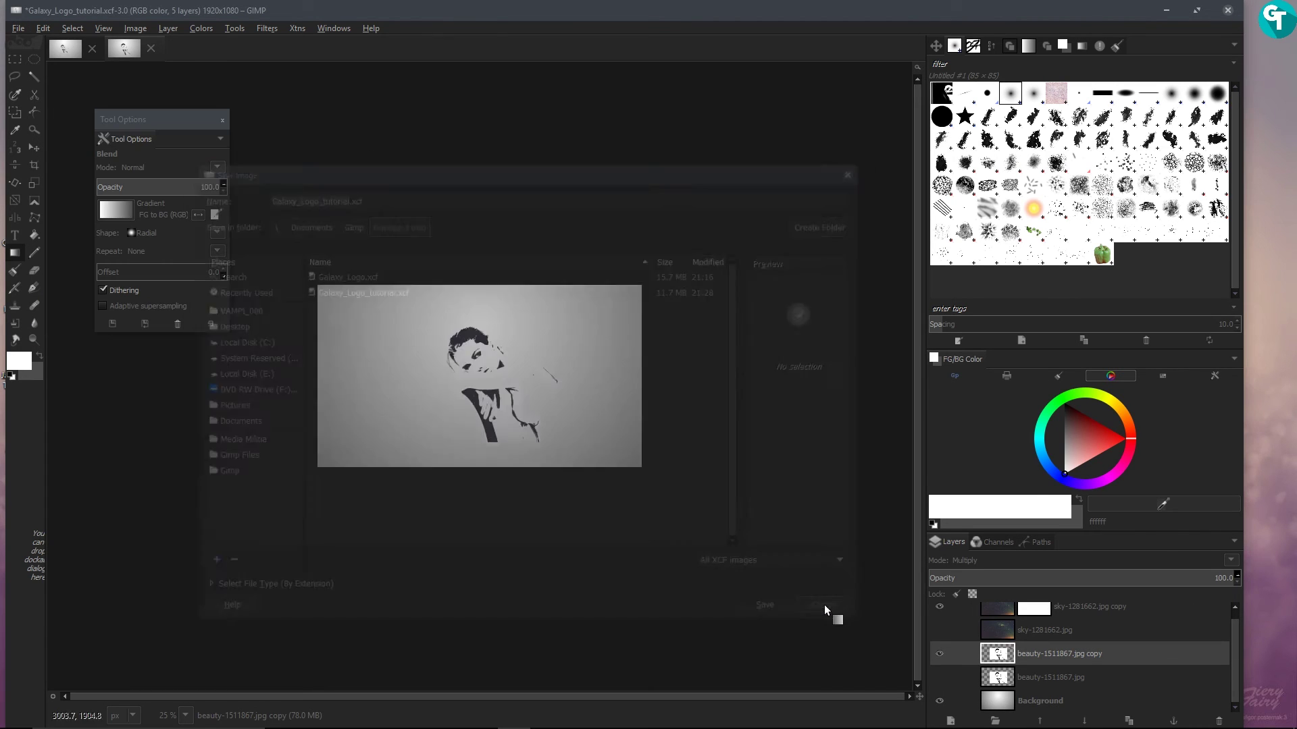
click(19, 29)
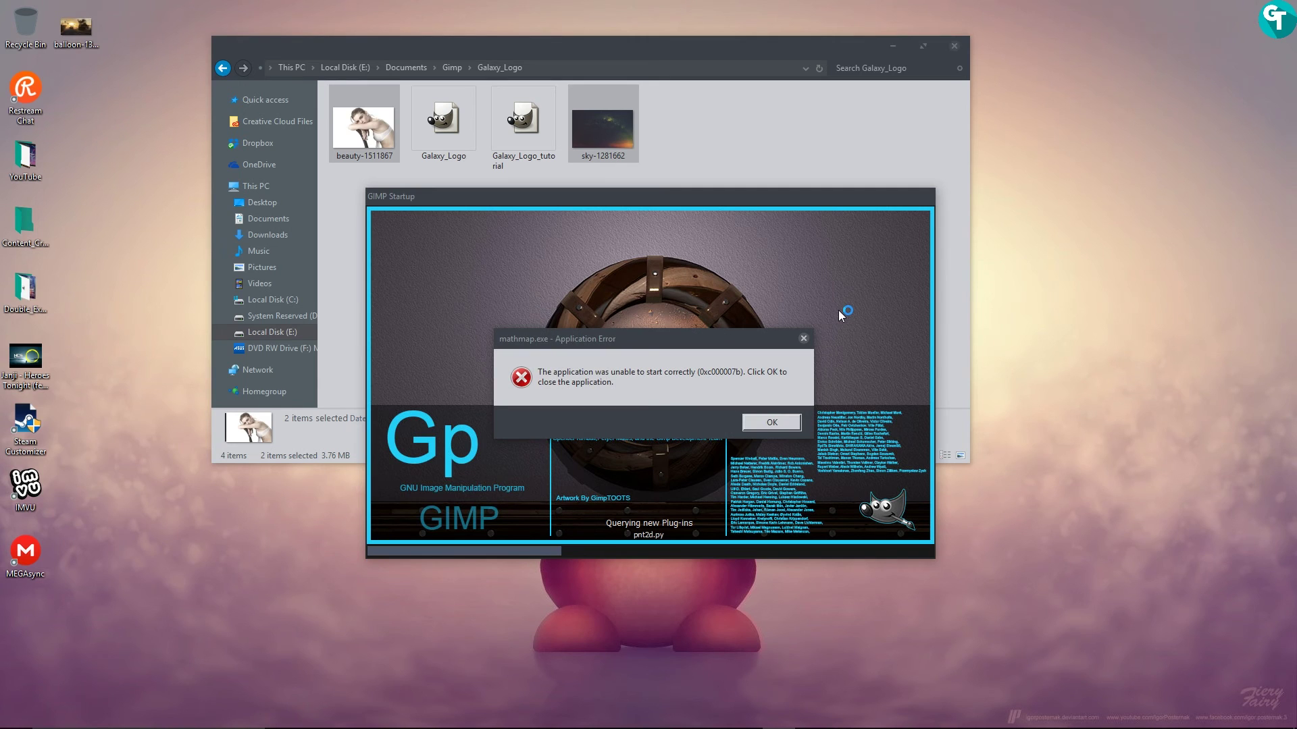
Step: Dismiss the mathmap.exe startup error and reopen Galaxy_Logo_tutorial.xcf from the recently used files
click(771, 422)
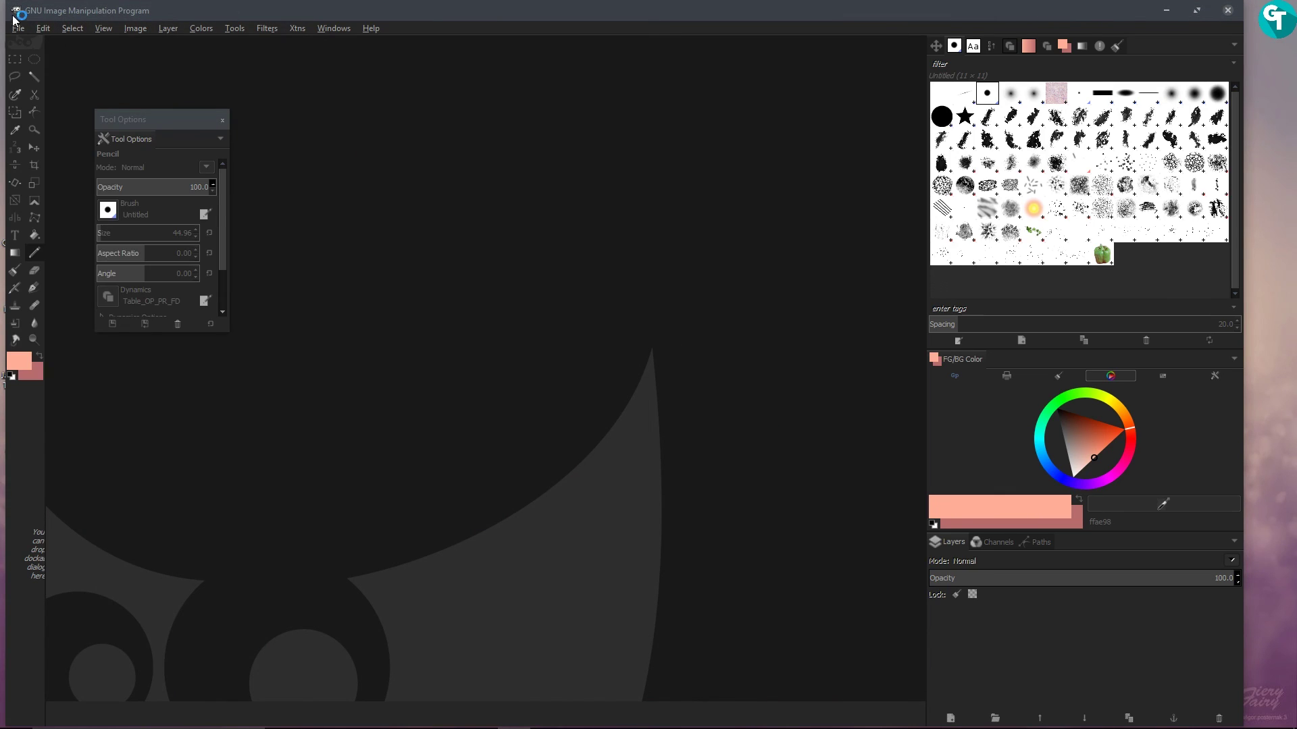
click(18, 28)
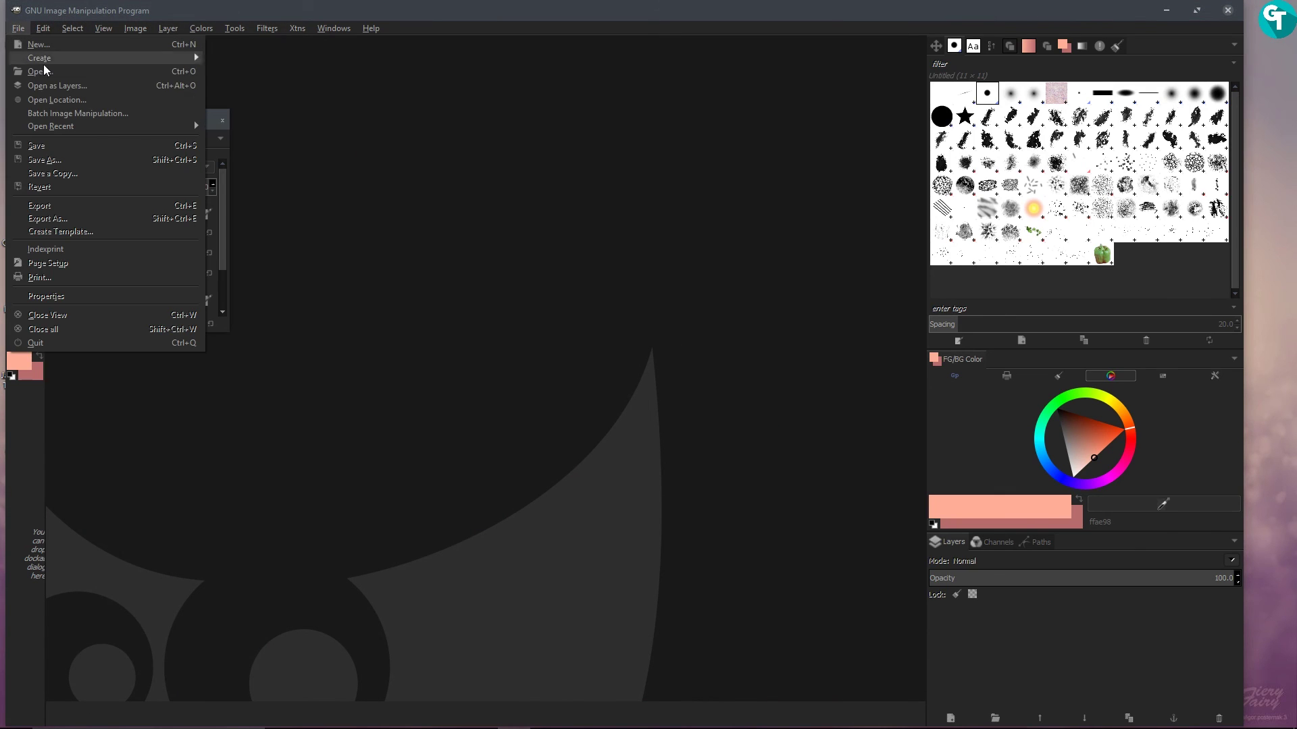
mouse_move(162, 127)
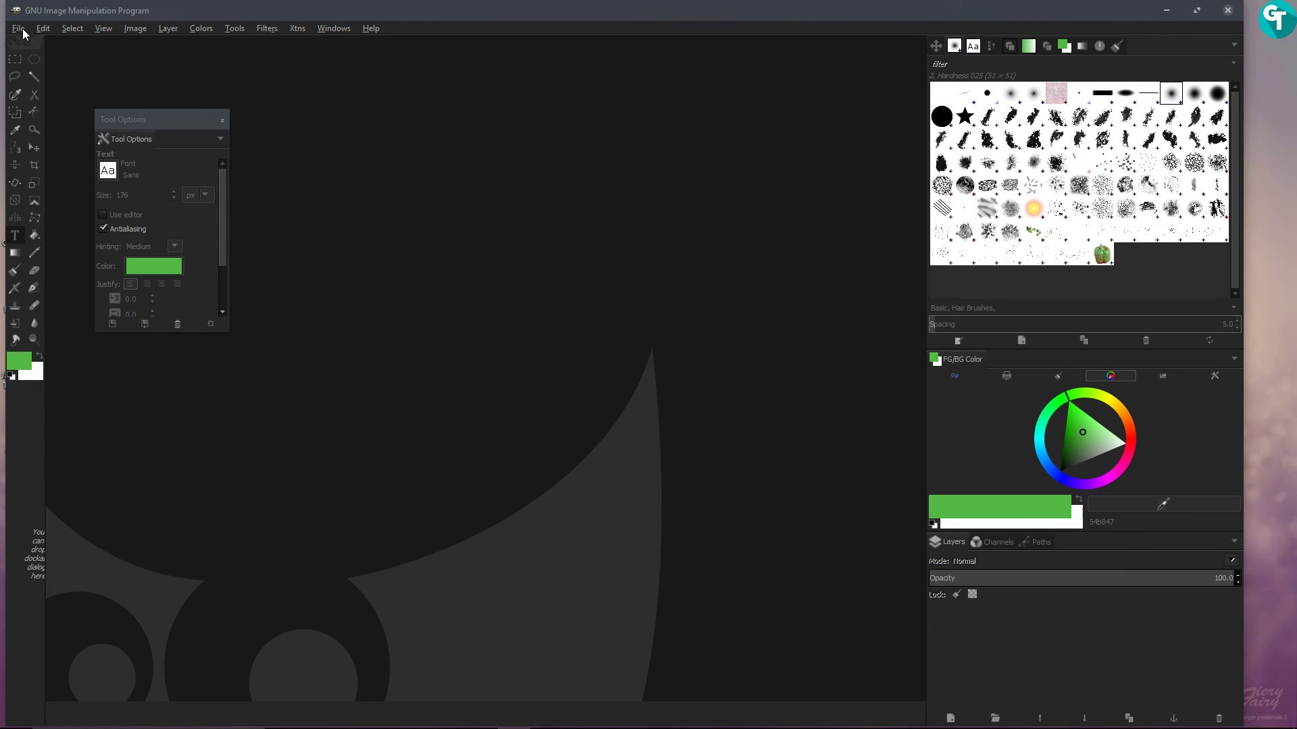
click(18, 28)
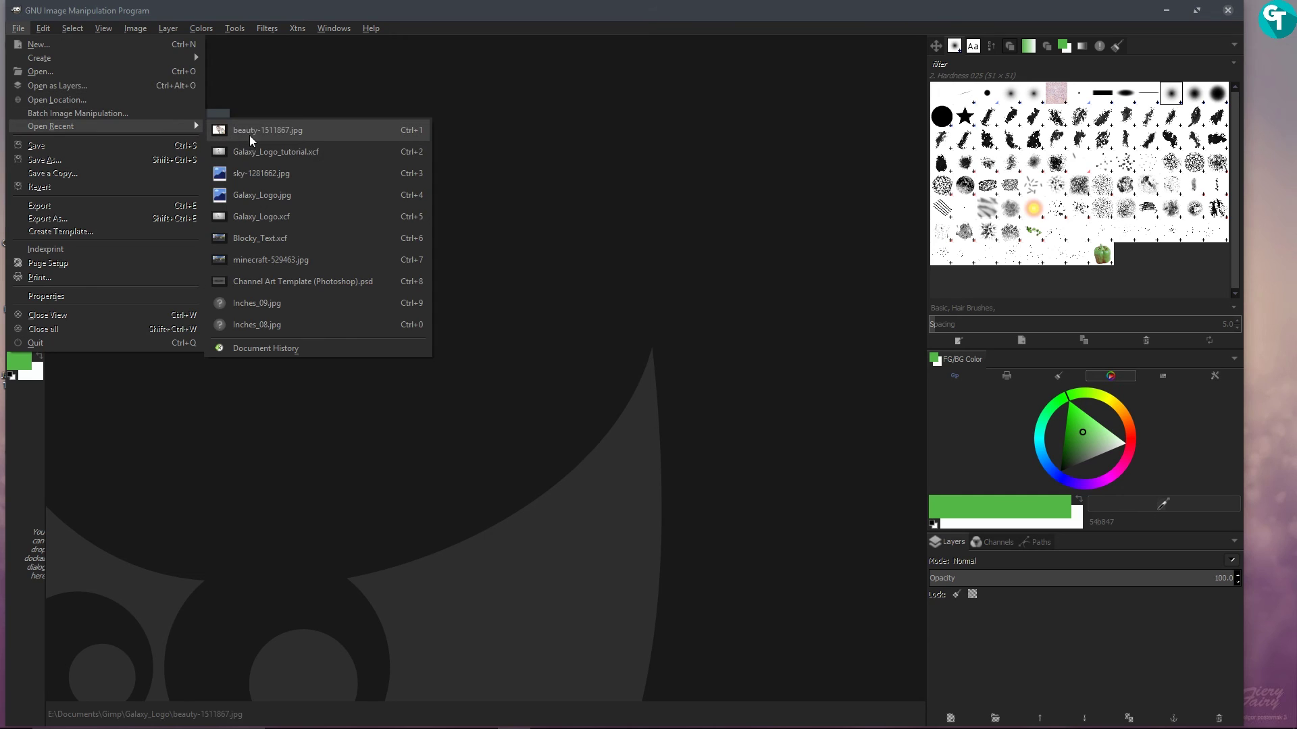
click(246, 130)
Step: Open the recent file Galaxy_Logo.xcf, compare it with the tutorial image, and return to Galaxy_Logo_tutorial.xcf
click(18, 29)
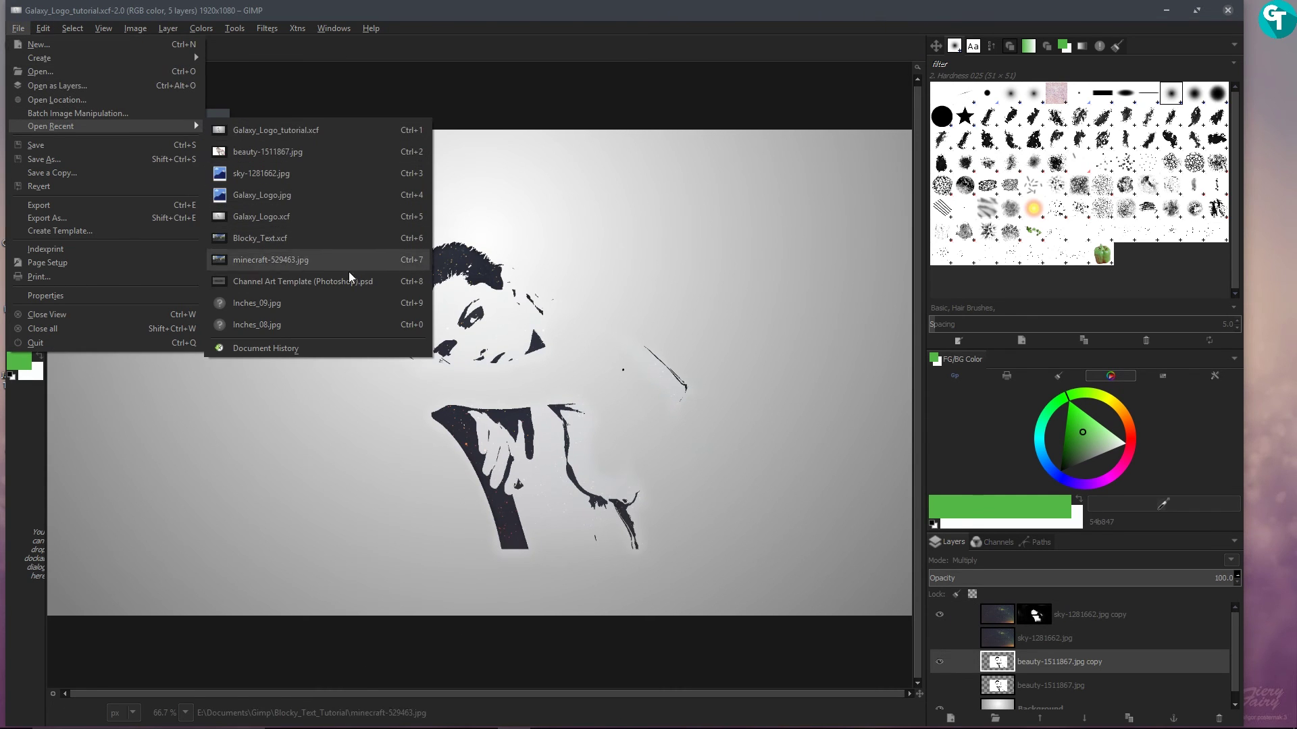
click(338, 212)
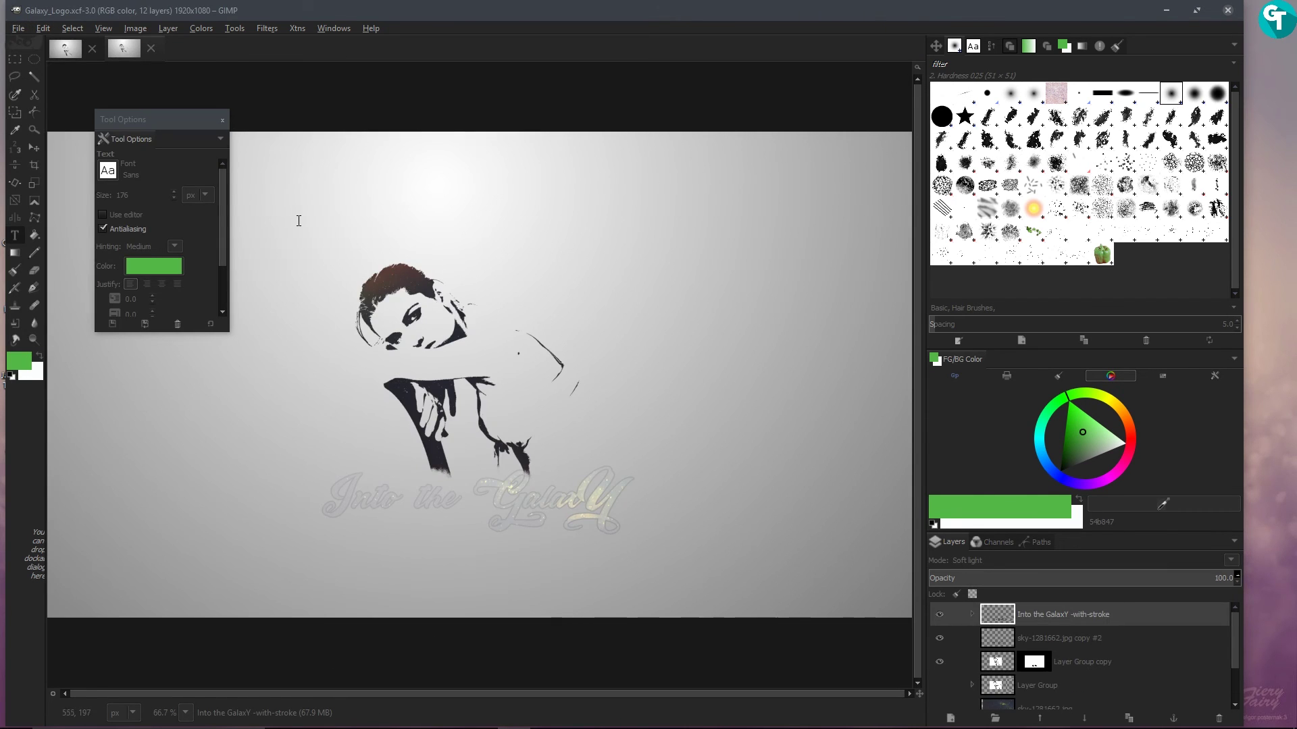
click(64, 52)
key(alt+2)
key(alt+1)
key(minus)
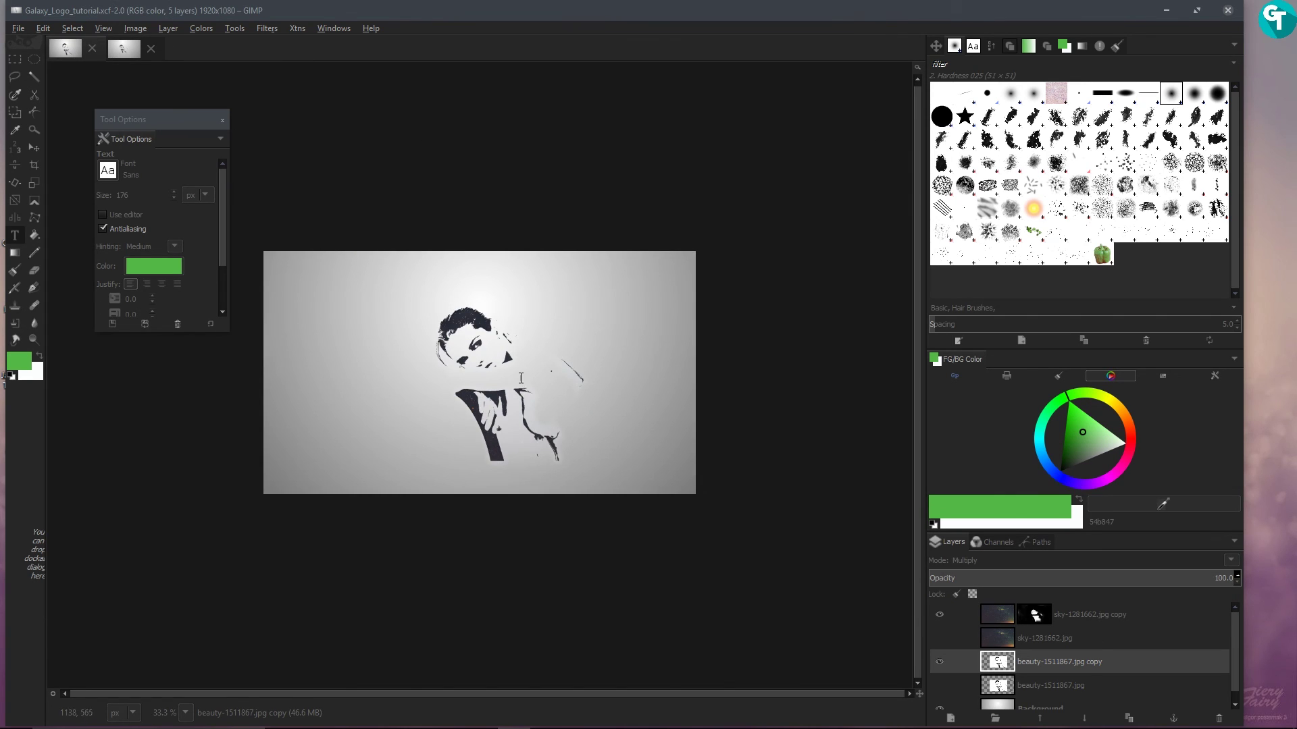
key(plus)
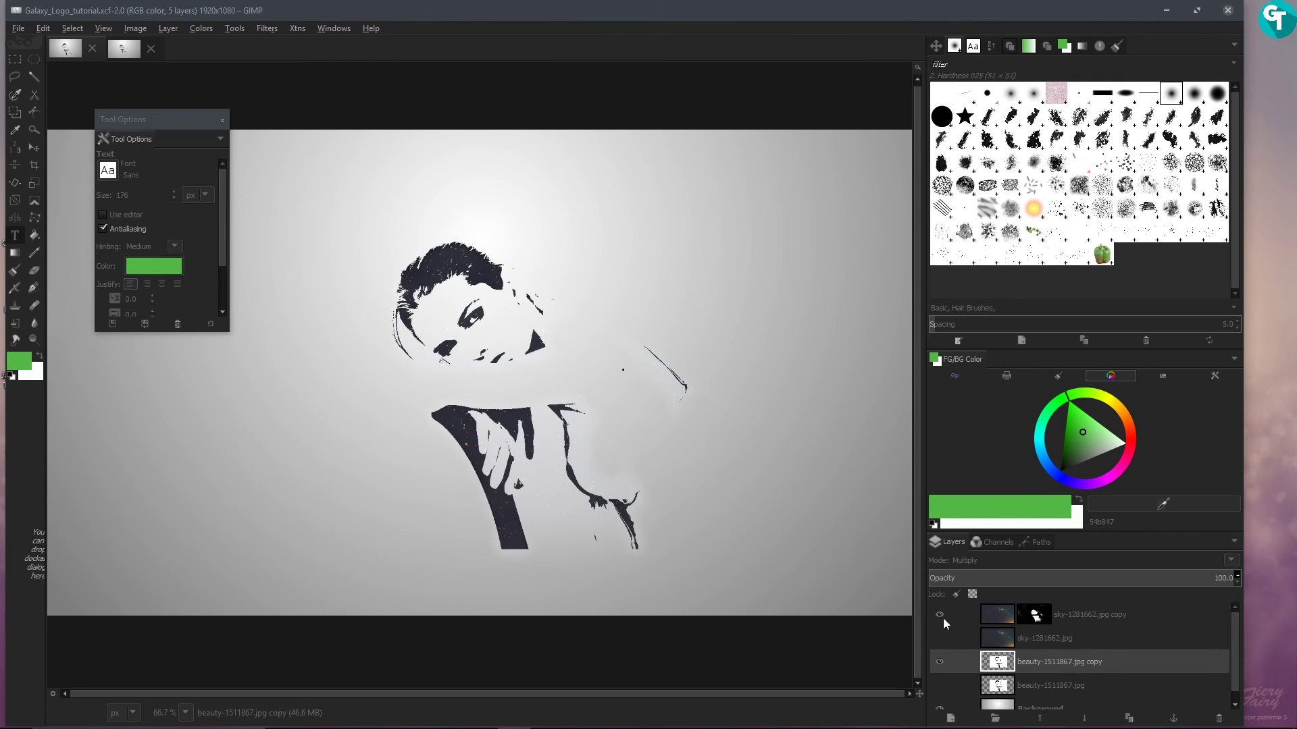
Step: Duplicate the sky-1281662.jpg layer and add a white (full opacity) layer mask to the duplicate
click(1062, 639)
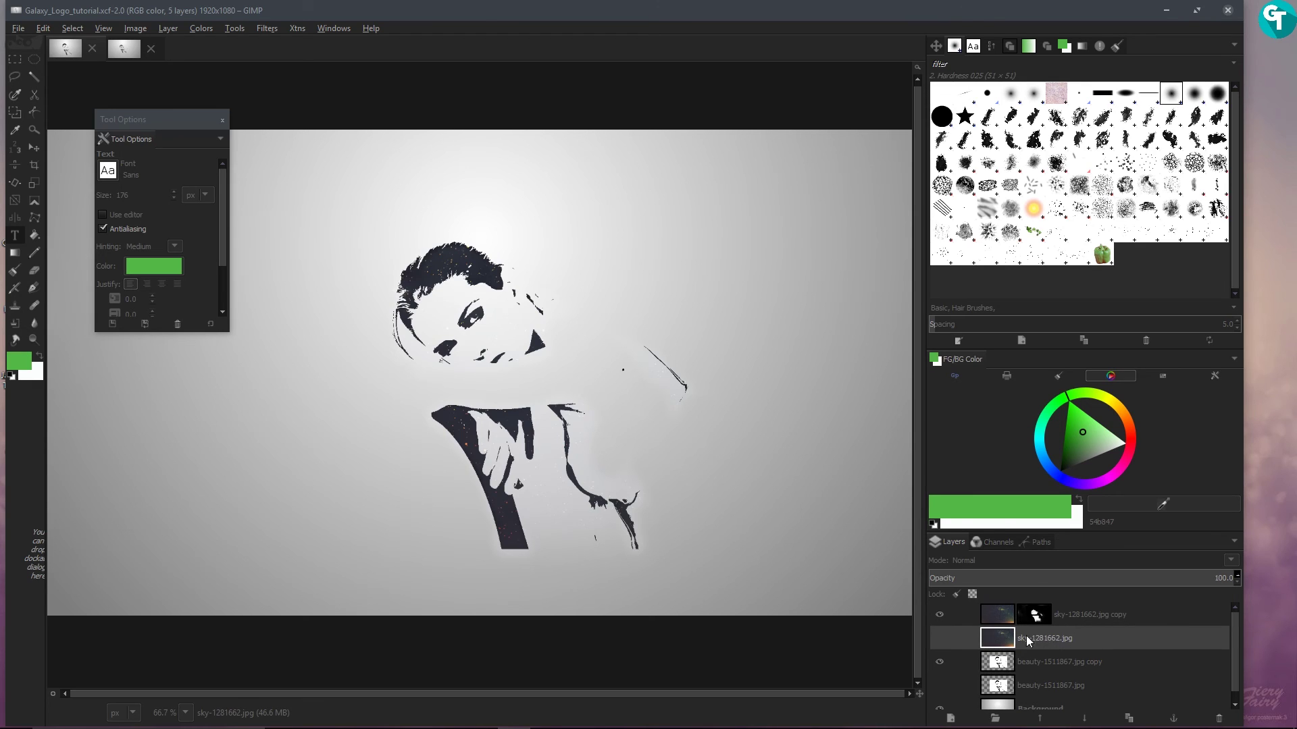
drag(1003, 632, 1130, 713)
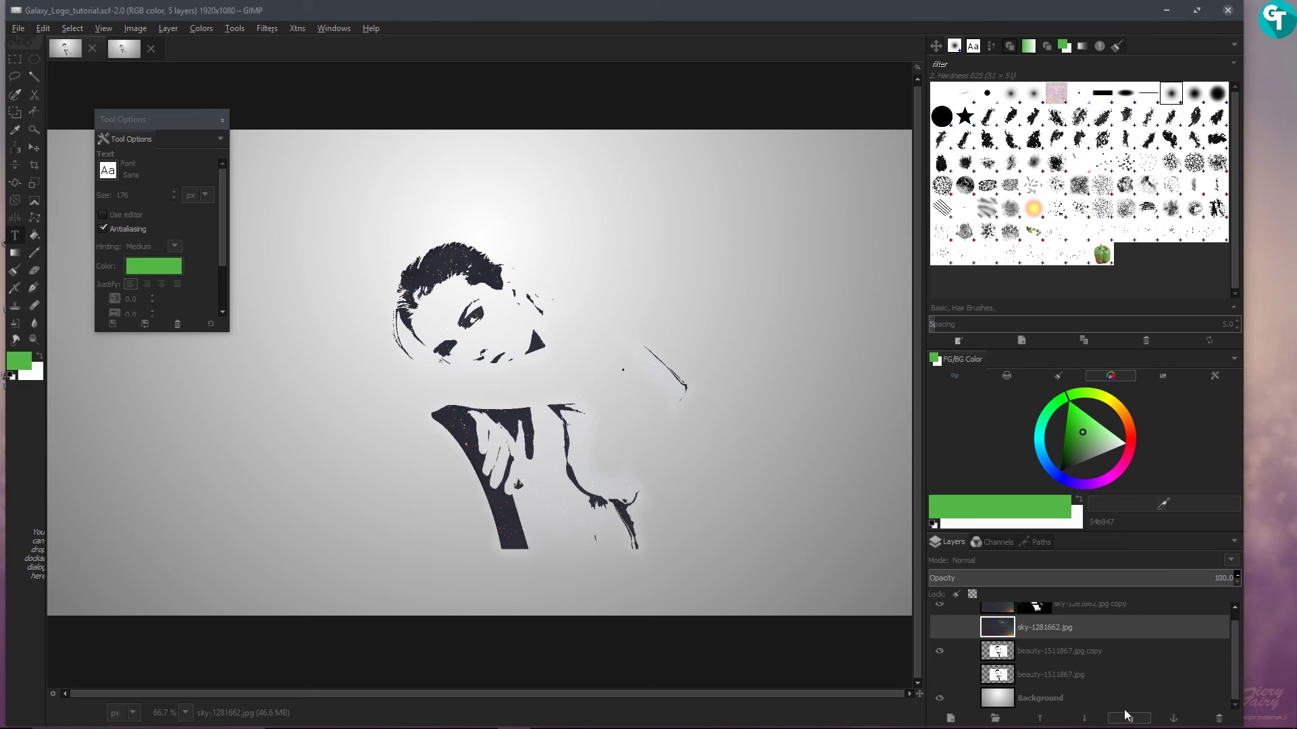
drag(1007, 632, 1131, 716)
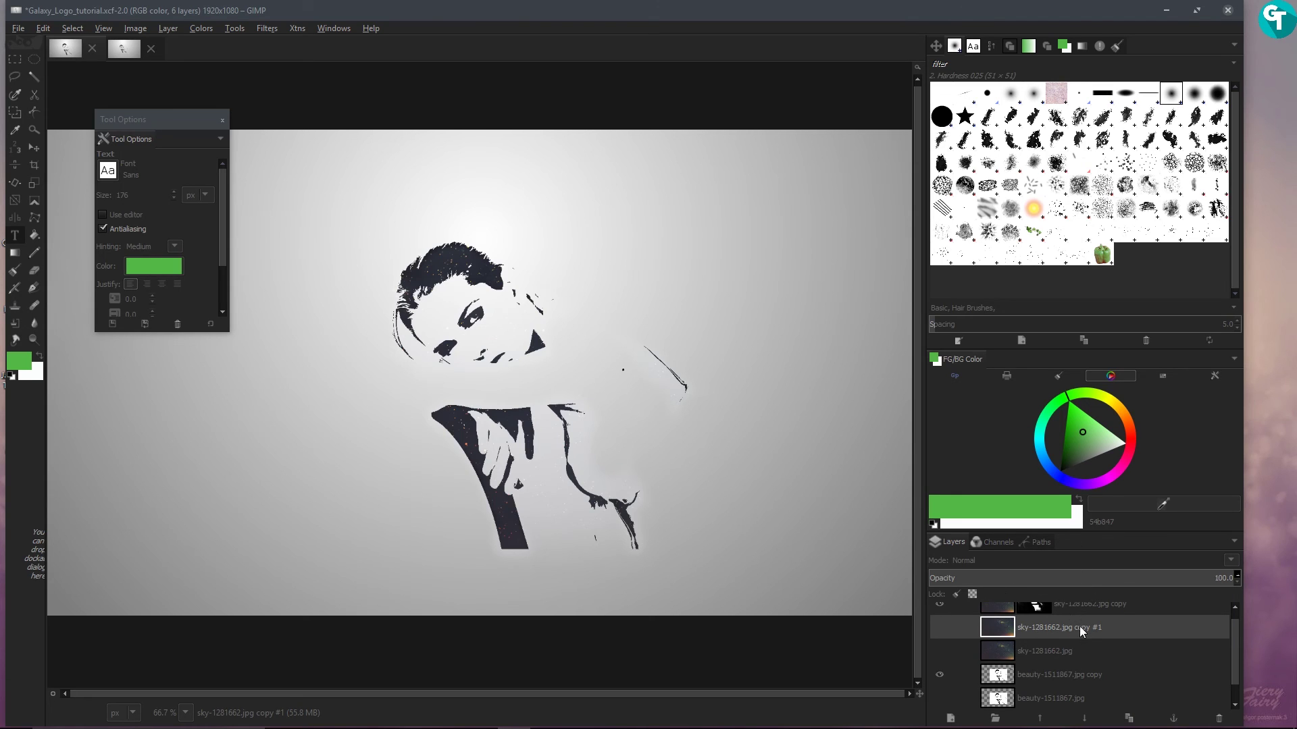
right_click(1100, 626)
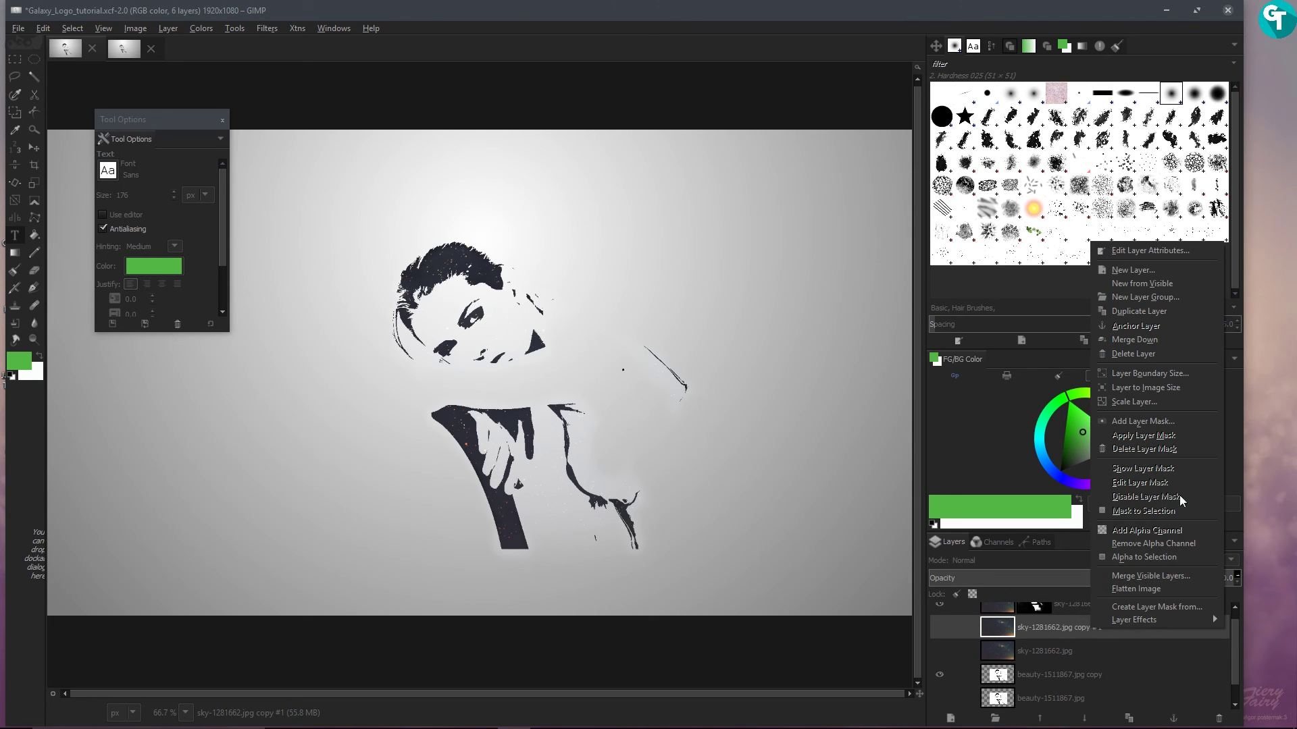
click(1160, 421)
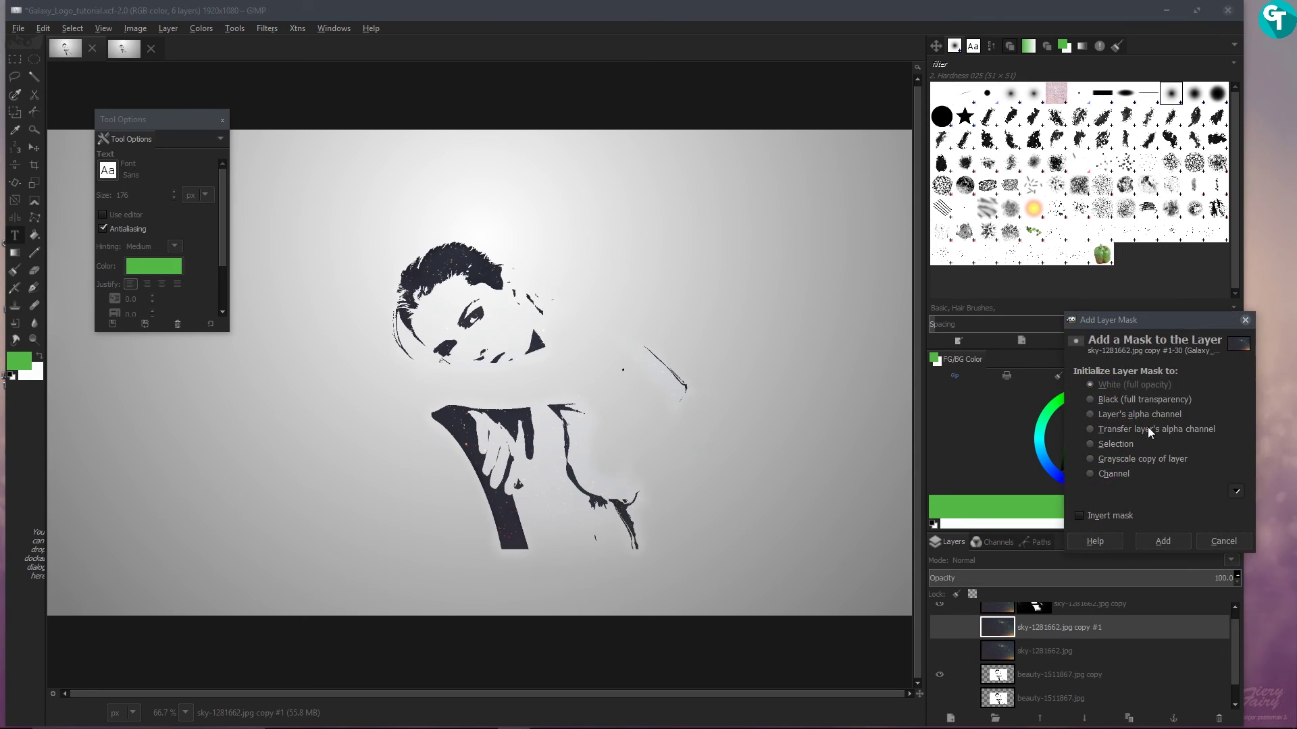
click(1177, 542)
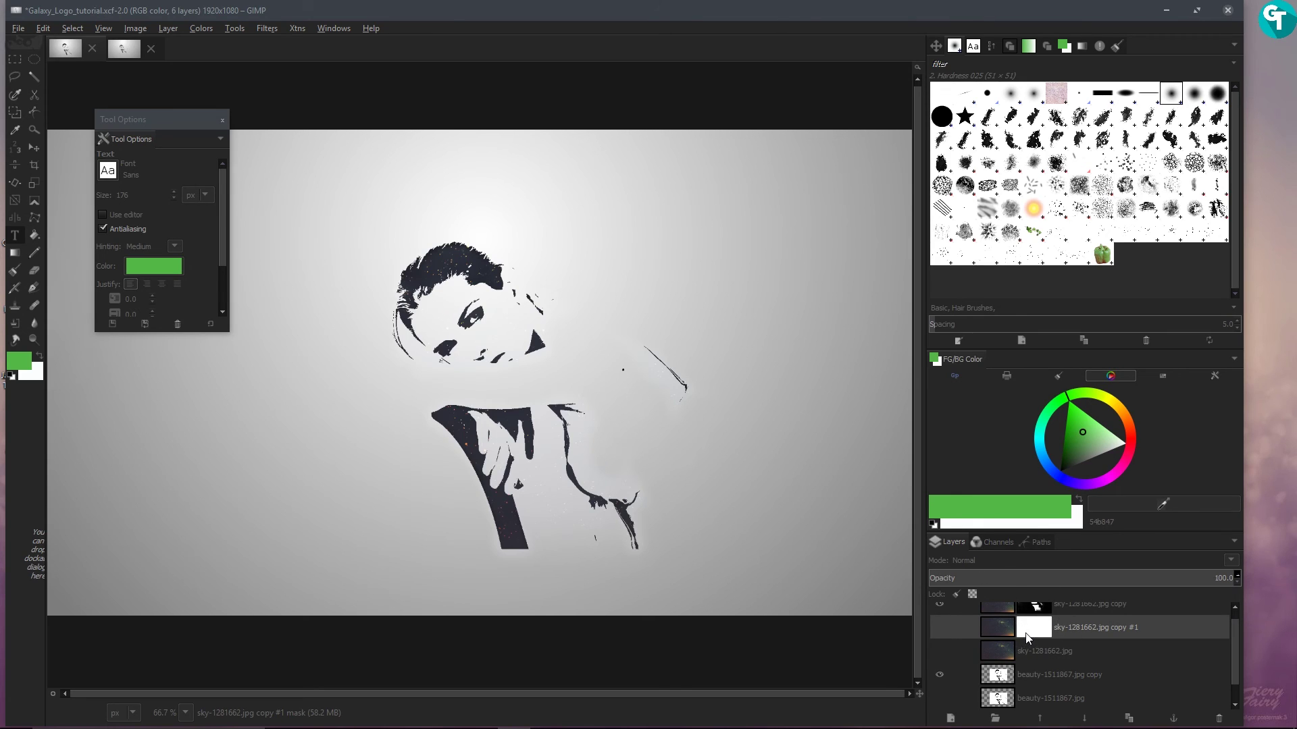
Step: Make the sky-1281662.jpg copy #1 layer visible and move it to the top of the layer stack
click(998, 627)
click(940, 628)
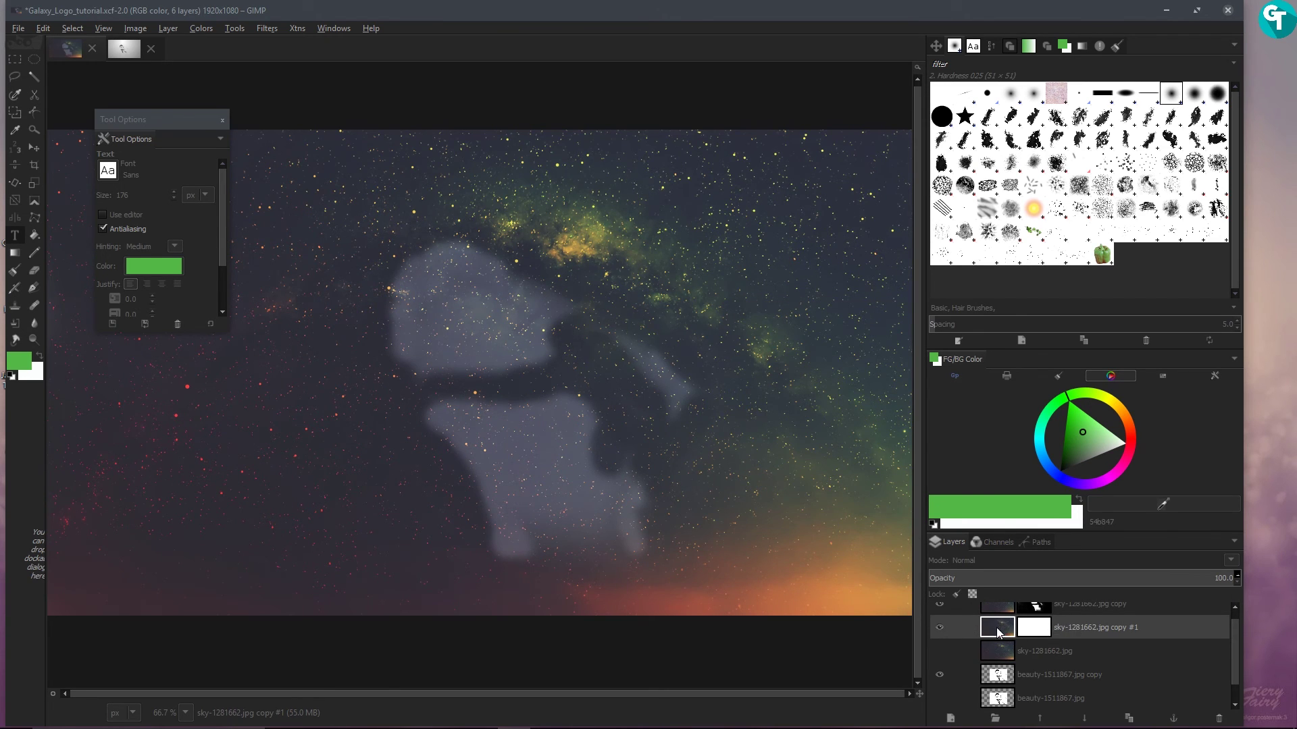
drag(999, 633, 1003, 612)
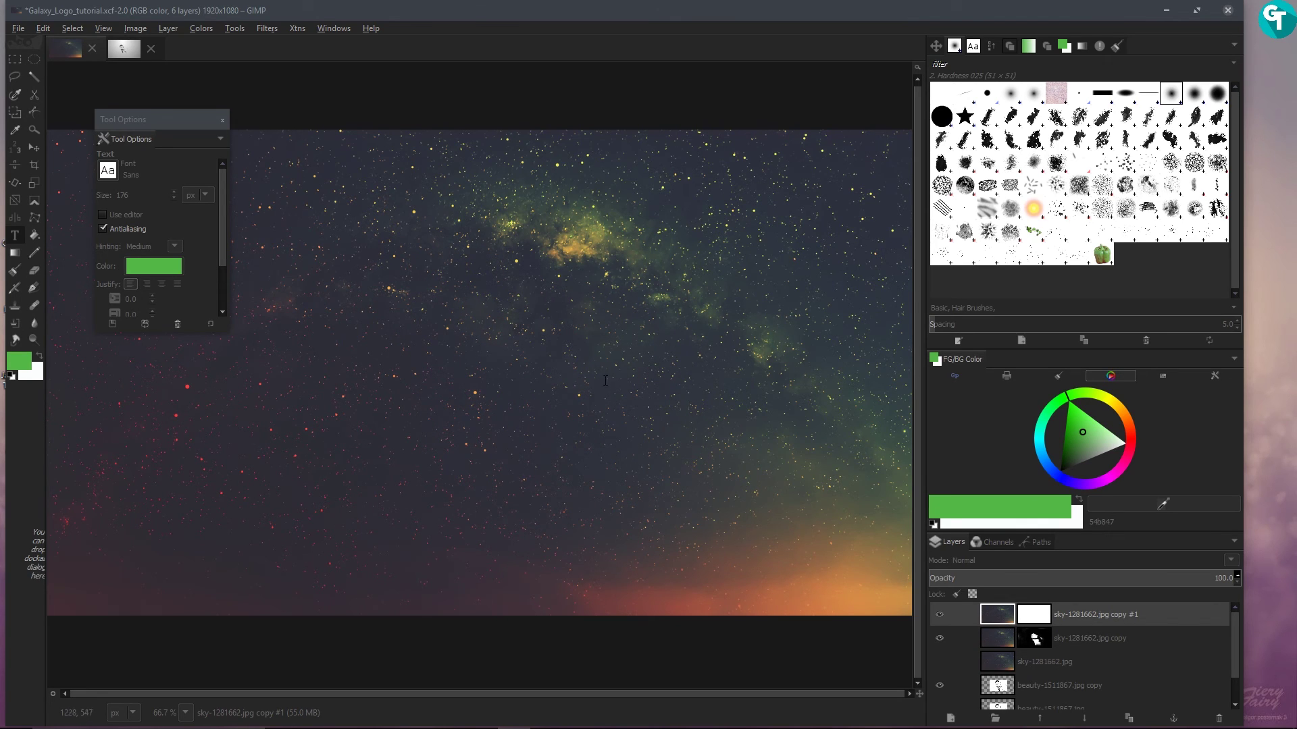
Step: Rotate the sky-1281662.jpg copy #1 layer by 180 degrees around its centre
key(minus)
key(minus)
key(minus)
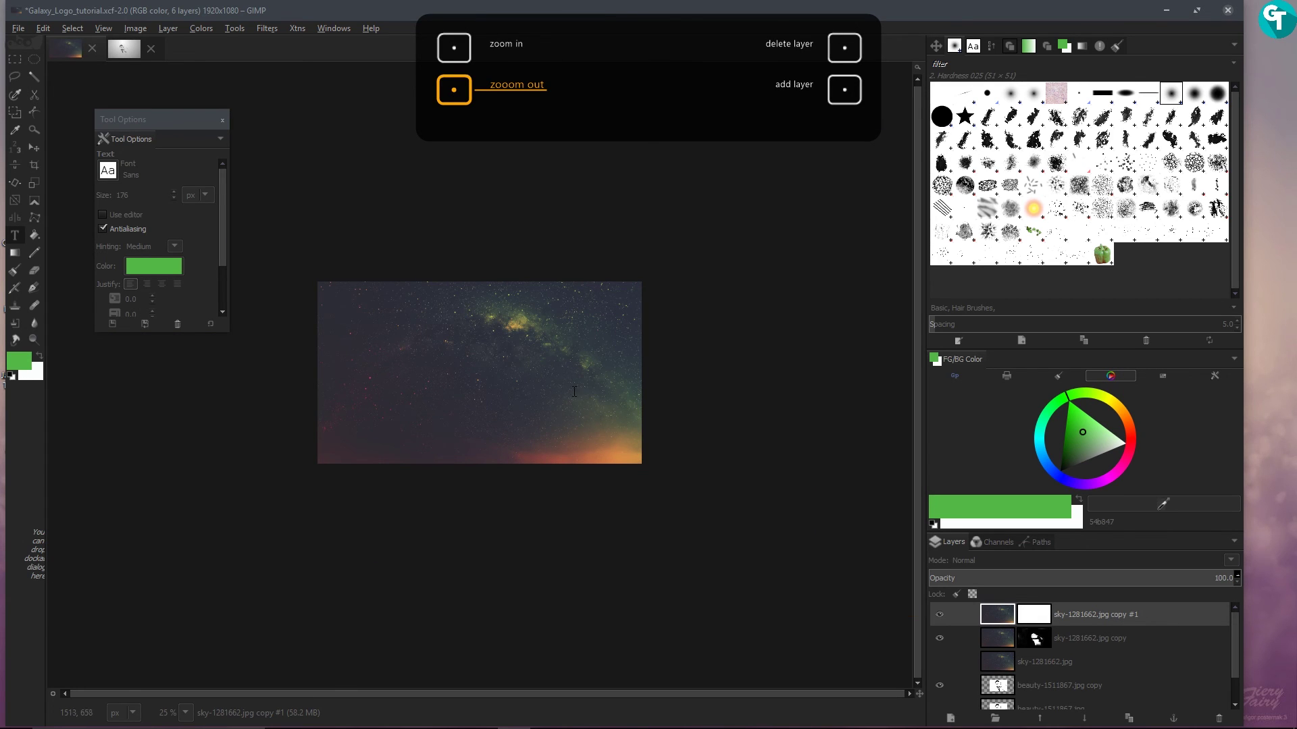
key(shift+r)
click(579, 386)
drag(642, 502, 378, 303)
click(227, 71)
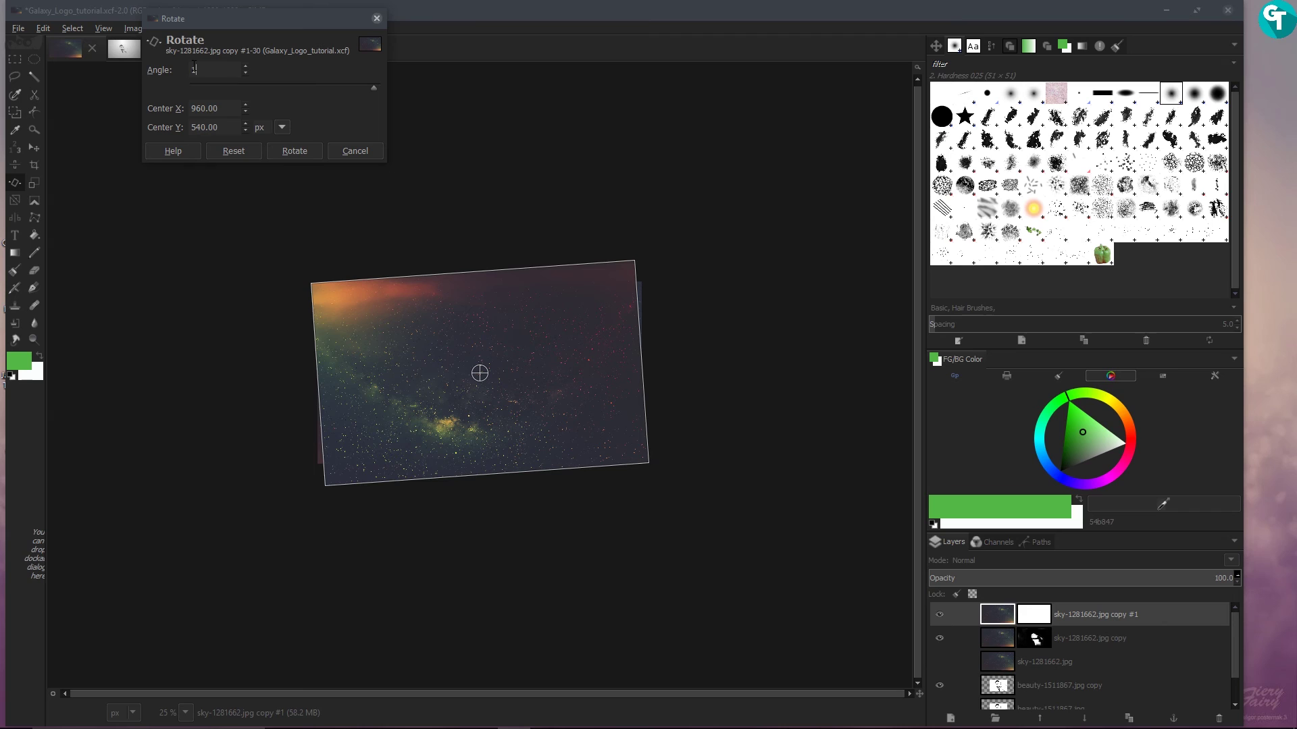
click(227, 107)
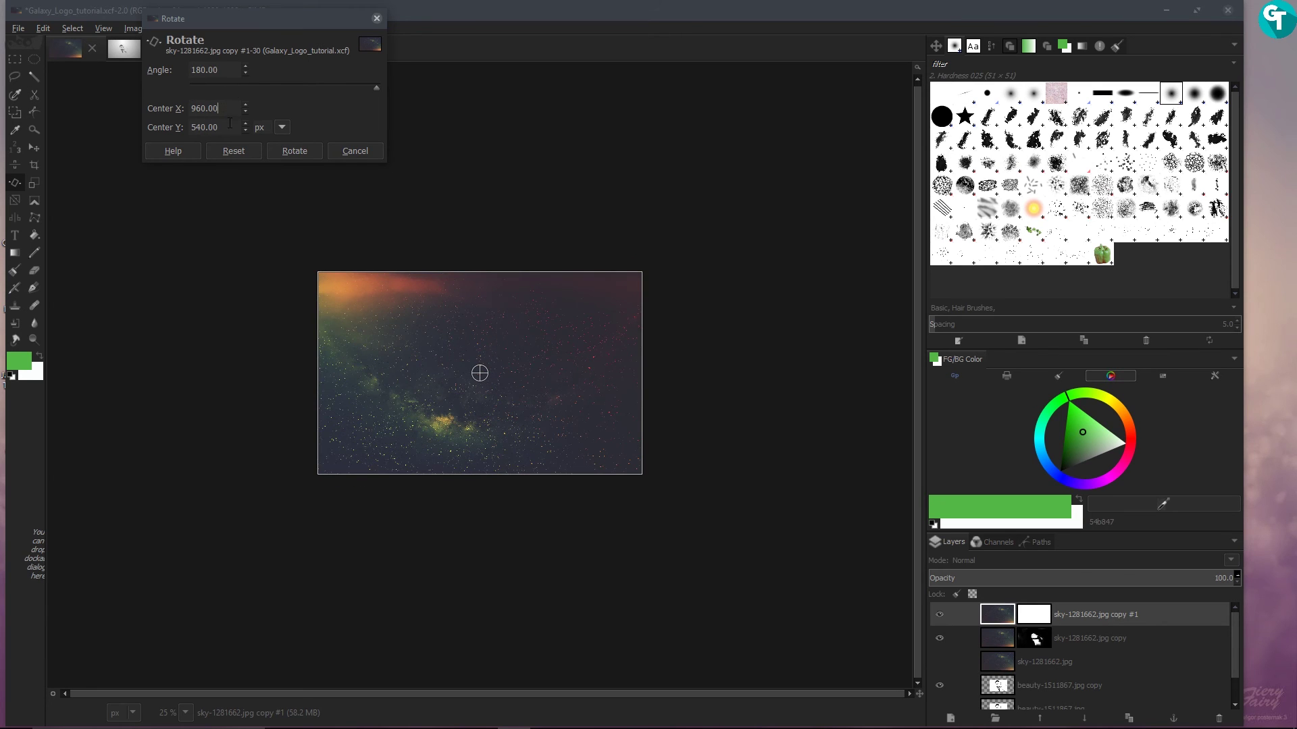
click(294, 151)
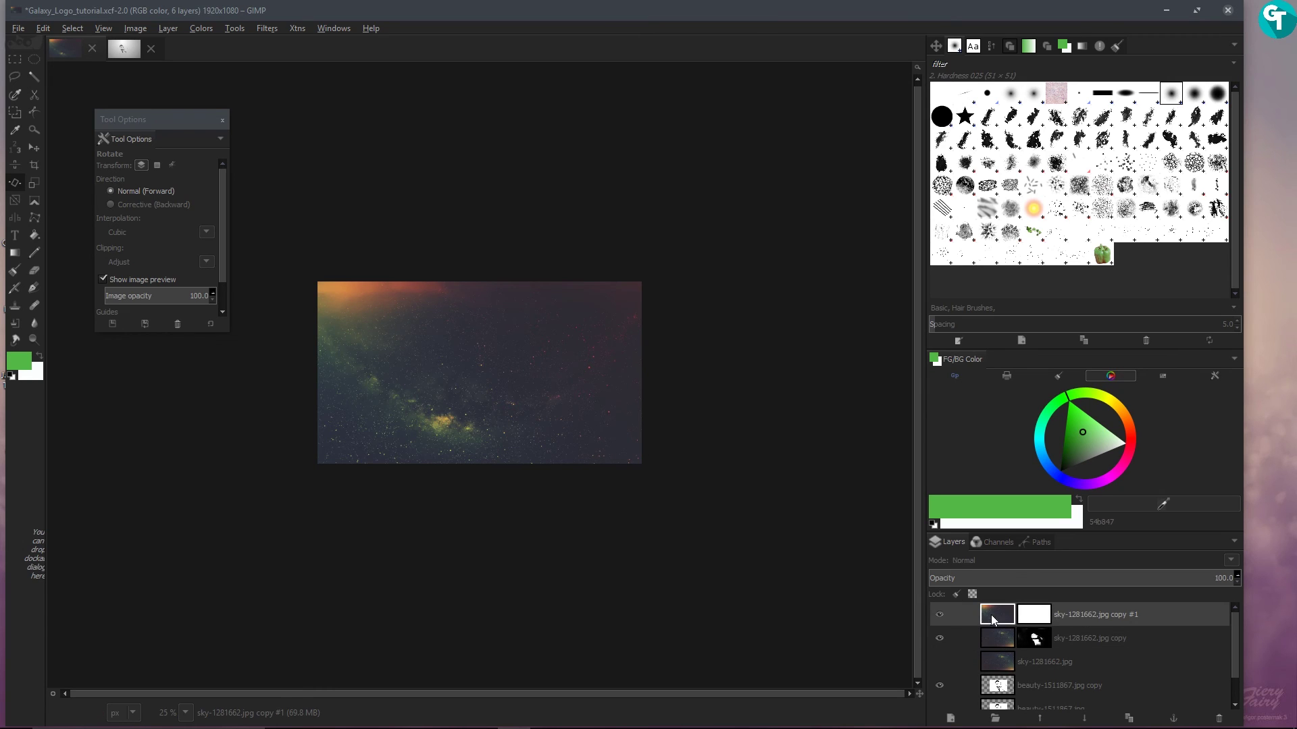
Step: Set the rotated sky layer's mode to Screen and move it so its orange glow covers the portrait's hair
click(990, 558)
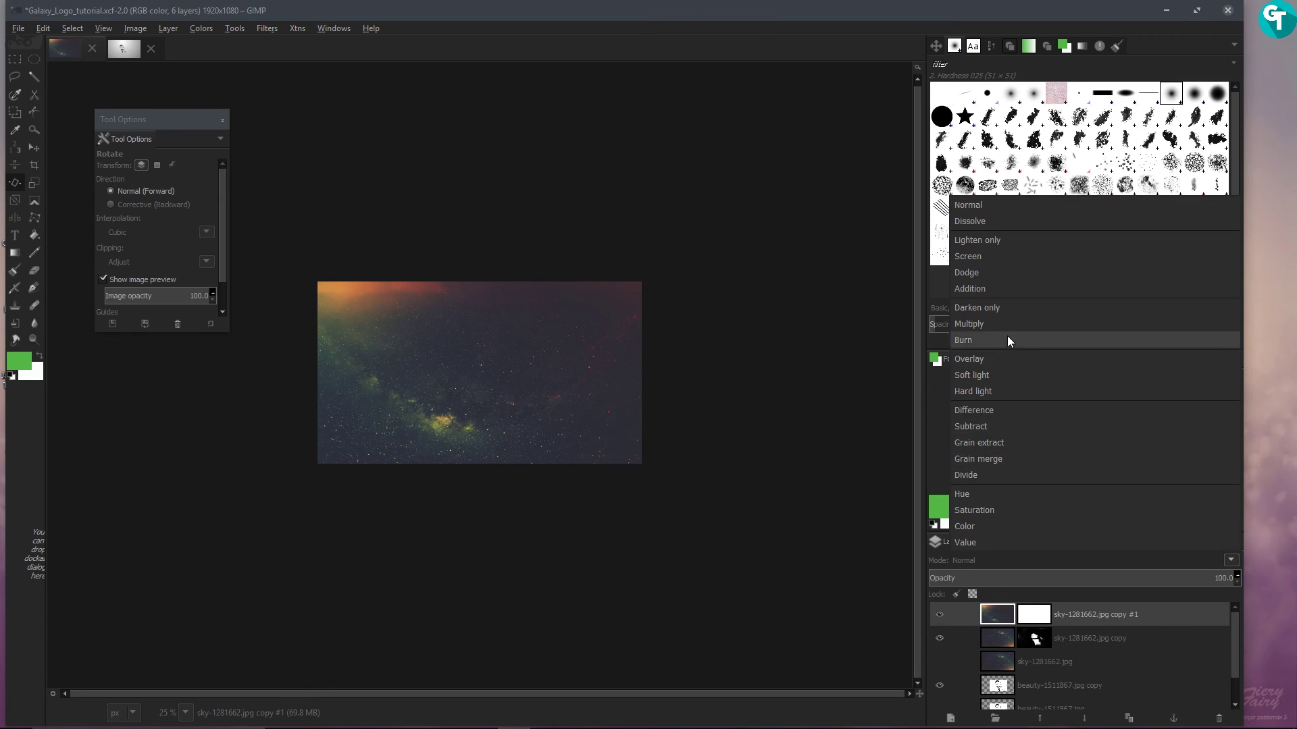
click(994, 256)
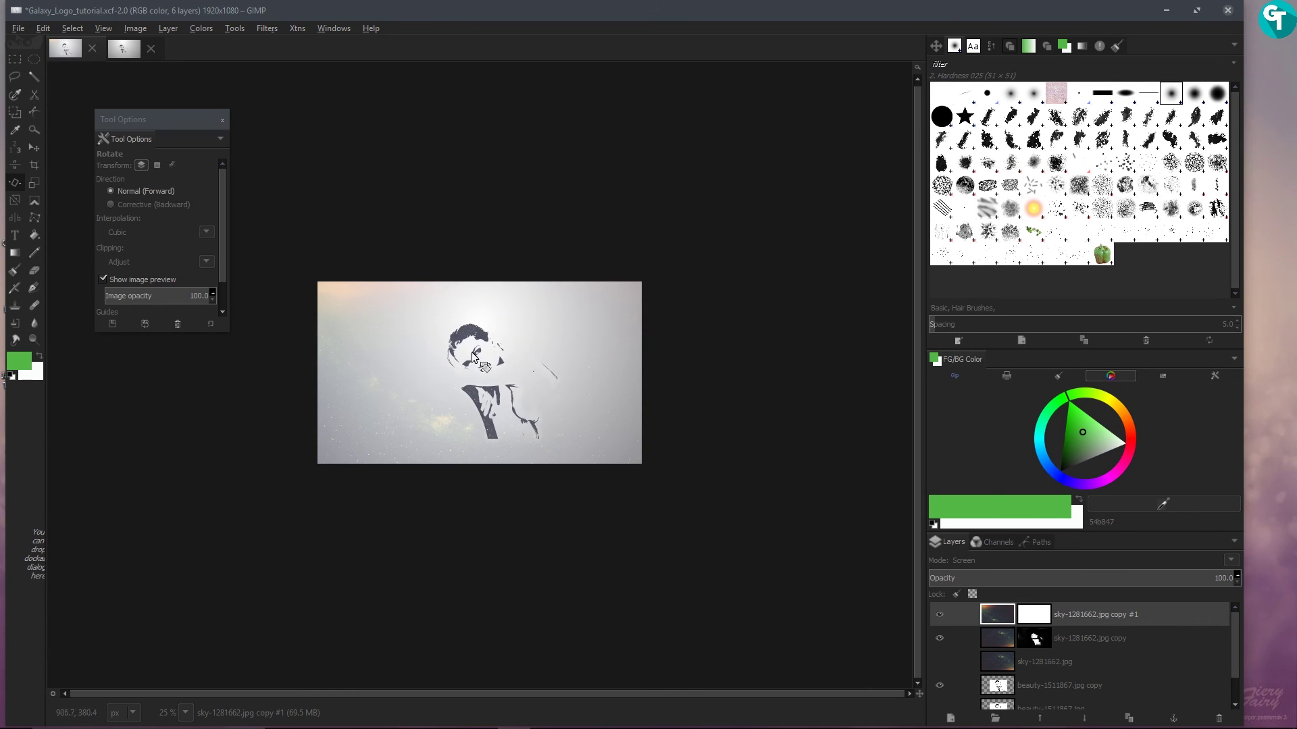
key(plus)
key(plus)
key(plus)
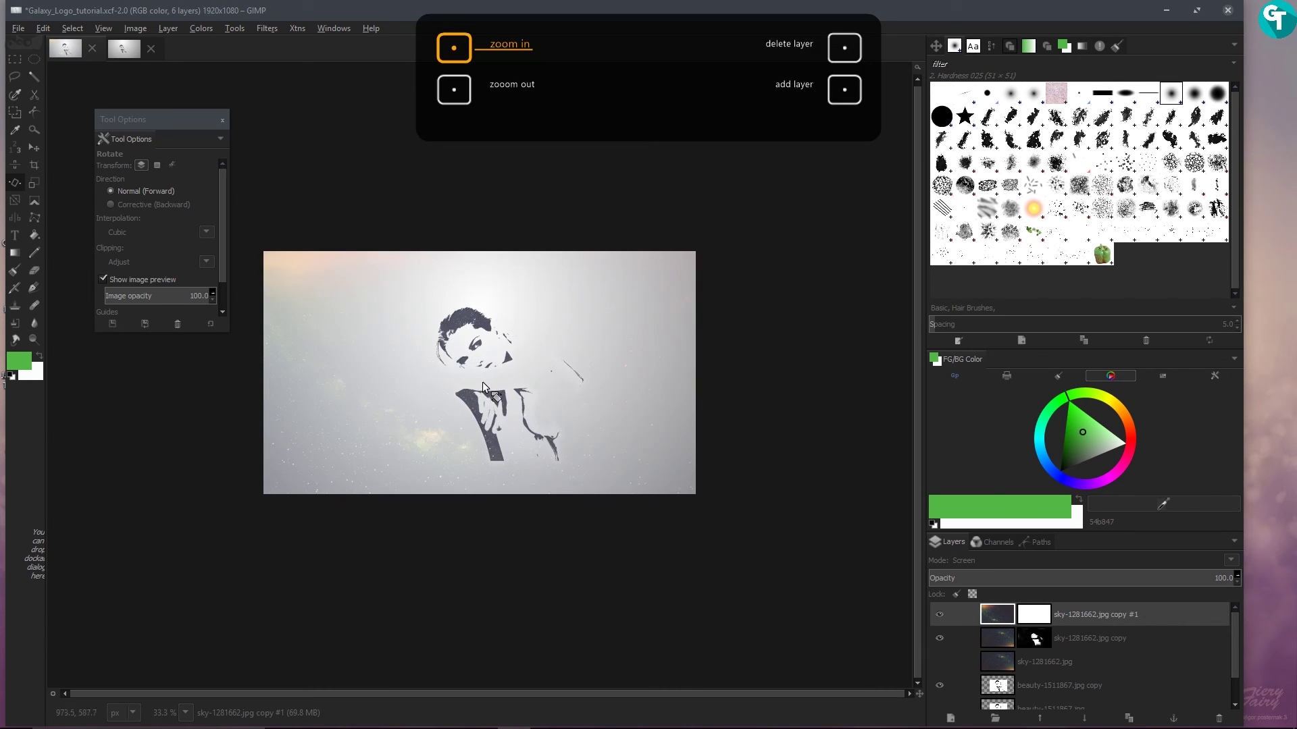
key(plus)
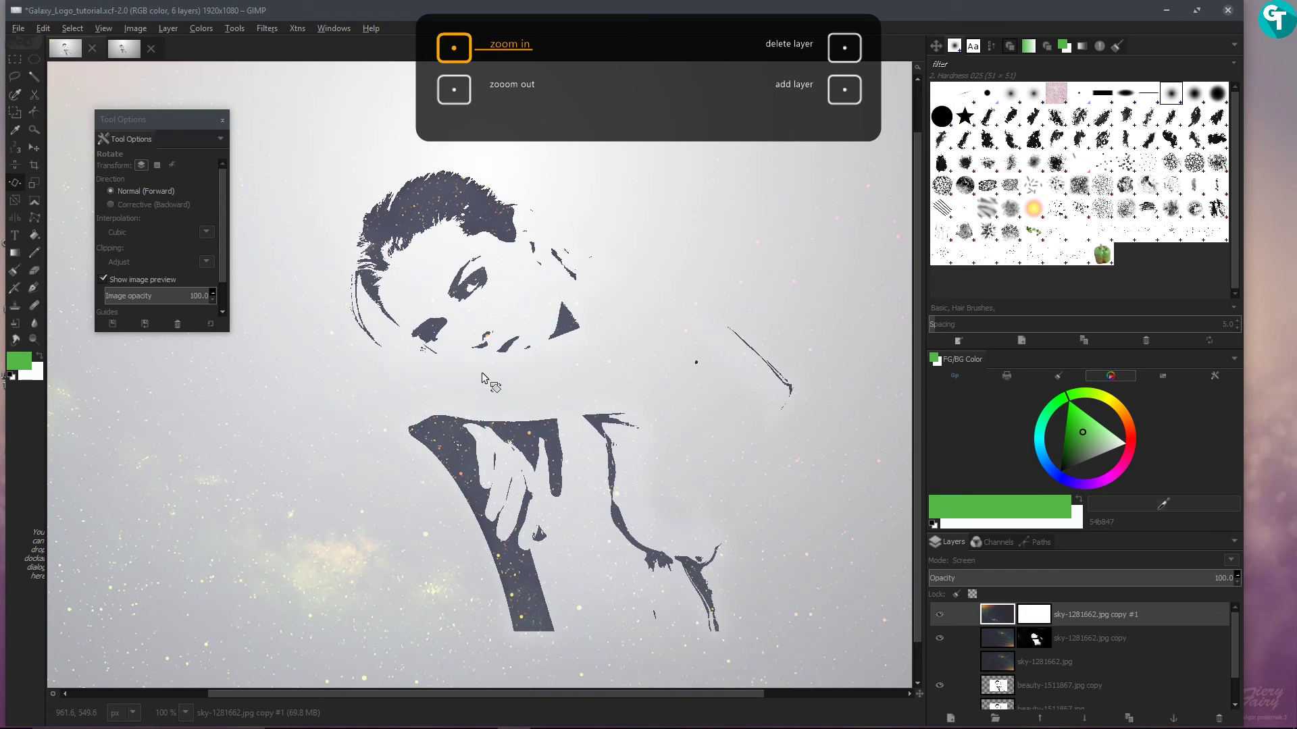
key(m)
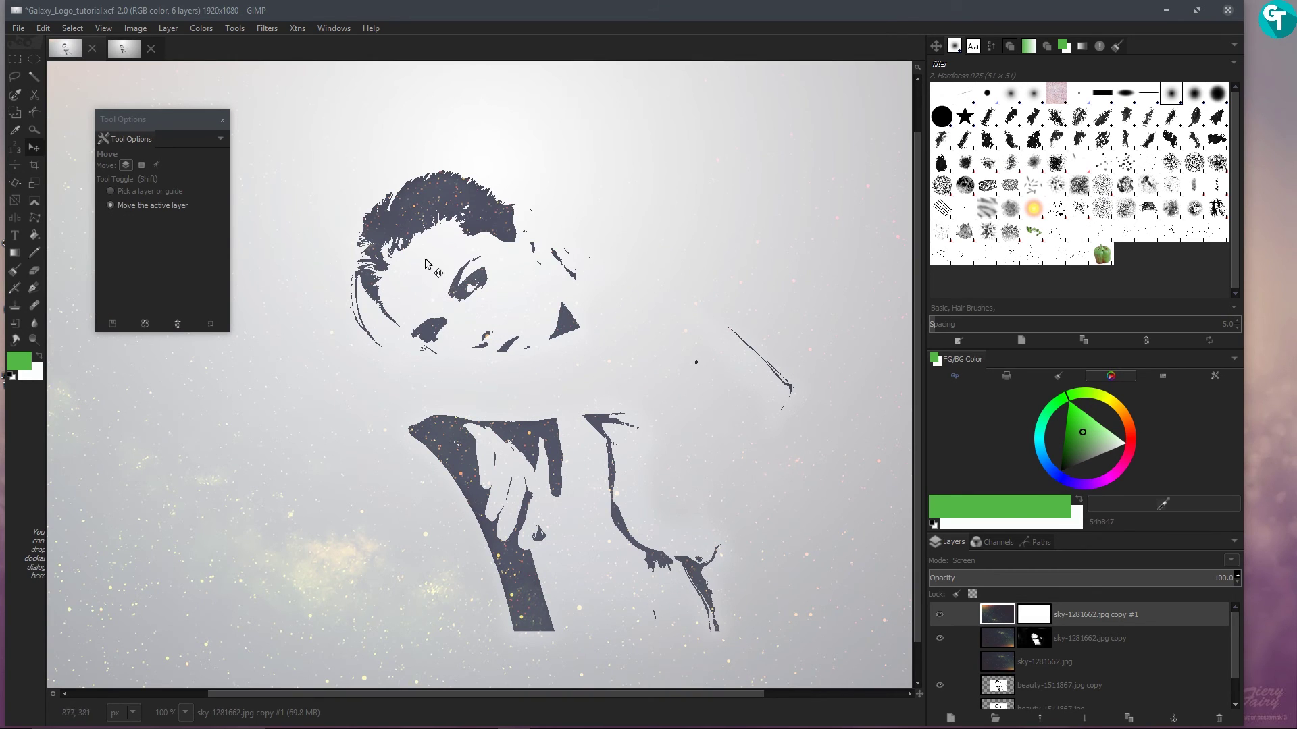
drag(431, 260, 540, 237)
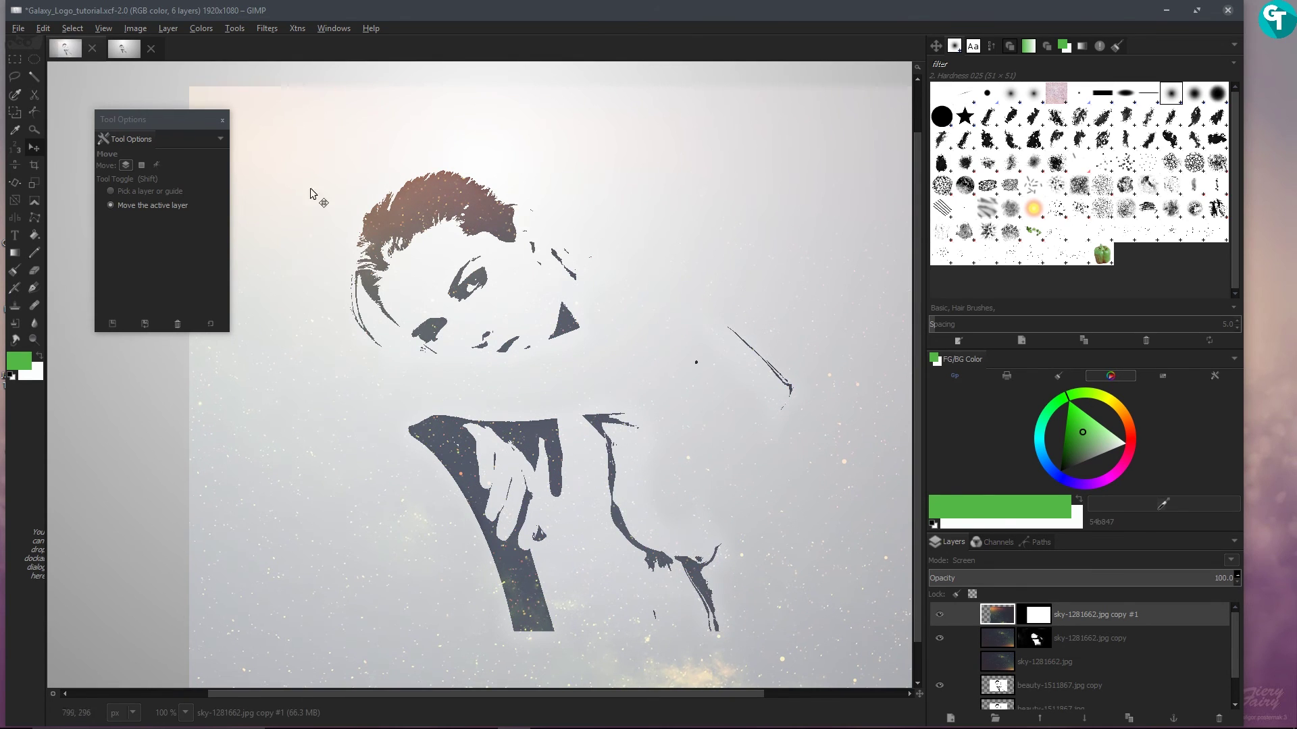
Step: Compare with the finished Galaxy_Logo.xcf image and shift the rotated sky layer slightly up and to the right
click(126, 49)
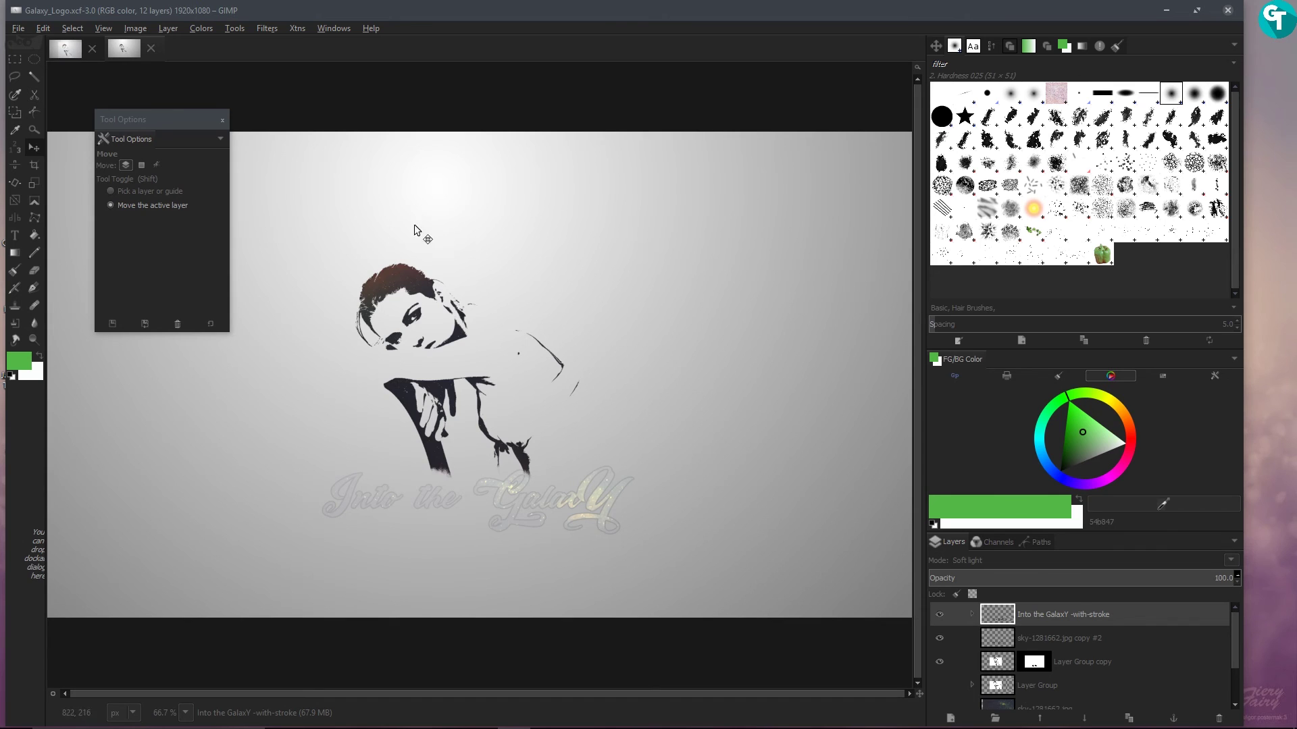
click(66, 51)
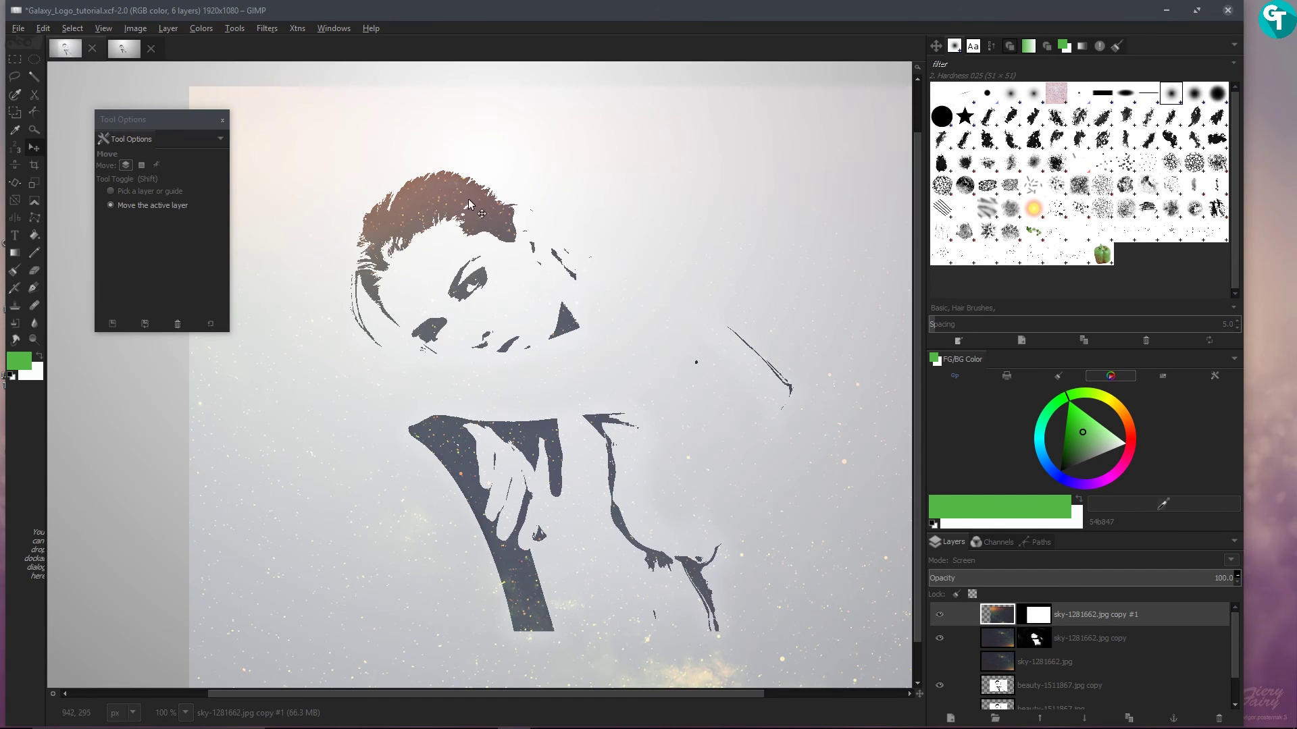
drag(470, 201, 489, 171)
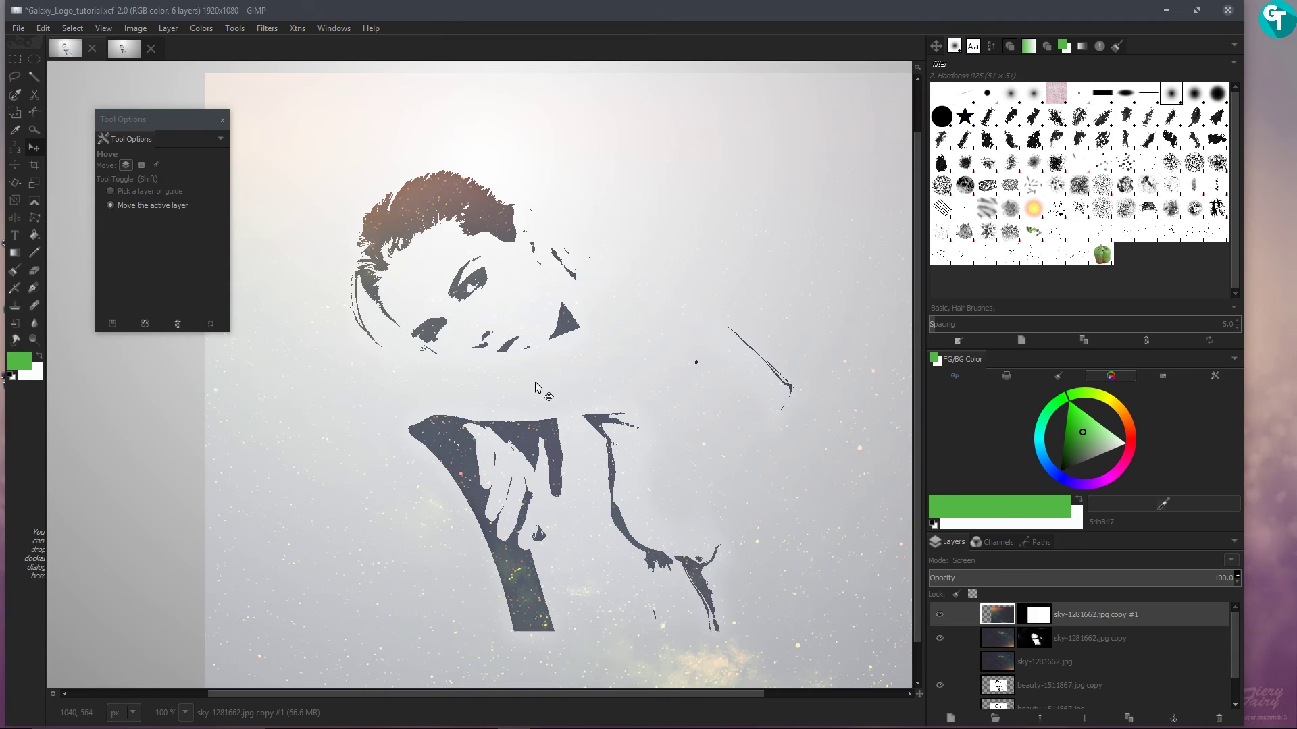
Step: Paint black around the portrait on the sky-1281662.jpg copy #1 layer with a 447.36 paintbrush to remove its glow from the background
key(minus)
key(minus)
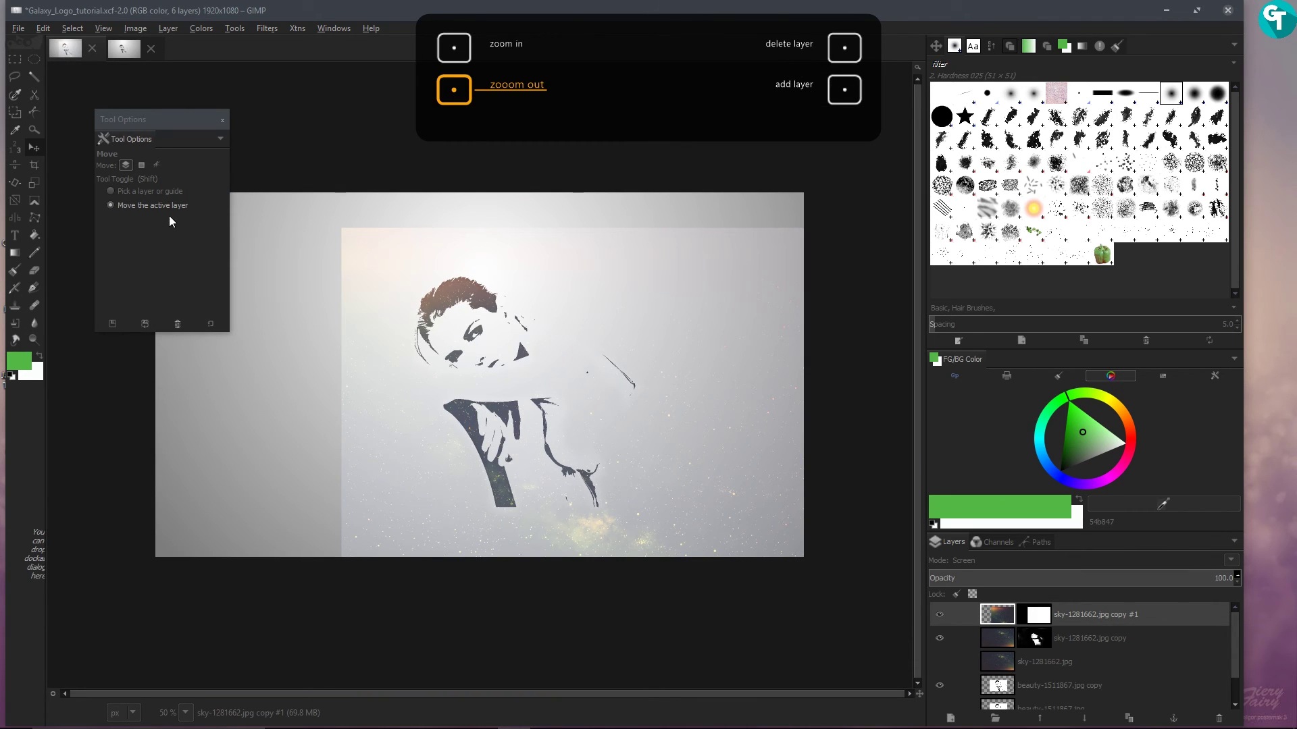
click(14, 270)
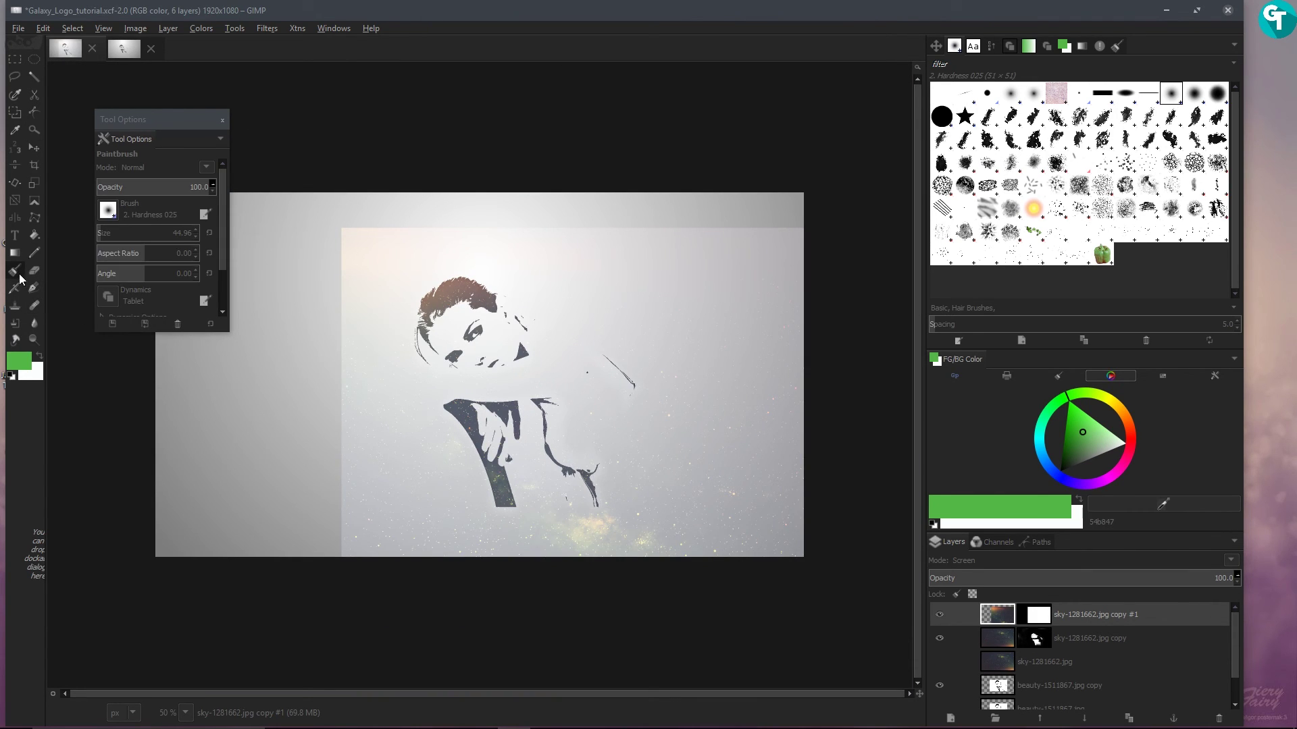
click(13, 377)
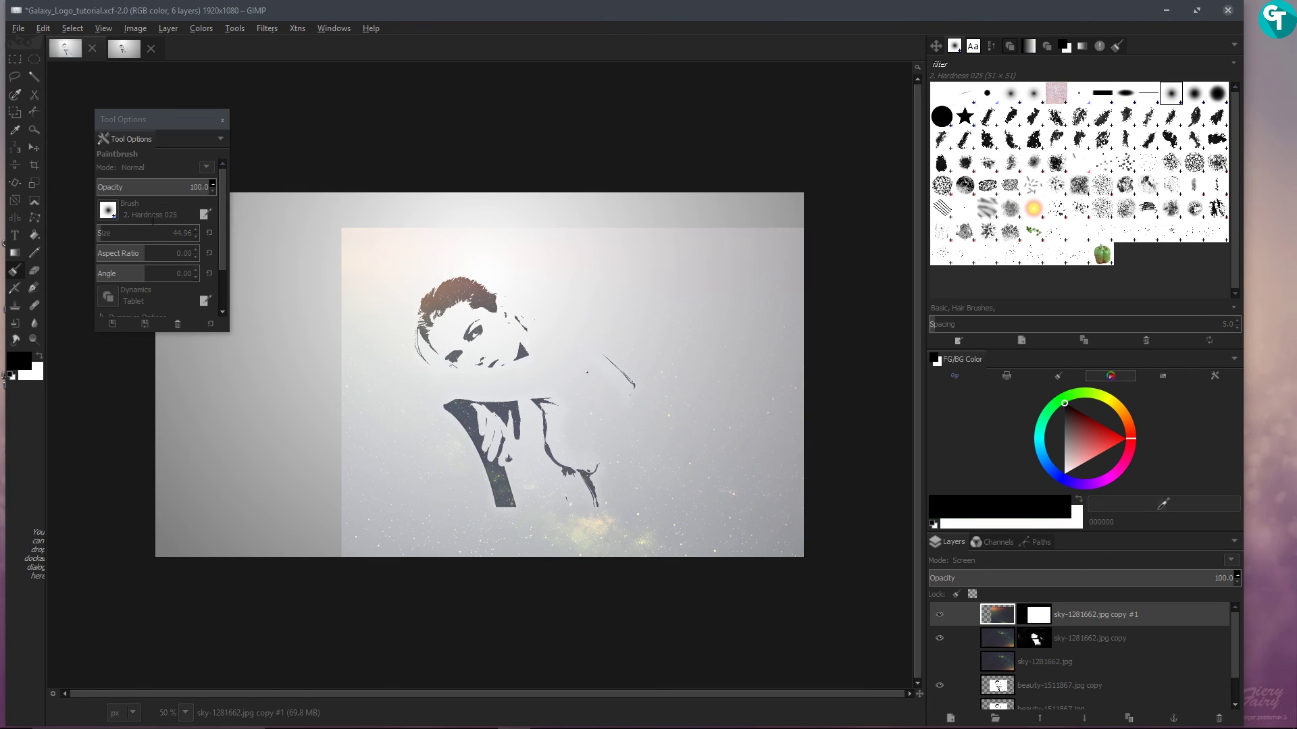
drag(119, 233, 132, 236)
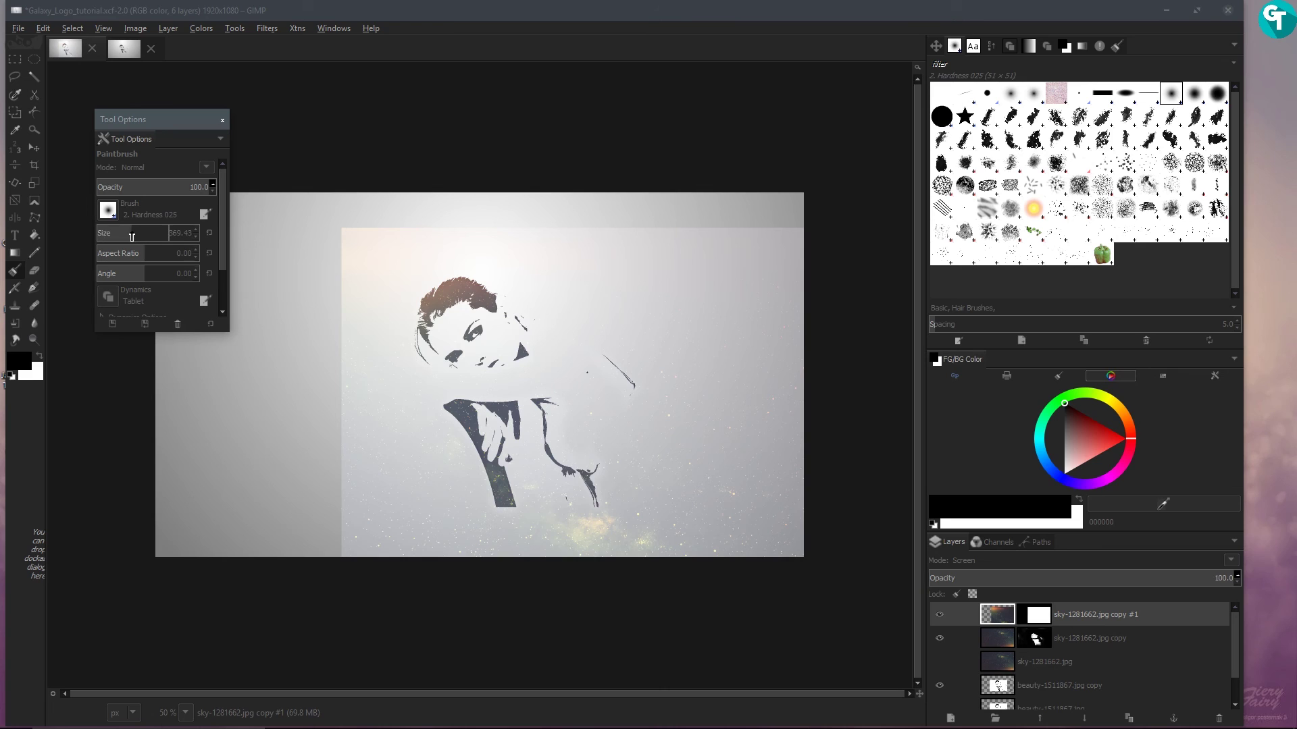
mouse_move(780, 197)
mouse_down()
mouse_move(805, 308)
mouse_move(796, 229)
mouse_move(772, 240)
mouse_move(757, 310)
mouse_move(802, 445)
mouse_move(811, 682)
mouse_up()
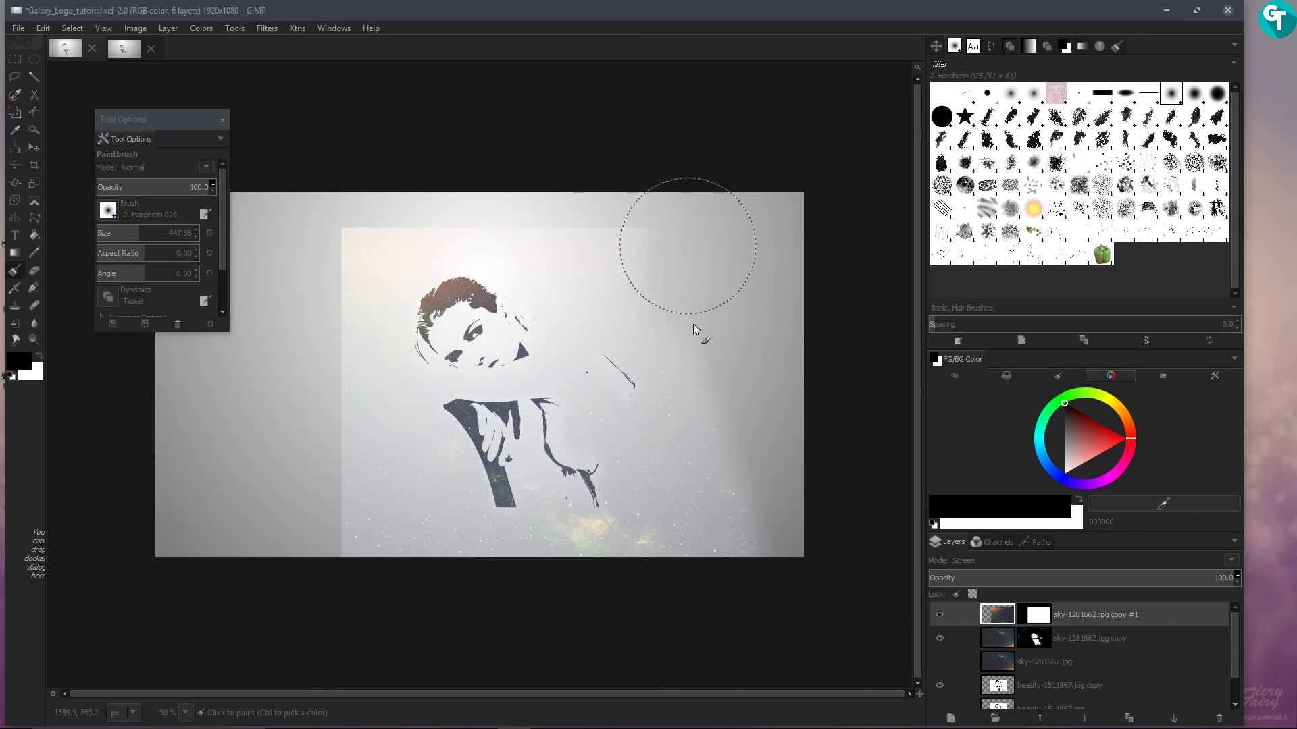
mouse_move(723, 484)
mouse_down()
mouse_move(738, 530)
mouse_move(701, 515)
mouse_move(574, 559)
mouse_move(406, 552)
mouse_move(611, 489)
mouse_move(432, 507)
mouse_move(628, 419)
mouse_move(611, 420)
mouse_move(598, 285)
mouse_move(573, 241)
mouse_move(597, 239)
mouse_move(506, 204)
mouse_move(450, 201)
mouse_move(351, 245)
mouse_move(339, 342)
mouse_move(379, 539)
mouse_move(422, 478)
mouse_move(343, 375)
mouse_move(379, 254)
mouse_move(372, 318)
mouse_move(396, 381)
mouse_move(480, 370)
mouse_up()
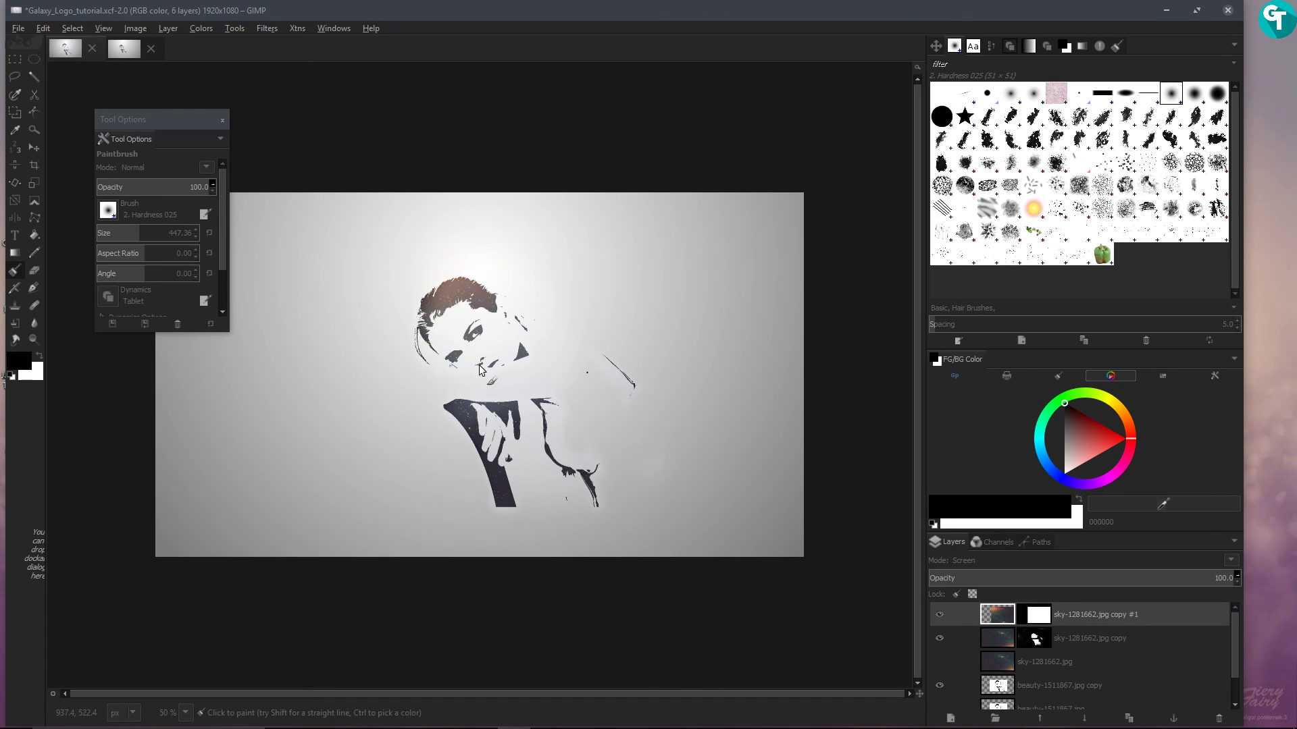
Step: Paint black over the head on the mask of the sky-1281662.jpg copy layer
click(1041, 635)
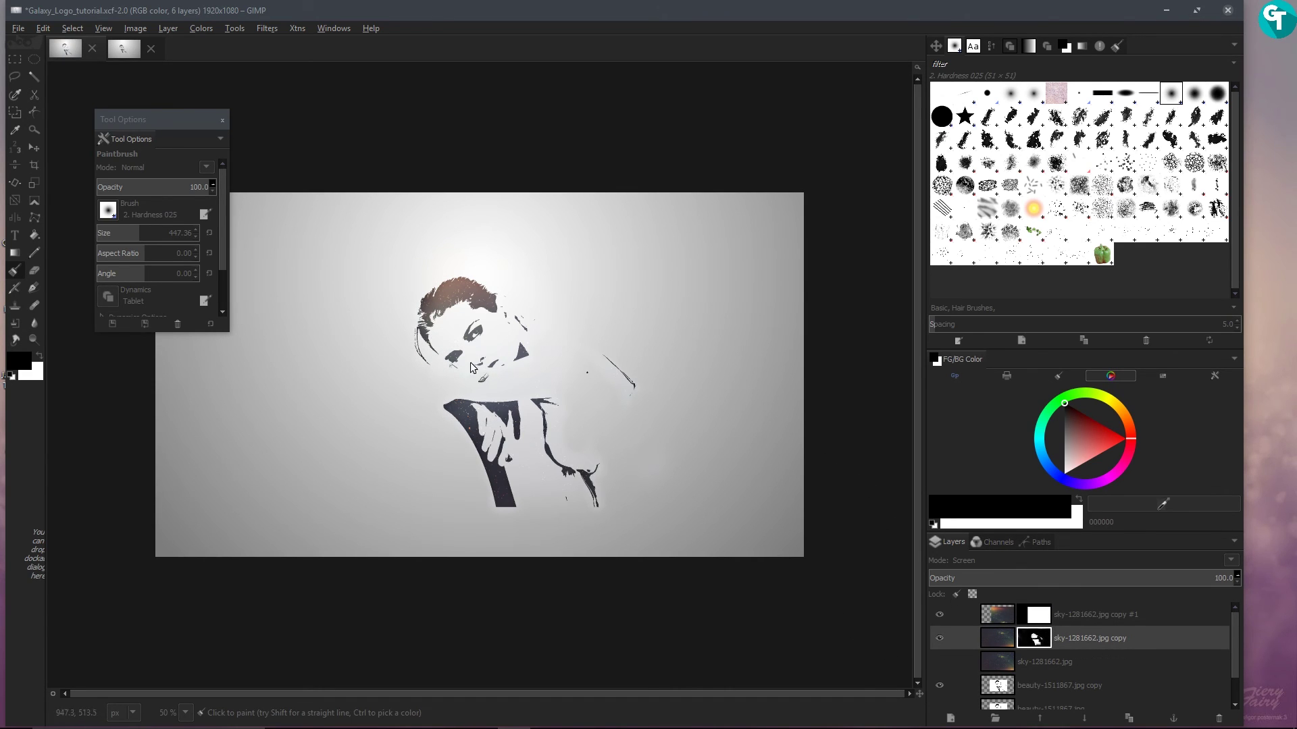
mouse_move(459, 296)
mouse_down()
mouse_move(427, 302)
mouse_move(493, 286)
mouse_move(481, 308)
mouse_move(502, 294)
mouse_move(523, 318)
mouse_move(450, 332)
mouse_move(457, 303)
mouse_move(427, 320)
mouse_move(444, 306)
mouse_move(502, 317)
mouse_move(501, 346)
mouse_move(541, 338)
mouse_up()
Step: Darken the outer edge of the hair by painting black on the sky-1281662.jpg copy #1 mask with a 114.36 brush
click(1047, 612)
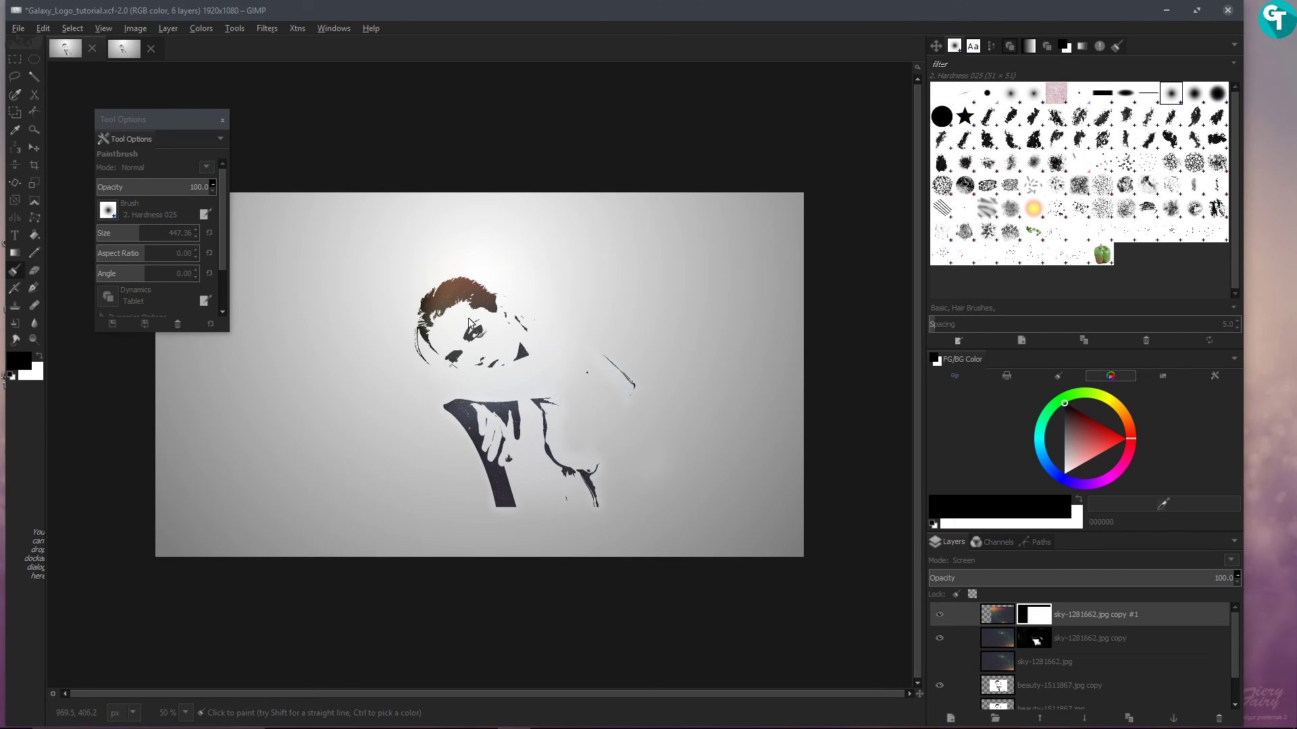
key(plus)
key(plus)
key(plus)
key(plus)
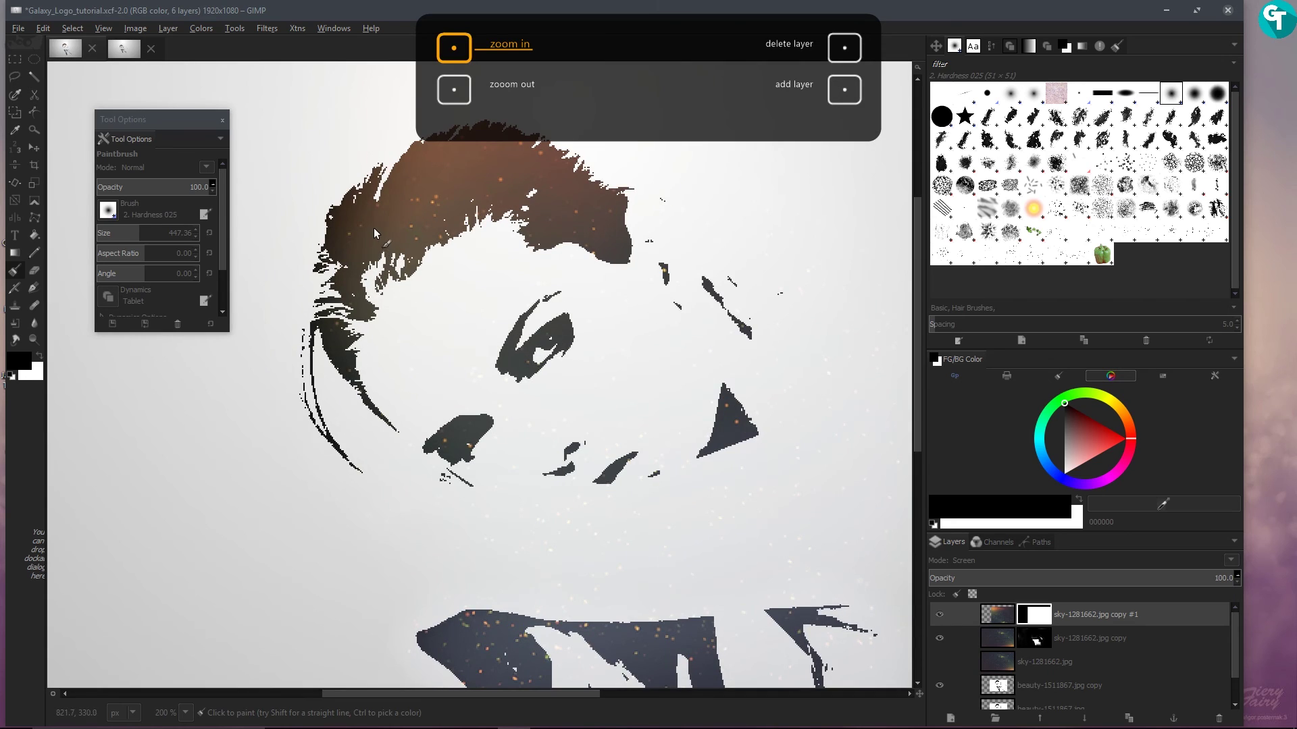
drag(126, 238, 108, 236)
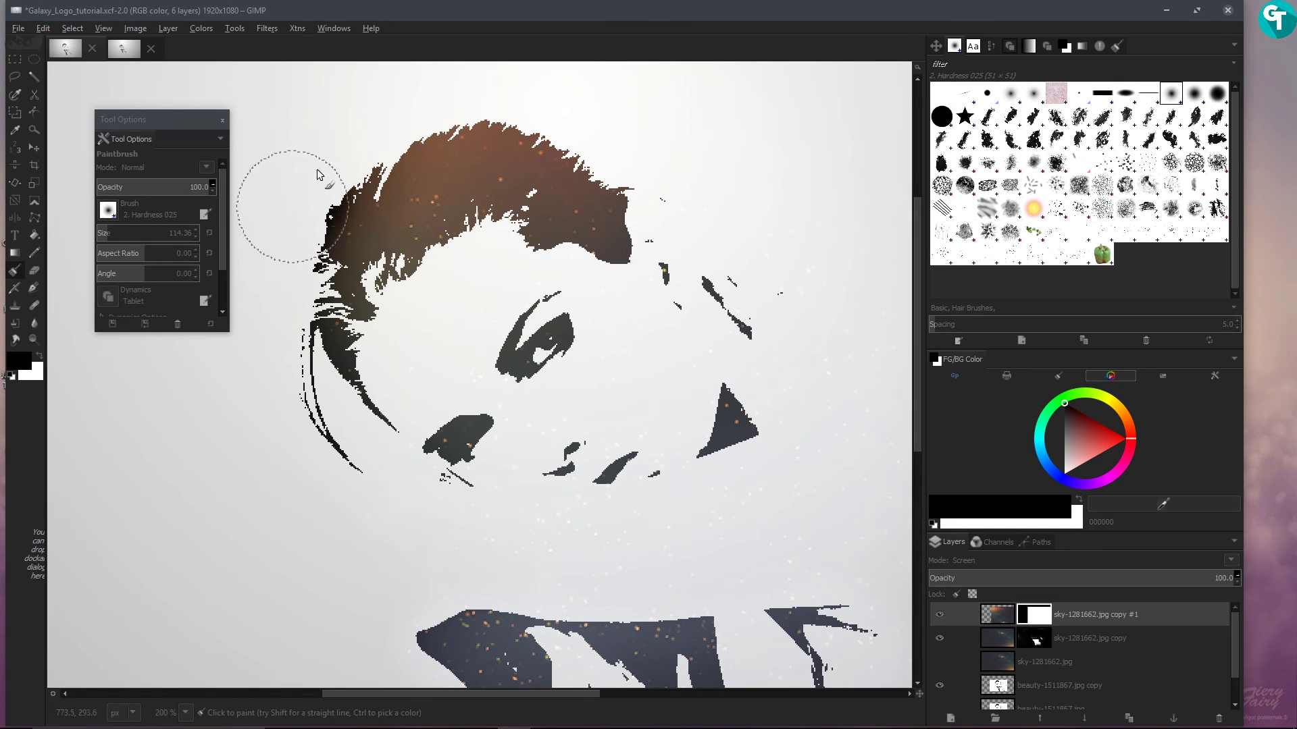
mouse_move(453, 104)
mouse_down()
mouse_move(550, 98)
mouse_move(631, 130)
mouse_move(633, 219)
mouse_up()
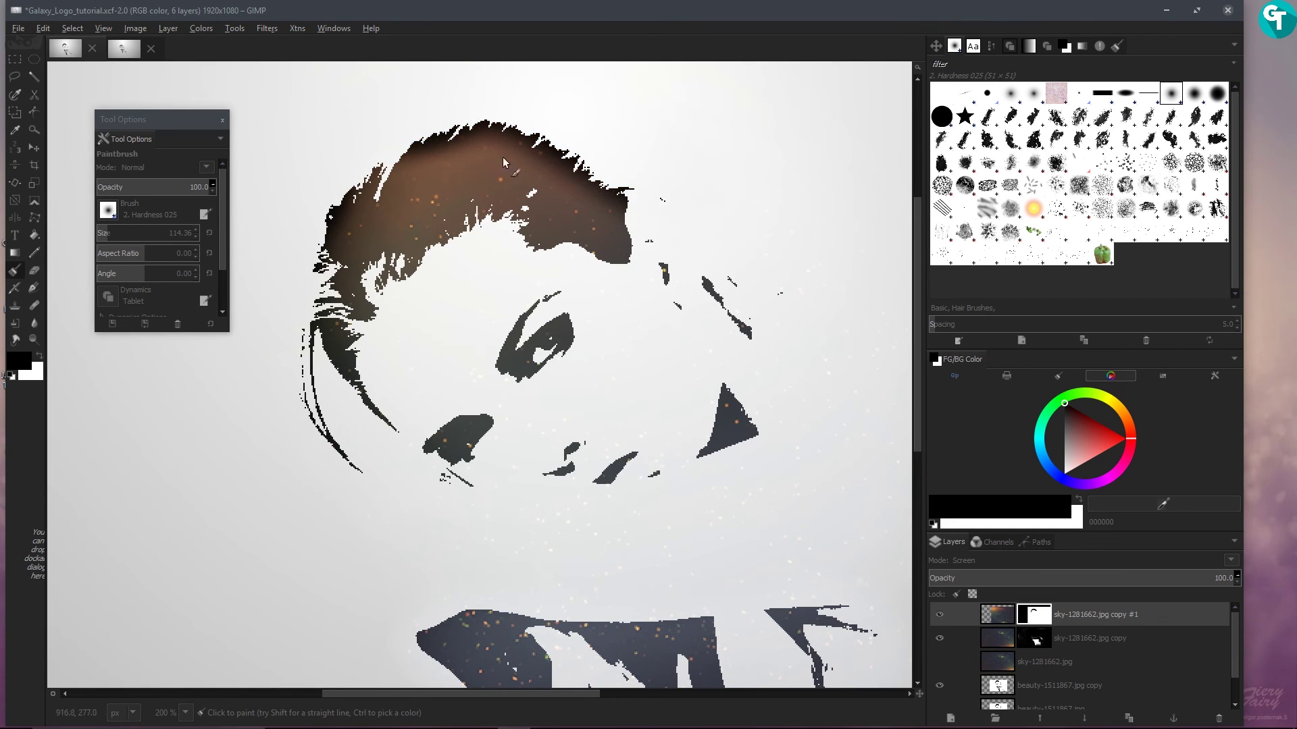
Step: Paint white over the hair on the same mask to bring back part of the orange glow
key(x)
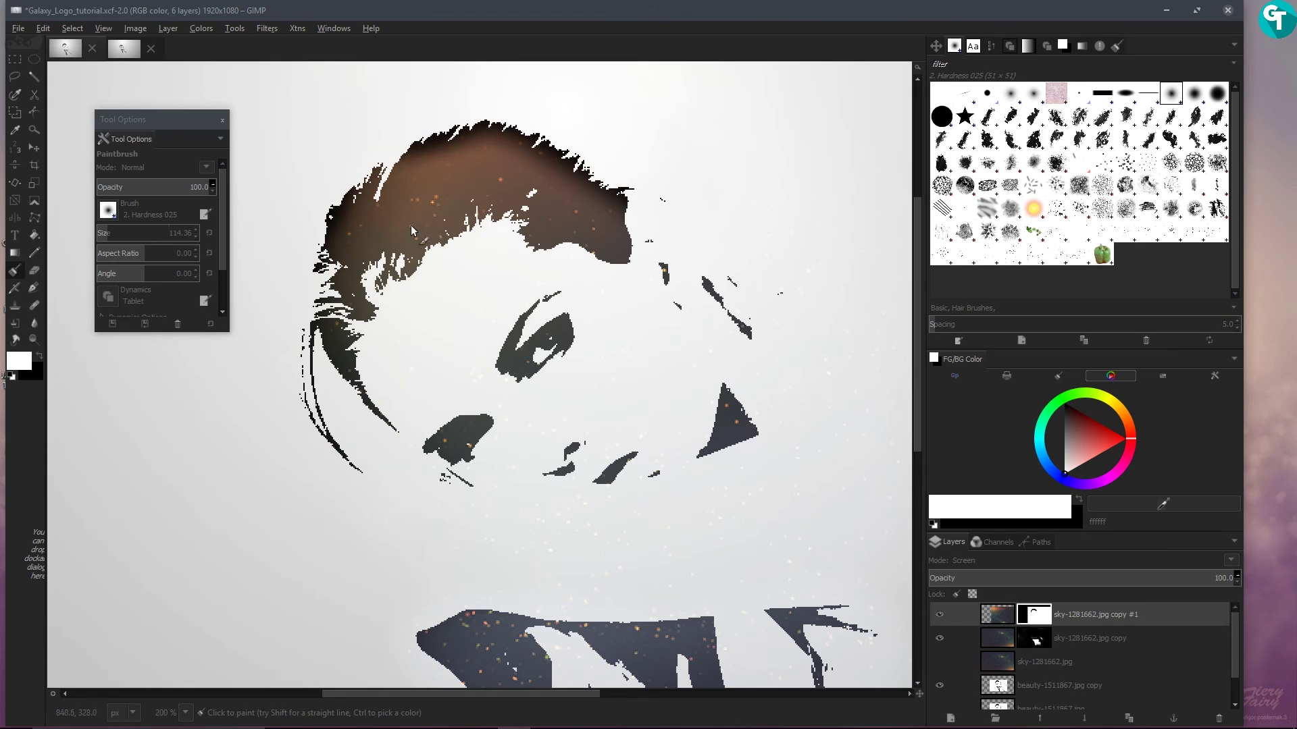
mouse_move(441, 187)
mouse_down()
mouse_move(438, 173)
mouse_move(459, 160)
mouse_move(511, 162)
mouse_move(603, 208)
mouse_move(587, 251)
mouse_up()
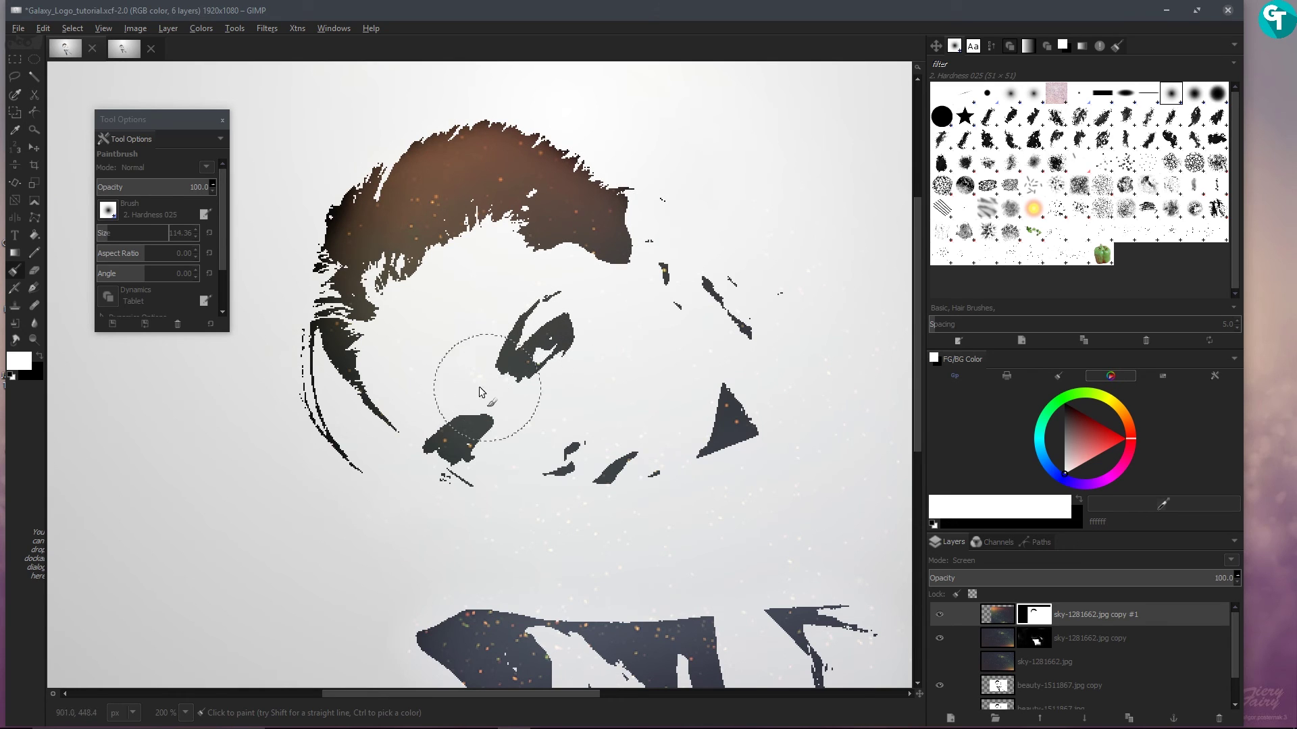
mouse_move(355, 295)
mouse_down()
mouse_move(352, 231)
mouse_move(346, 244)
mouse_move(356, 225)
mouse_move(351, 286)
mouse_up()
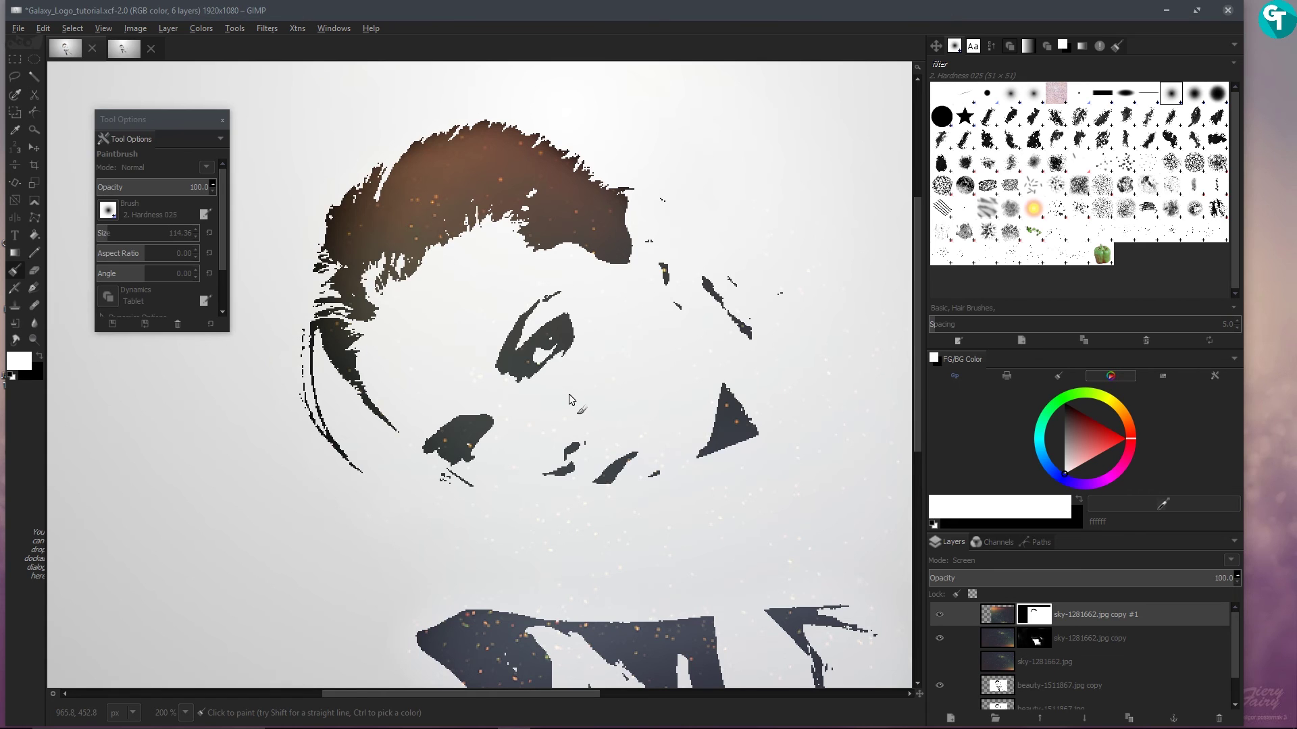
Step: Paint black over the face and below the chin on the sky-1281662.jpg copy #1 mask, and restore the facial features with white
key(x)
mouse_move(544, 393)
mouse_down()
mouse_move(522, 414)
mouse_move(565, 443)
mouse_move(655, 418)
mouse_move(601, 436)
mouse_up()
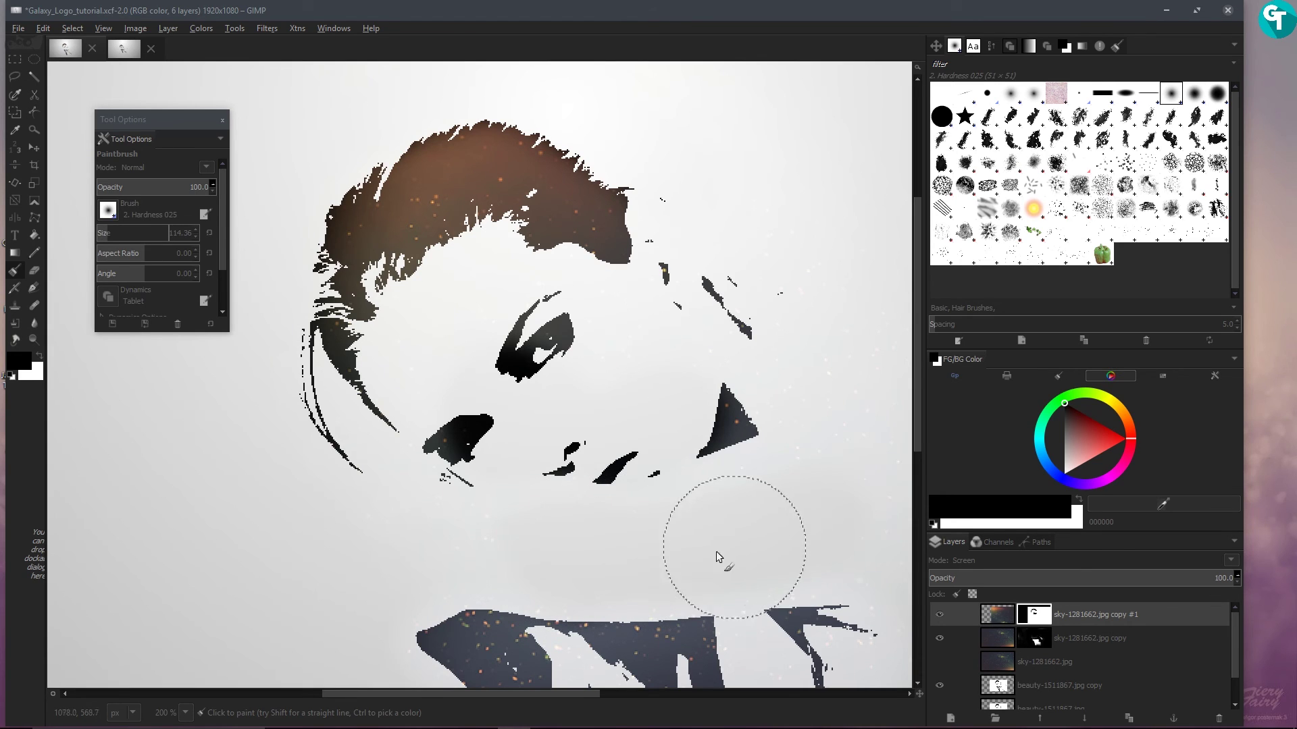
key(x)
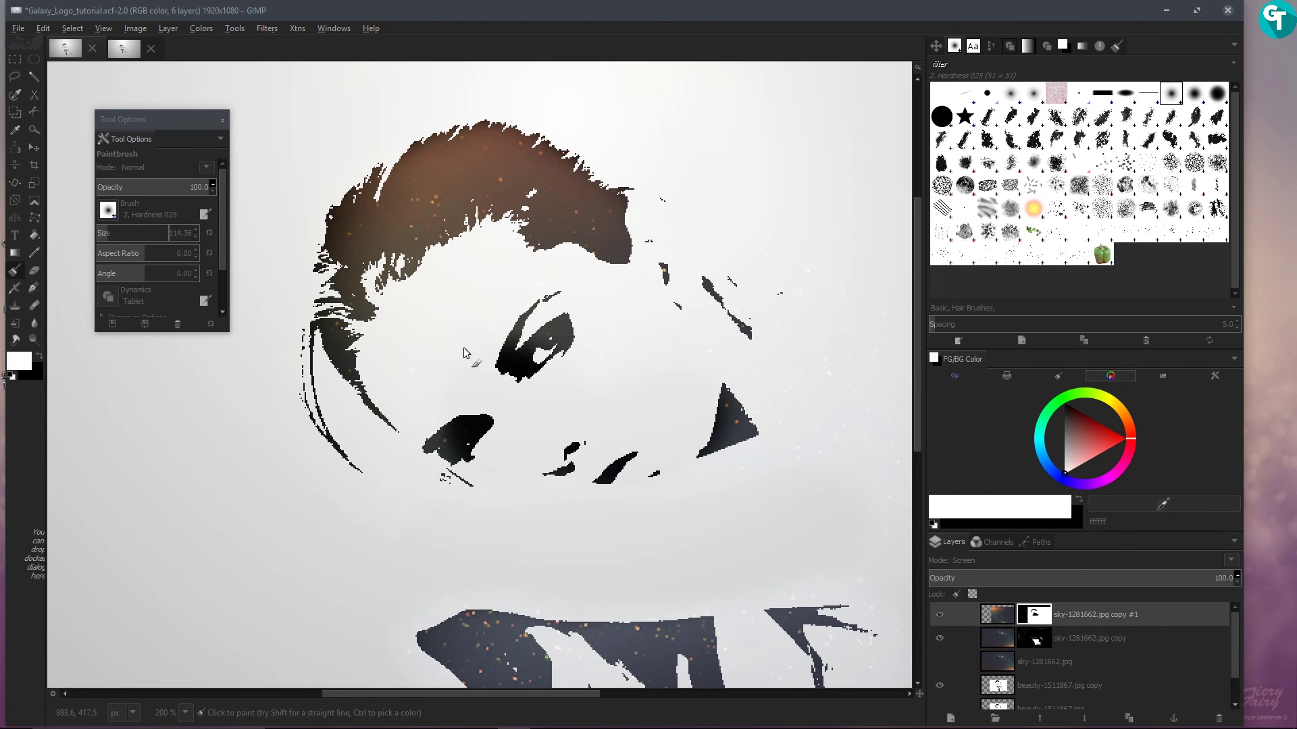
mouse_move(481, 430)
mouse_down()
mouse_move(463, 428)
mouse_move(433, 457)
mouse_move(481, 424)
mouse_move(507, 347)
mouse_move(498, 356)
mouse_move(556, 307)
mouse_up()
mouse_move(571, 452)
mouse_down()
mouse_move(576, 466)
mouse_move(662, 456)
mouse_up()
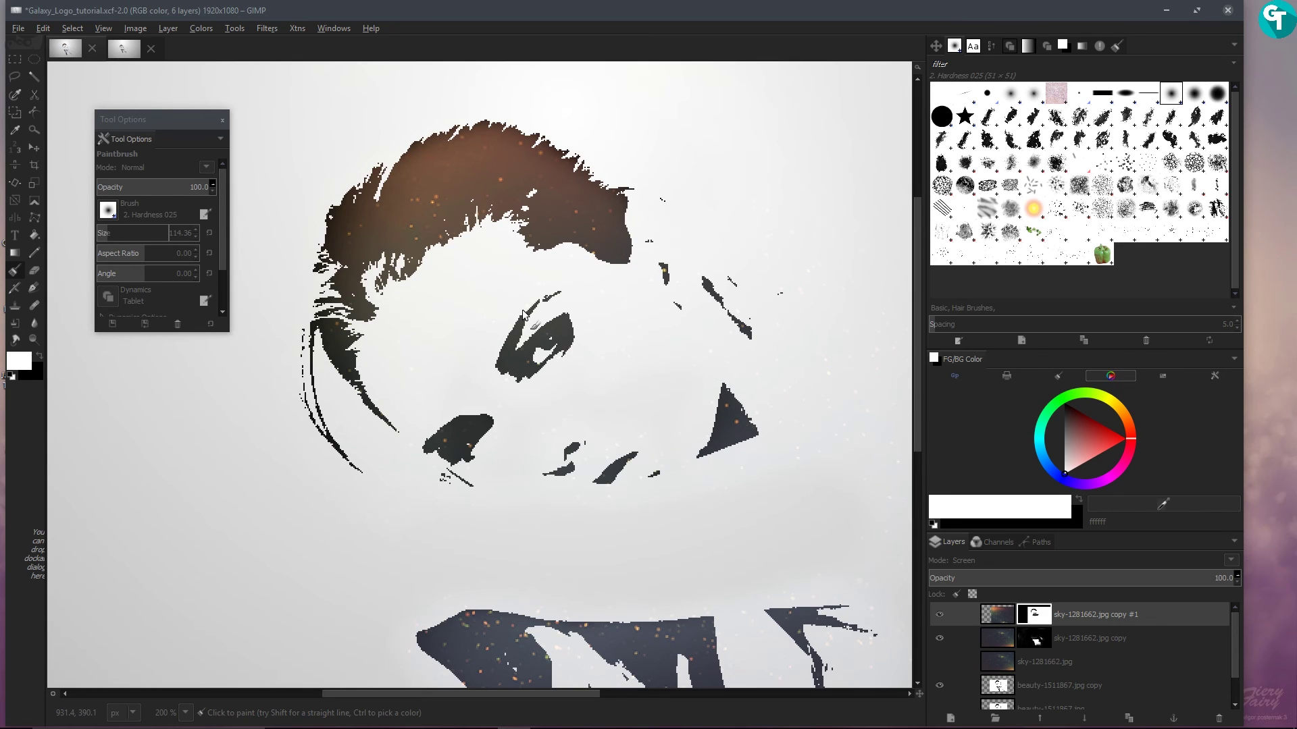
Step: On the same mask, paint white over the outer edge of the hair and black across the upper sleeve and hand
key(minus)
key(minus)
key(minus)
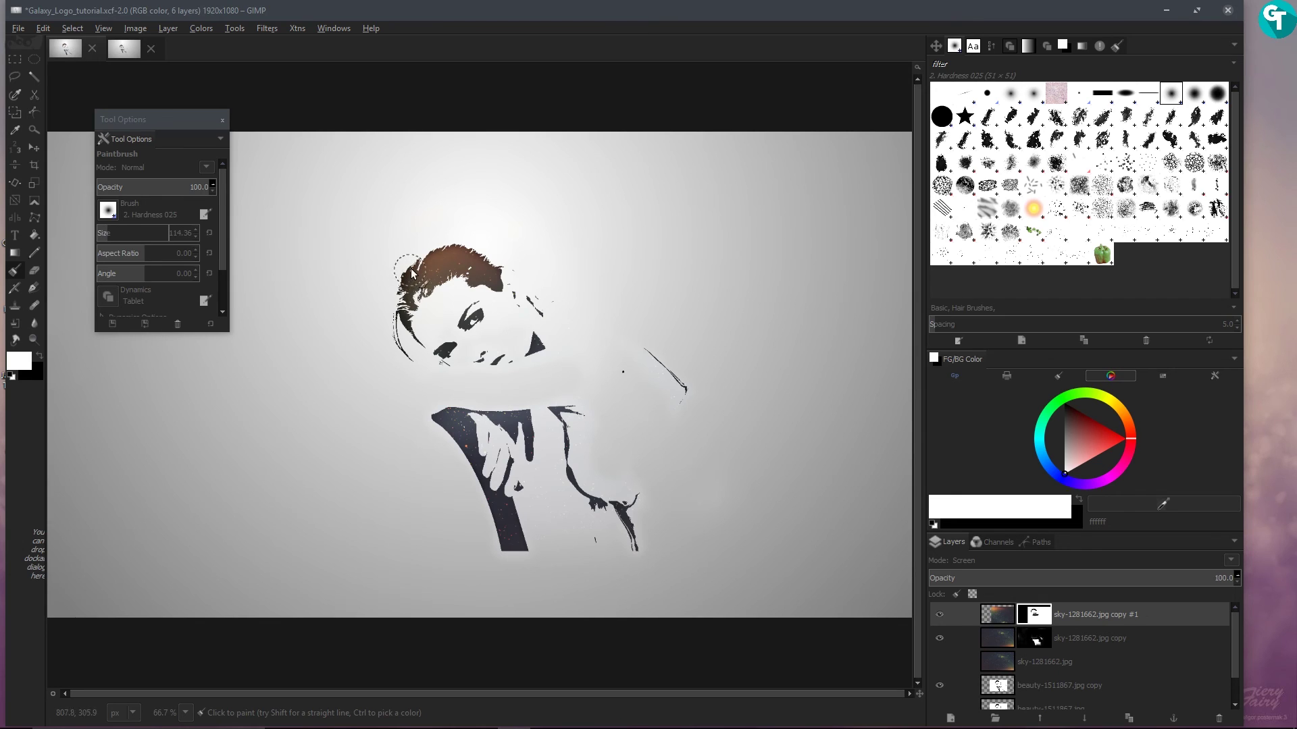
mouse_move(407, 283)
mouse_down()
mouse_move(408, 323)
mouse_move(429, 300)
mouse_up()
key(x)
mouse_move(451, 410)
mouse_down()
mouse_move(518, 434)
mouse_move(544, 414)
mouse_up()
drag(462, 434, 571, 415)
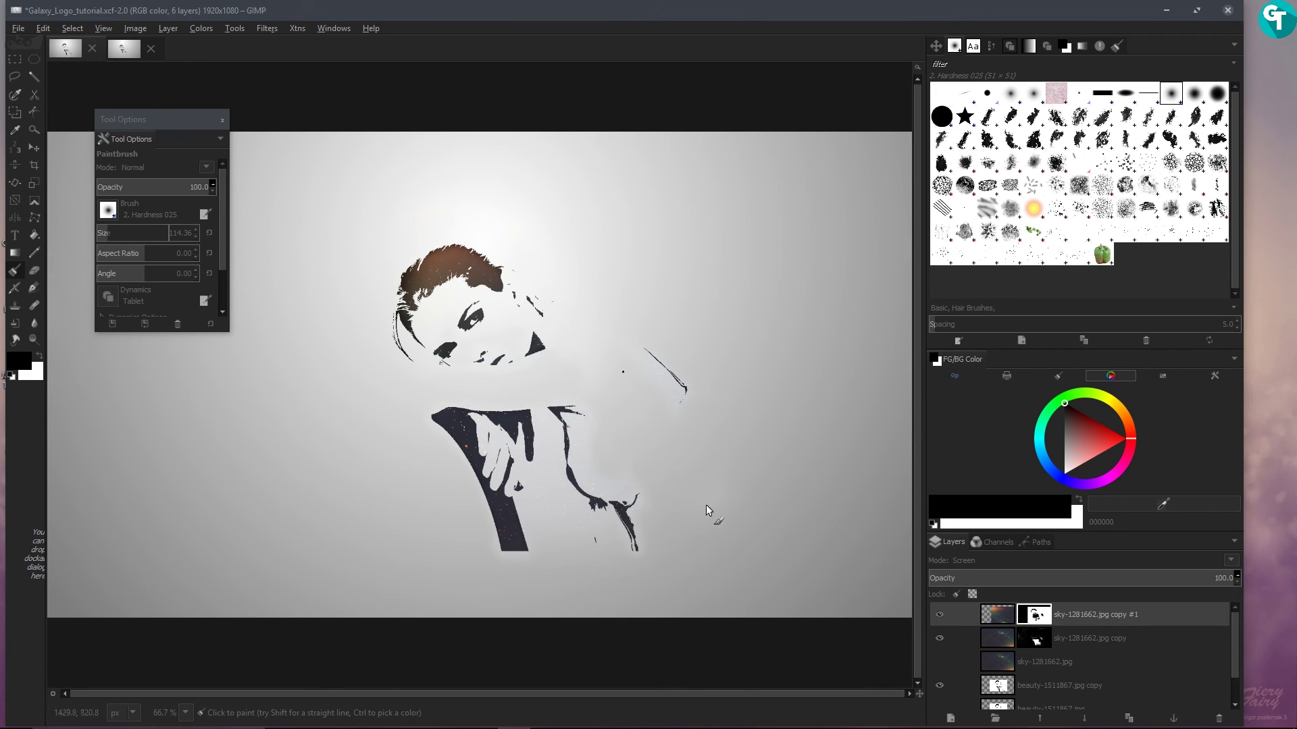
Step: Move the beauty-1511867.jpg copy layer directly below the two sky copies and create a new layer group above all layers
click(1040, 676)
drag(1031, 681, 1039, 658)
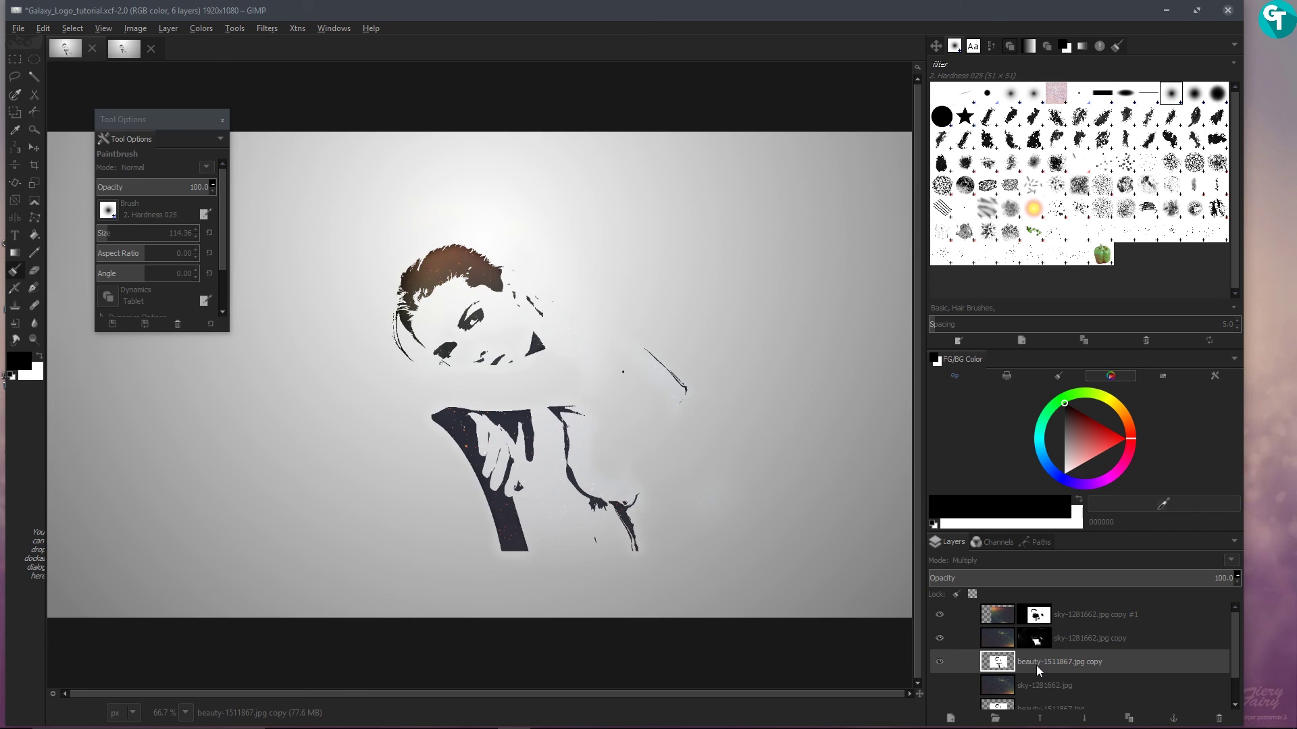
click(1001, 613)
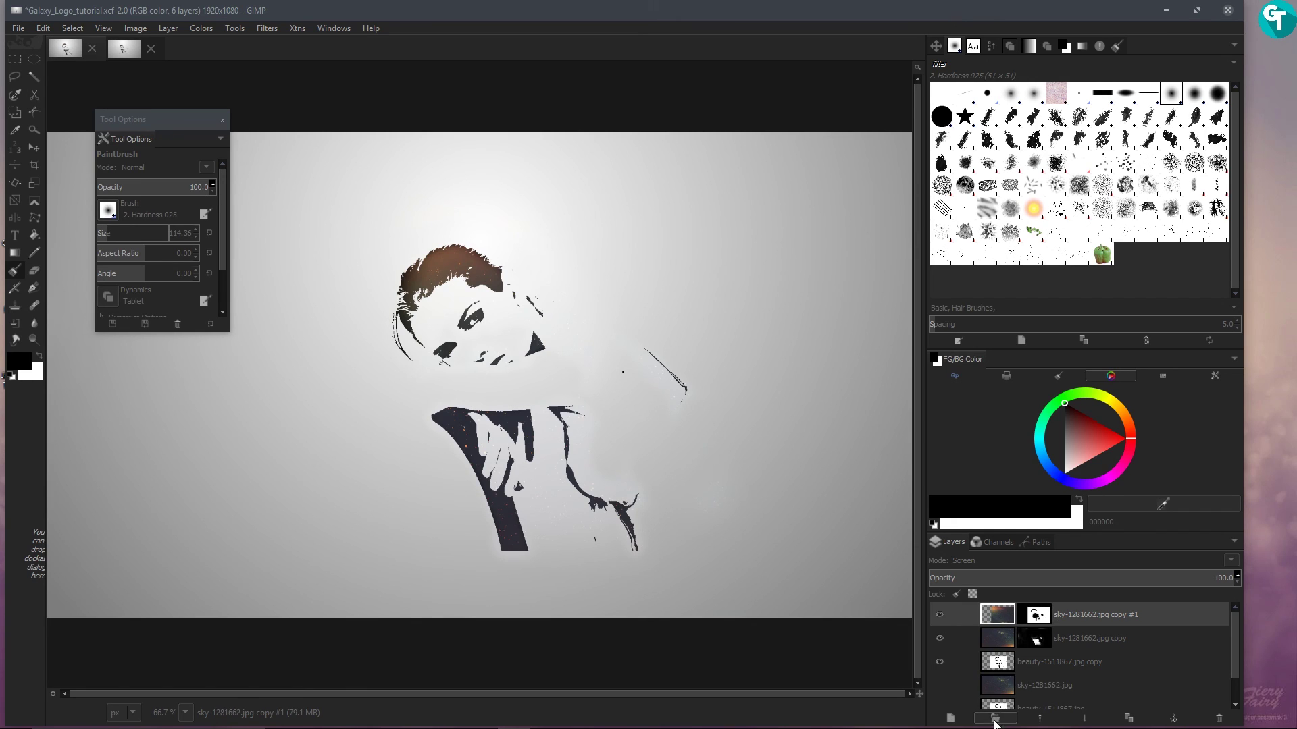
click(995, 718)
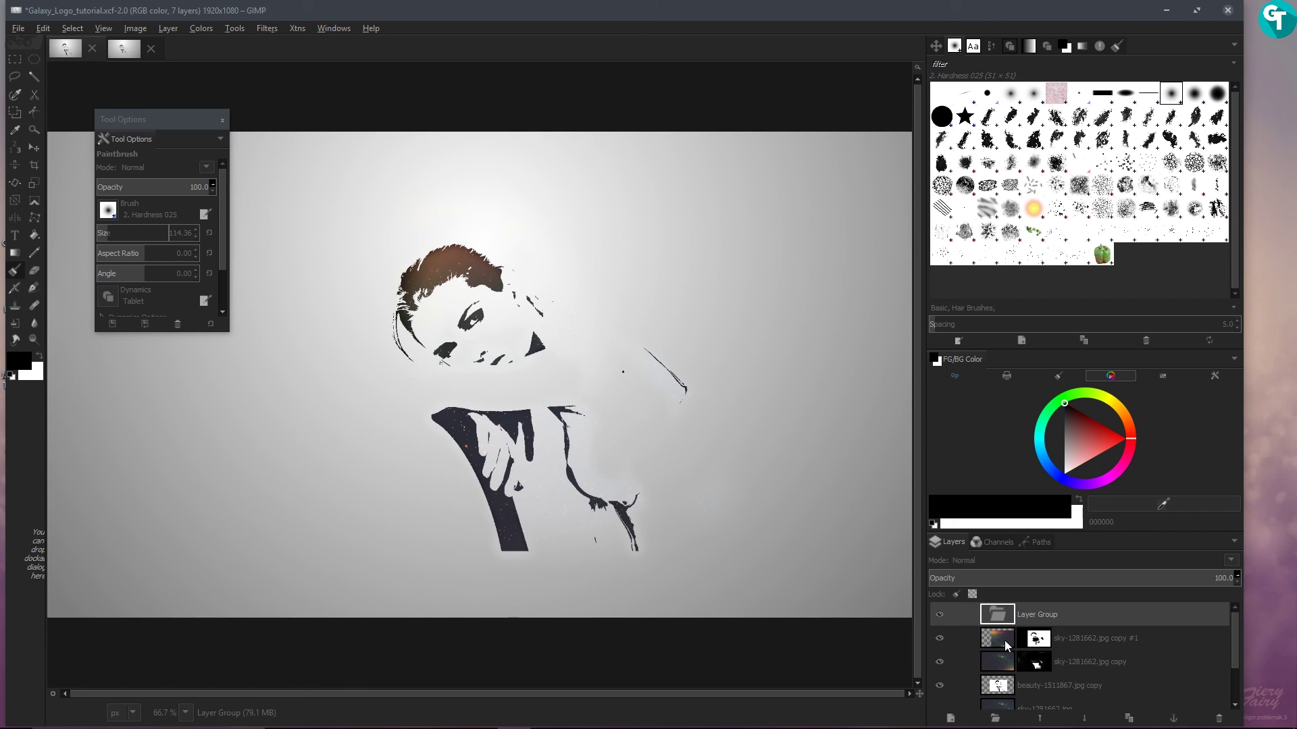
Step: Put both sky-1281662.jpg copies and beauty-1511867.jpg copy into the layer group, and collapse the group
drag(1002, 640, 1011, 616)
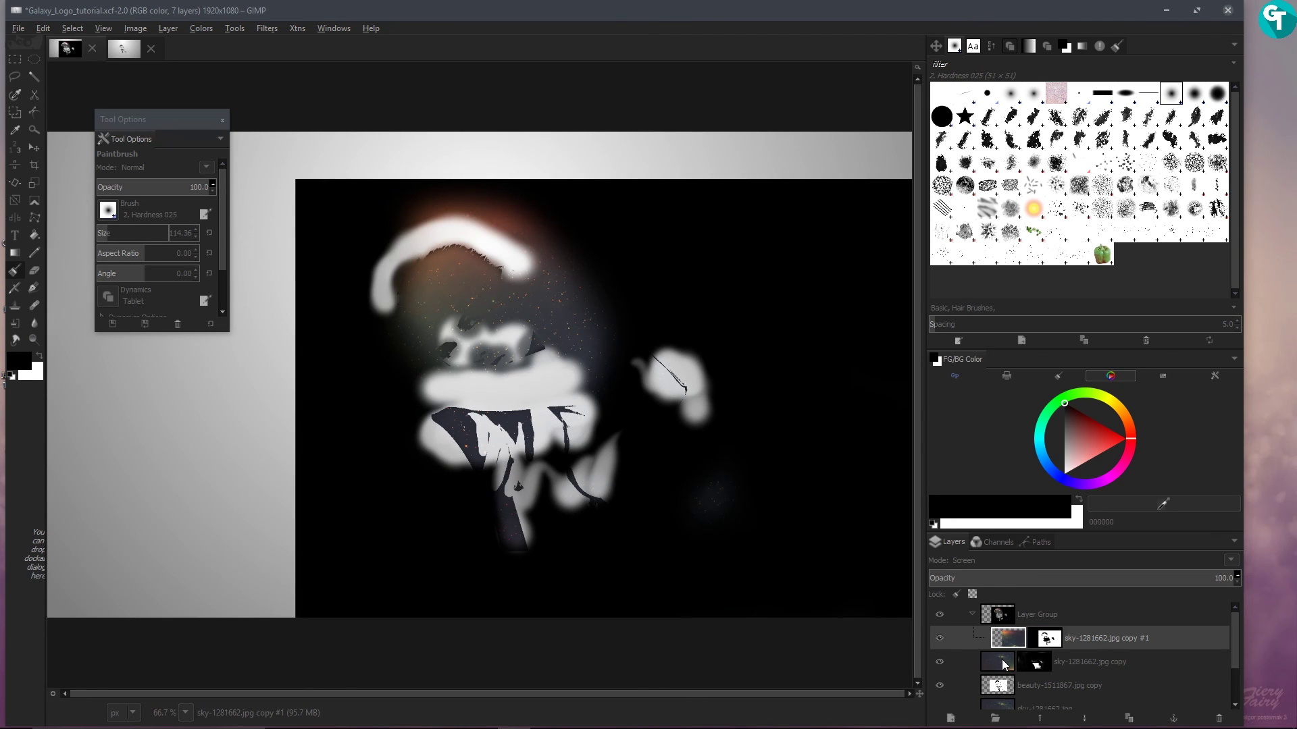
drag(1004, 665, 1008, 629)
click(973, 615)
click(1011, 618)
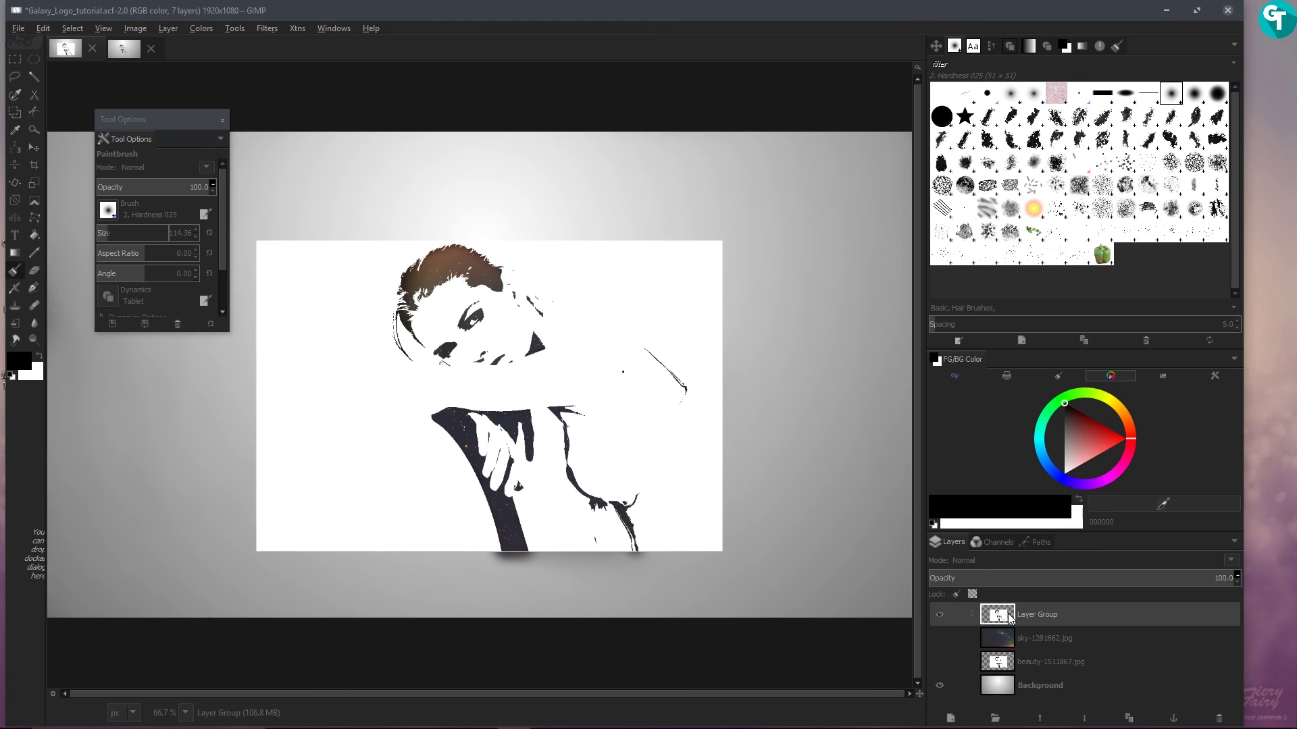
Step: Set the layer group's blend mode to Multiply
click(991, 557)
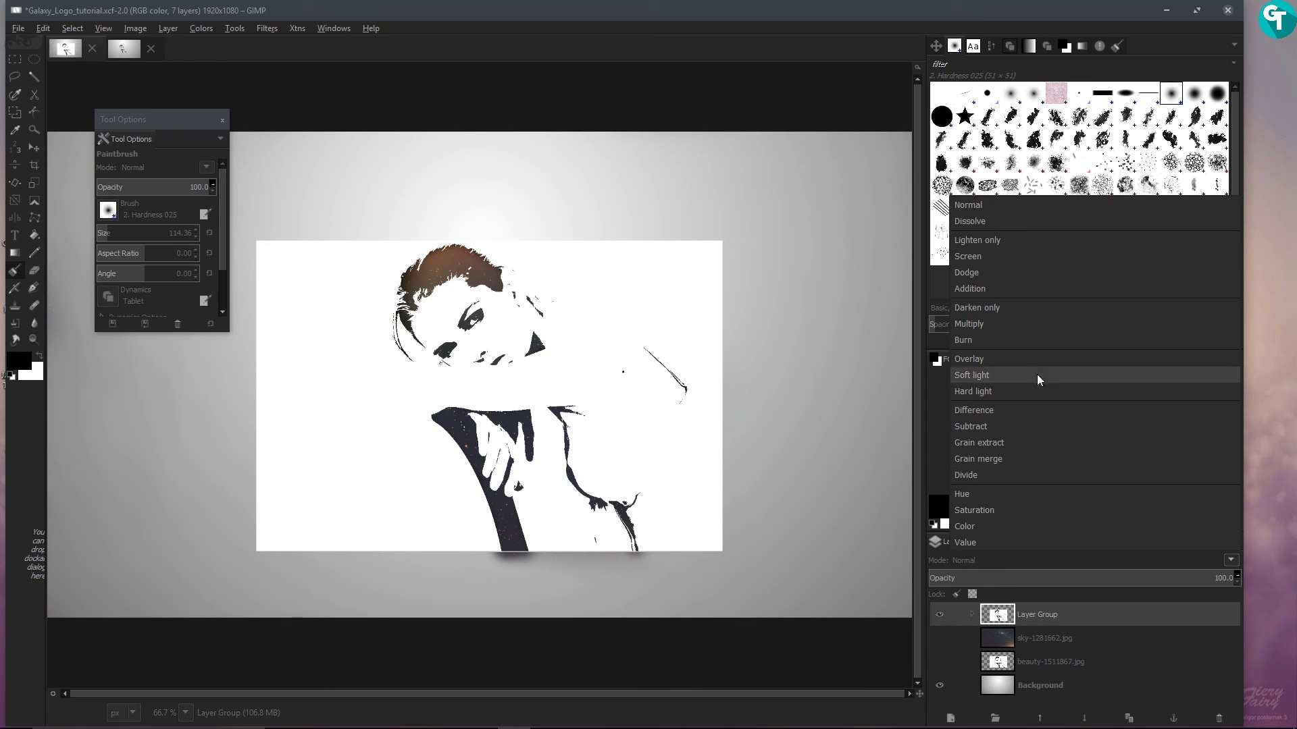
click(1006, 275)
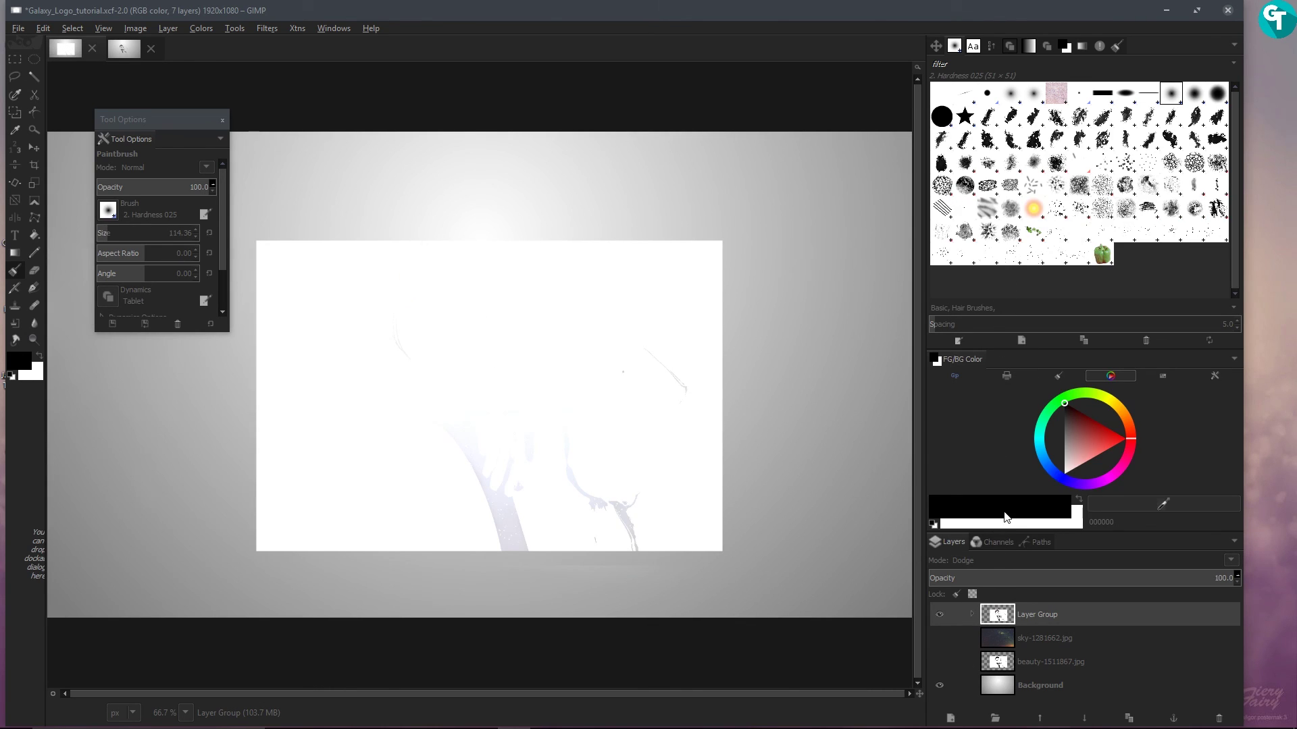
scroll(999, 564, down, 2)
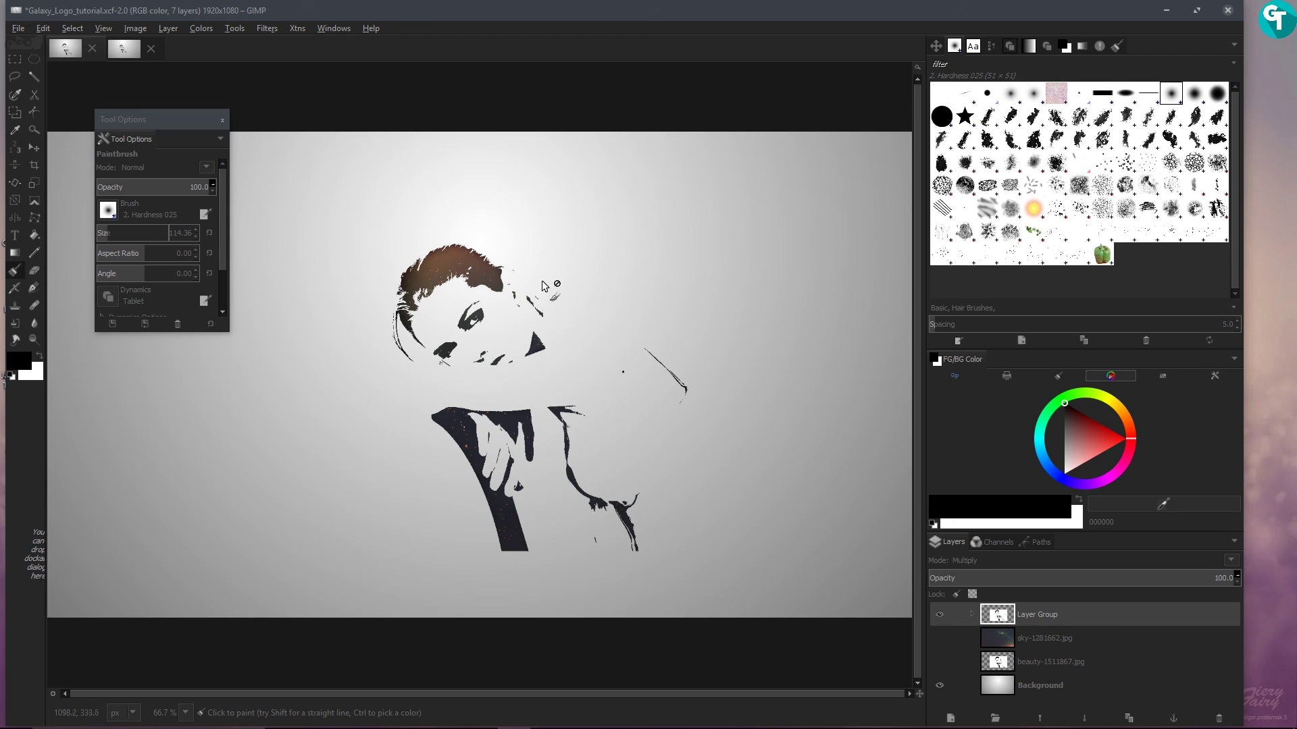
Step: Scale the layer group down to about 1658 × 917 px and reposition it near the middle of the canvas
key(minus)
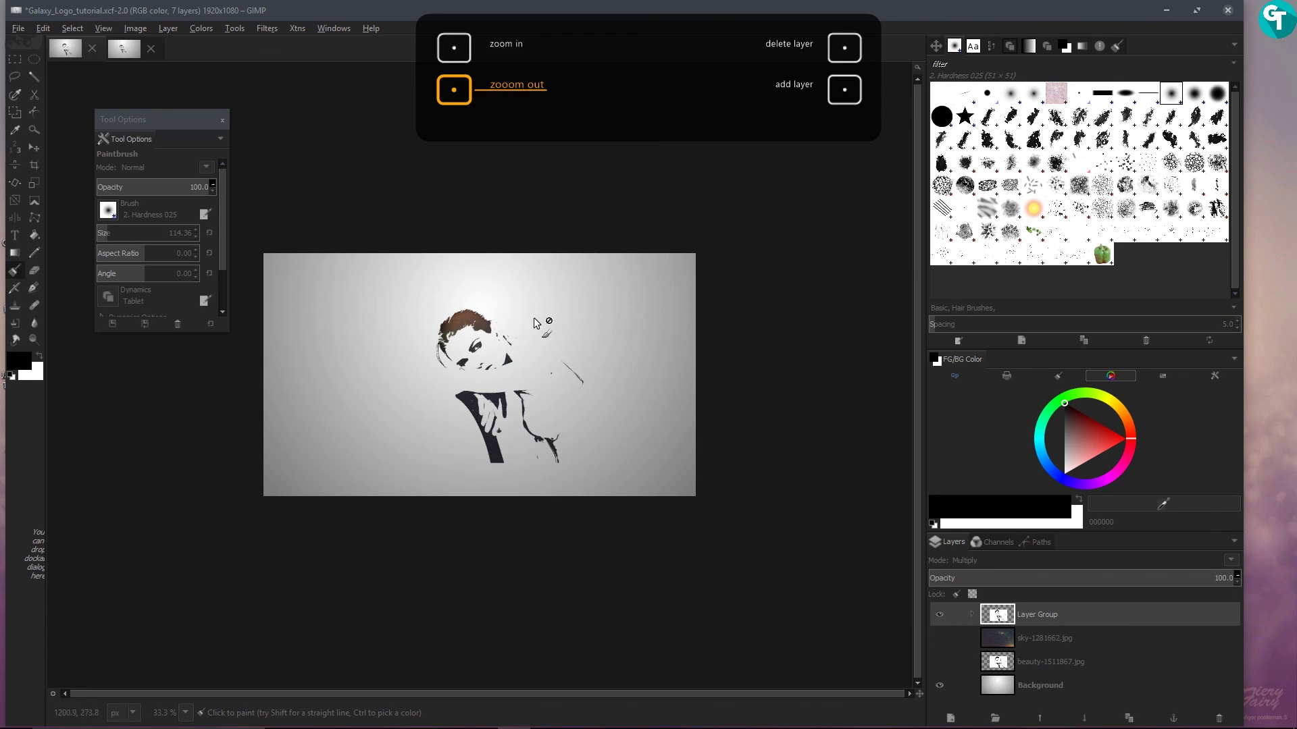
key(shift+s)
click(560, 292)
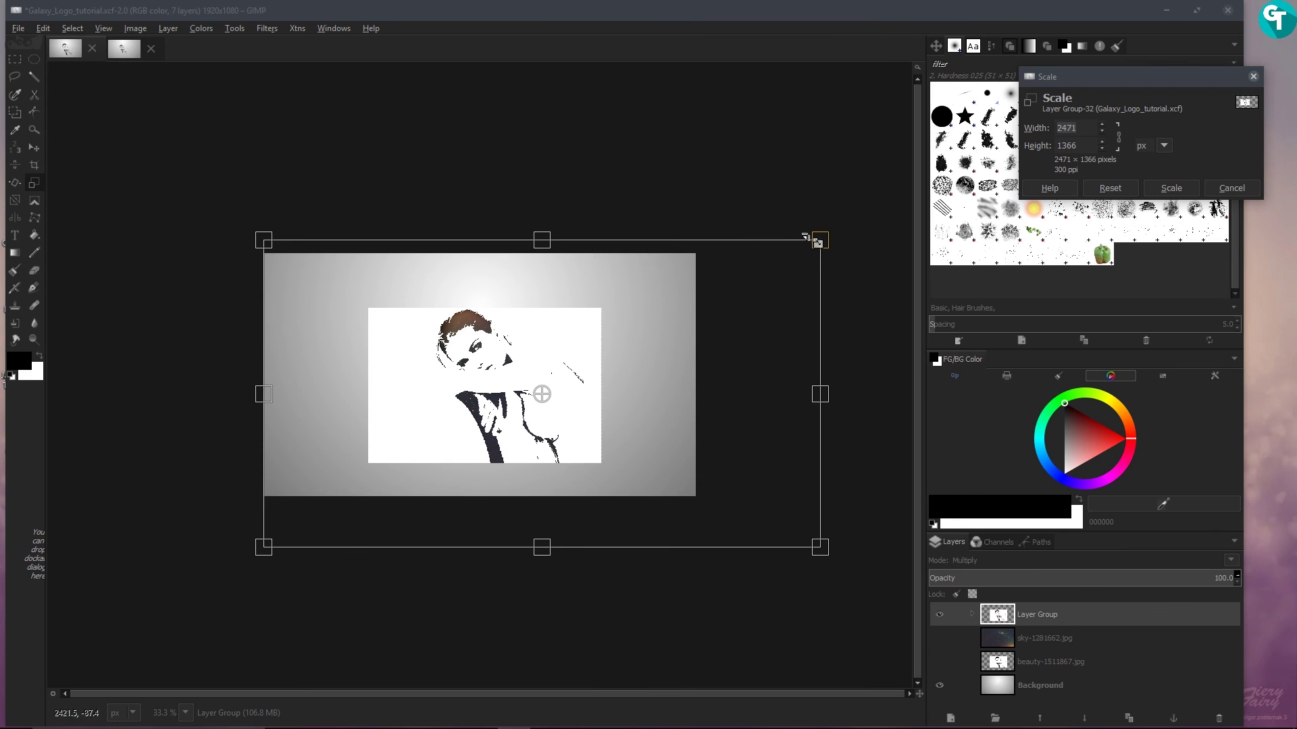
drag(821, 243, 637, 342)
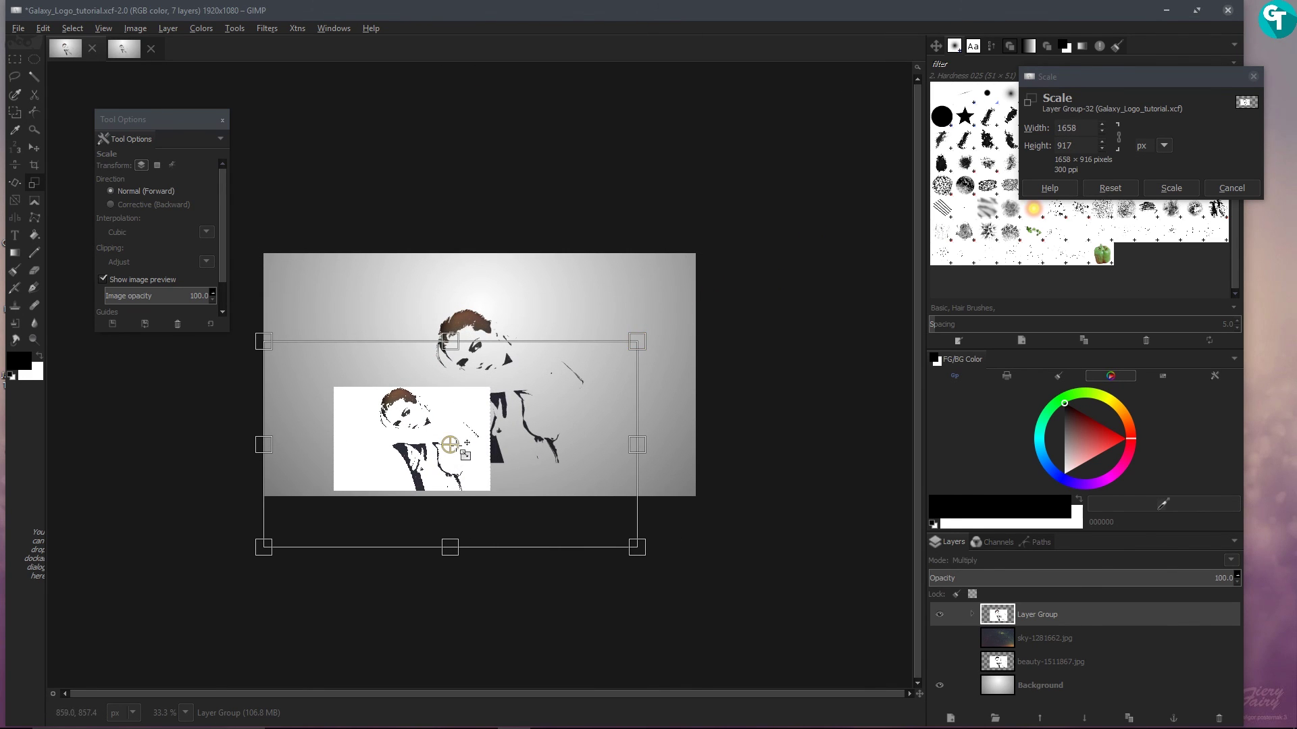
drag(451, 446, 513, 374)
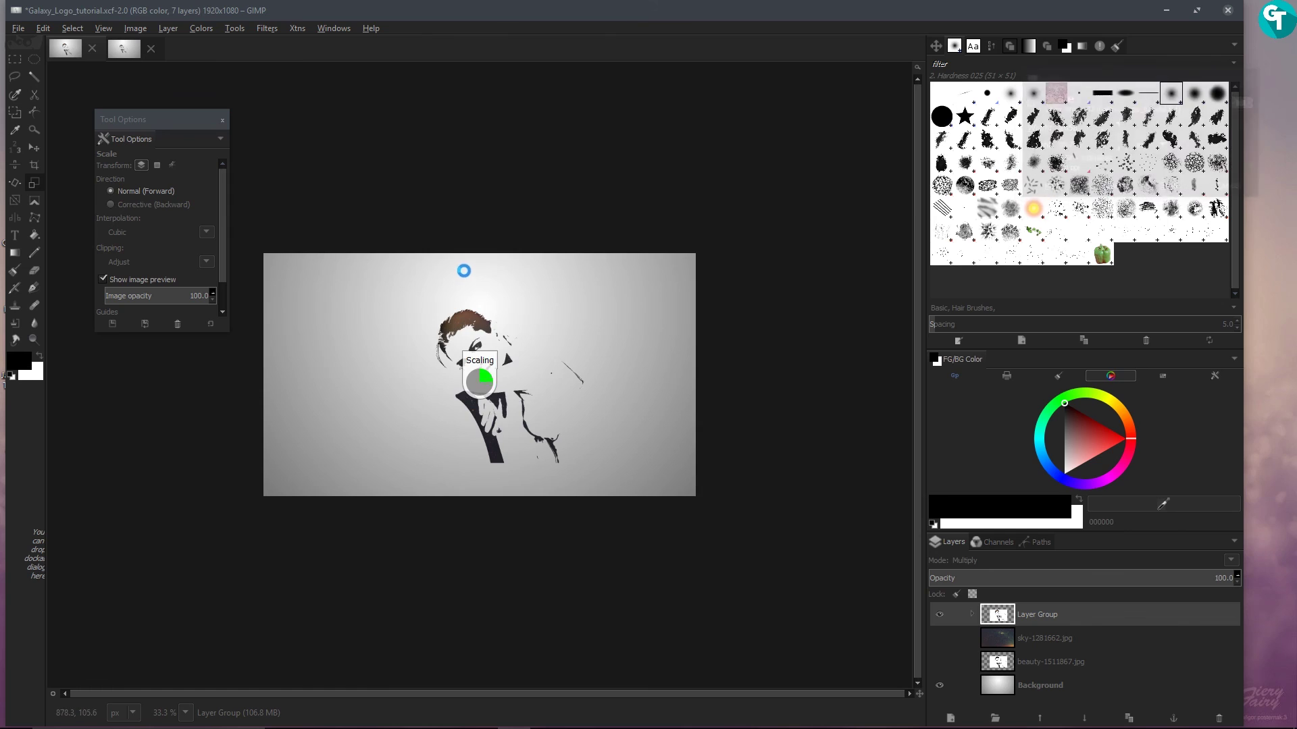
key(Return)
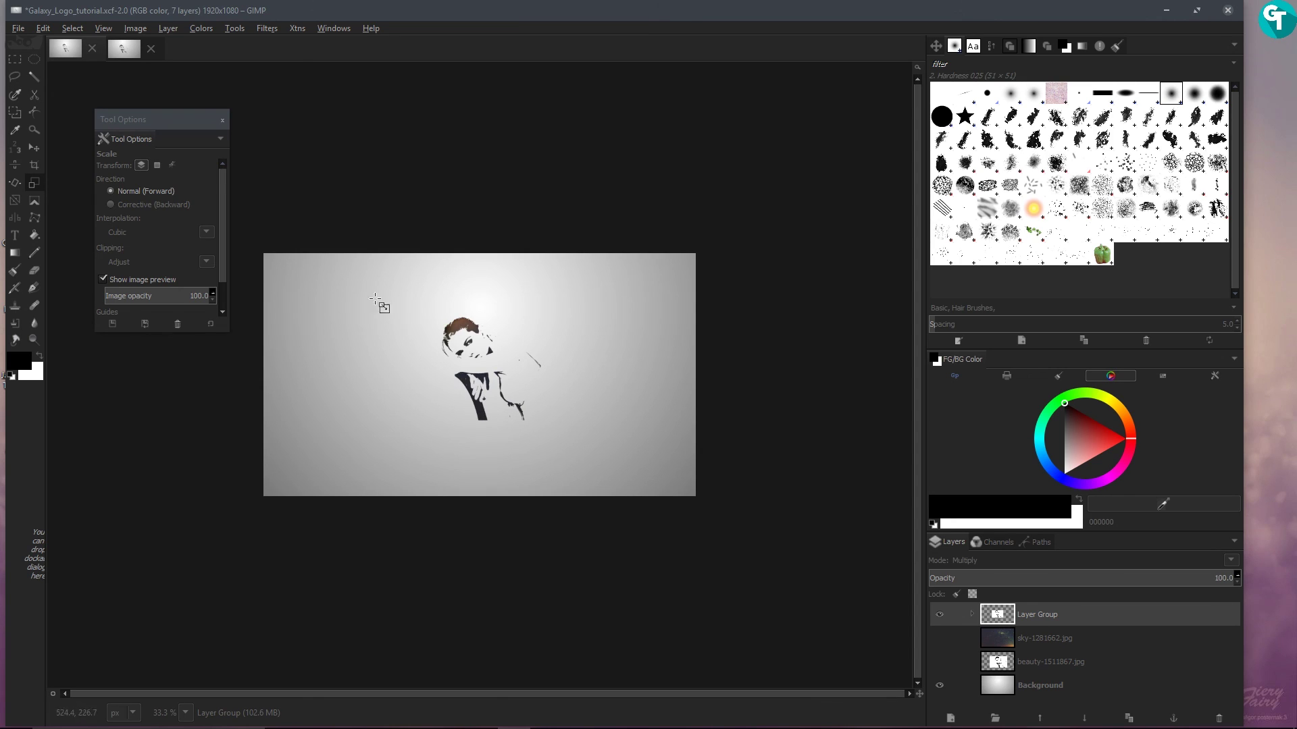
Step: Add a horizontal guide at 50 percent of the image
click(136, 28)
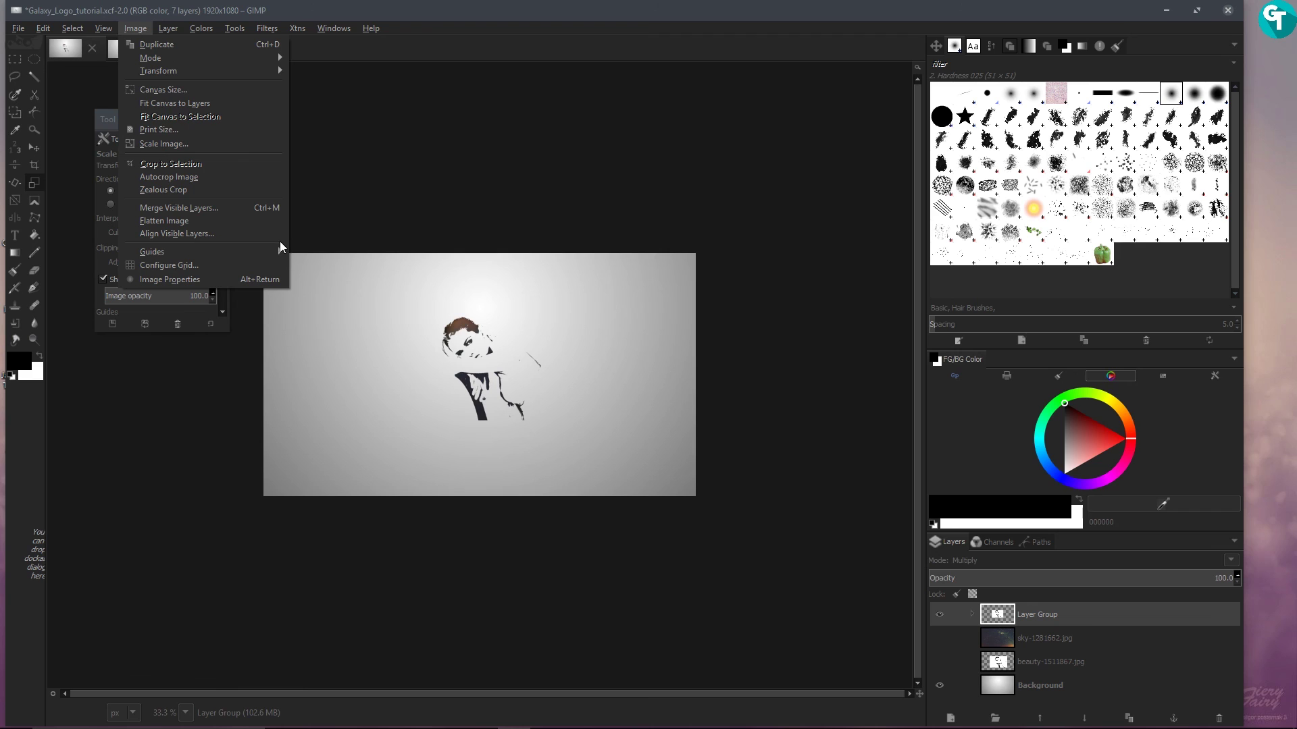
mouse_move(278, 246)
click(325, 249)
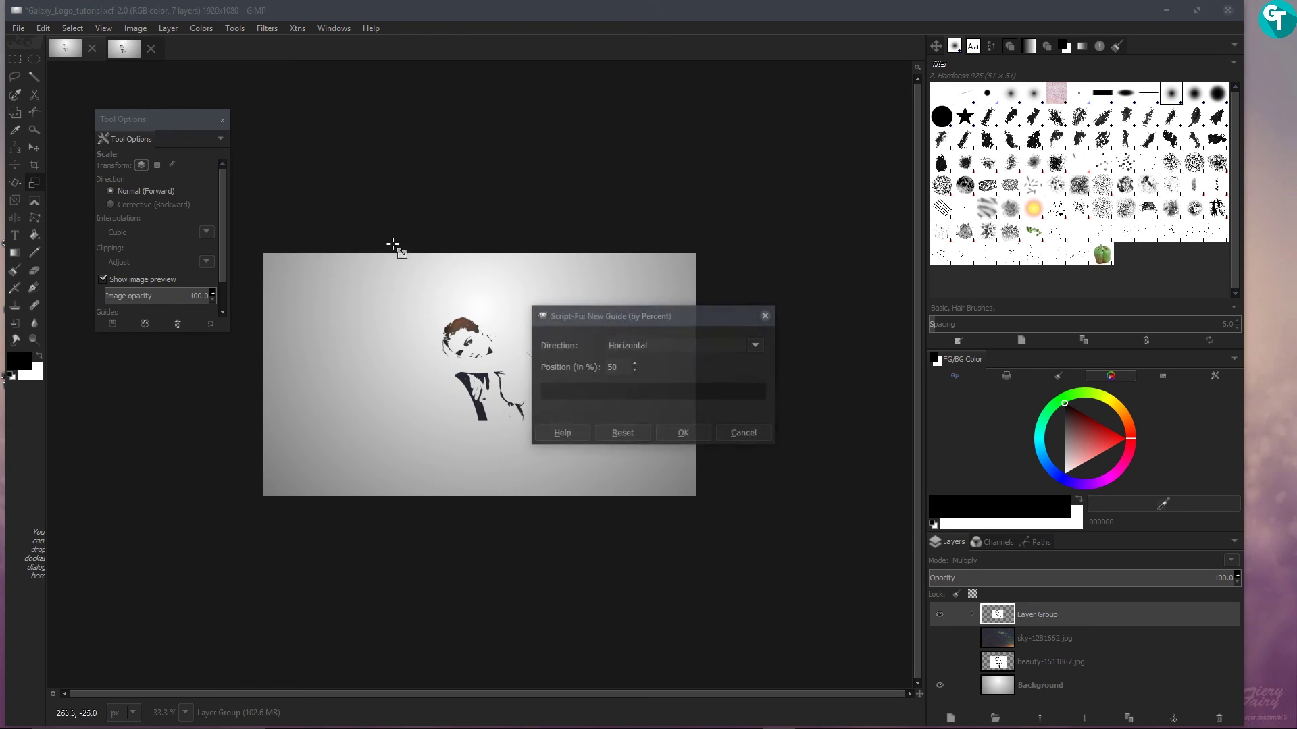
click(690, 438)
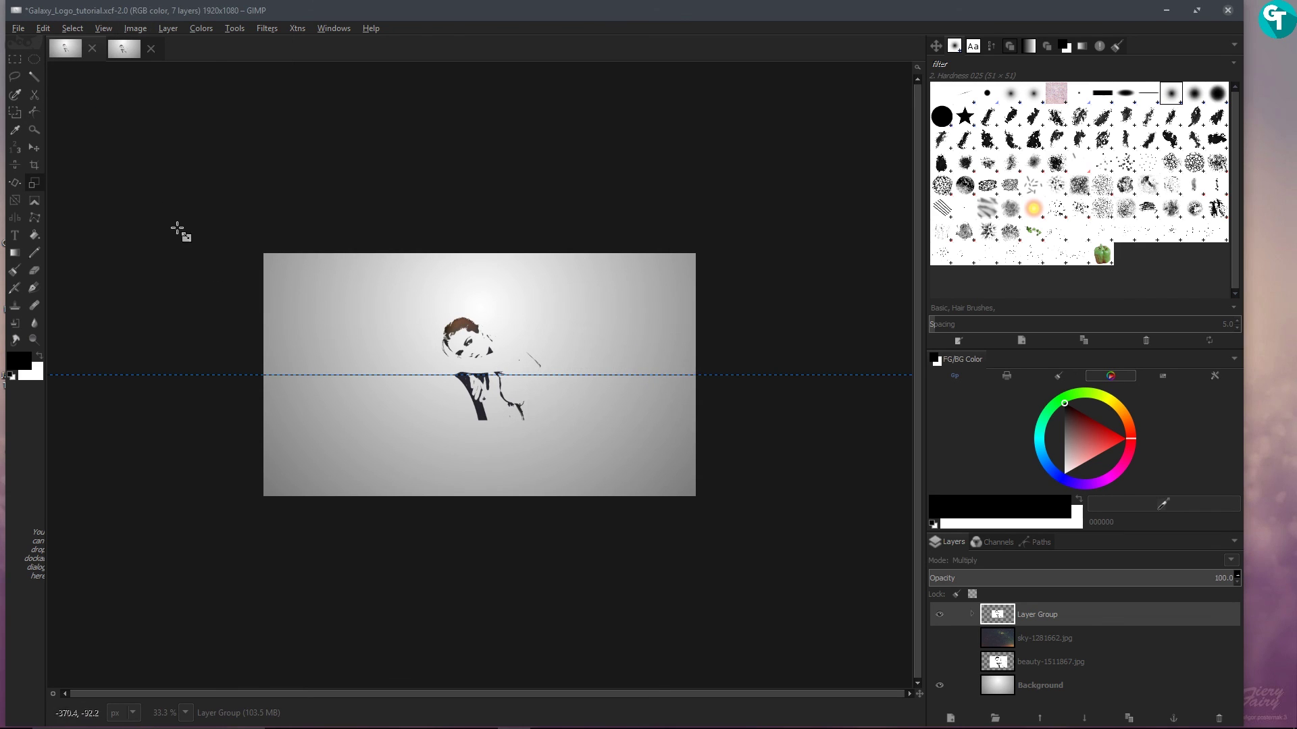
Step: Add a vertical guide at 50 percent of the image
click(137, 30)
mouse_move(261, 252)
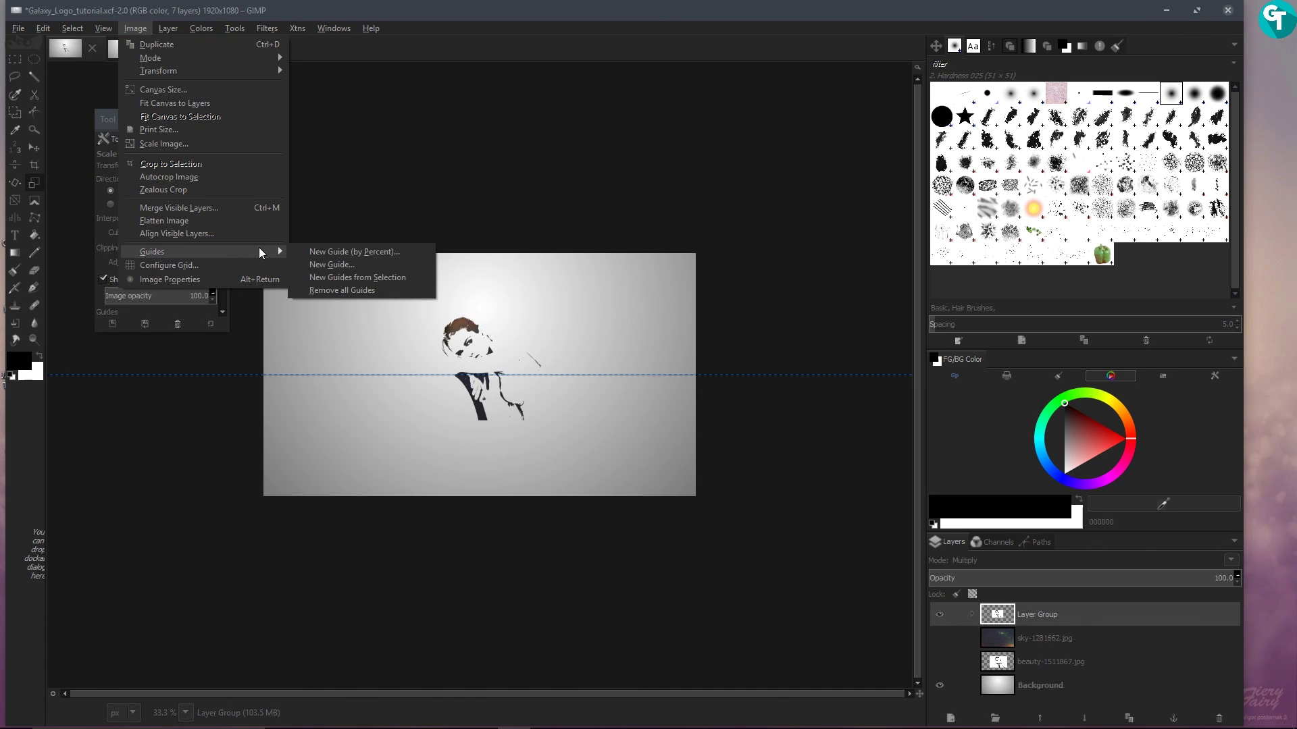
click(317, 252)
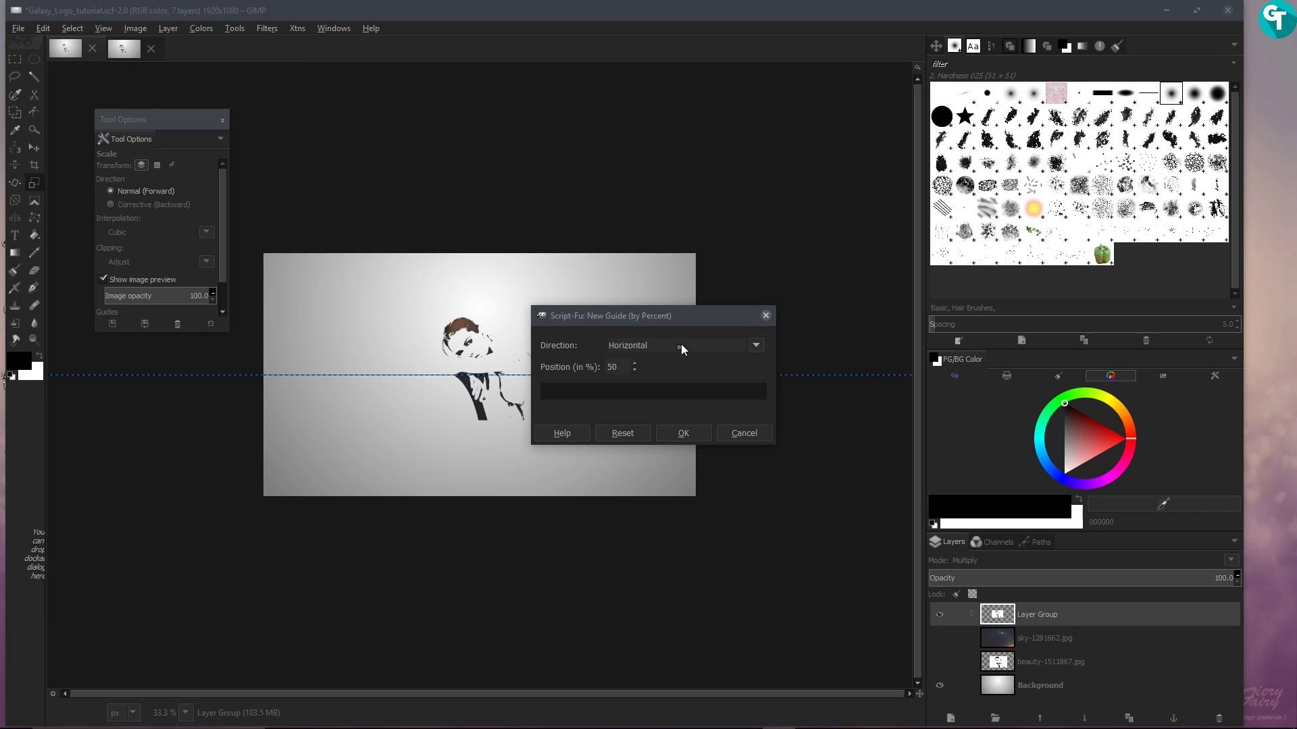
click(681, 345)
click(666, 371)
click(687, 427)
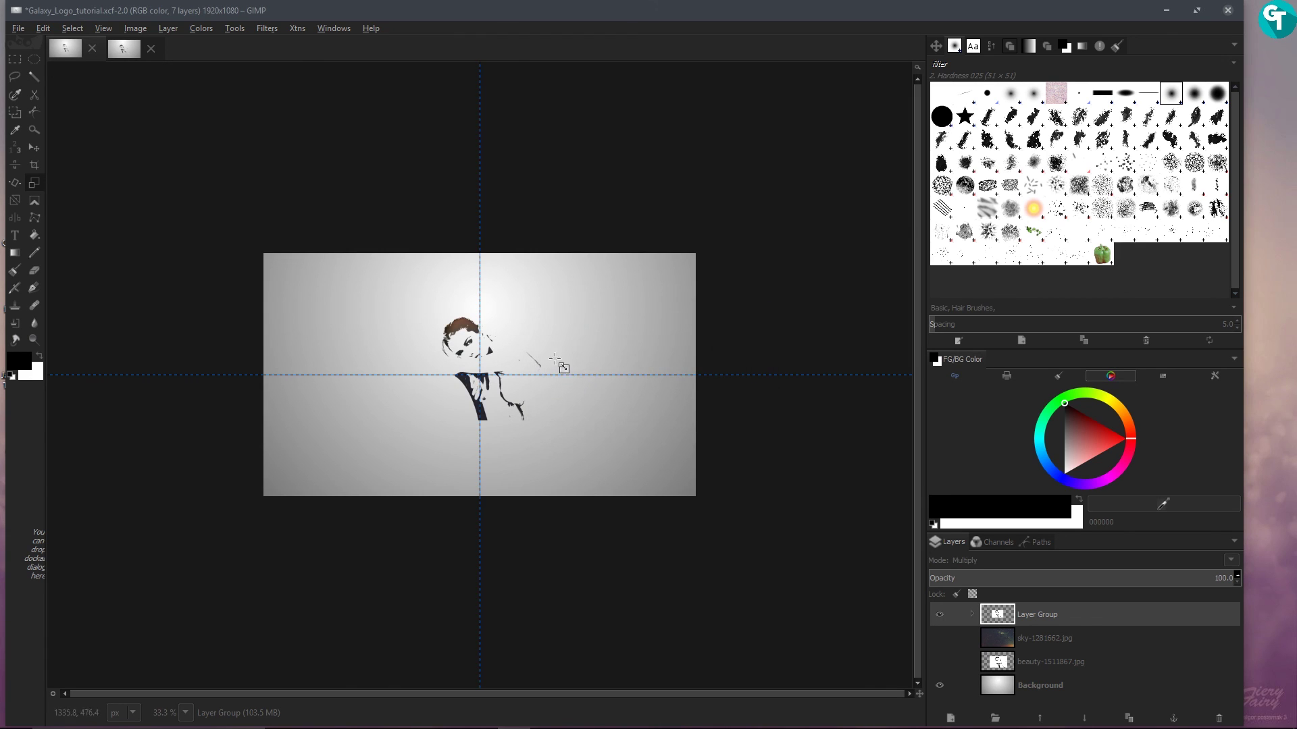
Step: Move the layer group about 82 px left and 5 px down to centre the portrait on the guides
key(m)
mouse_move(504, 361)
mouse_down()
mouse_move(475, 362)
mouse_move(487, 365)
mouse_up()
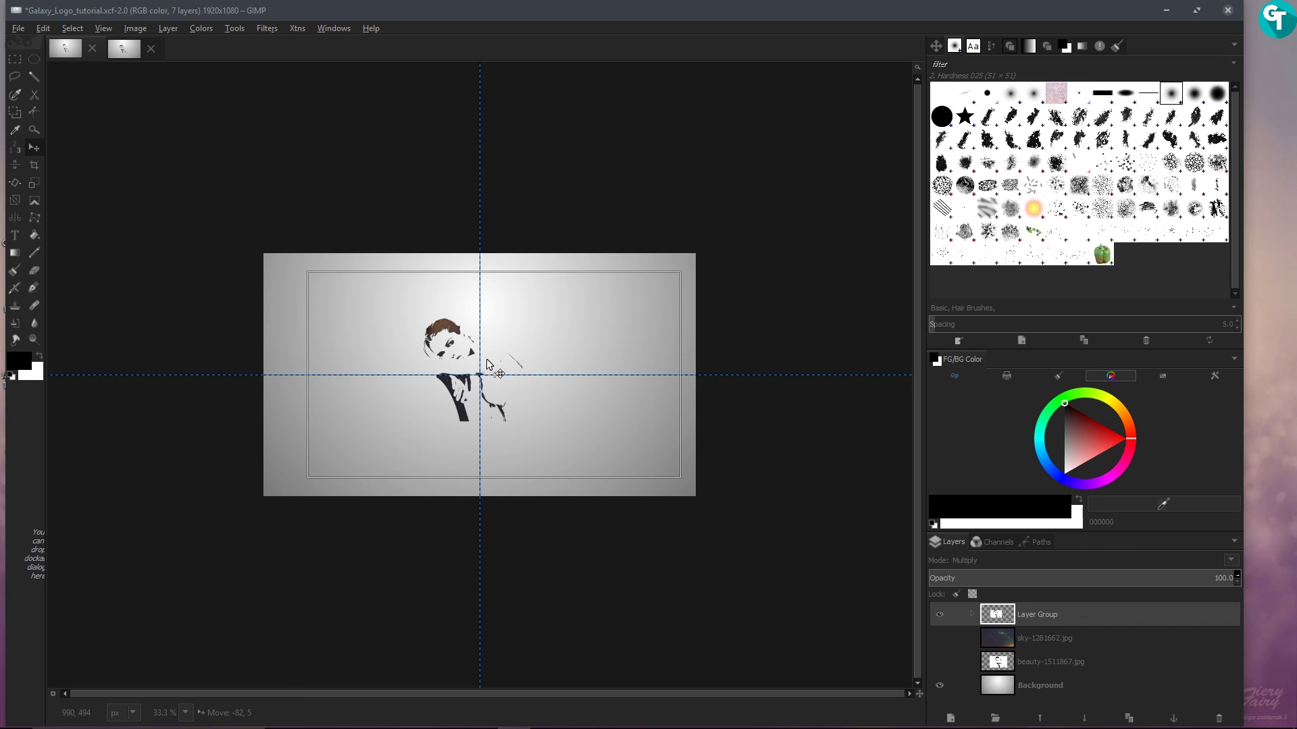
drag(486, 362, 488, 363)
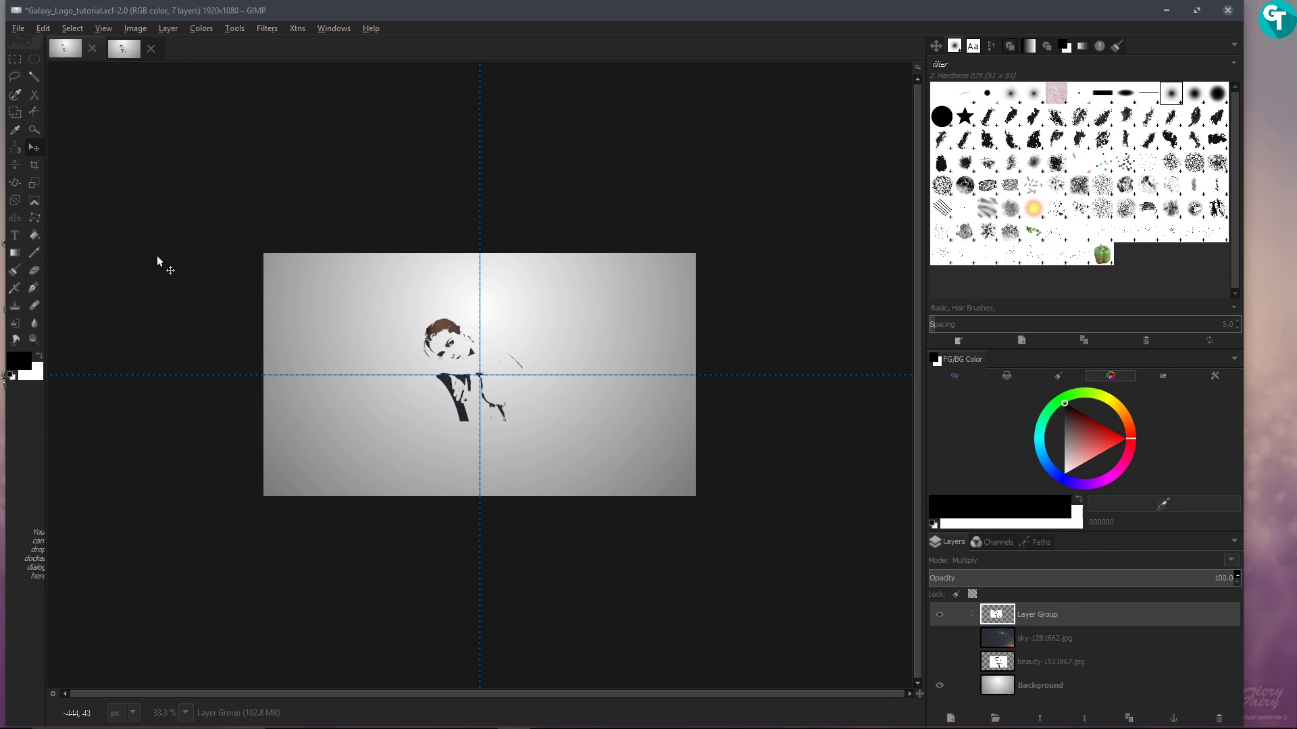
Step: Set the foreground color to dark gray 4d4d4d
click(19, 360)
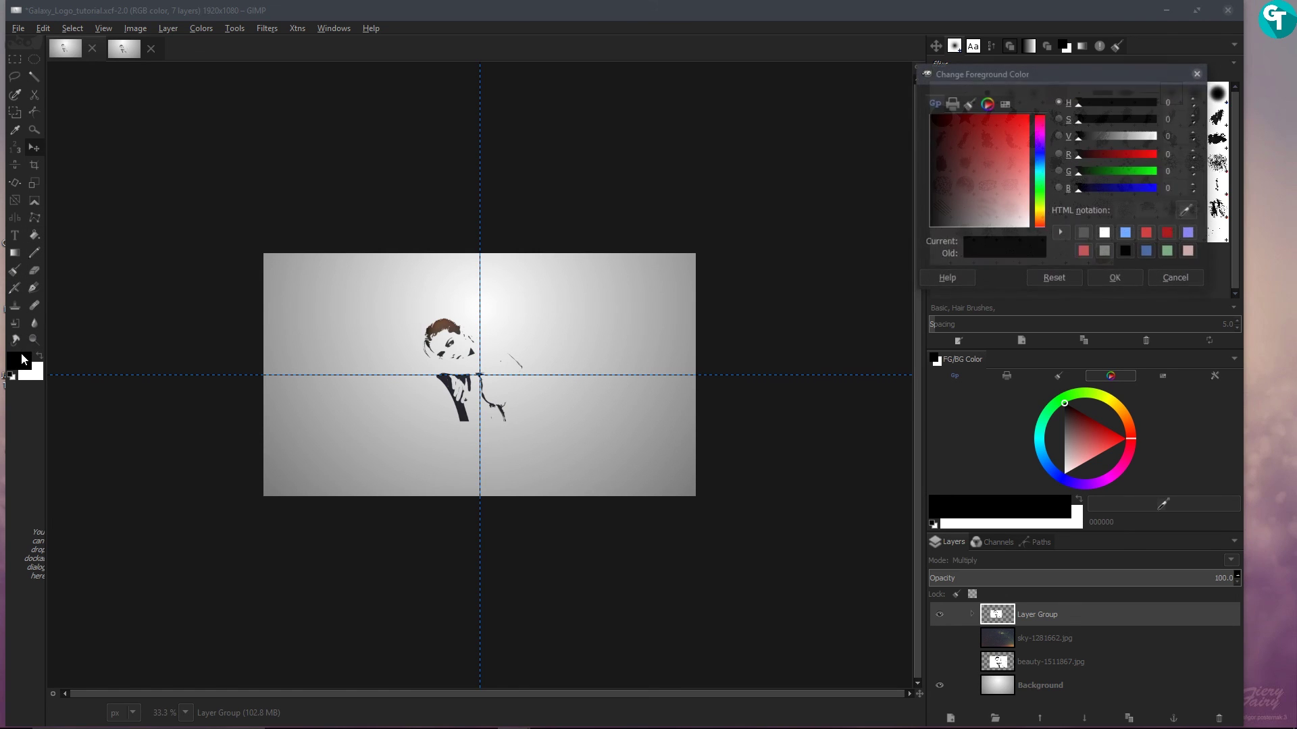
click(1084, 233)
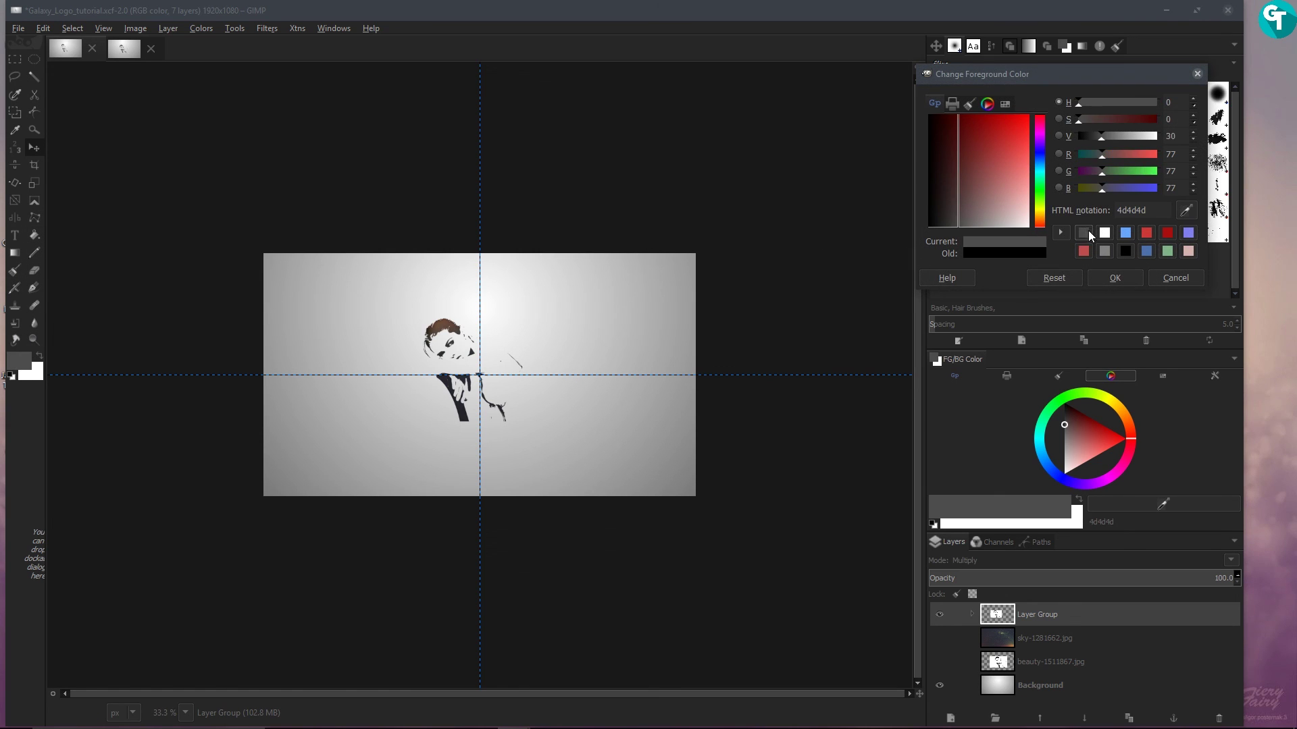
click(1109, 275)
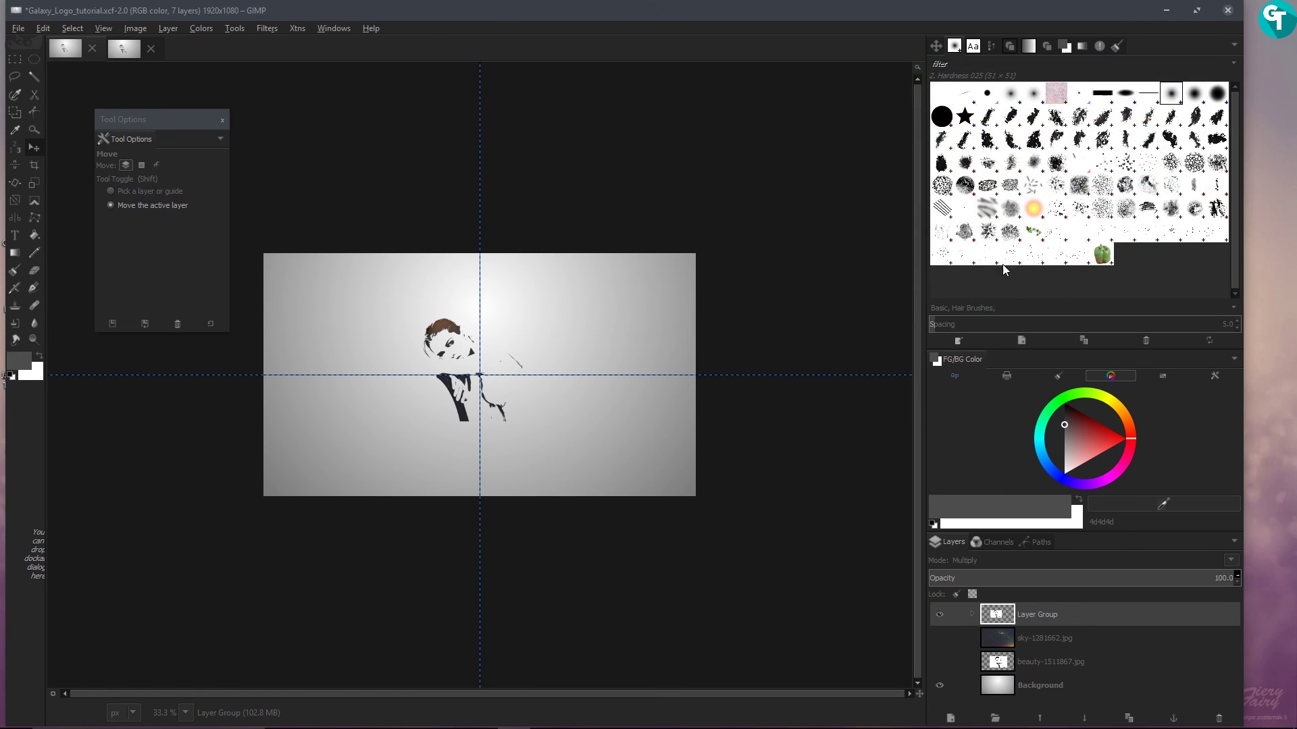
Step: Add the text "Into the GalaxY" in 176 px Sans below the portrait, and switch to the Pencil tool
click(15, 235)
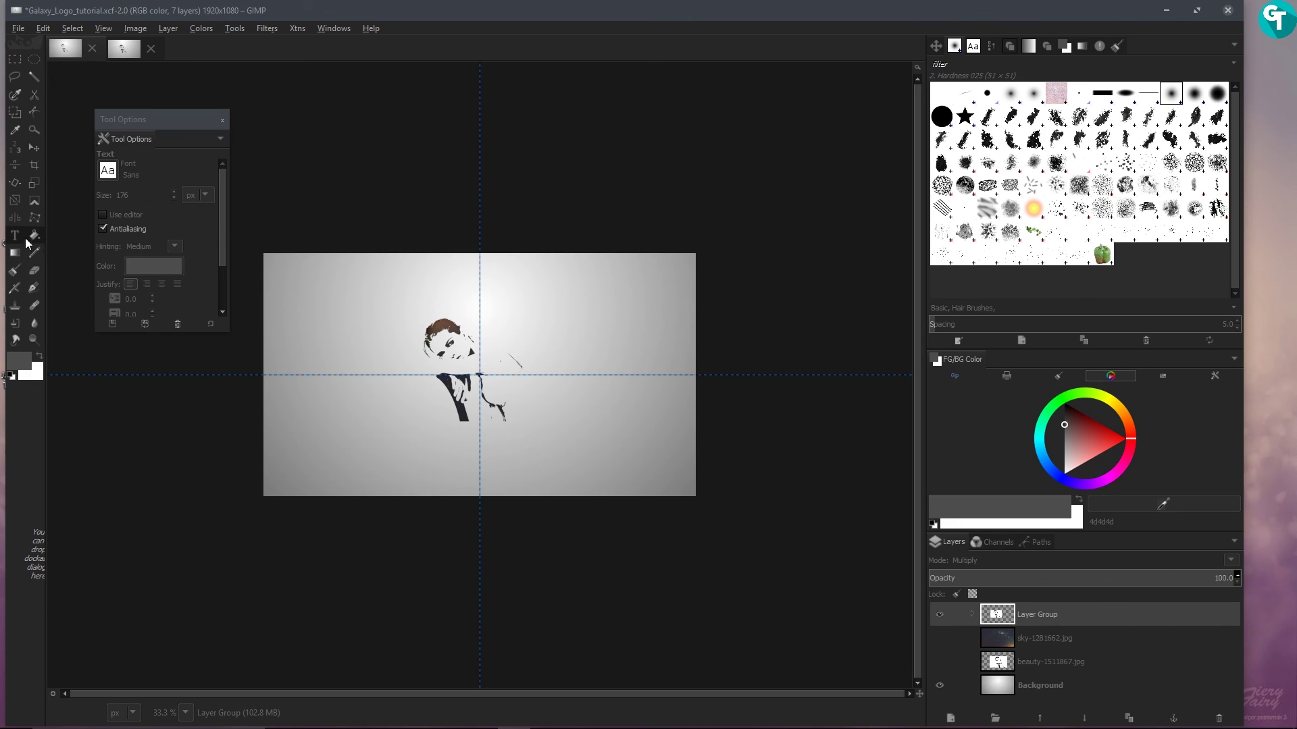
click(400, 445)
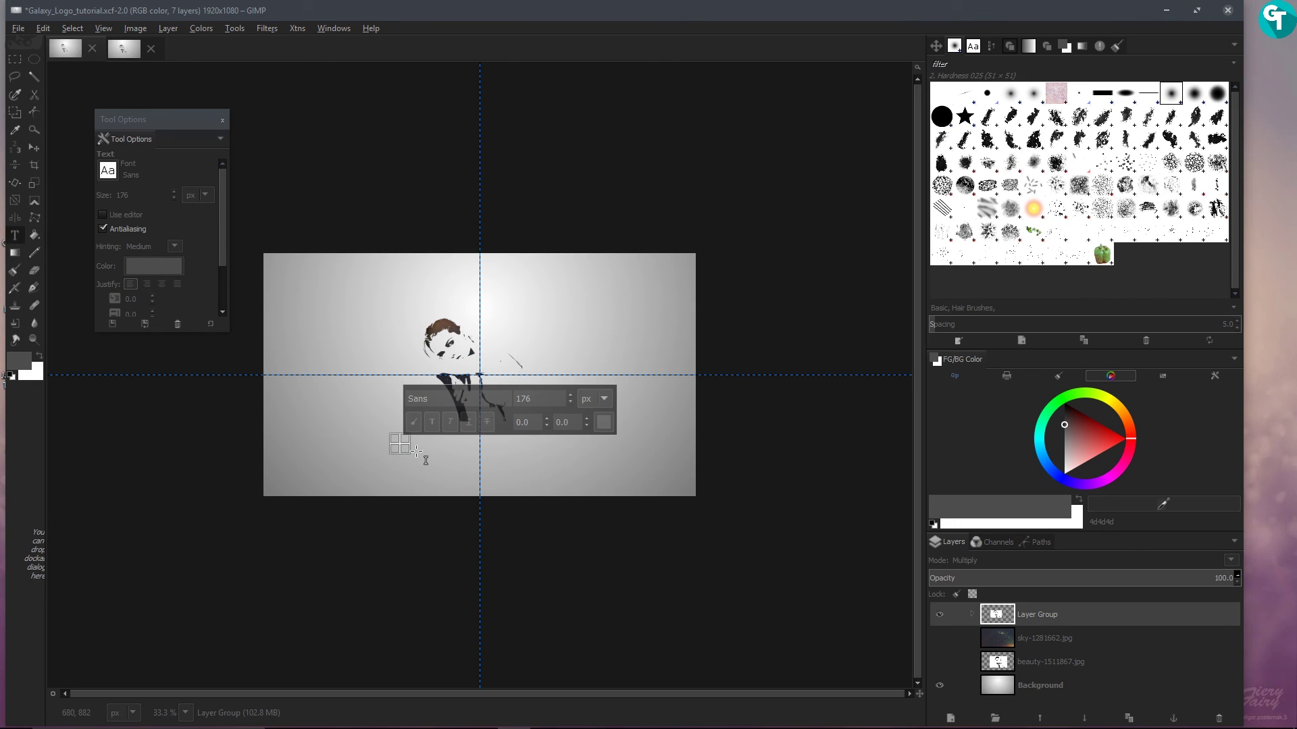
text(In)
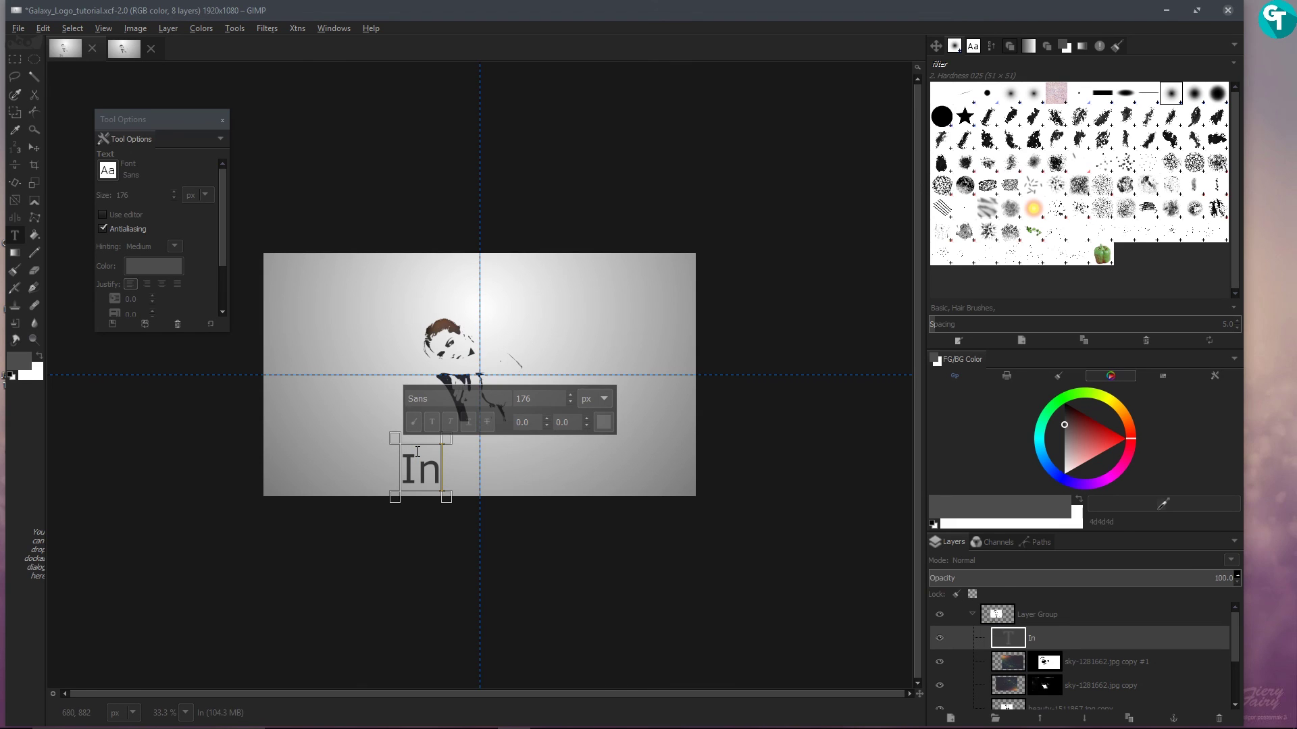
text(to the )
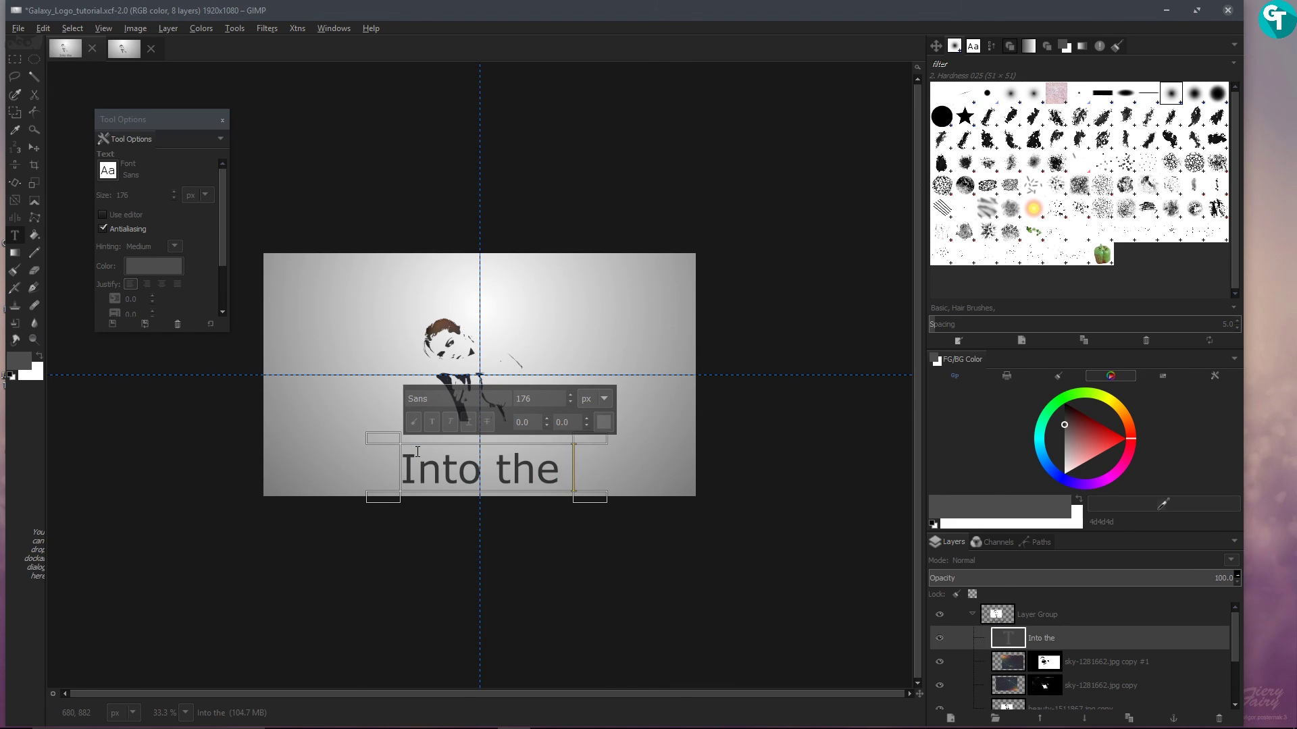
text(GalaxY)
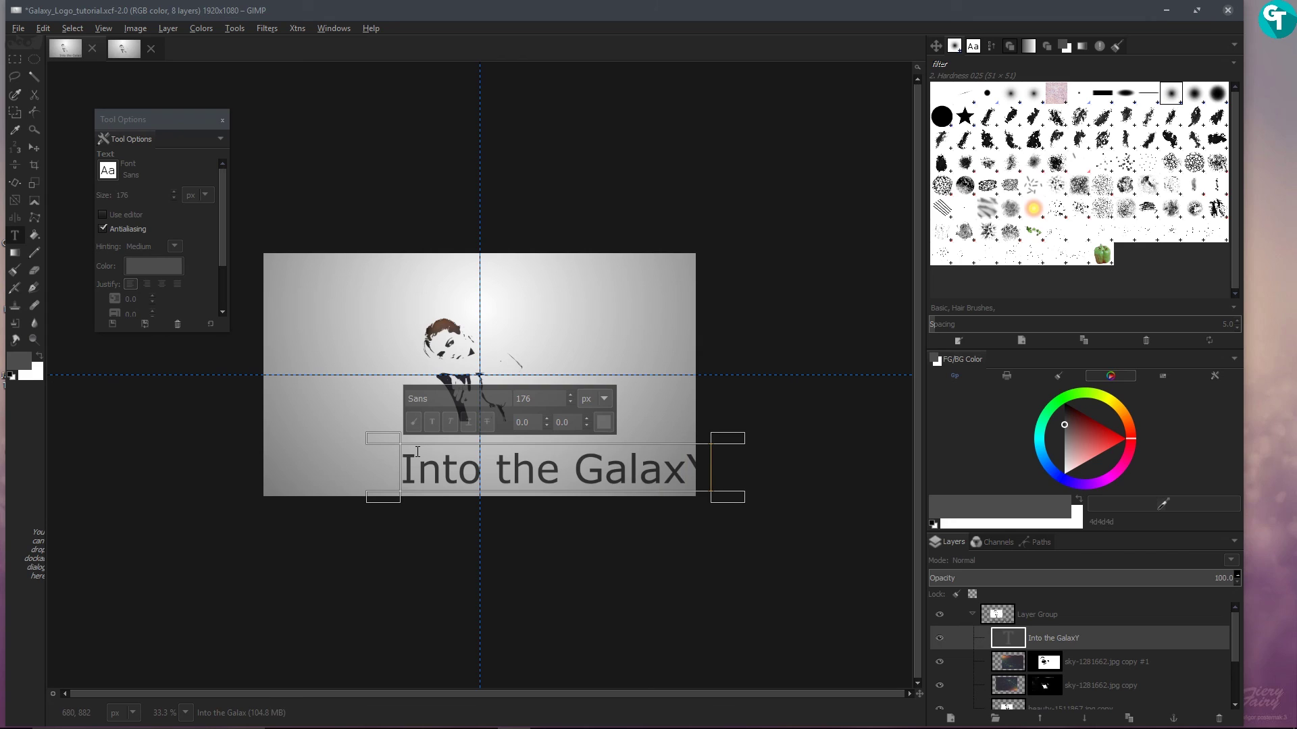
text(n)
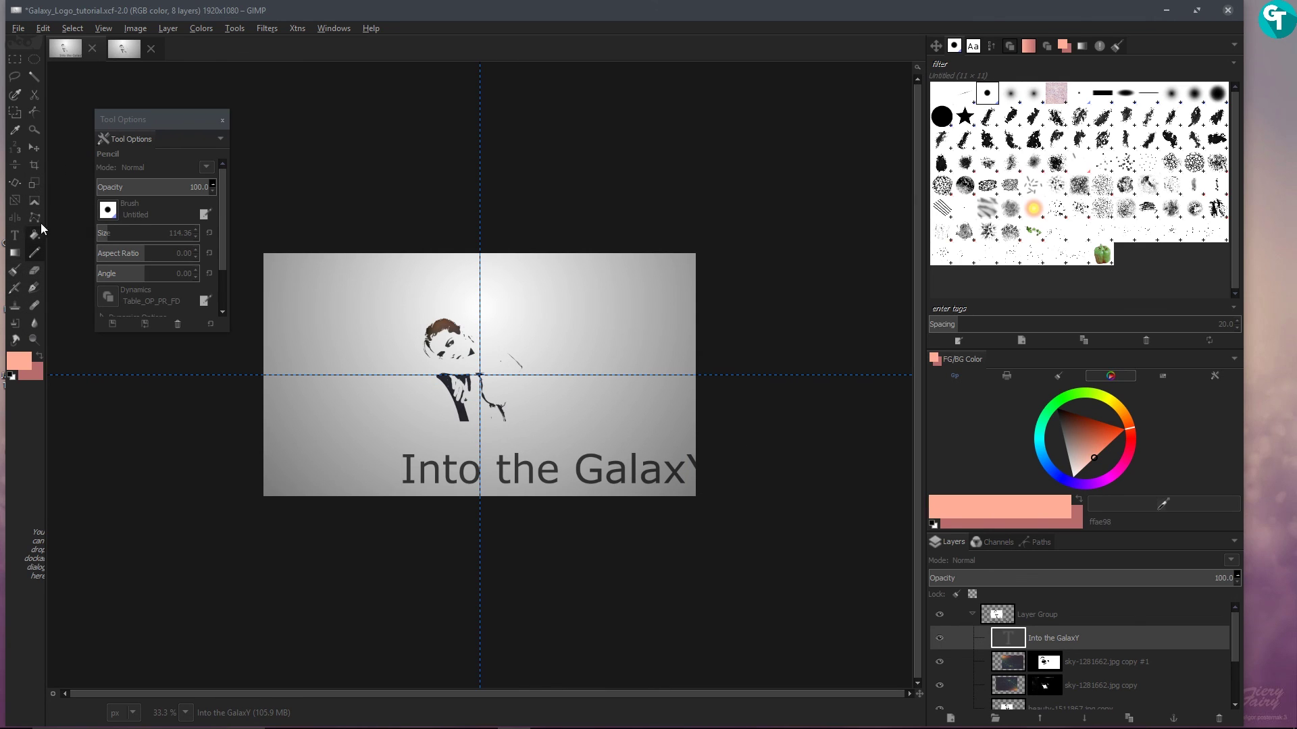
Step: Move the "Into the GalaxY" caption up and left so it fits inside the image, and set its font to Altamonte Personal Use
click(33, 148)
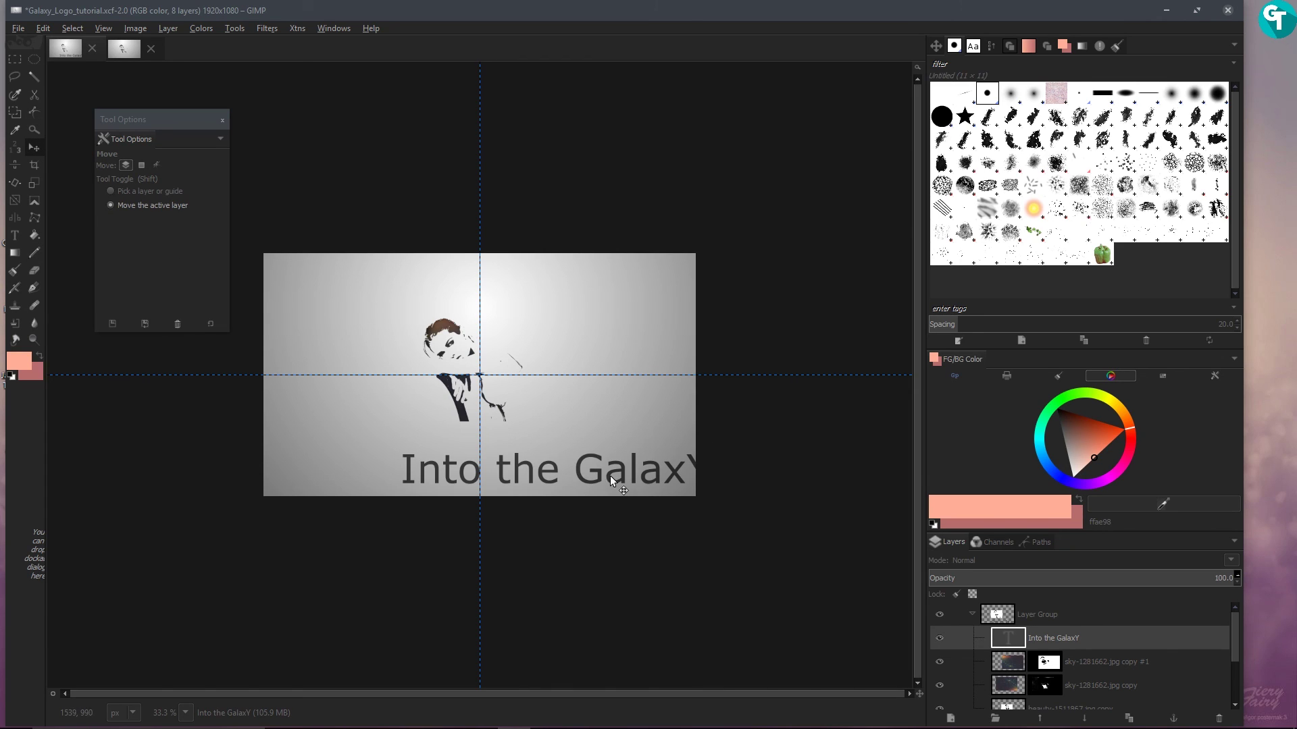
drag(610, 476, 550, 443)
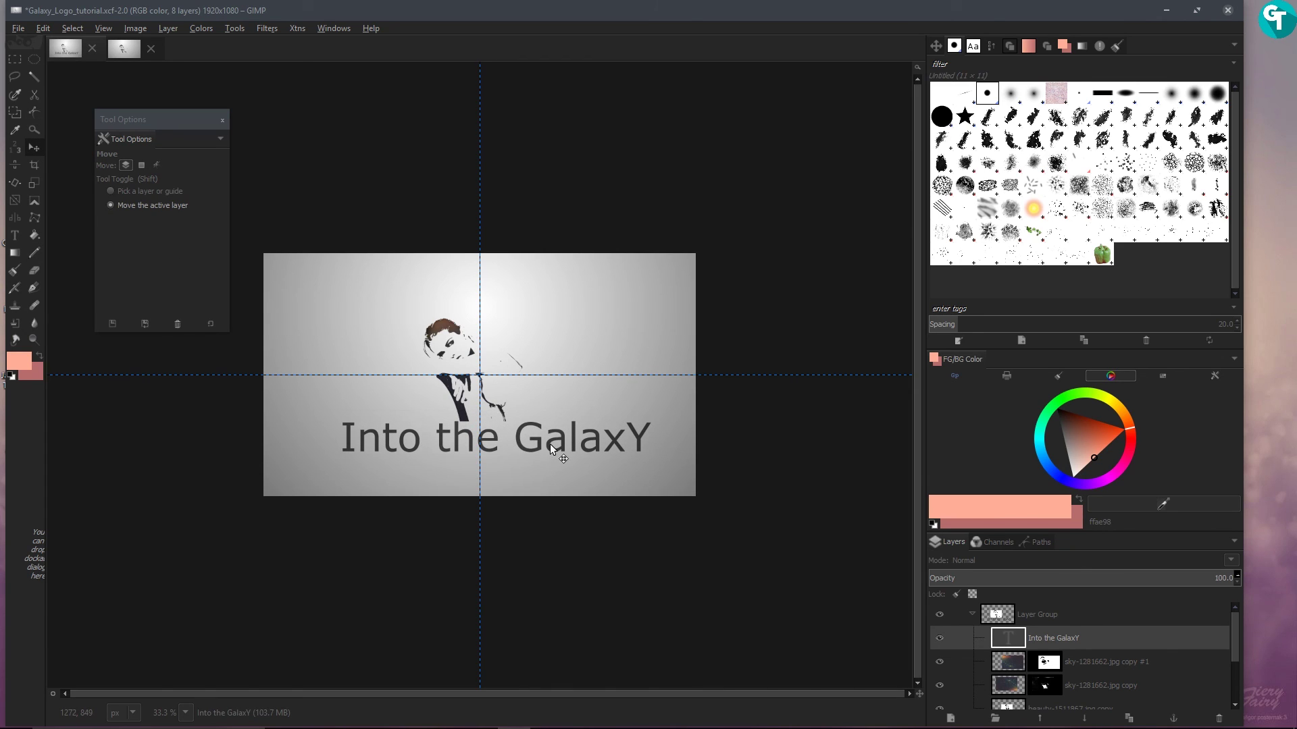
click(15, 235)
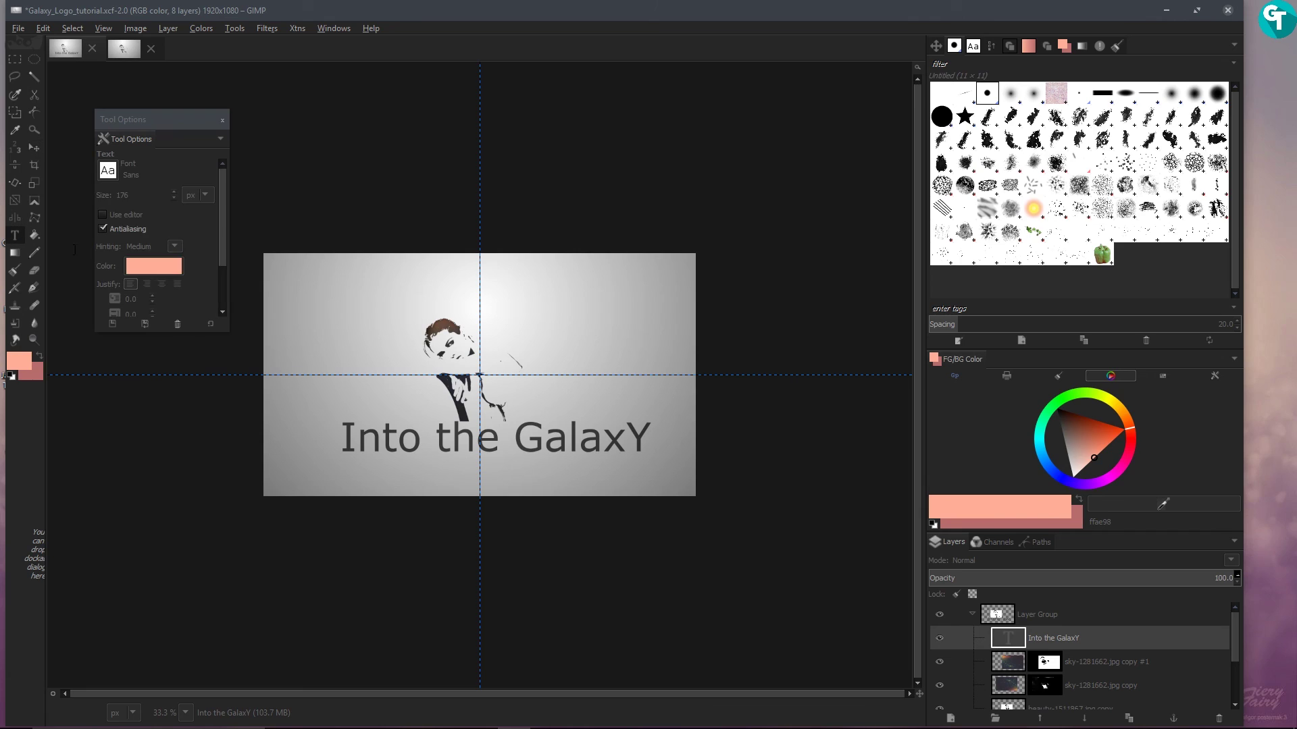
click(642, 431)
triple_click(645, 430)
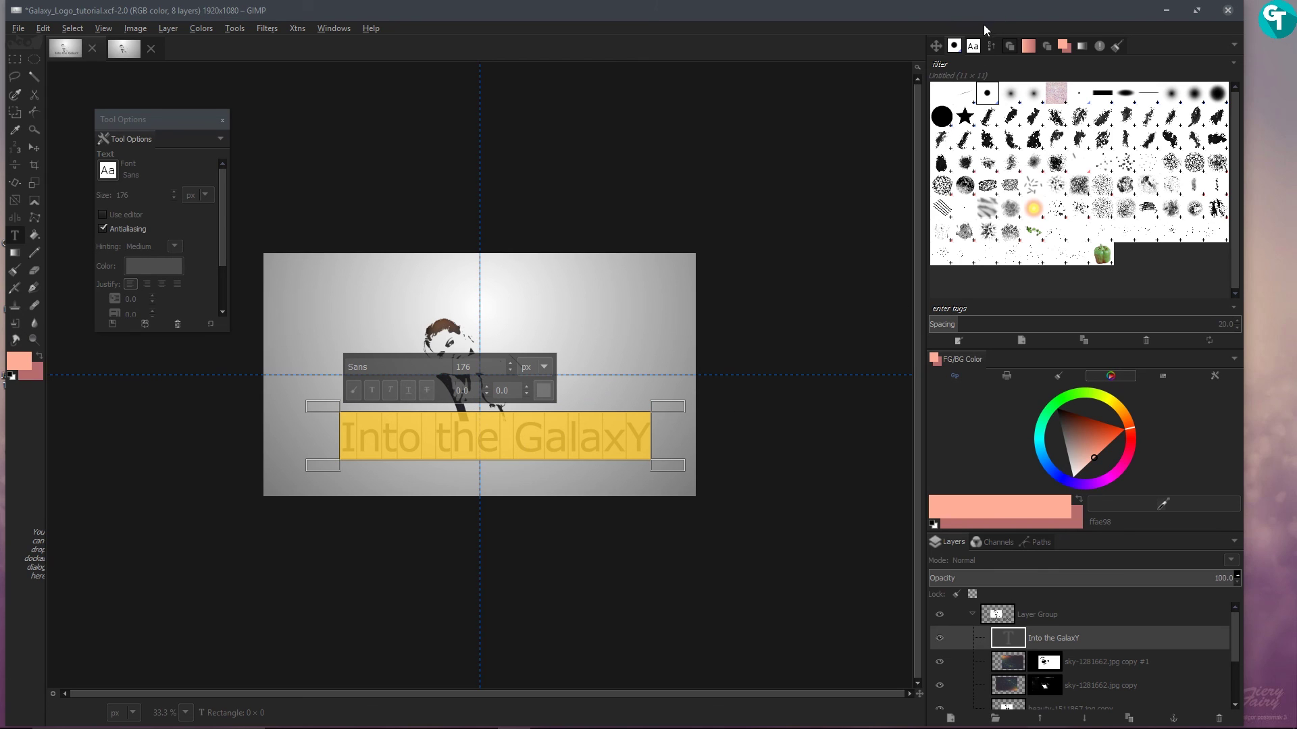
click(970, 45)
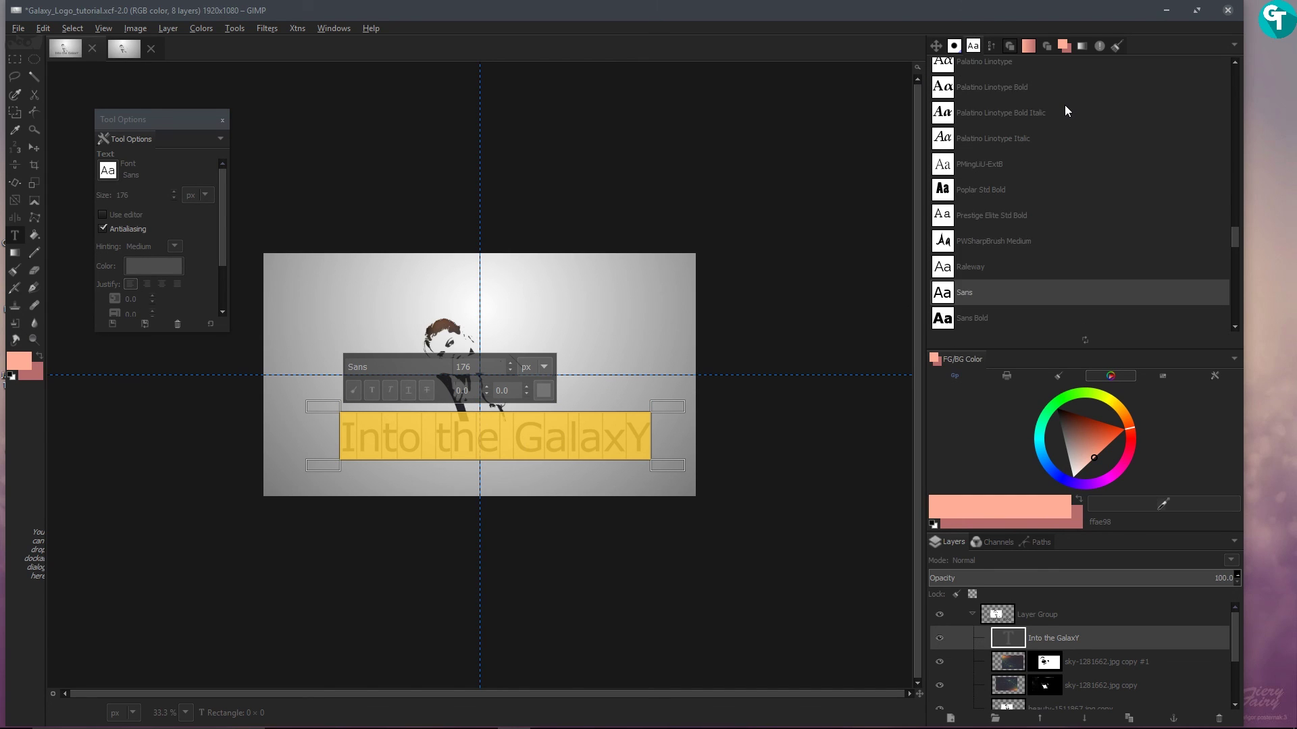
scroll(1065, 104, up, 10)
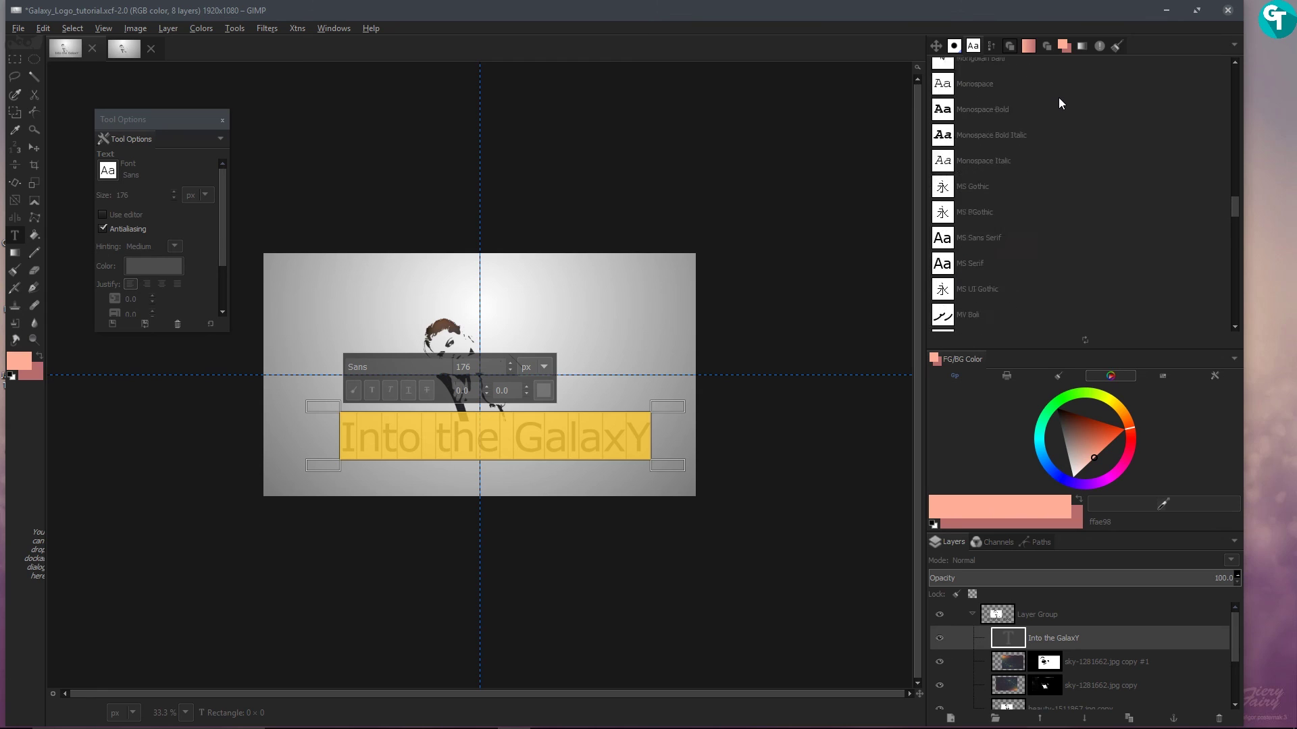
scroll(1059, 99, up, 10)
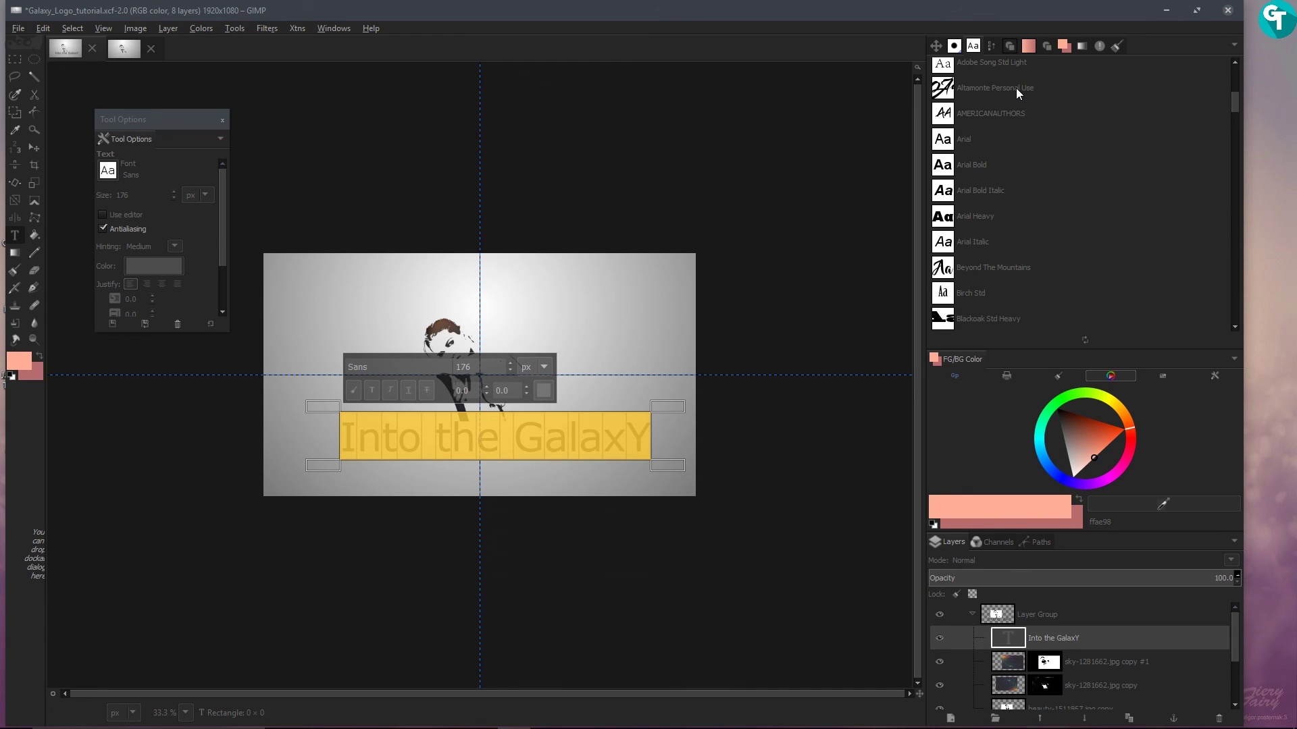
click(1016, 87)
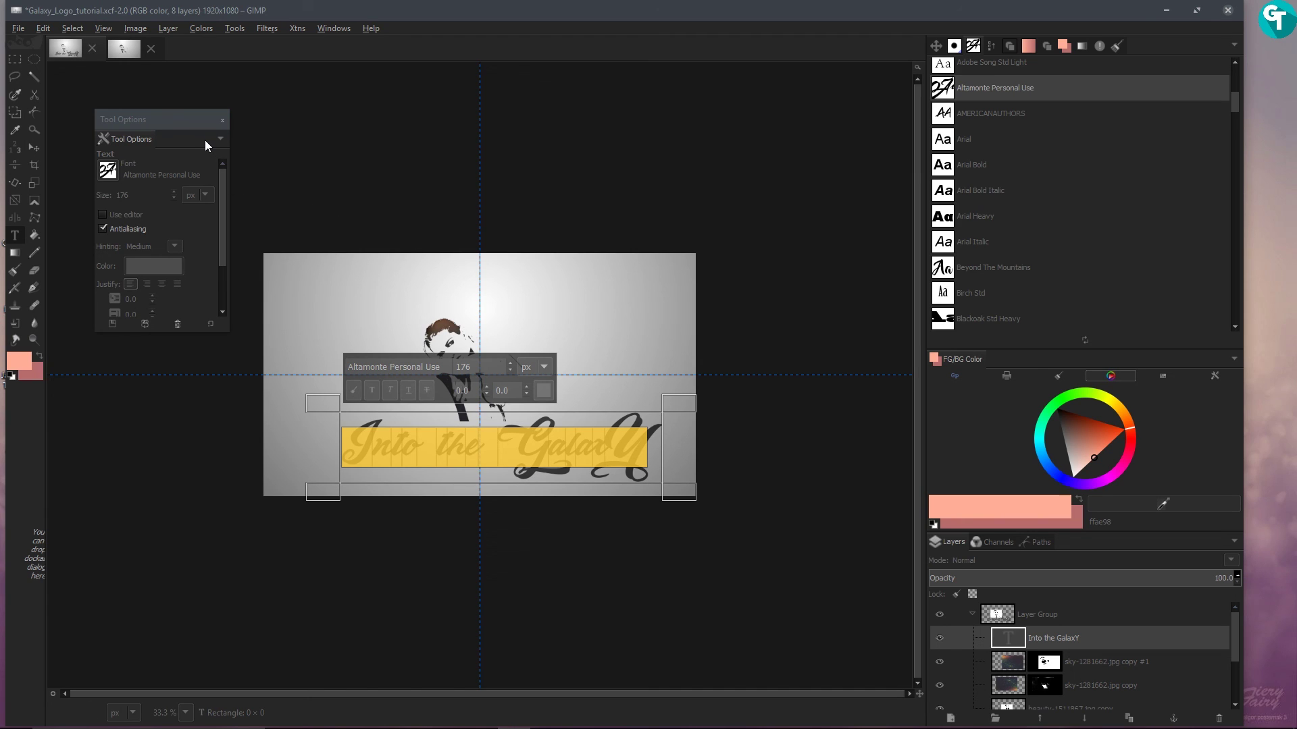
key(d)
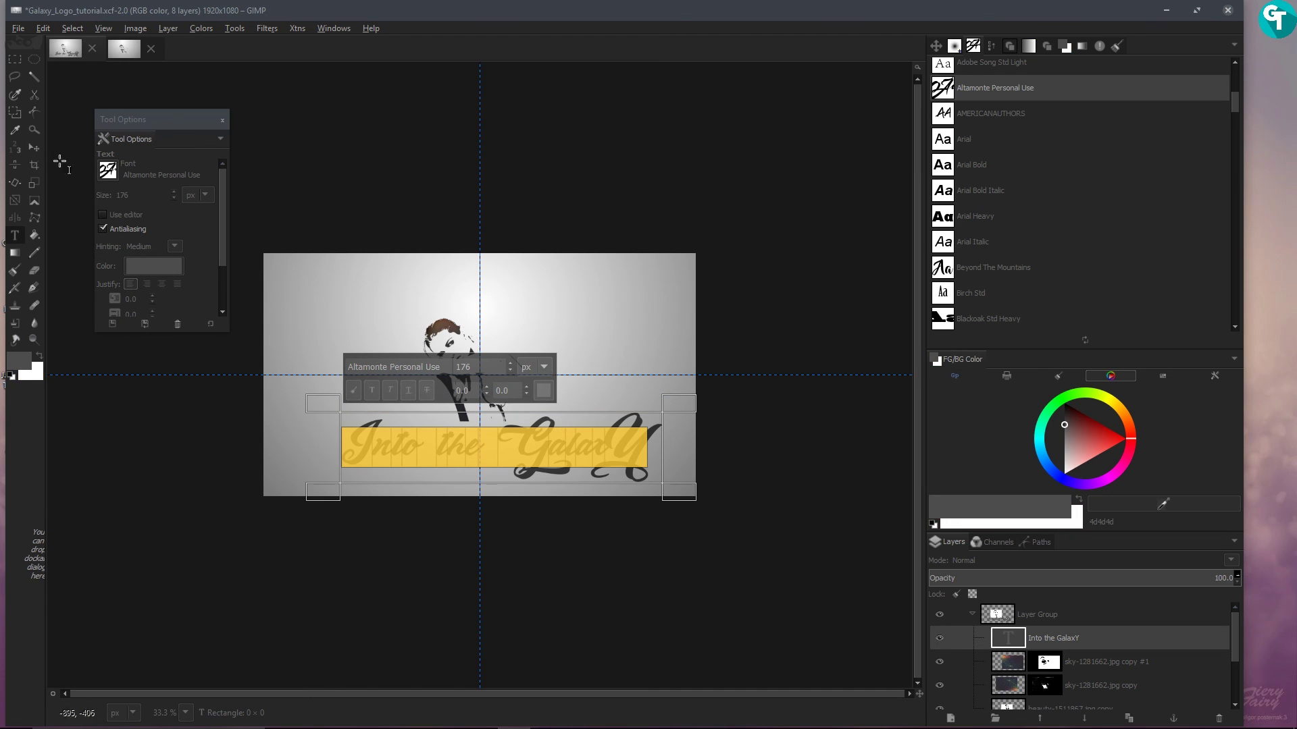
Step: Move the caption slightly up and scale its layer down proportionally to a little over half its width
click(34, 148)
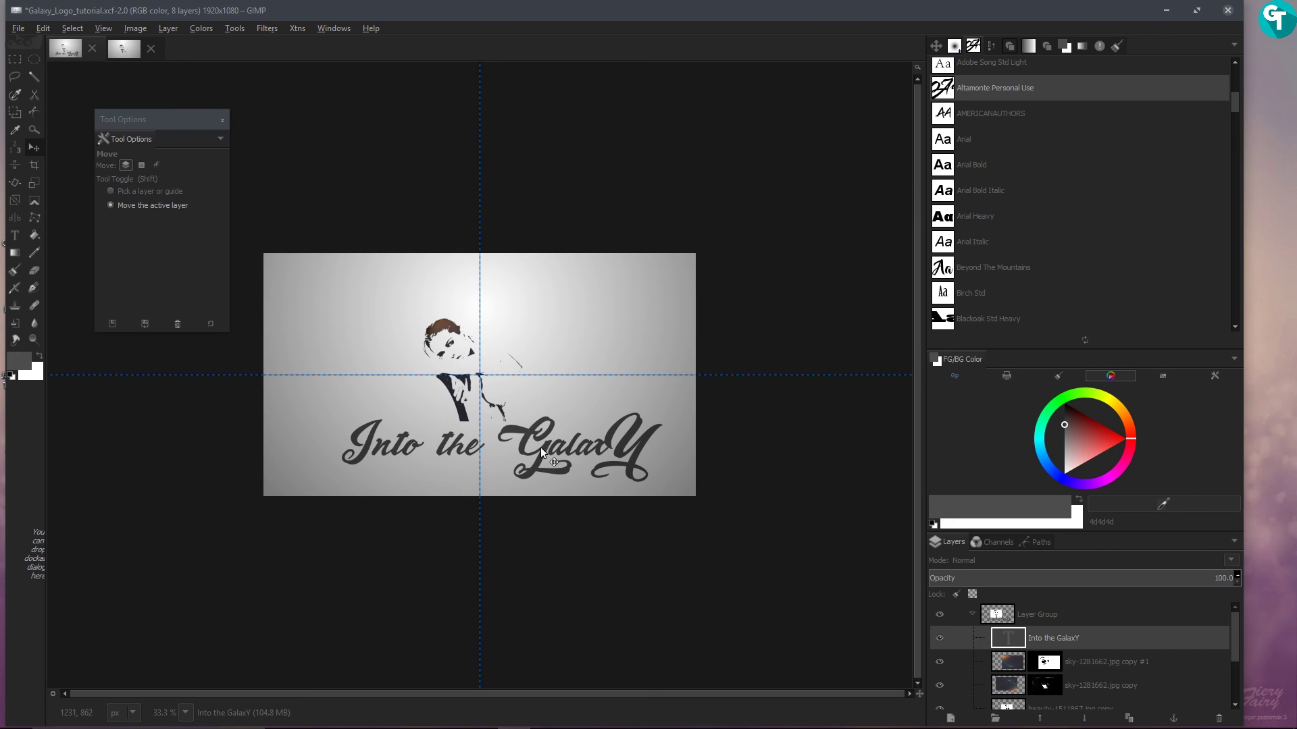
drag(541, 447, 544, 435)
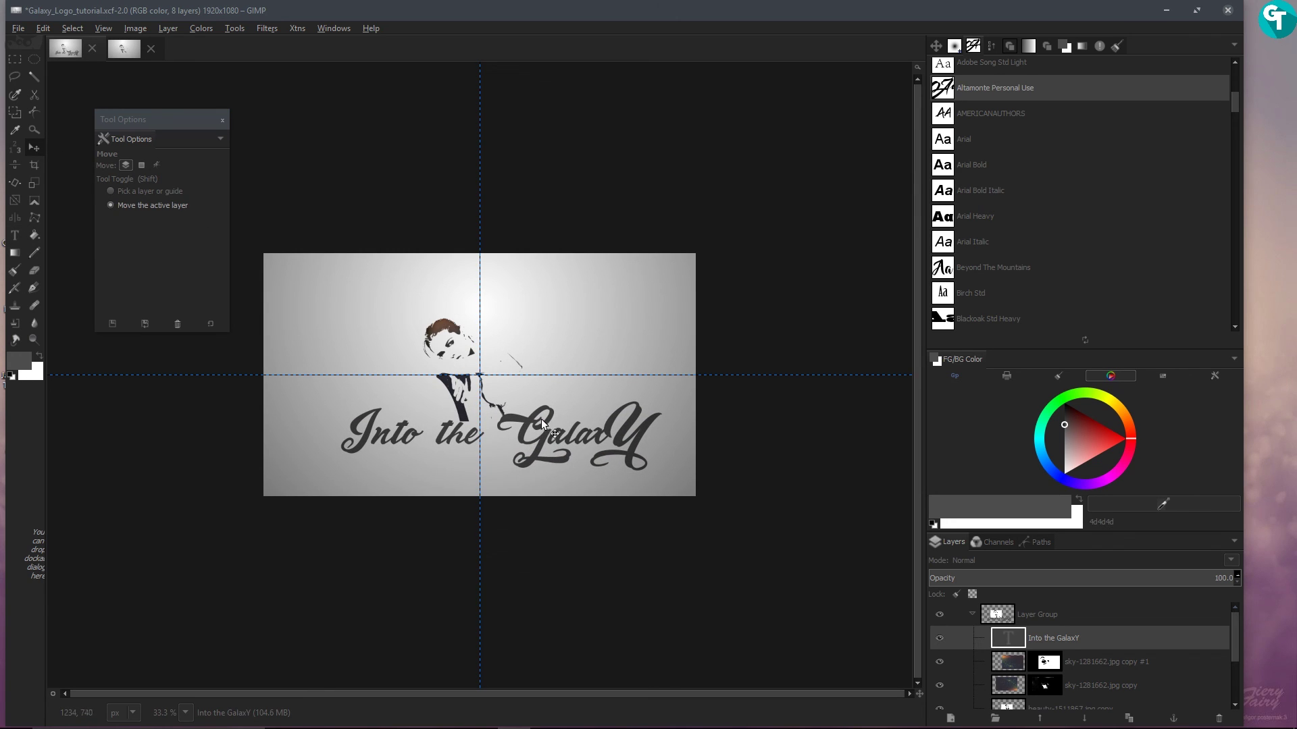
key(shift+s)
click(550, 408)
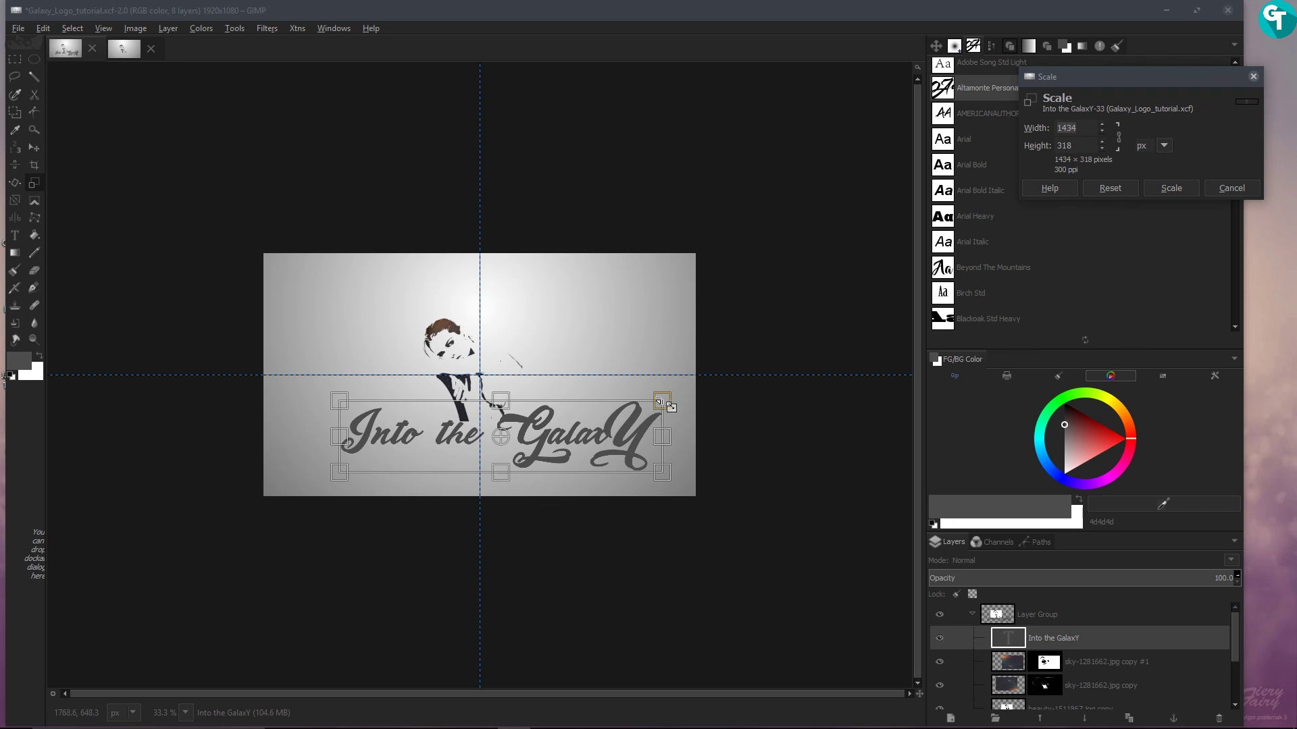
drag(659, 402, 516, 437)
key(Return)
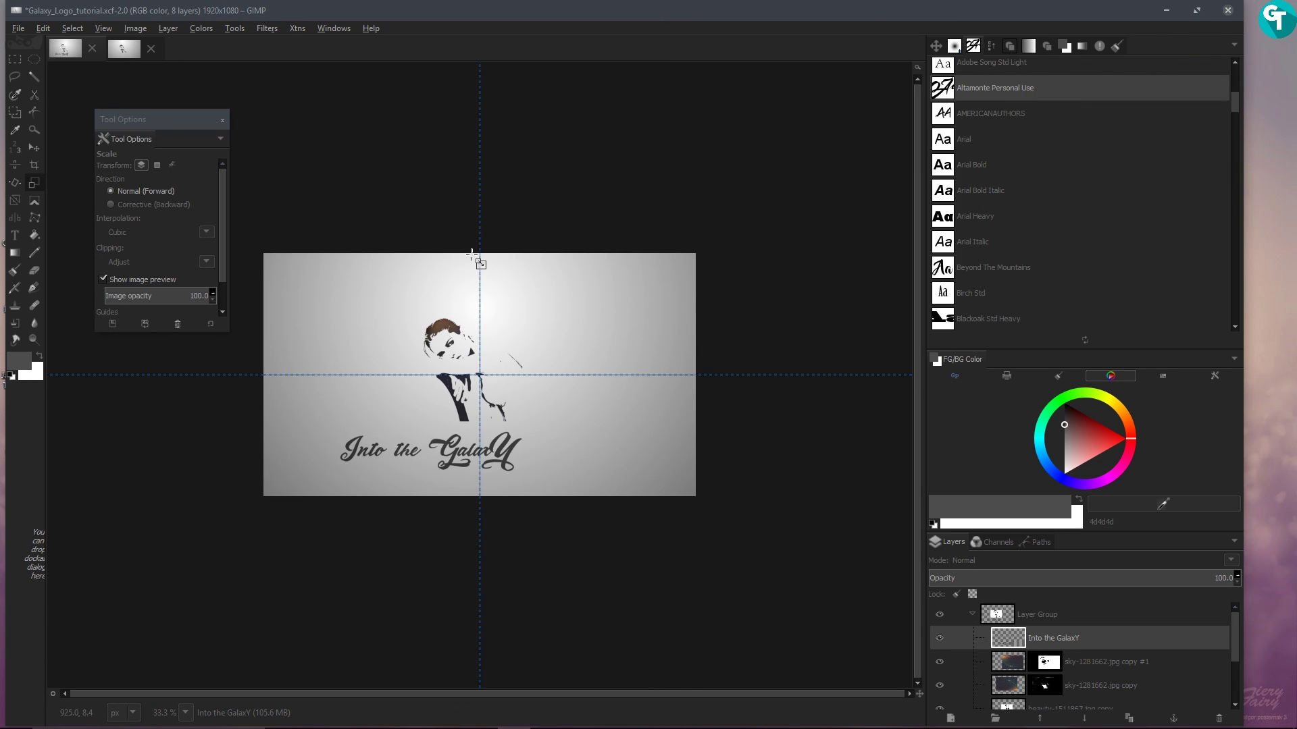
Step: Move the scaled caption up and right so it is centred on the vertical guide just below the portrait
key(plus)
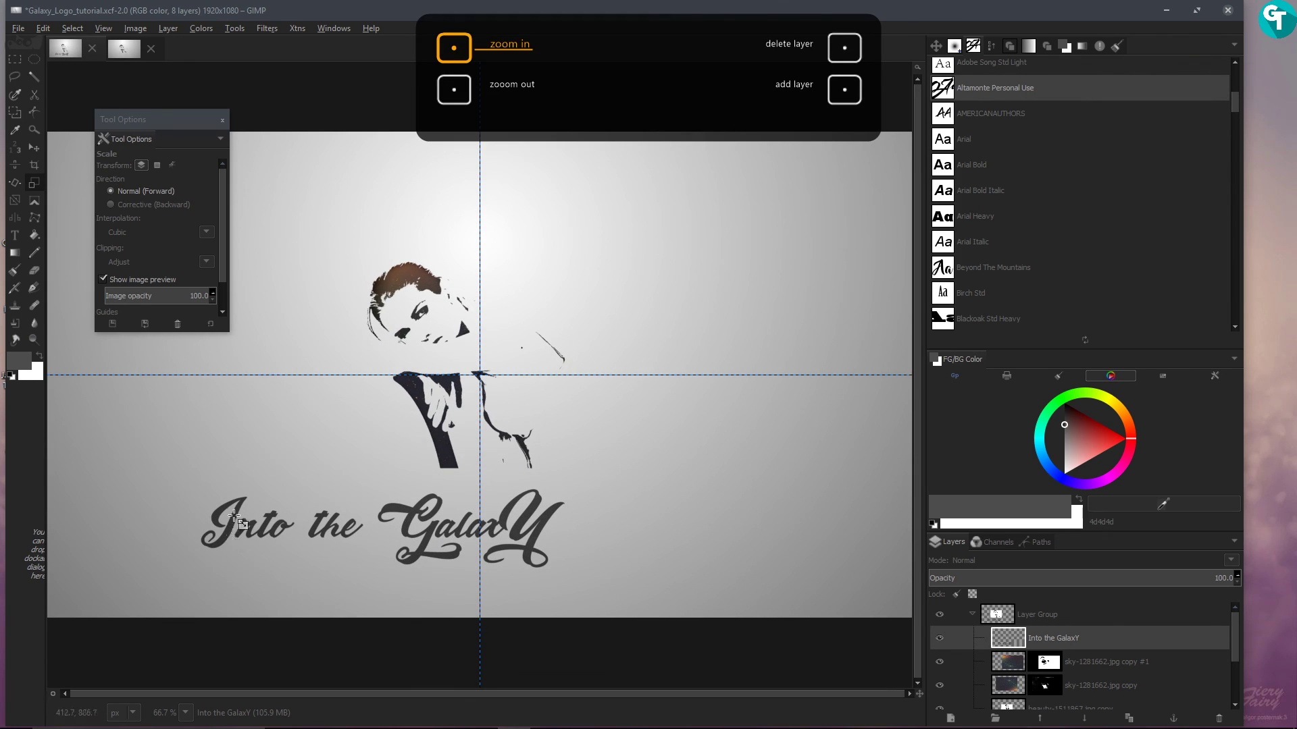
key(m)
drag(423, 533, 518, 490)
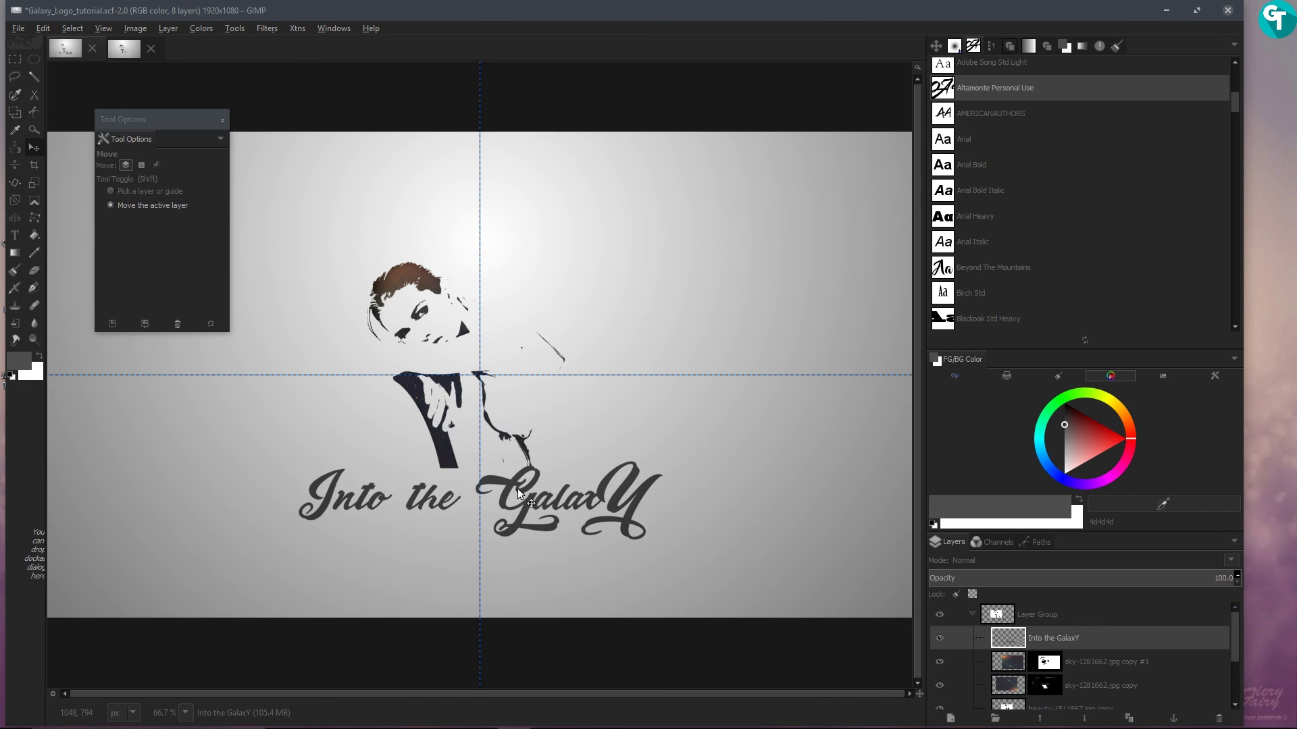
Step: Scale the caption to 627 × 140 px and recentre it on the vertical guide directly beneath the portrait
key(shift+s)
click(545, 463)
drag(660, 462, 579, 478)
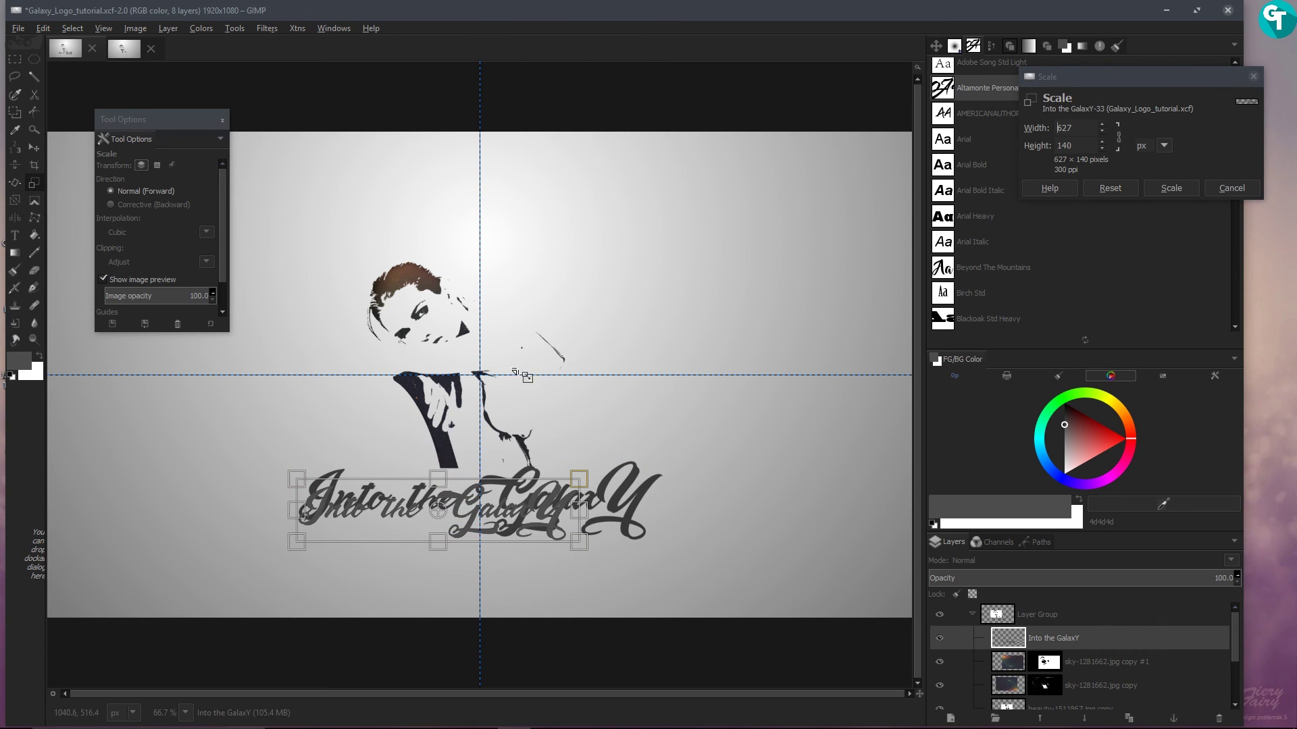
key(Return)
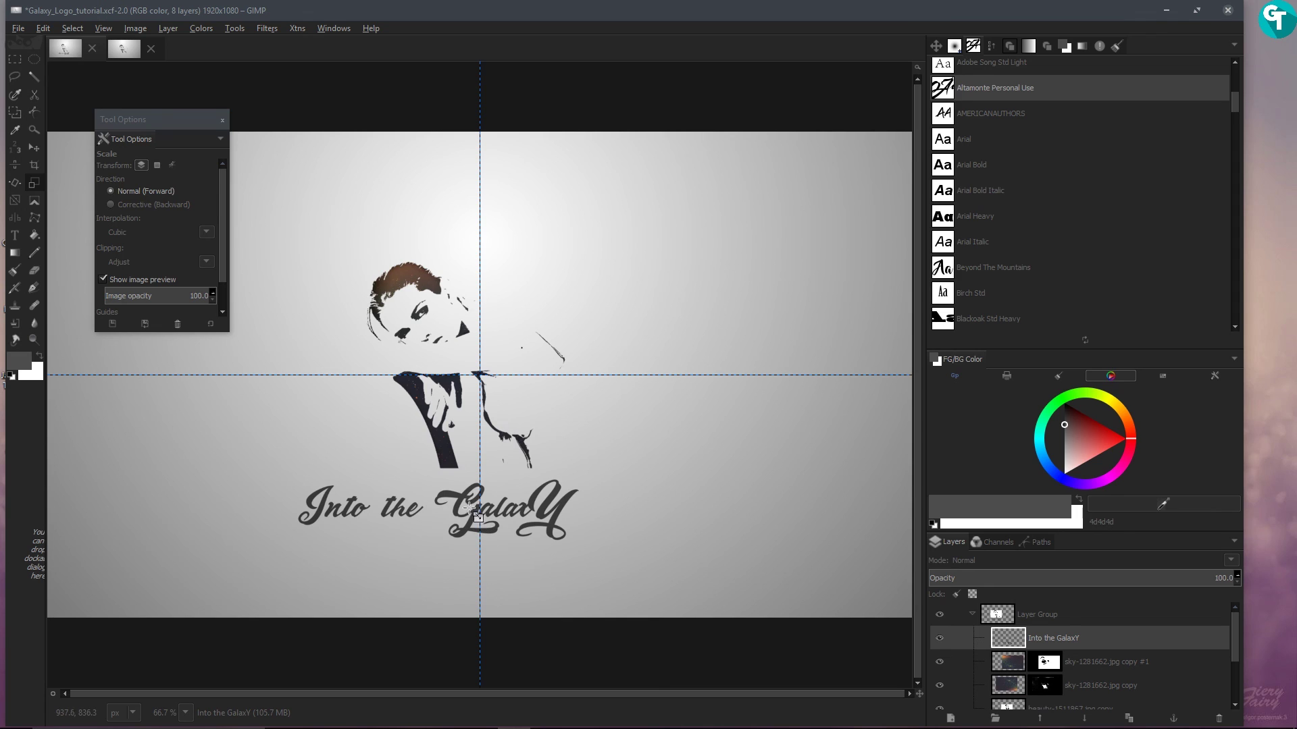
key(m)
drag(464, 505, 500, 491)
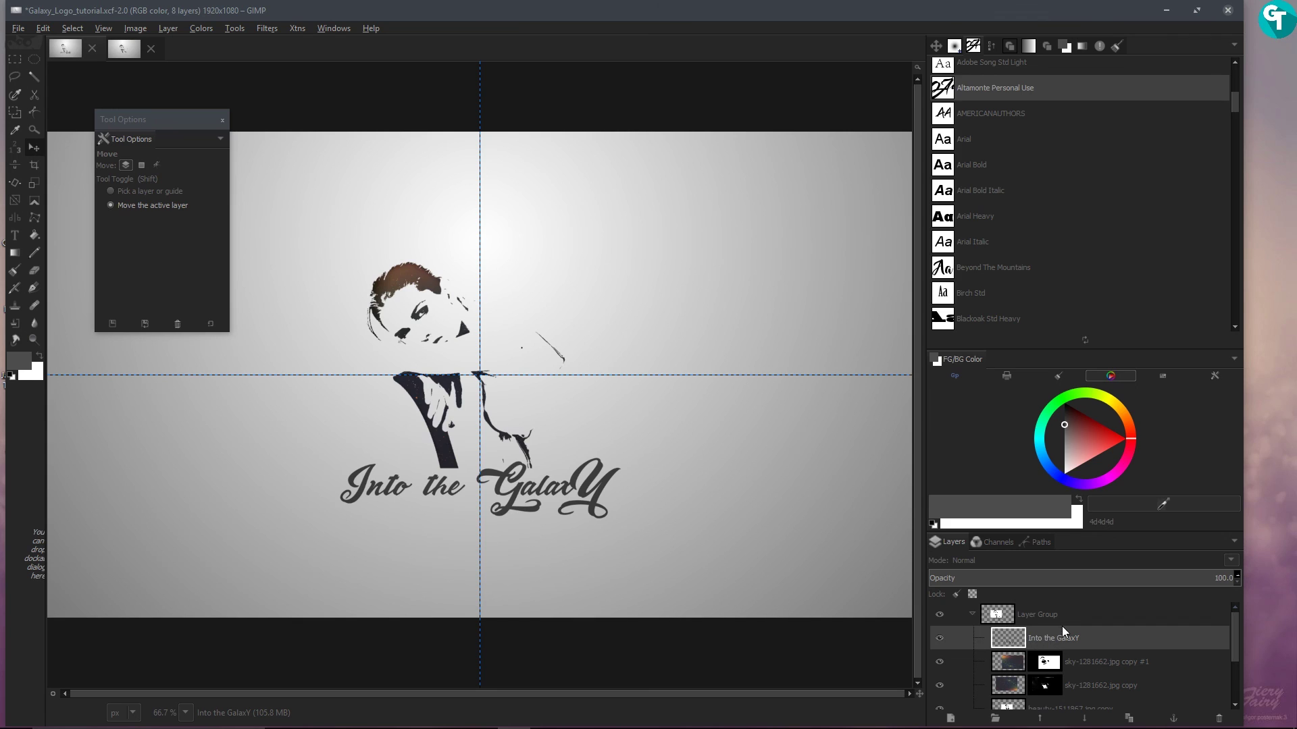
Step: Move the caption layer out of and above Layer Group, and place a duplicate of sky-1281662.jpg at the top of the layer stack
drag(1054, 639, 1057, 610)
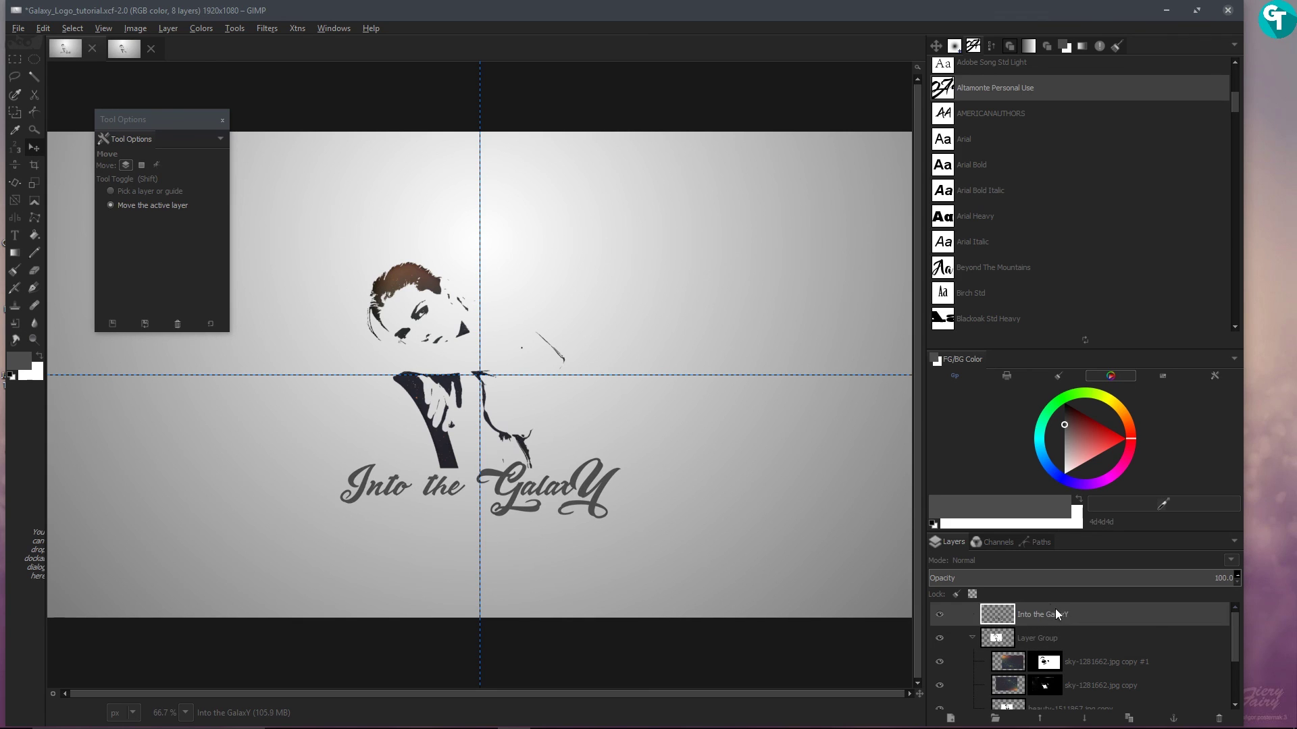
click(972, 637)
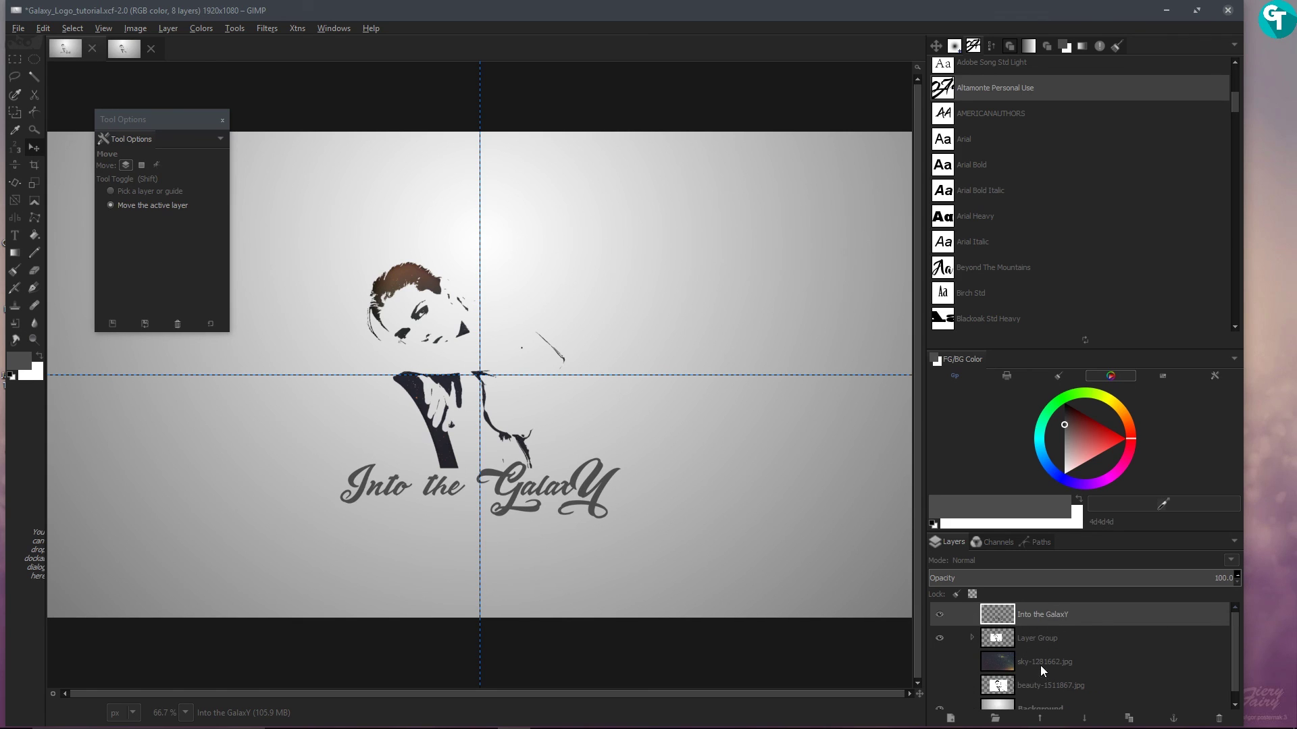
click(1040, 665)
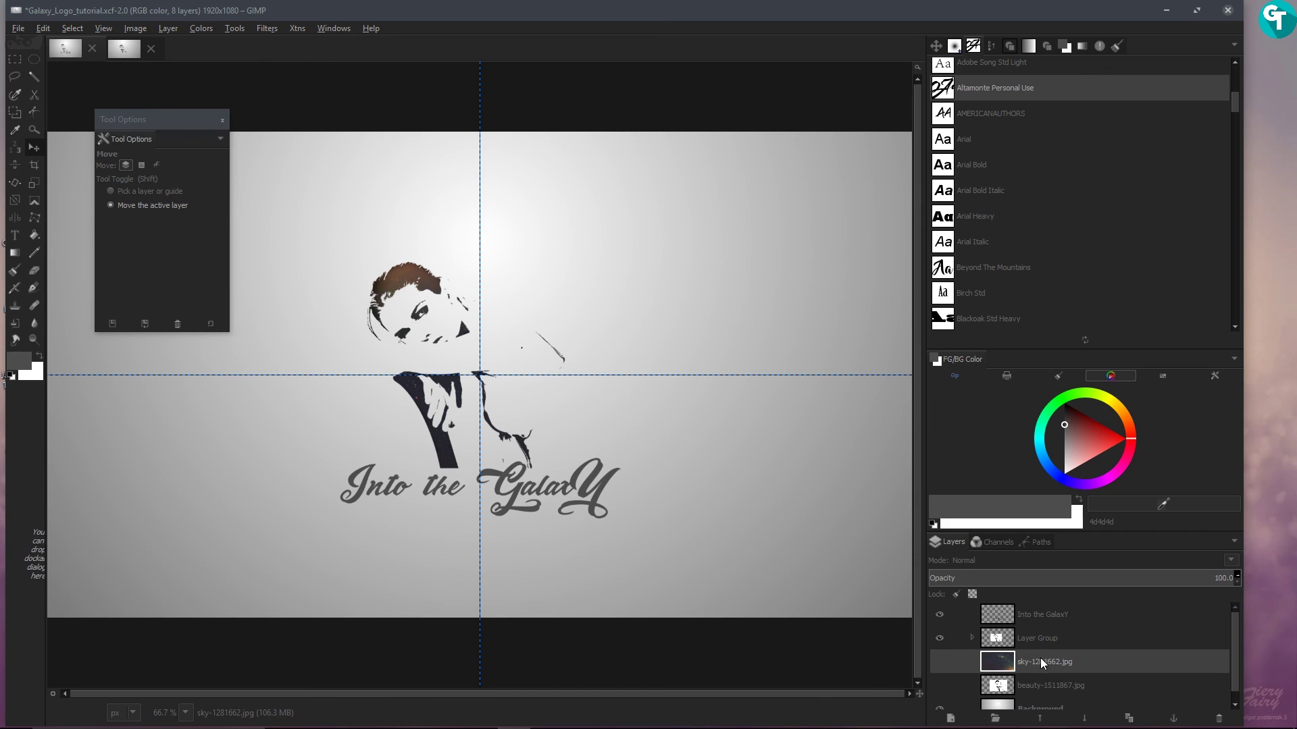
scroll(1074, 682, down, 1)
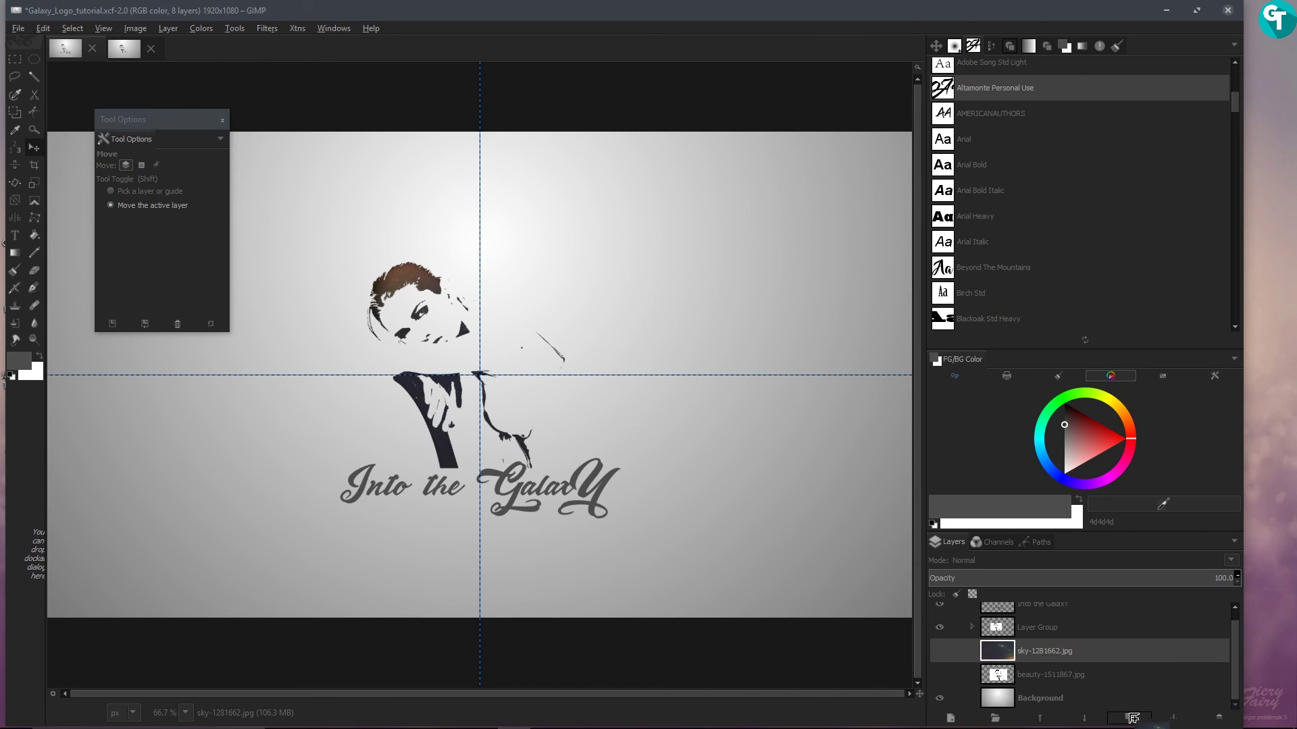
click(1134, 718)
drag(1065, 646, 1054, 619)
Step: Select the caption's letter shapes from its layer, then show and activate the sky copy and invert the selection
click(1047, 636)
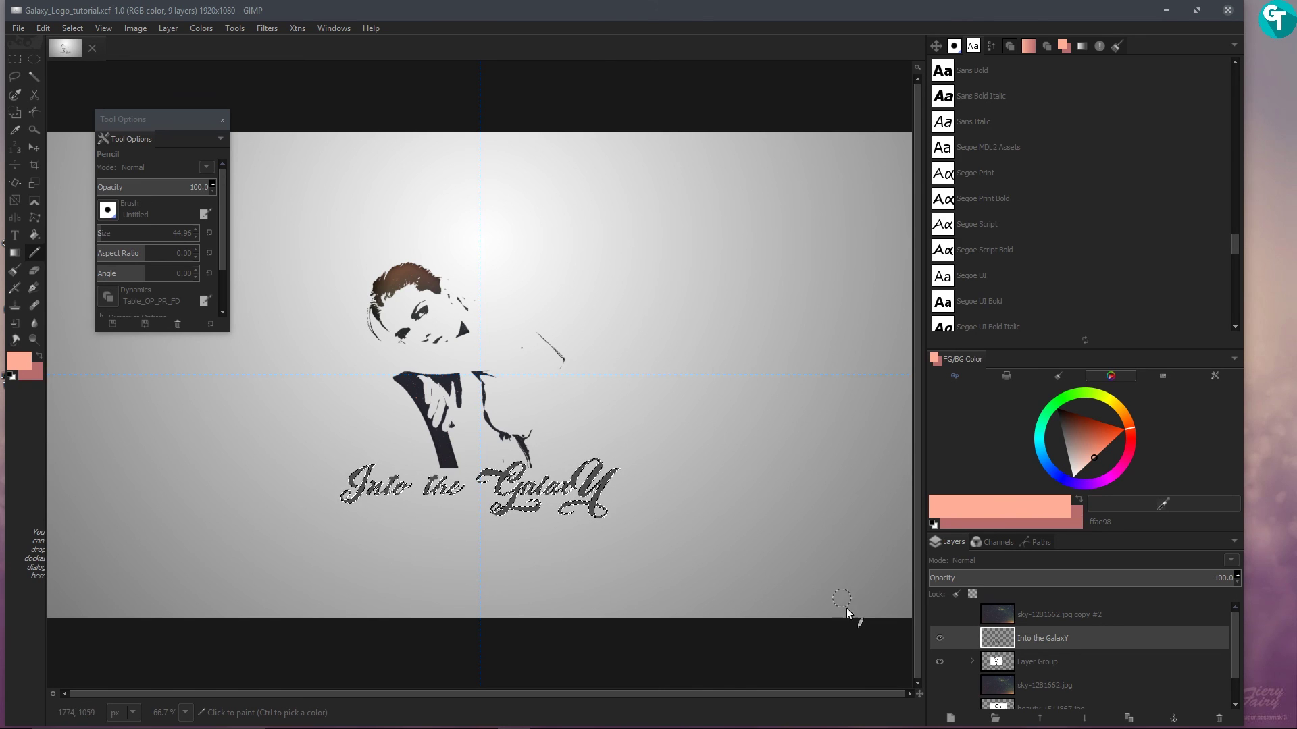
click(994, 614)
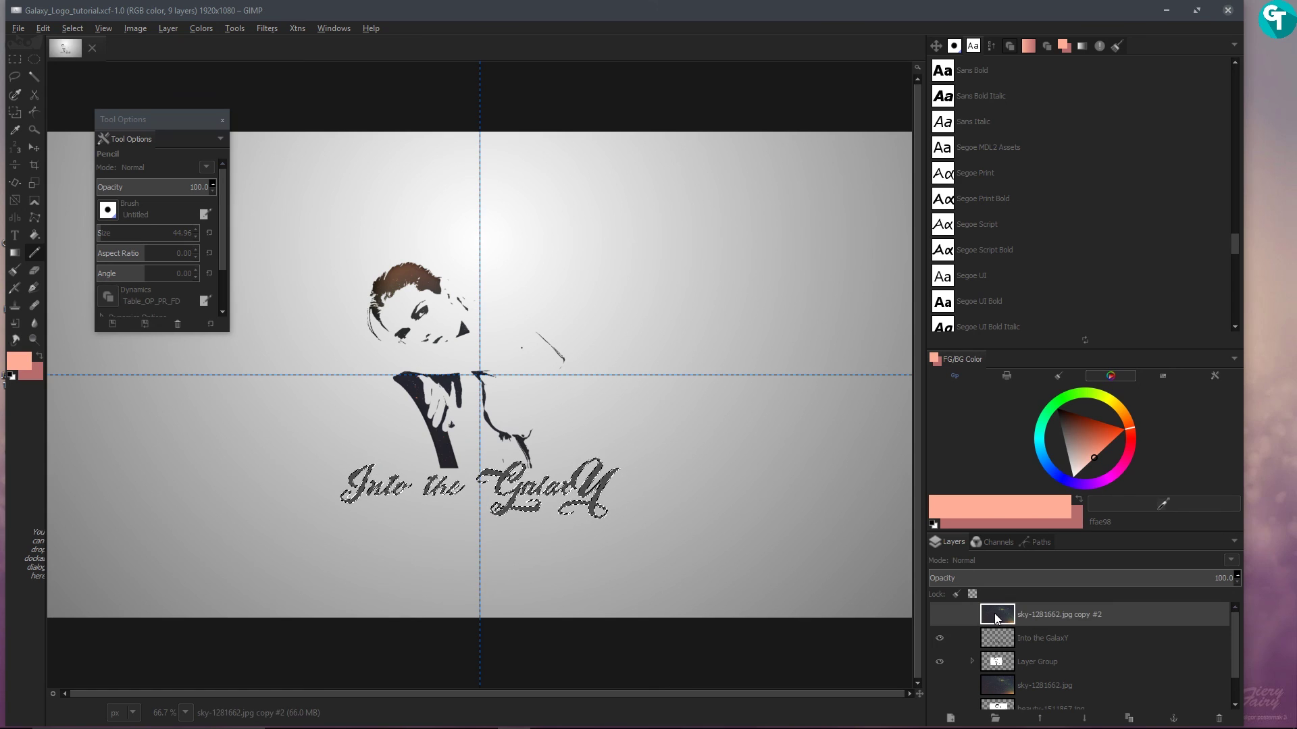
click(940, 614)
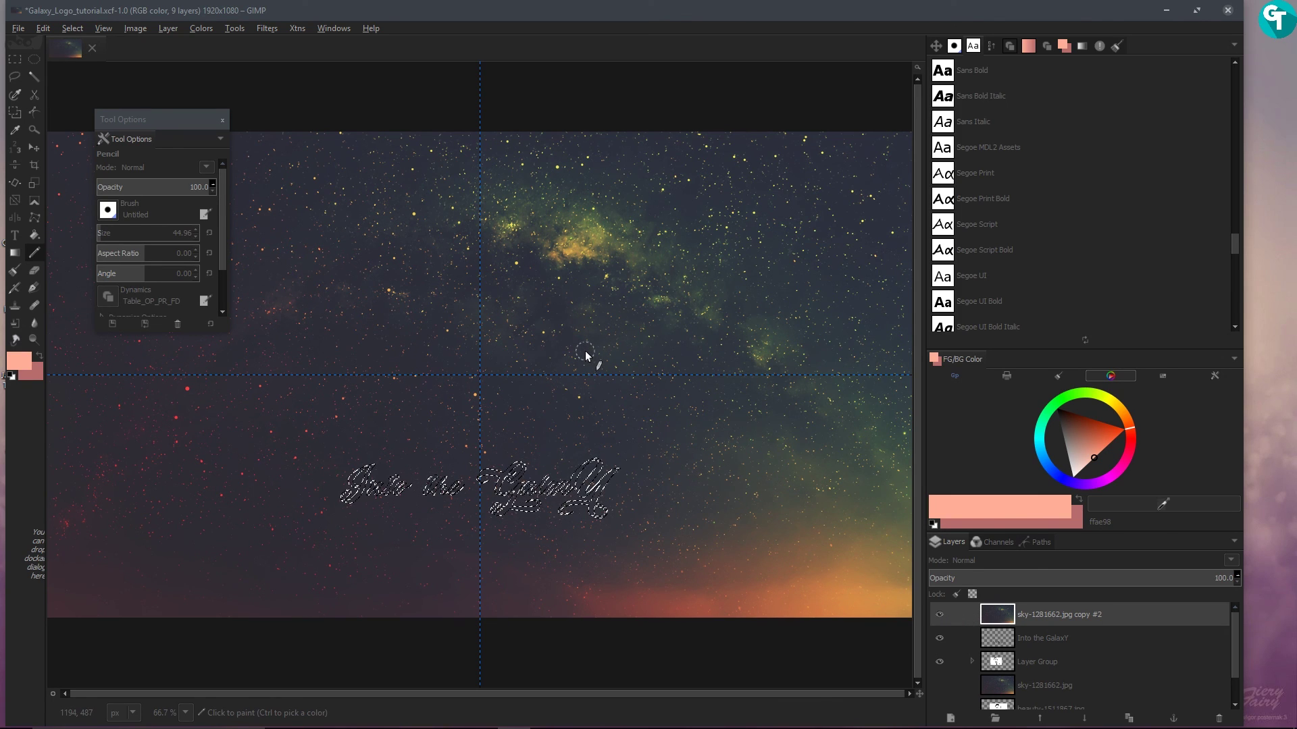
key(ctrl+i)
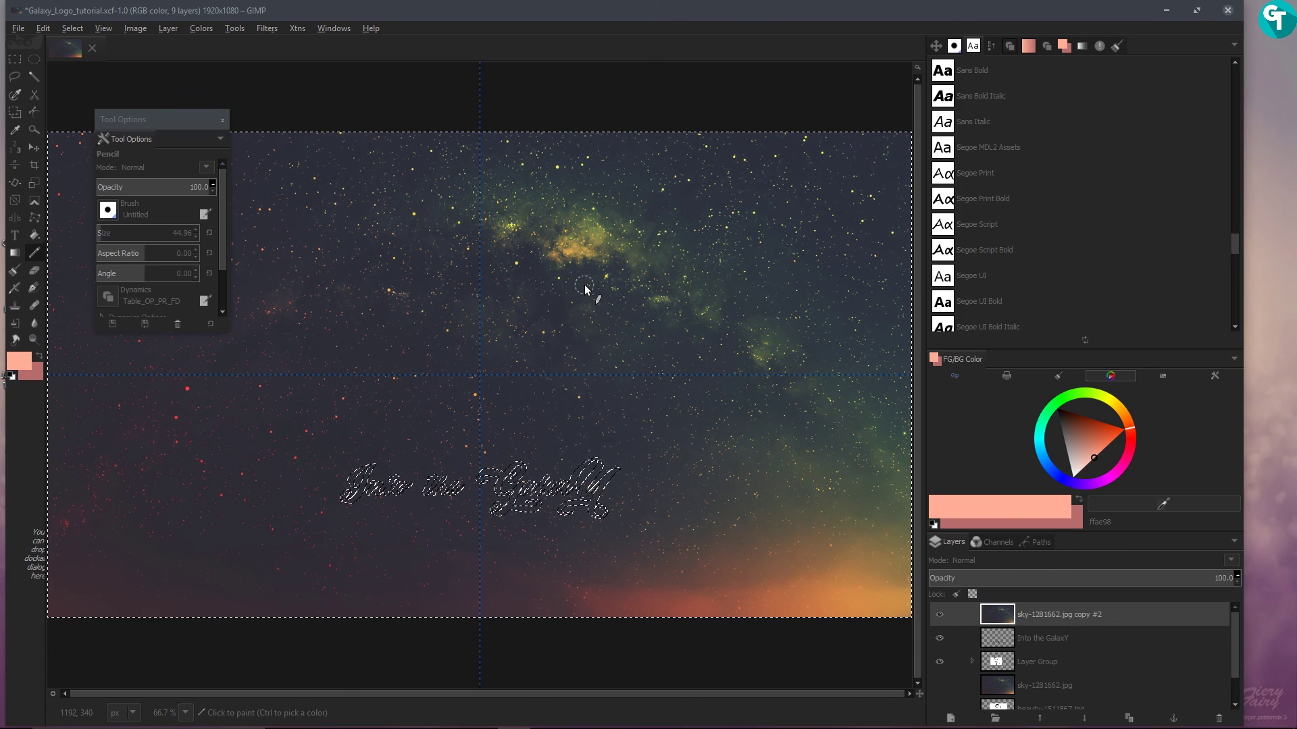
Step: Set the sky copy's blend mode to Screen and move it down so its bright Milky Way area lies over the word "GalaxY"
key(m)
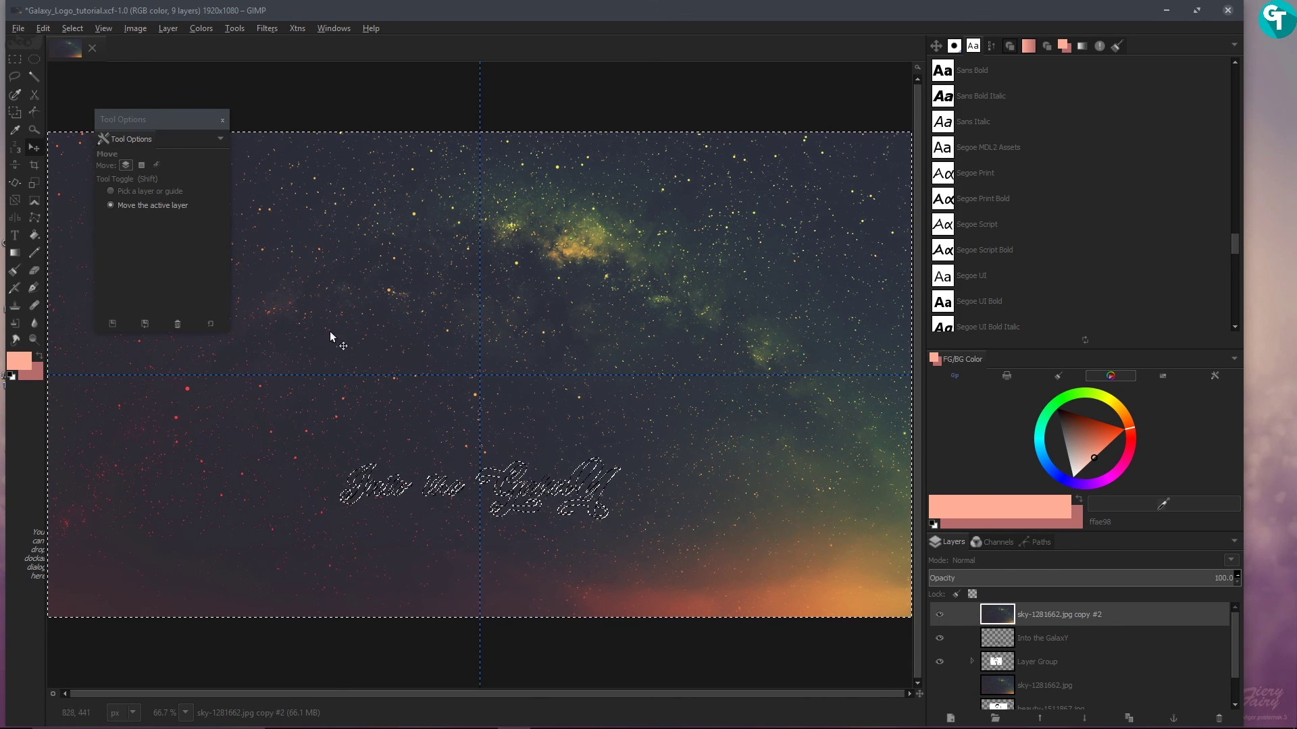
drag(336, 316, 313, 575)
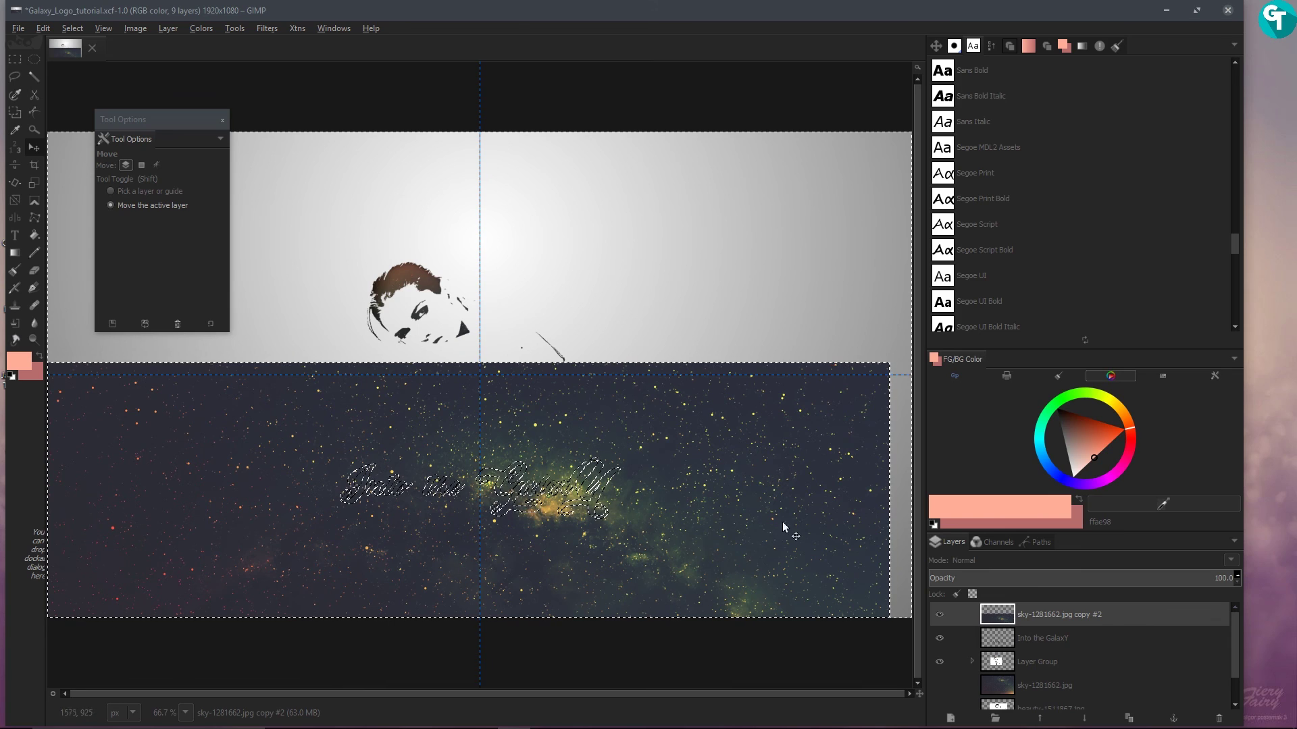
click(1031, 558)
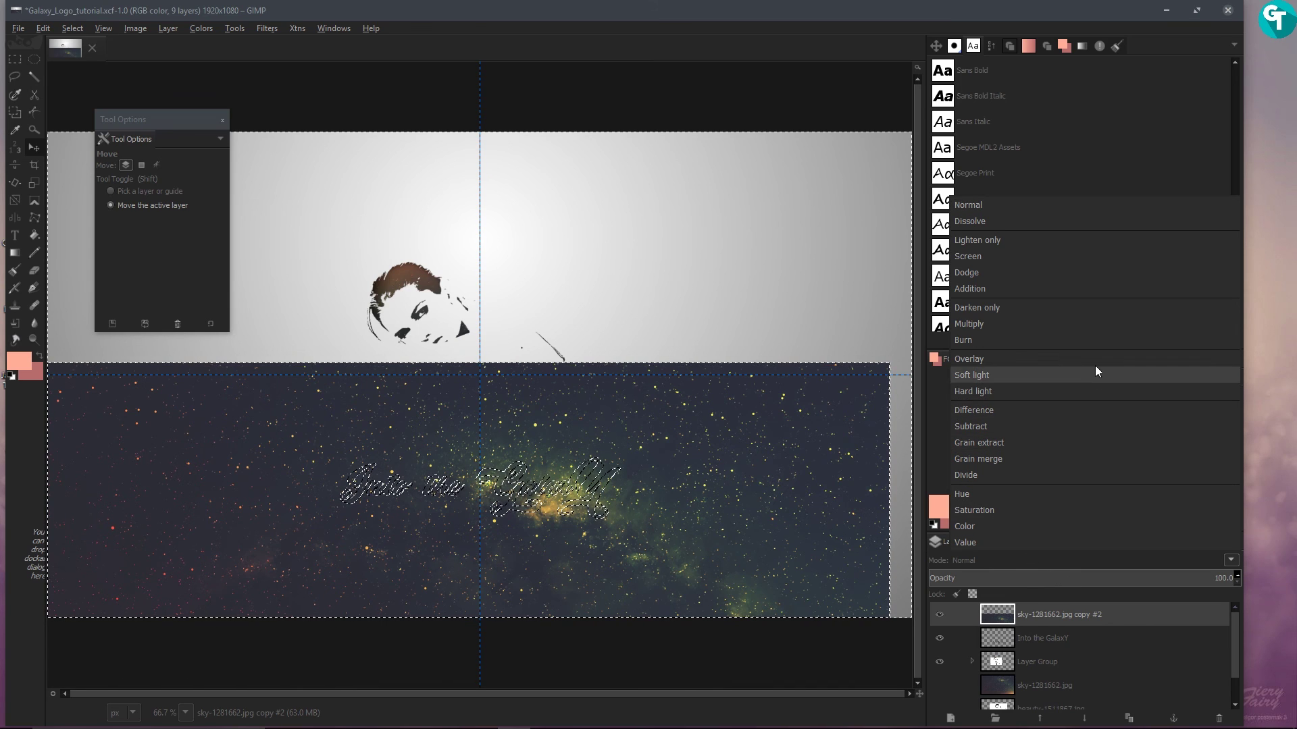
click(1058, 259)
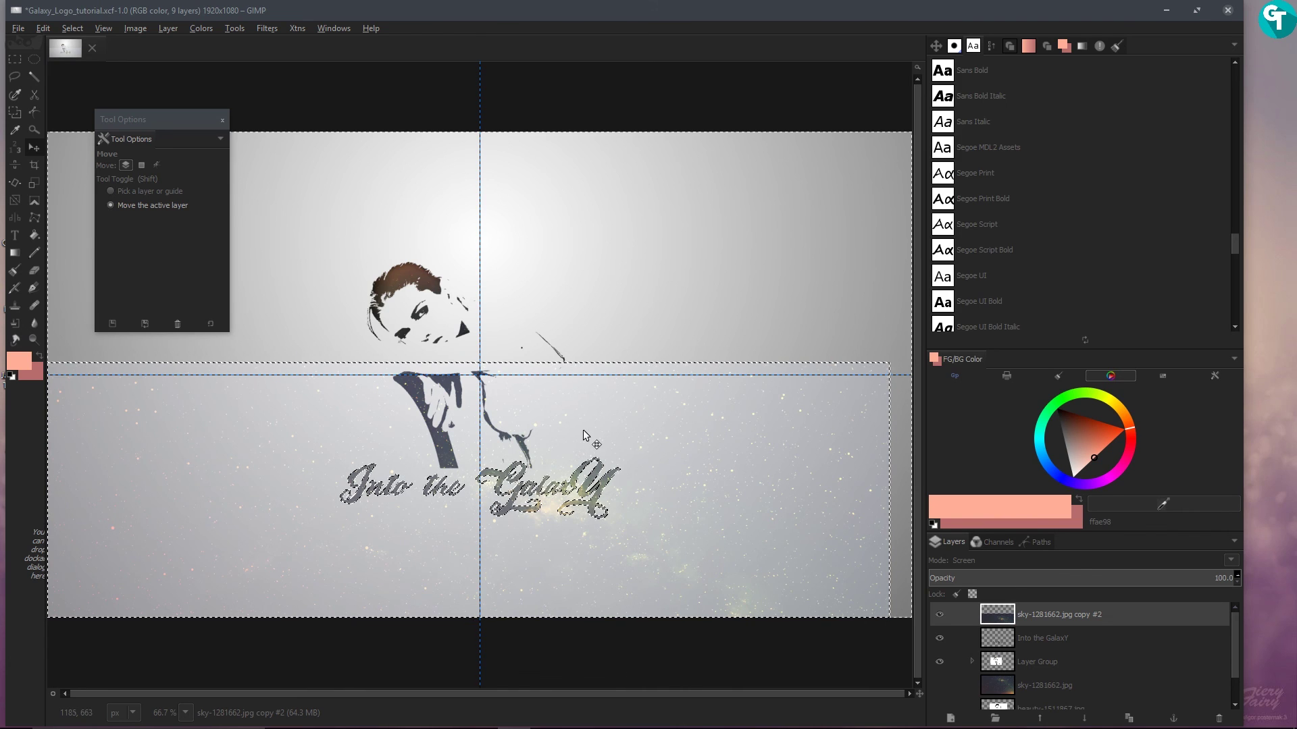
mouse_move(587, 422)
mouse_down()
mouse_move(602, 407)
mouse_move(603, 421)
mouse_up()
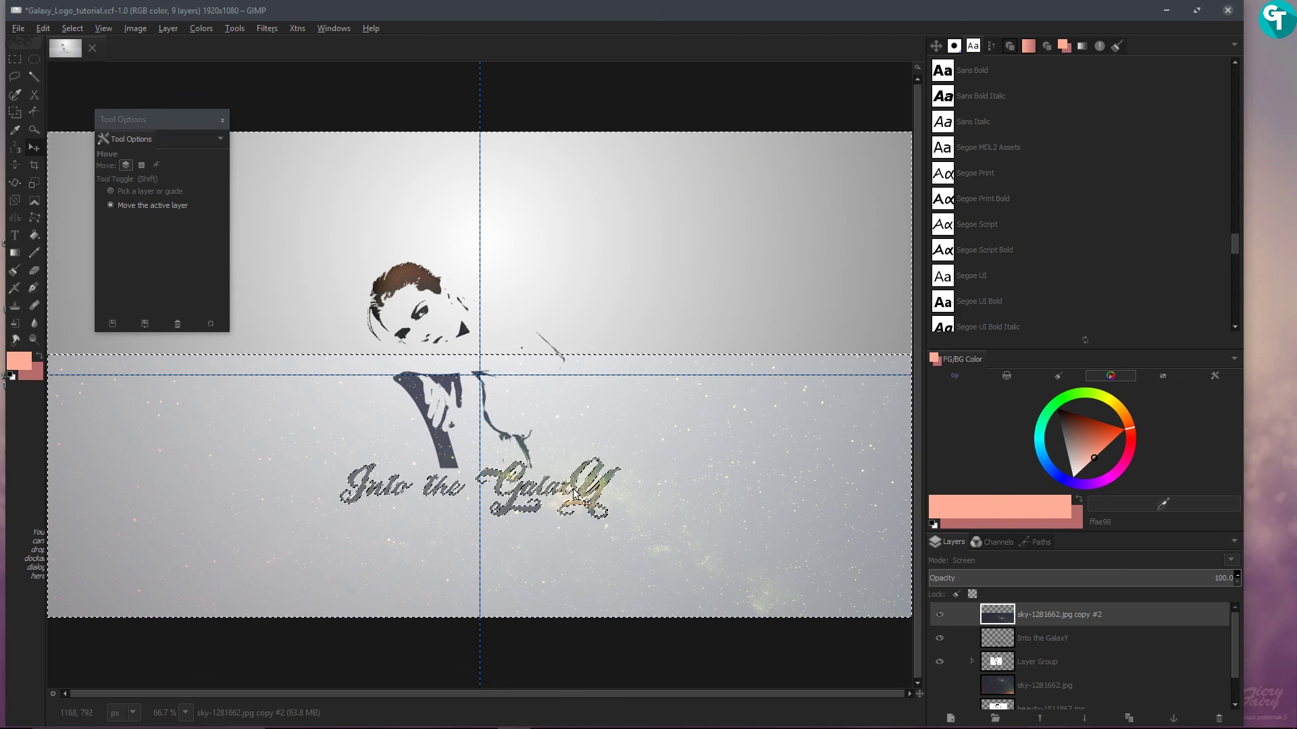
key(shift+Up)
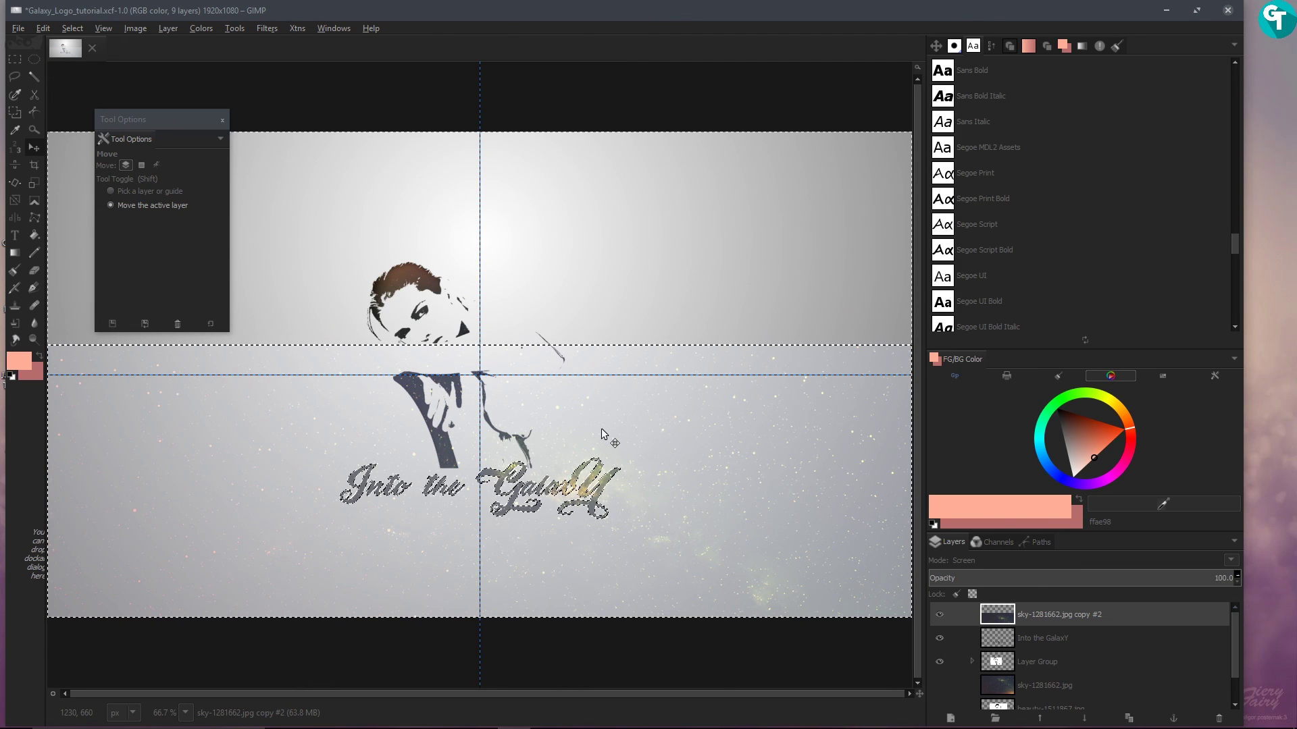
Step: Delete the sky copy outside the caption's lettering, clear the selection, and make the caption layer active
key(Delete)
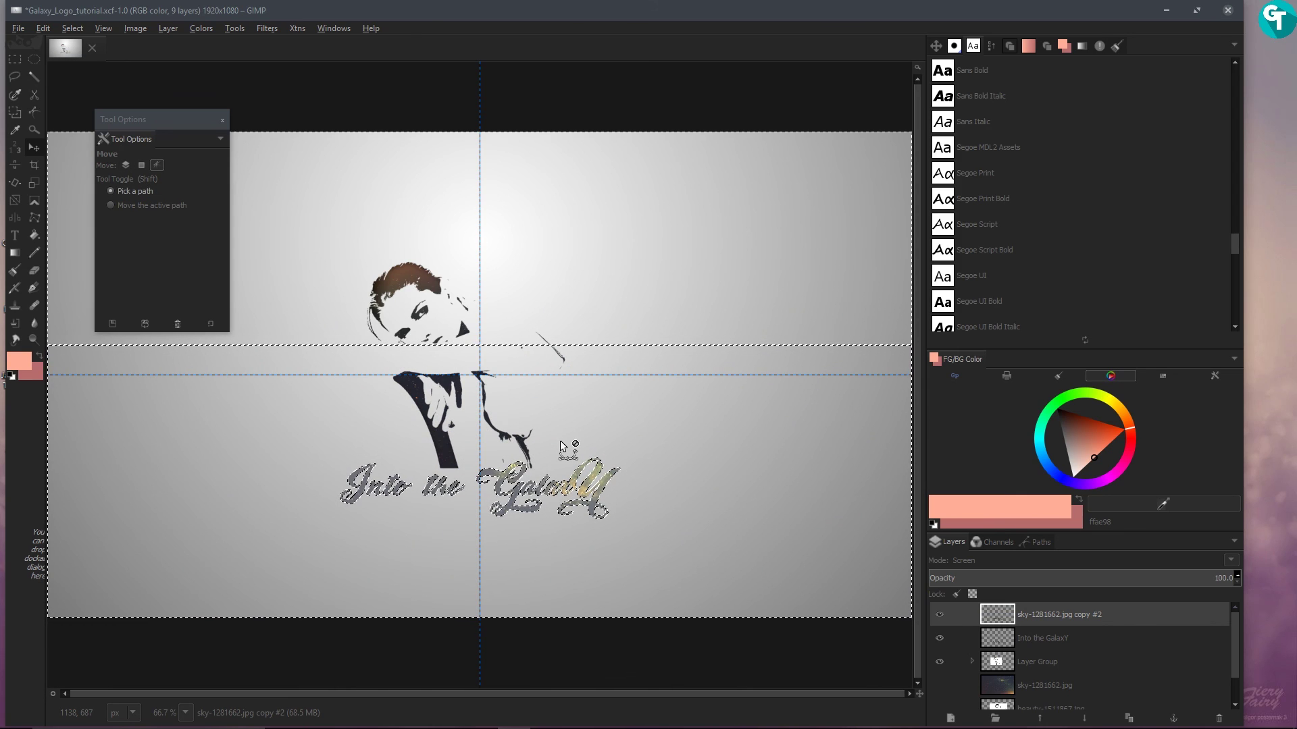
key(shift+ctrl+a)
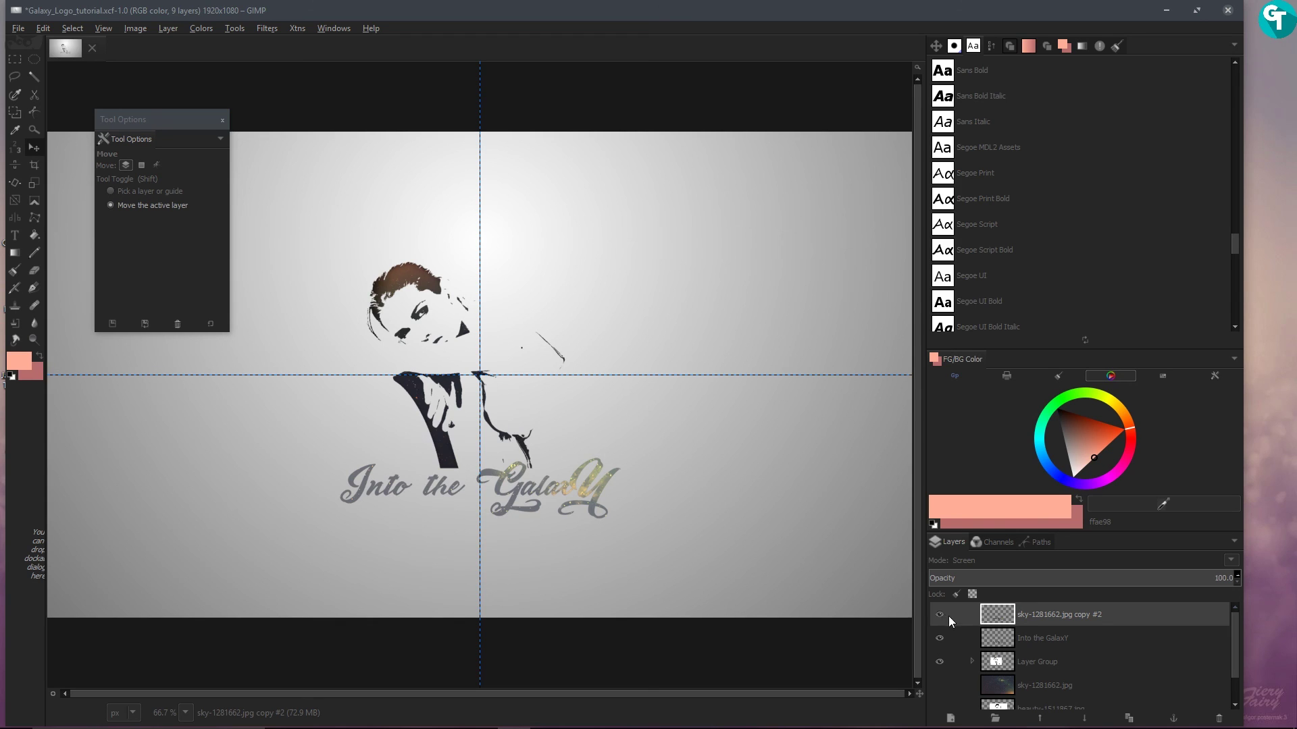
click(1080, 638)
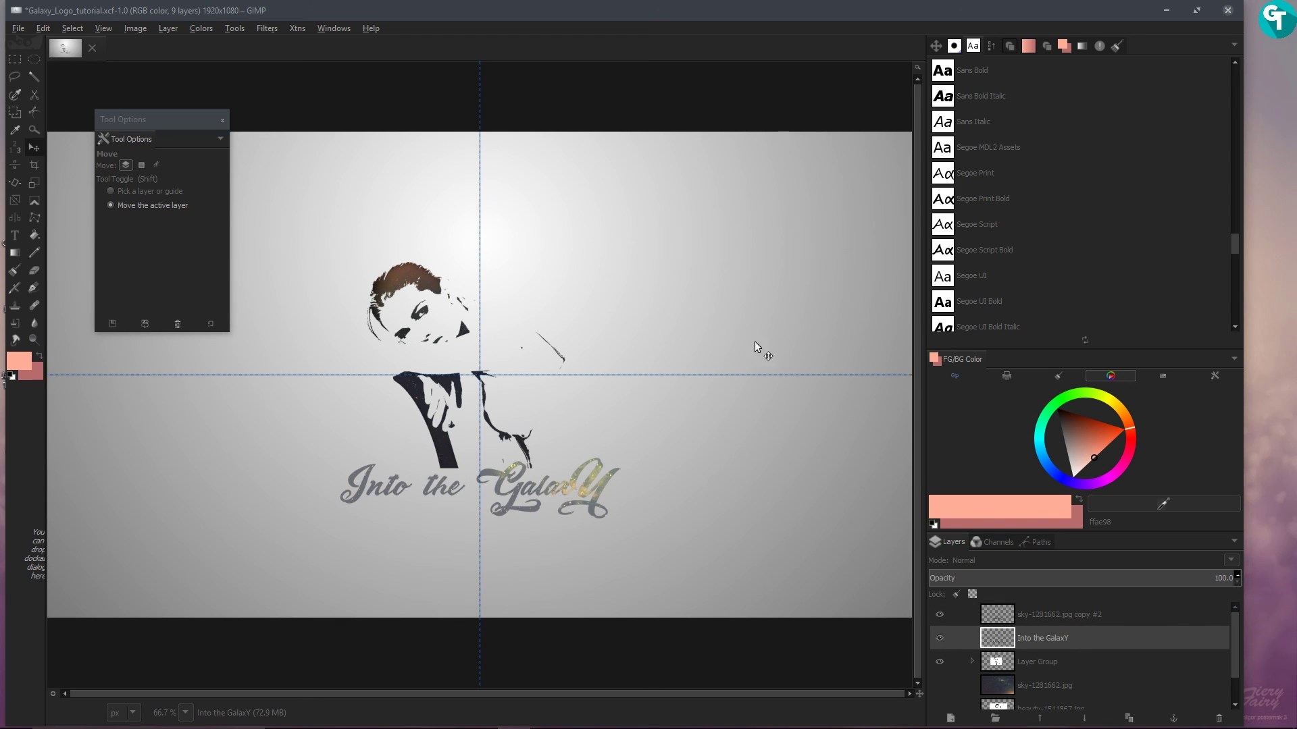
Step: Start a Stroke layer effect on the "Into the GalaxY" layer and set its fill type to Gradient
click(165, 29)
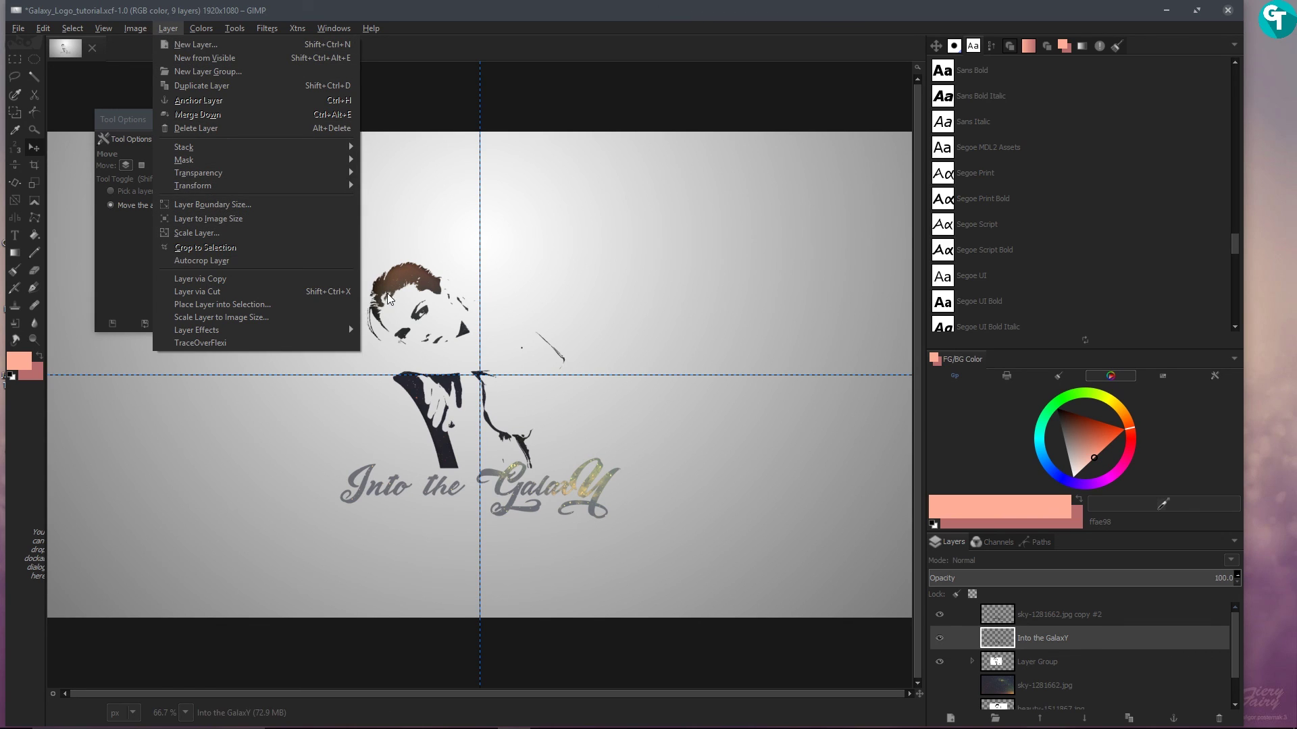
mouse_move(337, 327)
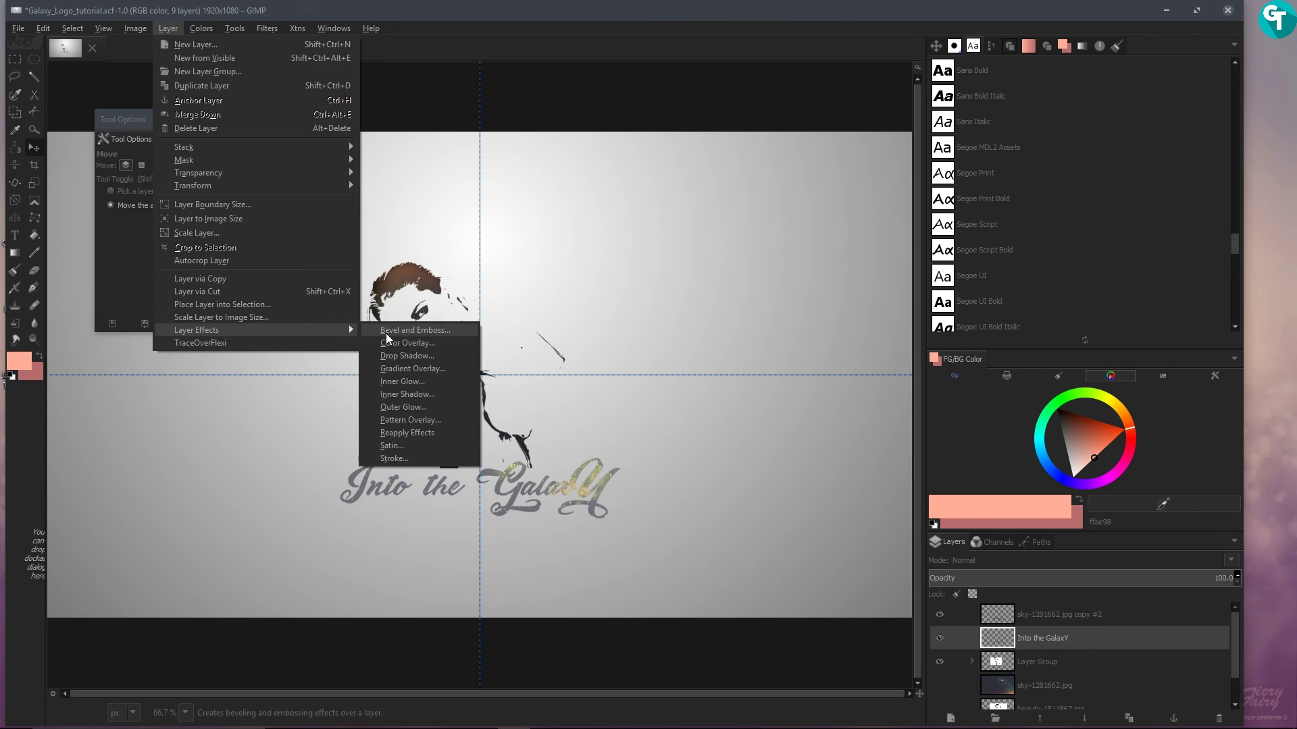
click(392, 458)
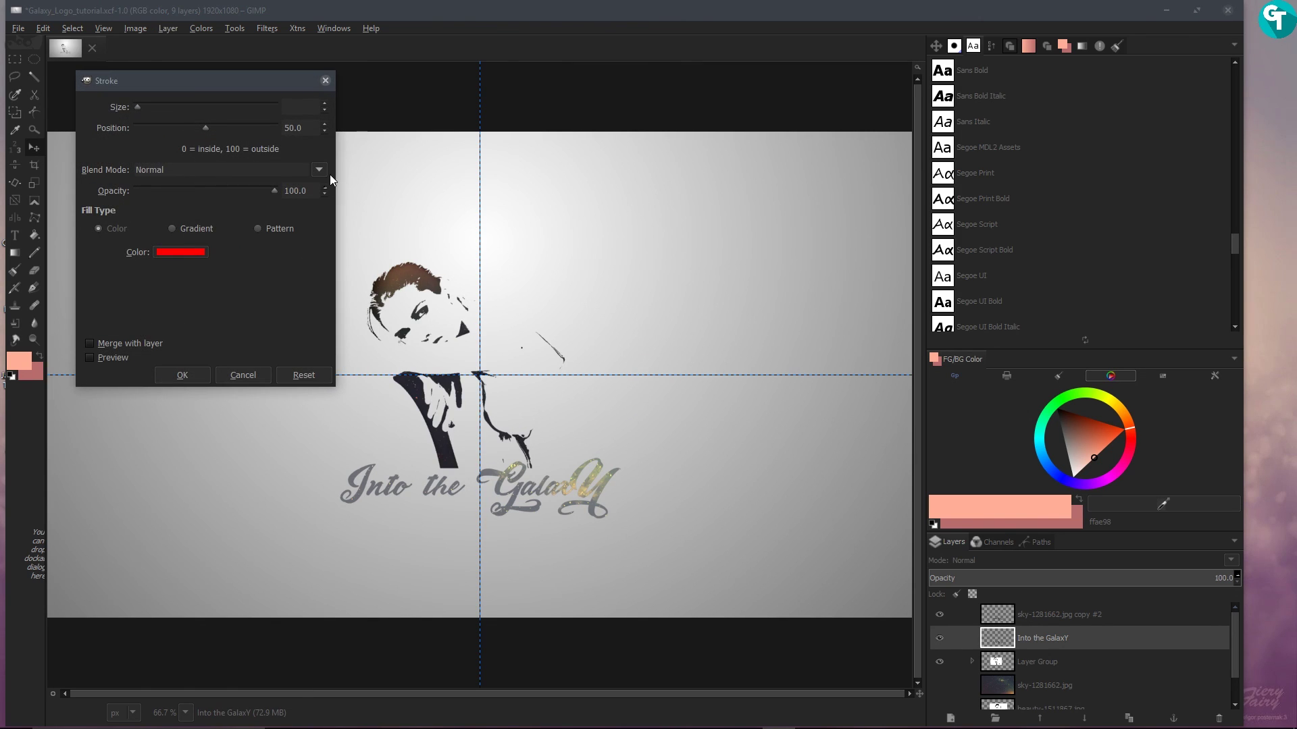
click(205, 232)
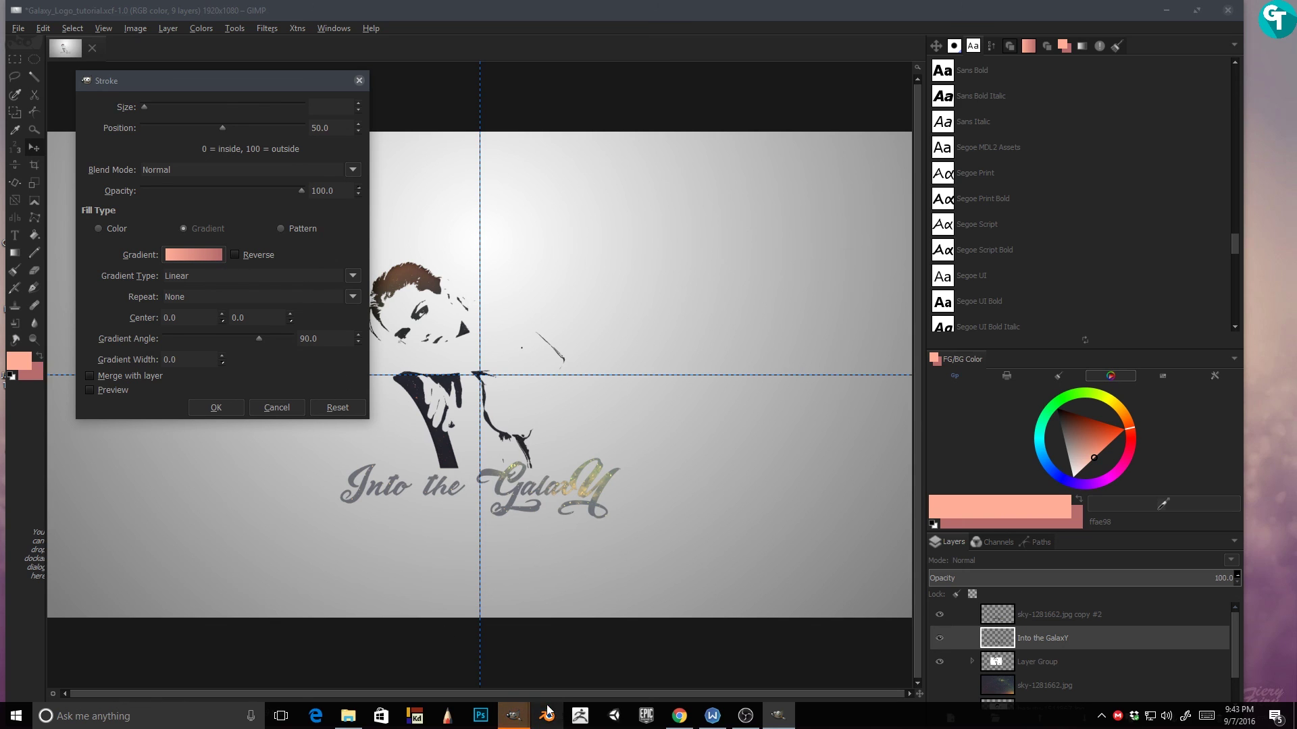
Step: Choose the Flare Sizefac 101 gradient for the caption's stroke with the preview enabled, and apply the effect
mouse_move(514, 716)
click(598, 664)
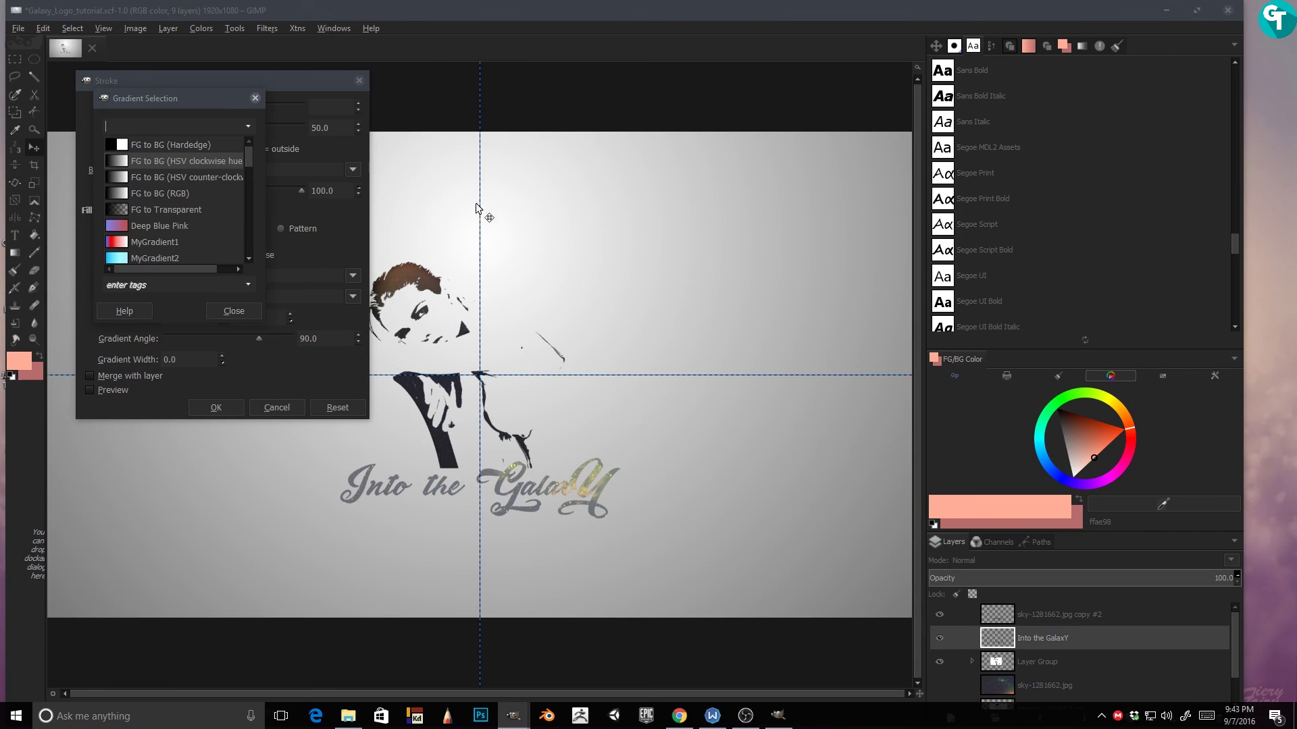
scroll(183, 173, down, 3)
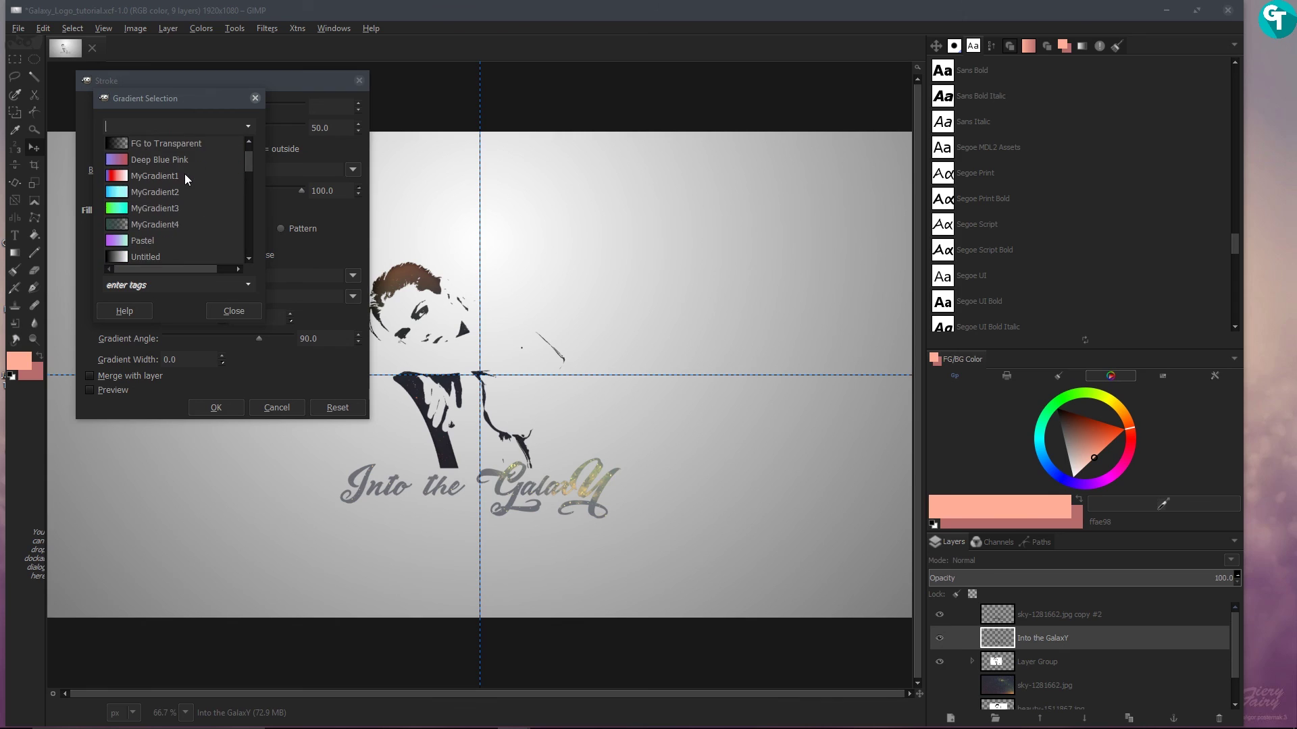
scroll(185, 177, down, 1)
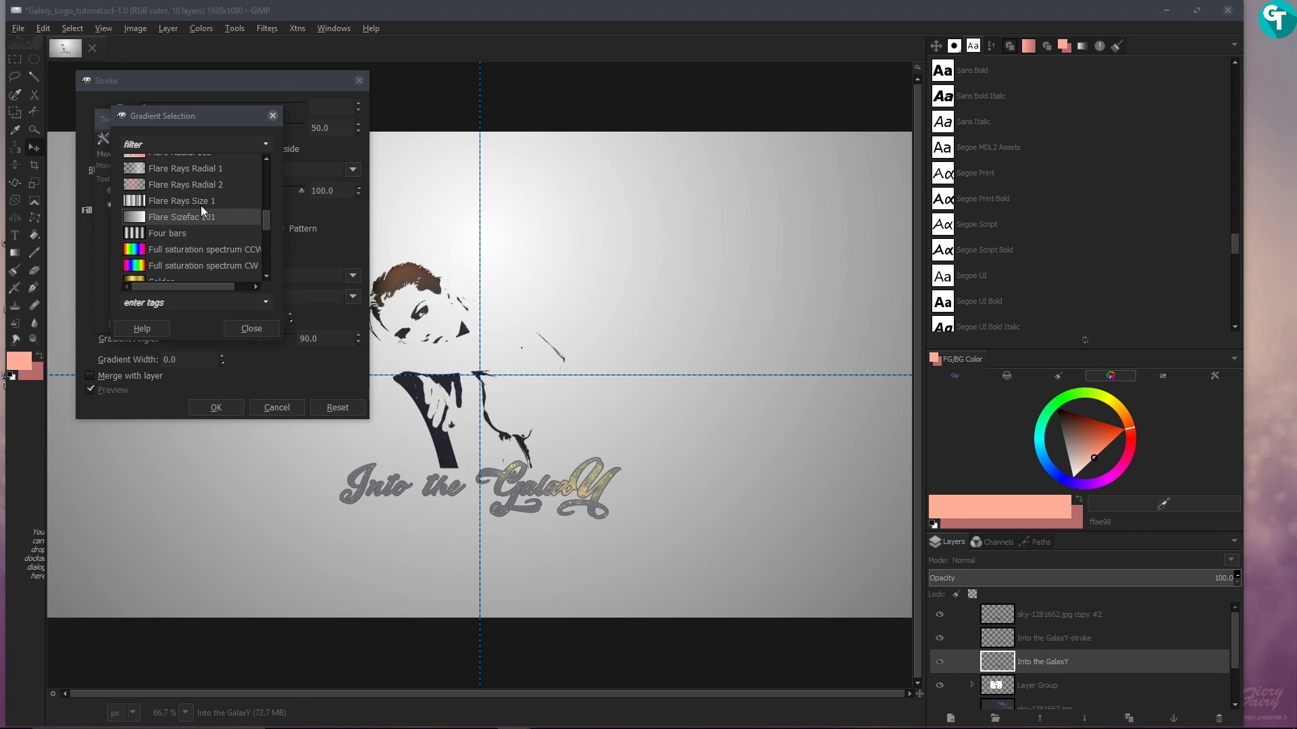
scroll(201, 210, down, 1)
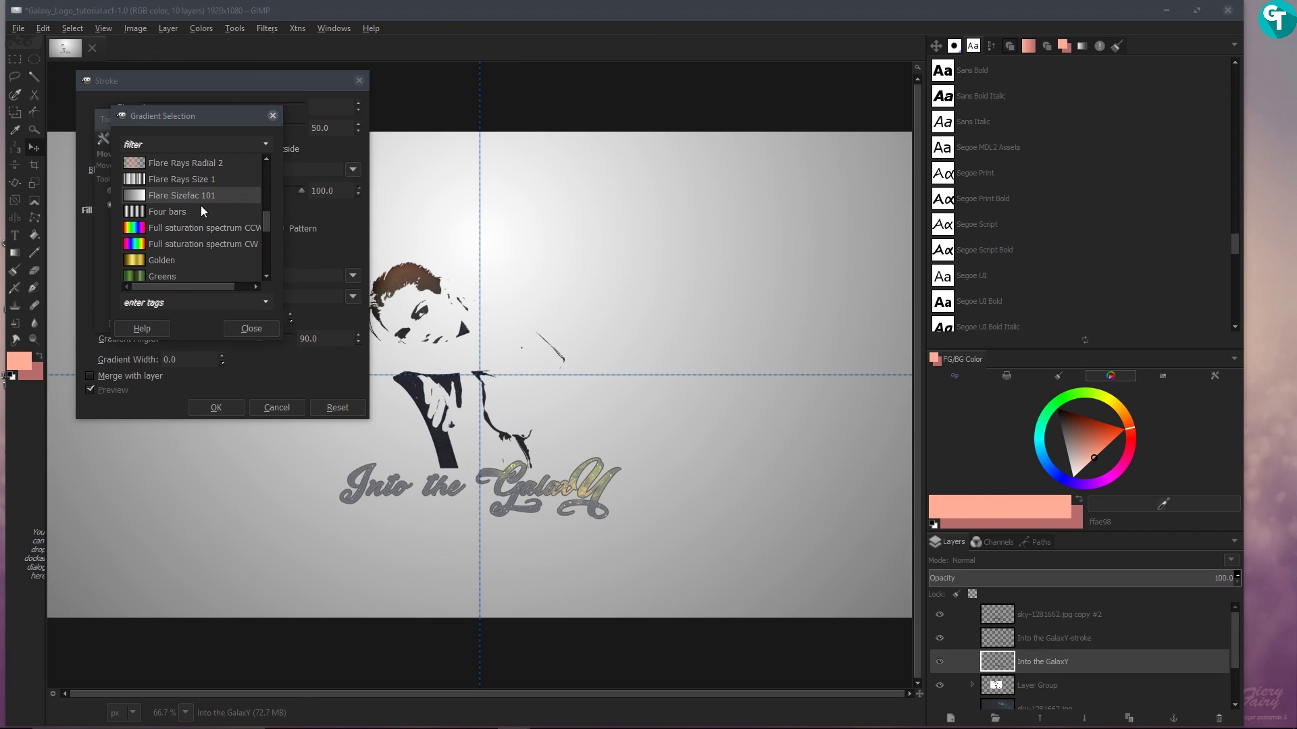
scroll(201, 208, down, 2)
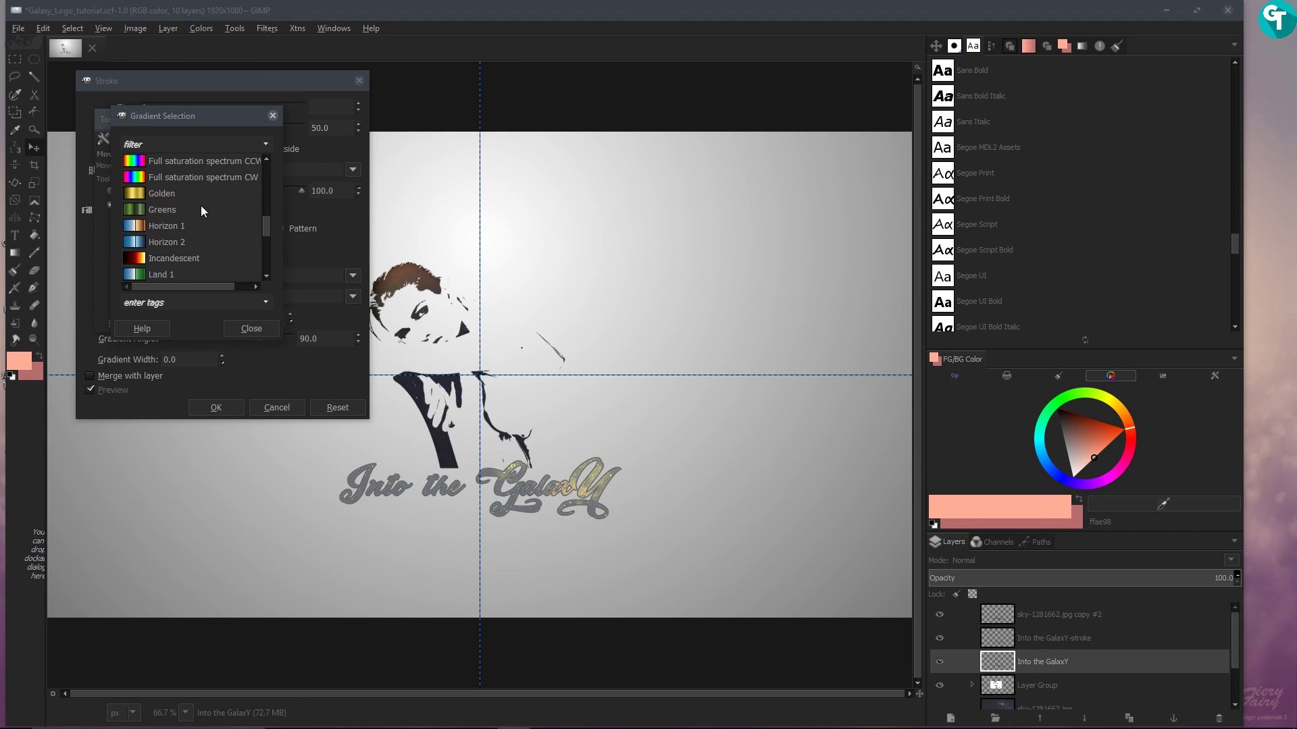
scroll(201, 210, down, 1)
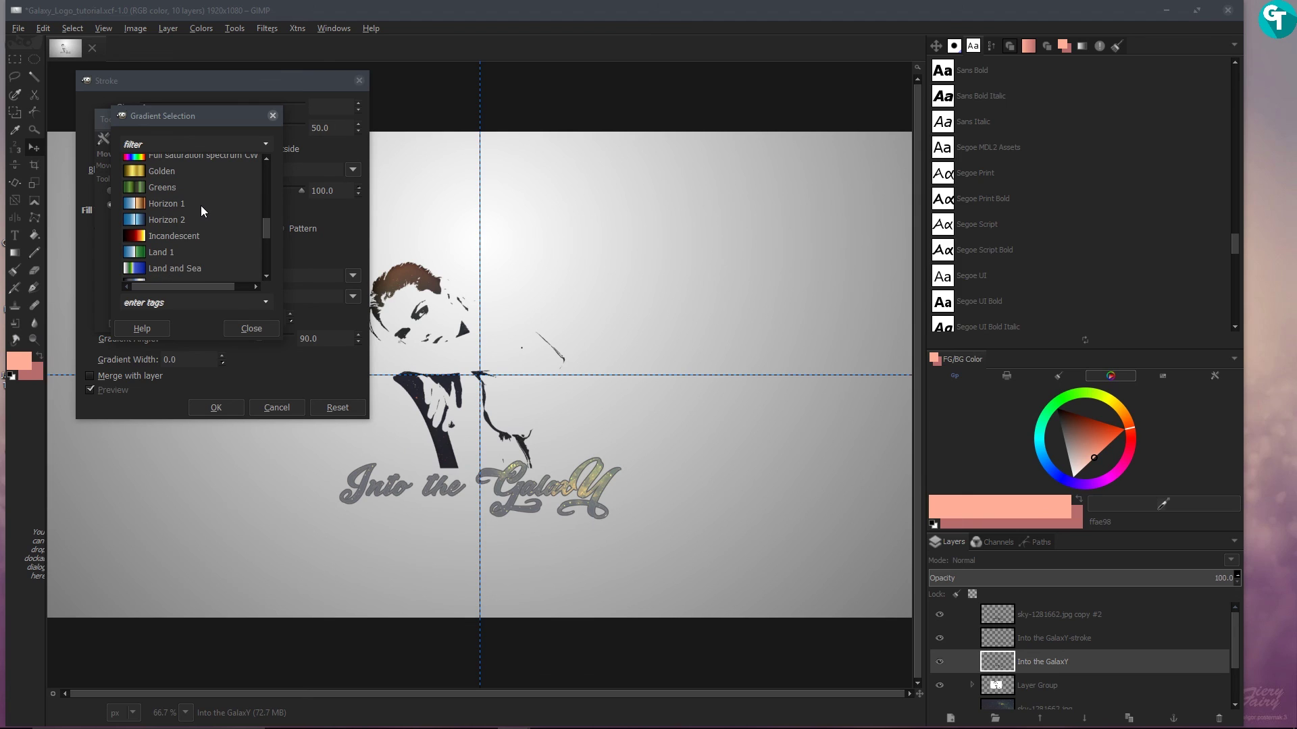
scroll(200, 205, up, 3)
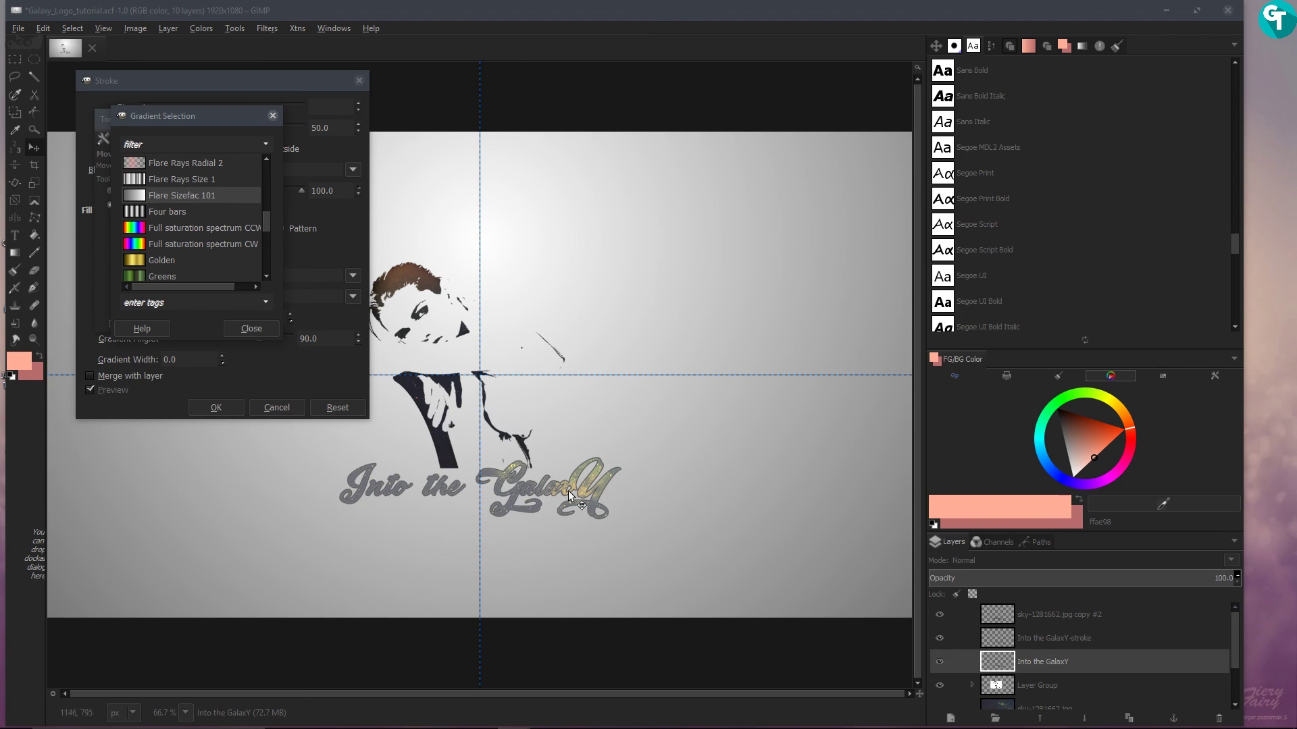
click(242, 327)
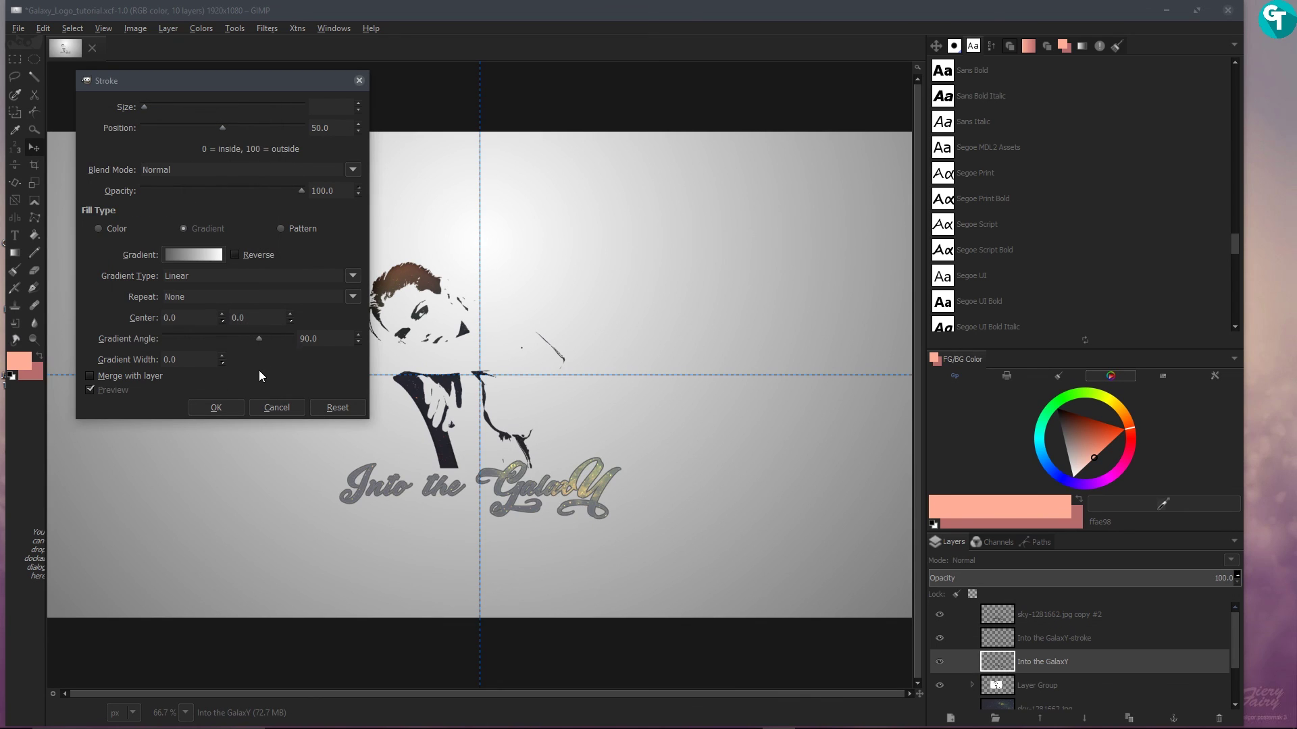
click(216, 407)
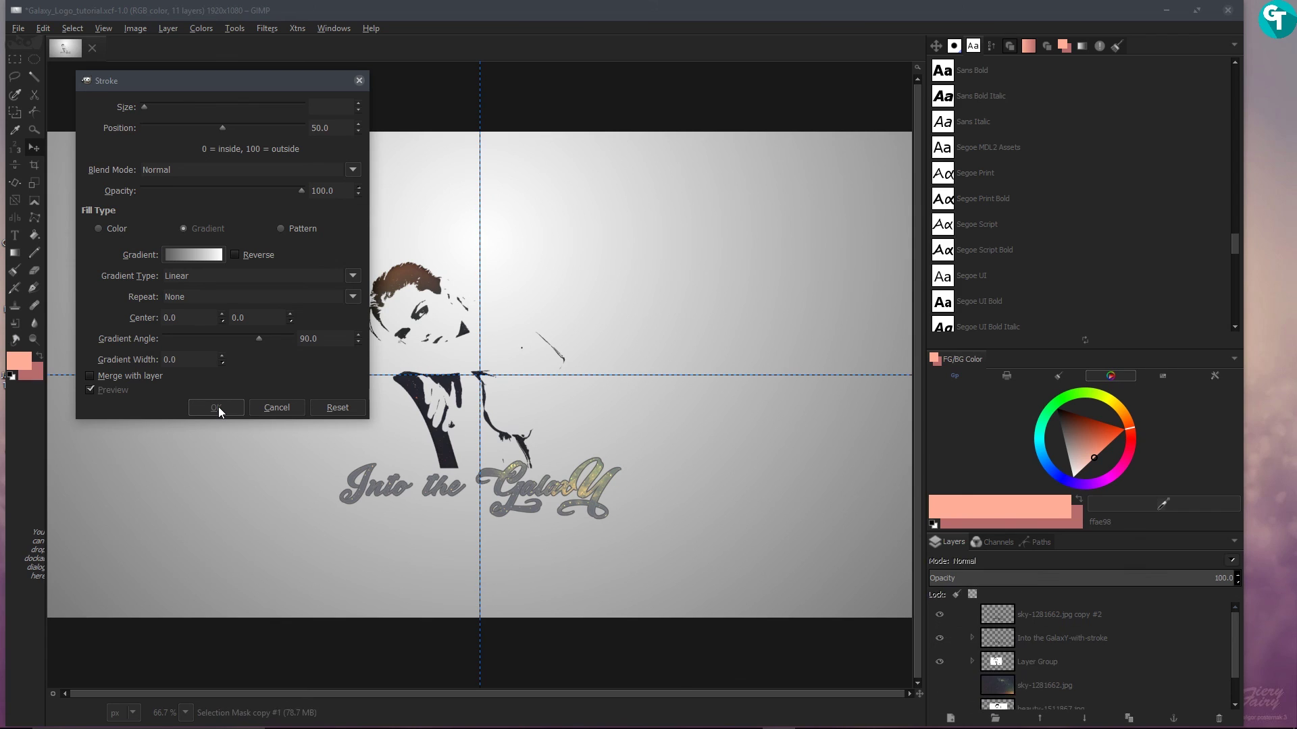
Step: Move the "Into the GalaxY-with-stroke" group above the sky copy and set its blend mode to Overlay
click(972, 636)
click(1002, 643)
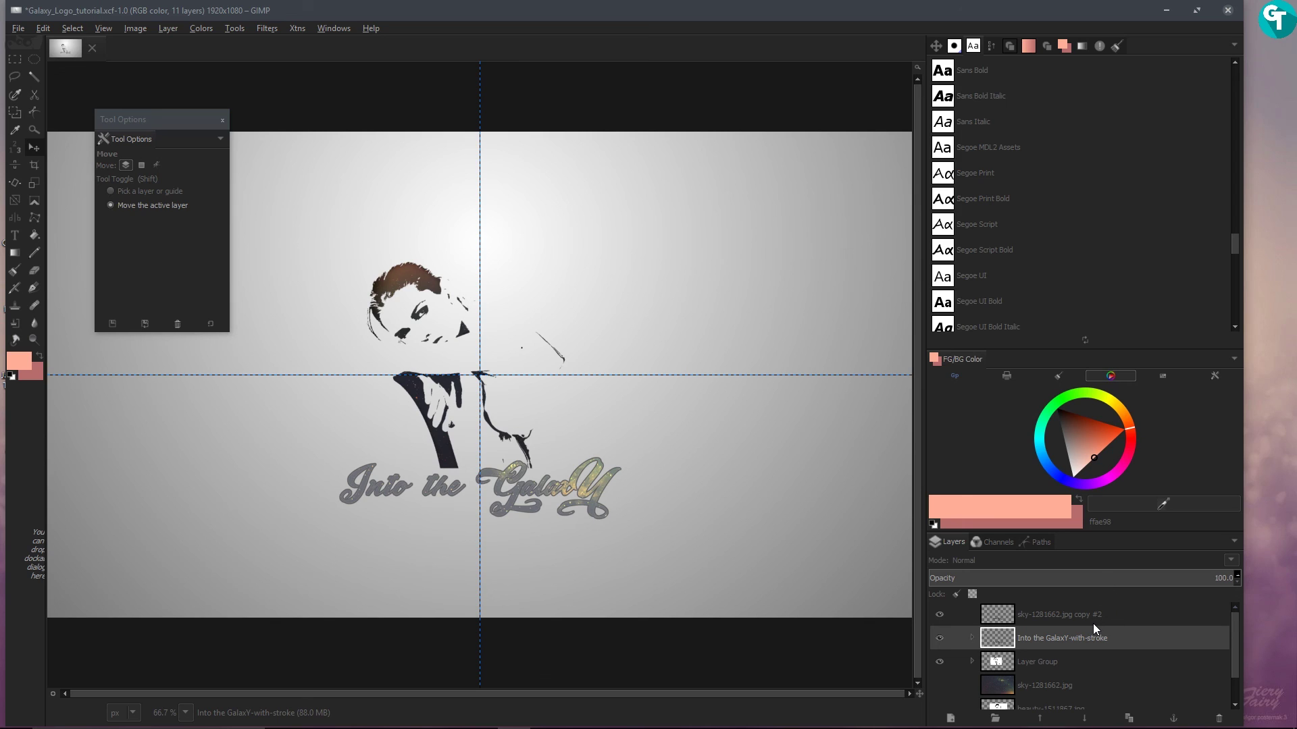
drag(1092, 633, 1075, 606)
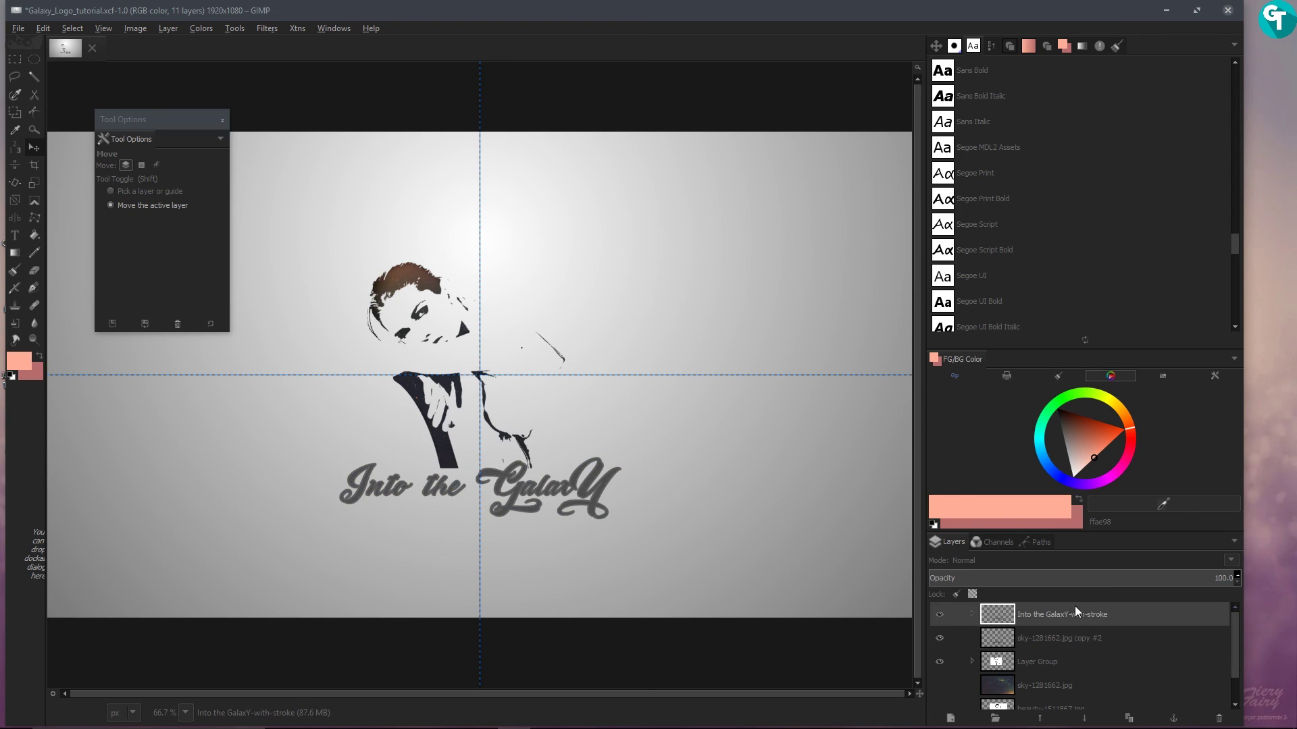
click(1048, 559)
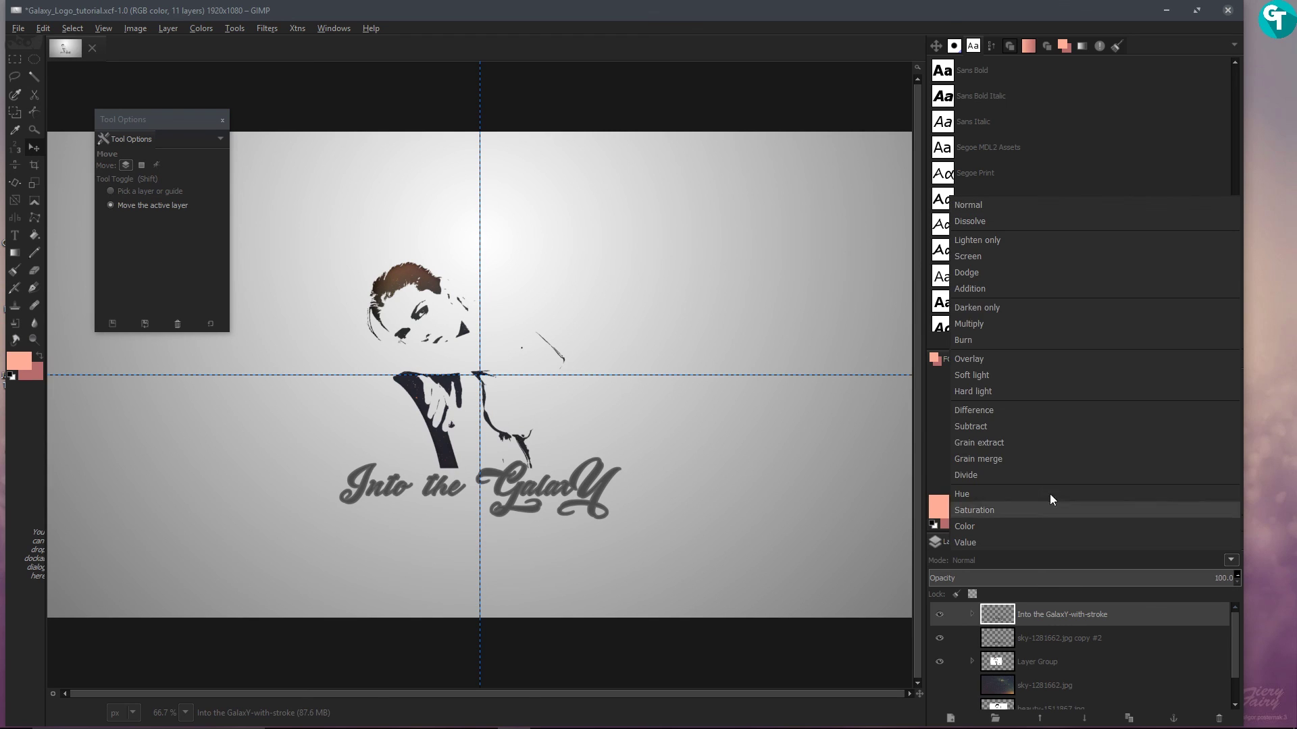
click(1005, 358)
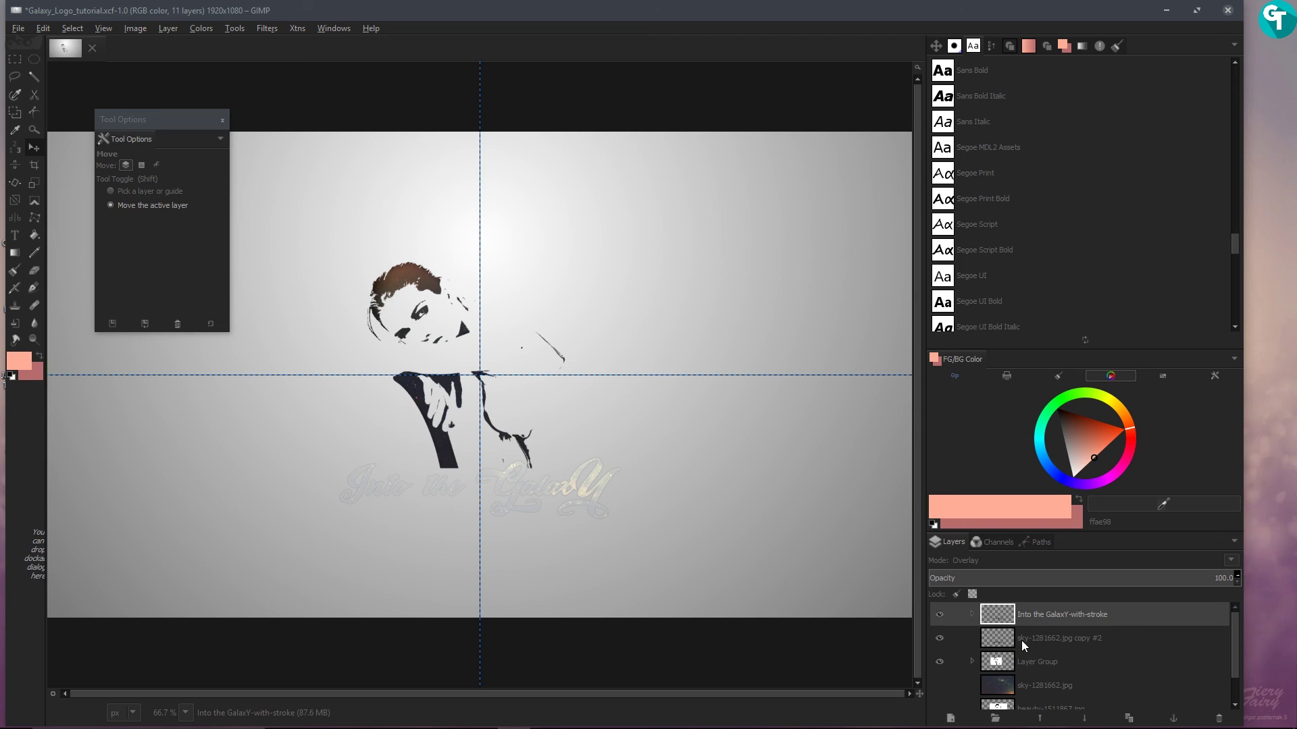
Step: Try Hard light as the stroked caption group's blend mode, and restore Overlay
click(1011, 559)
click(1015, 384)
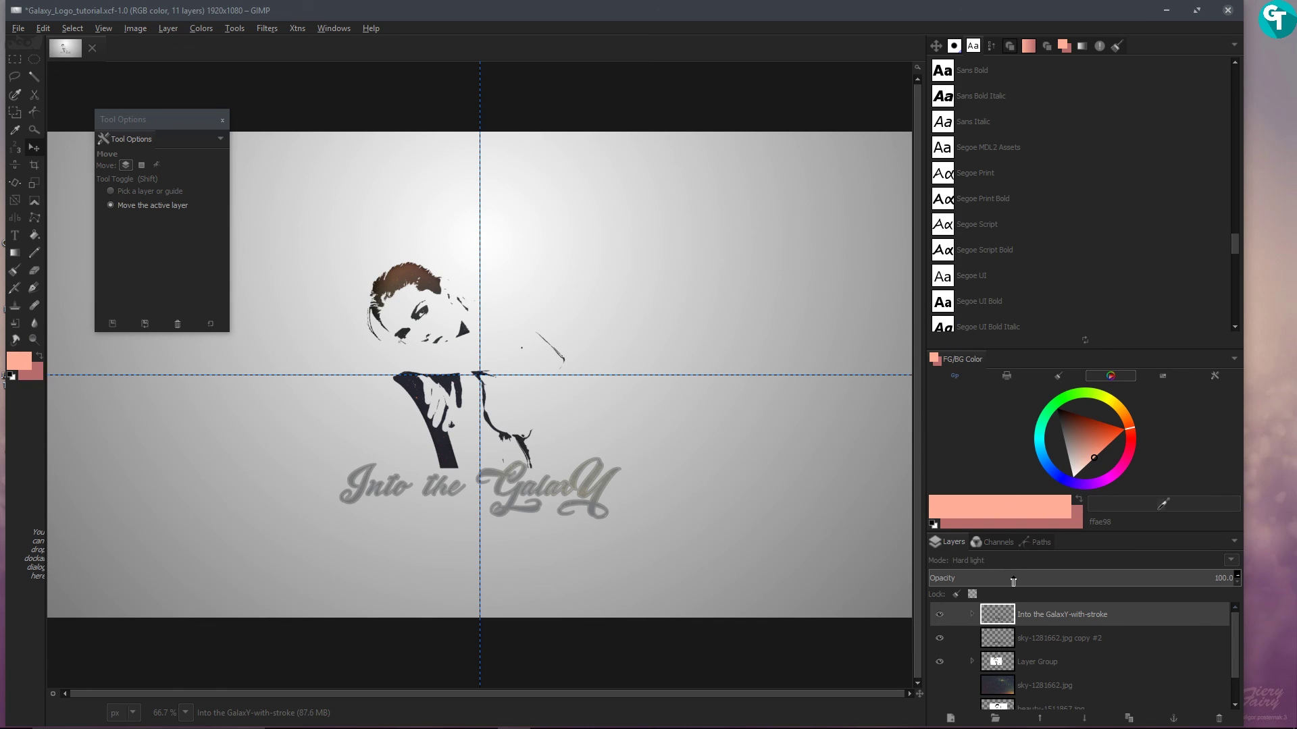
key(Up)
key(Up)
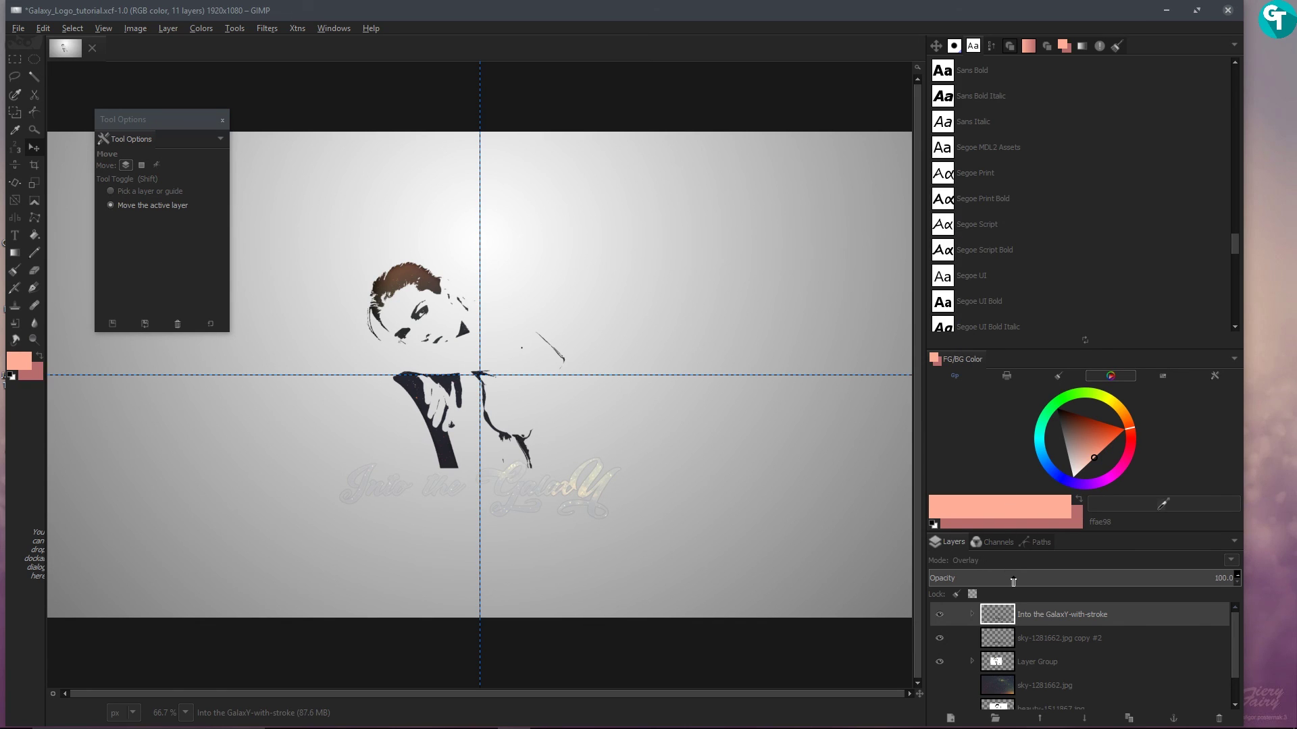
key(Down)
key(Up)
Step: Set the foreground colour to dark grey 4d4d4d and fill the Background layer with it
key(minus)
key(minus)
key(minus)
key(plus)
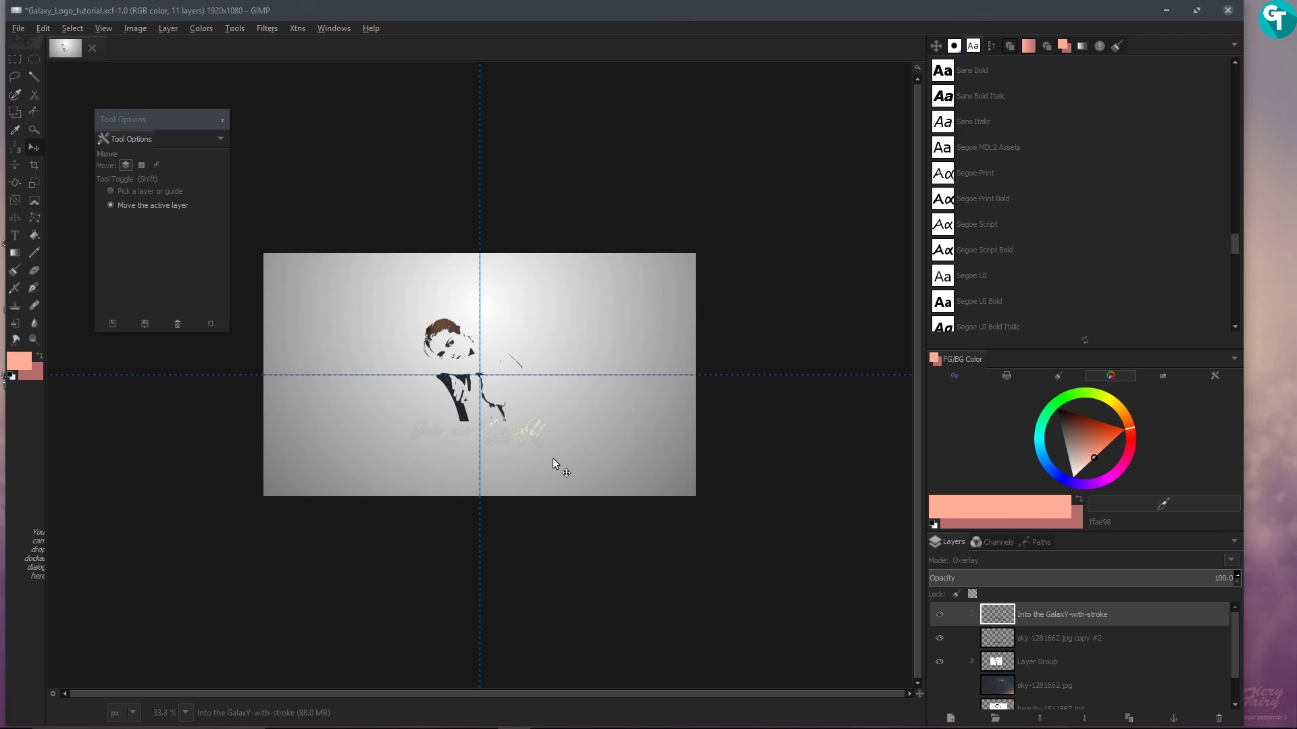
key(plus)
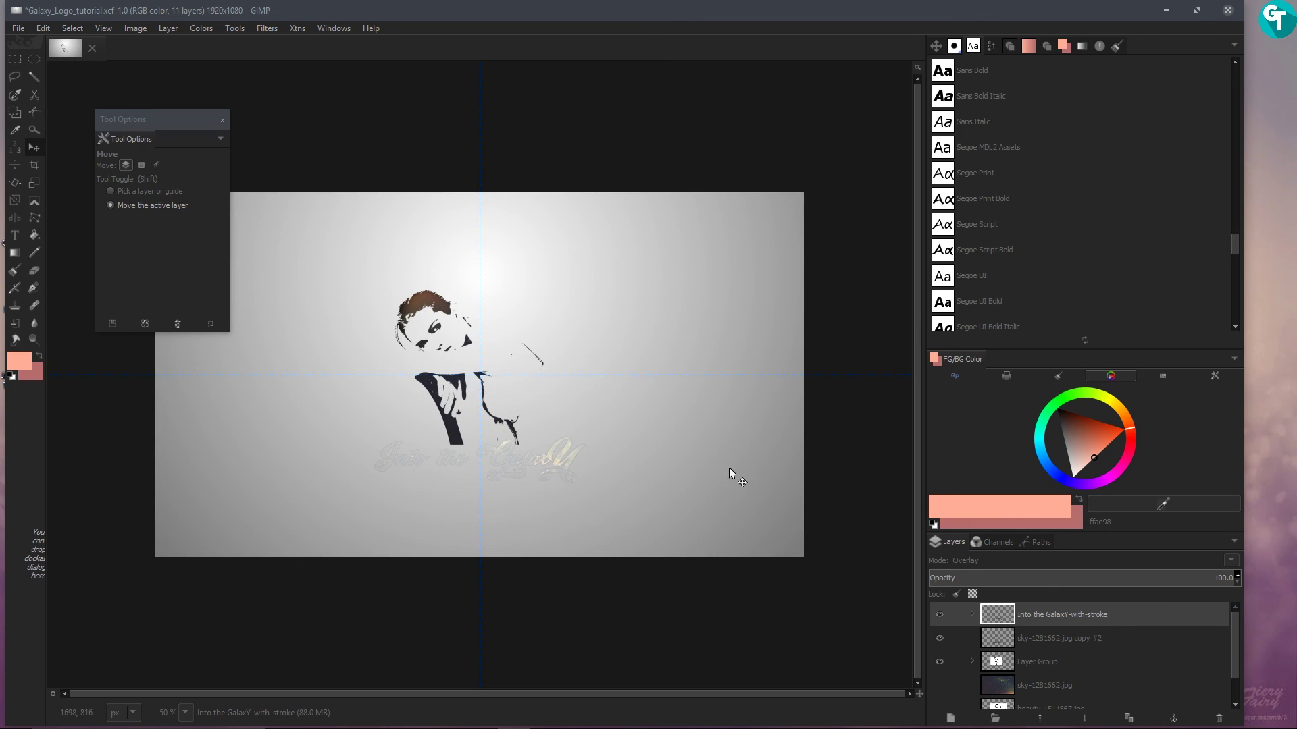
scroll(1120, 641, down, 2)
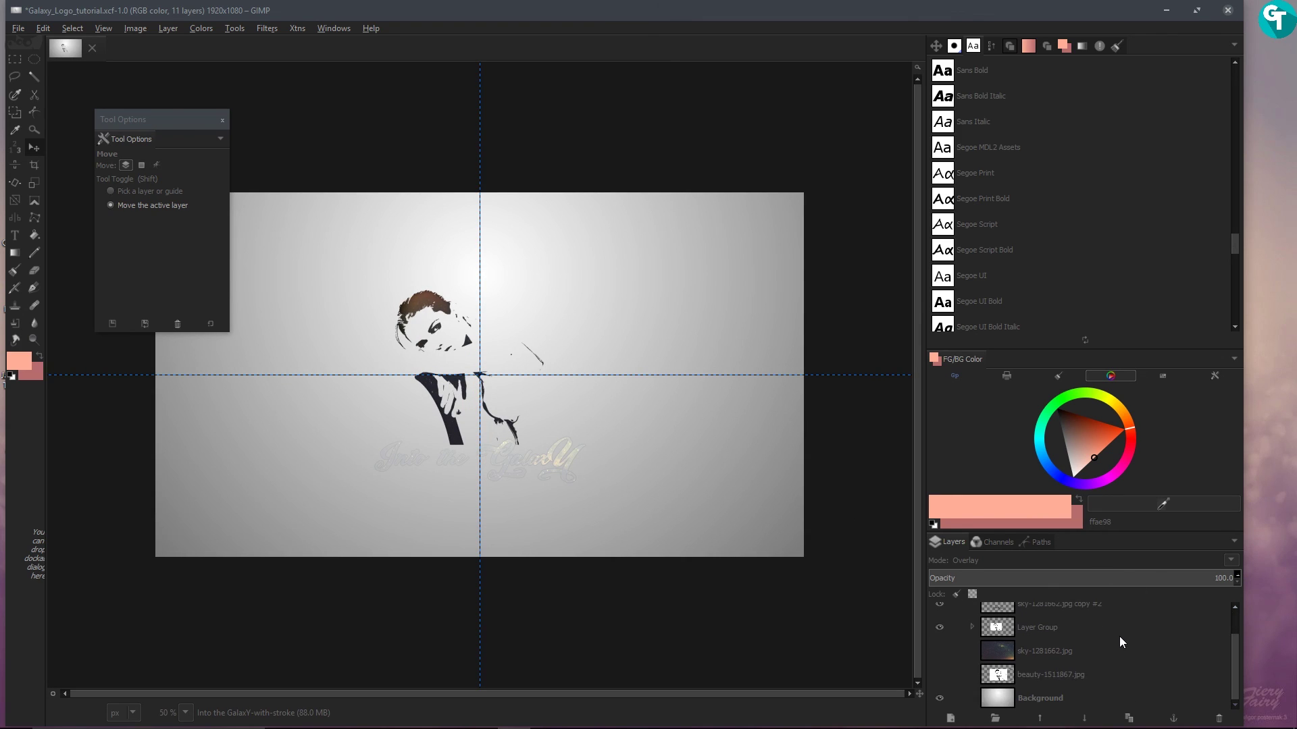
click(1073, 697)
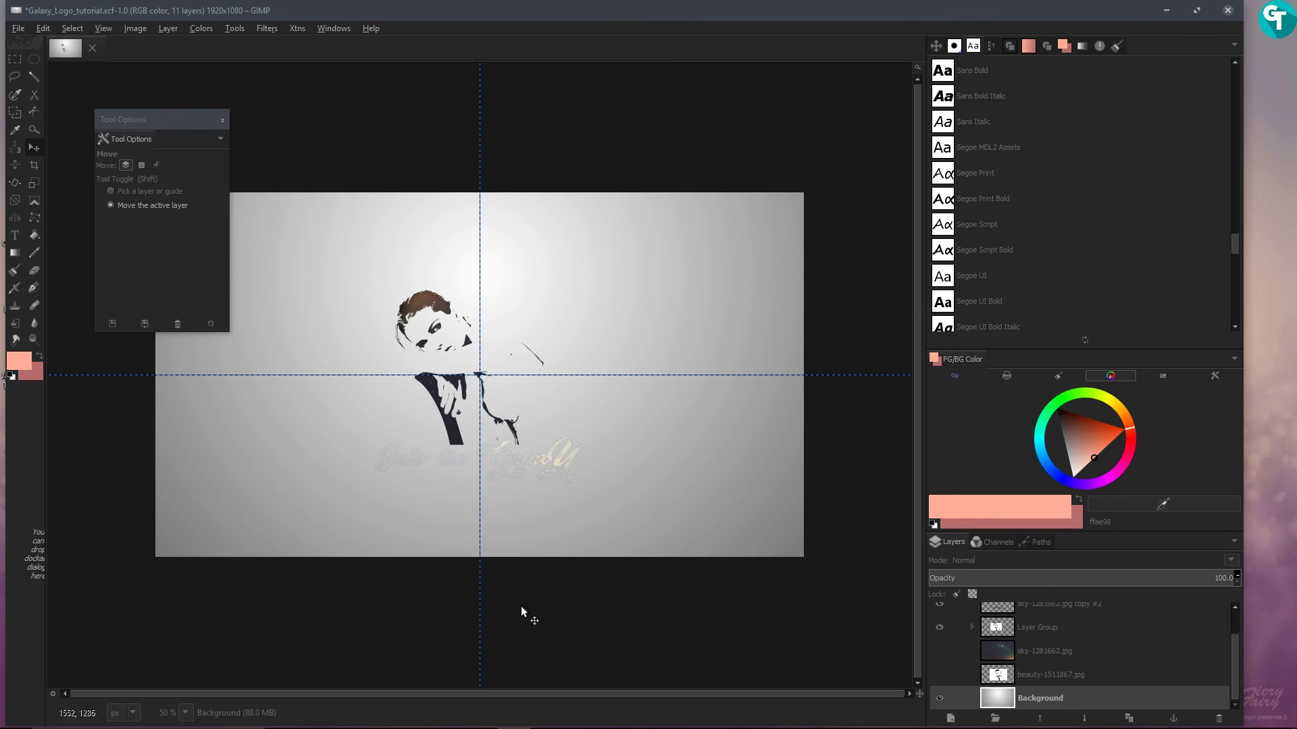
click(20, 362)
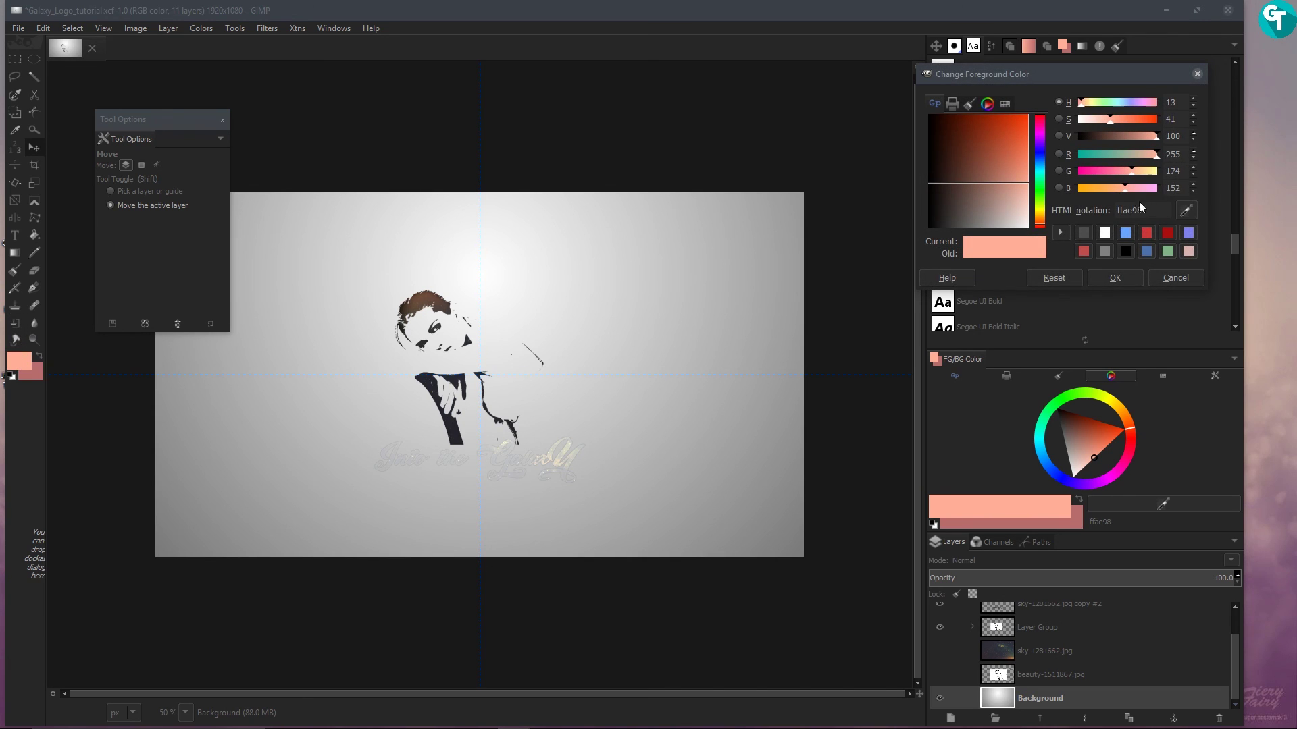
click(1104, 251)
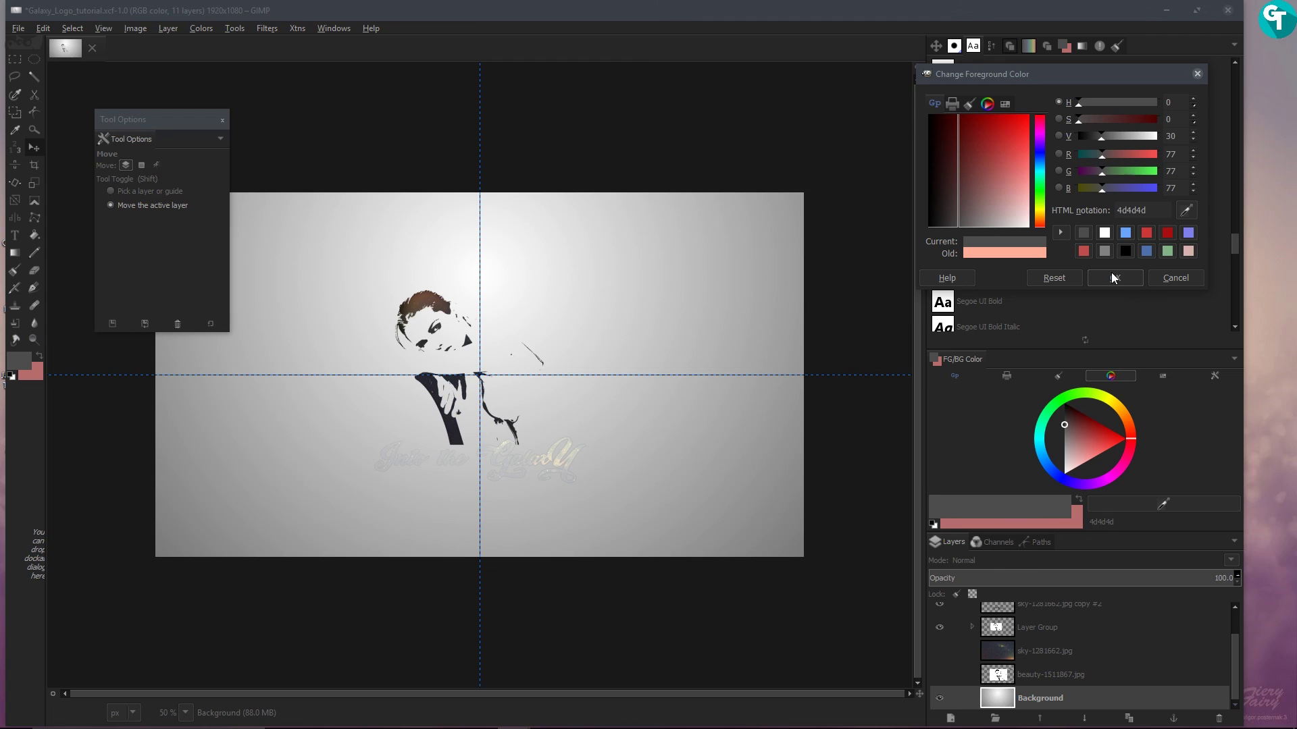
click(1115, 278)
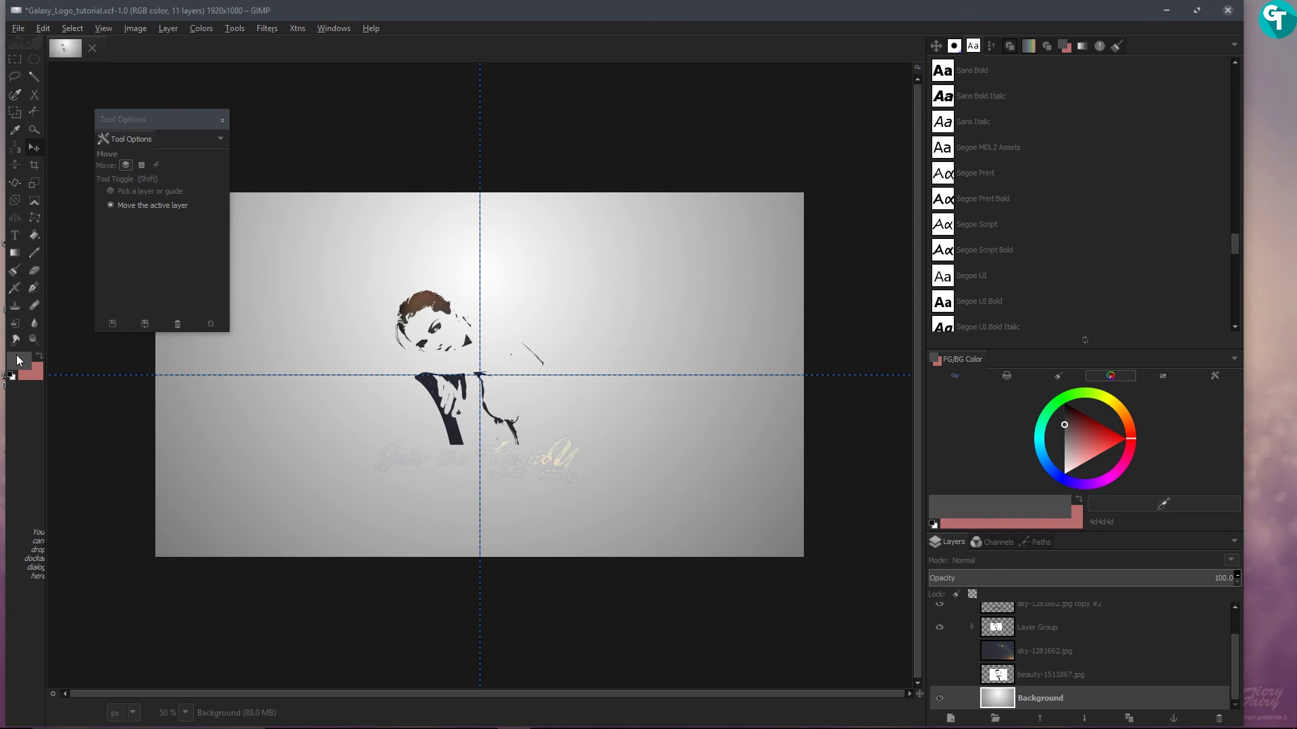
drag(19, 363, 182, 382)
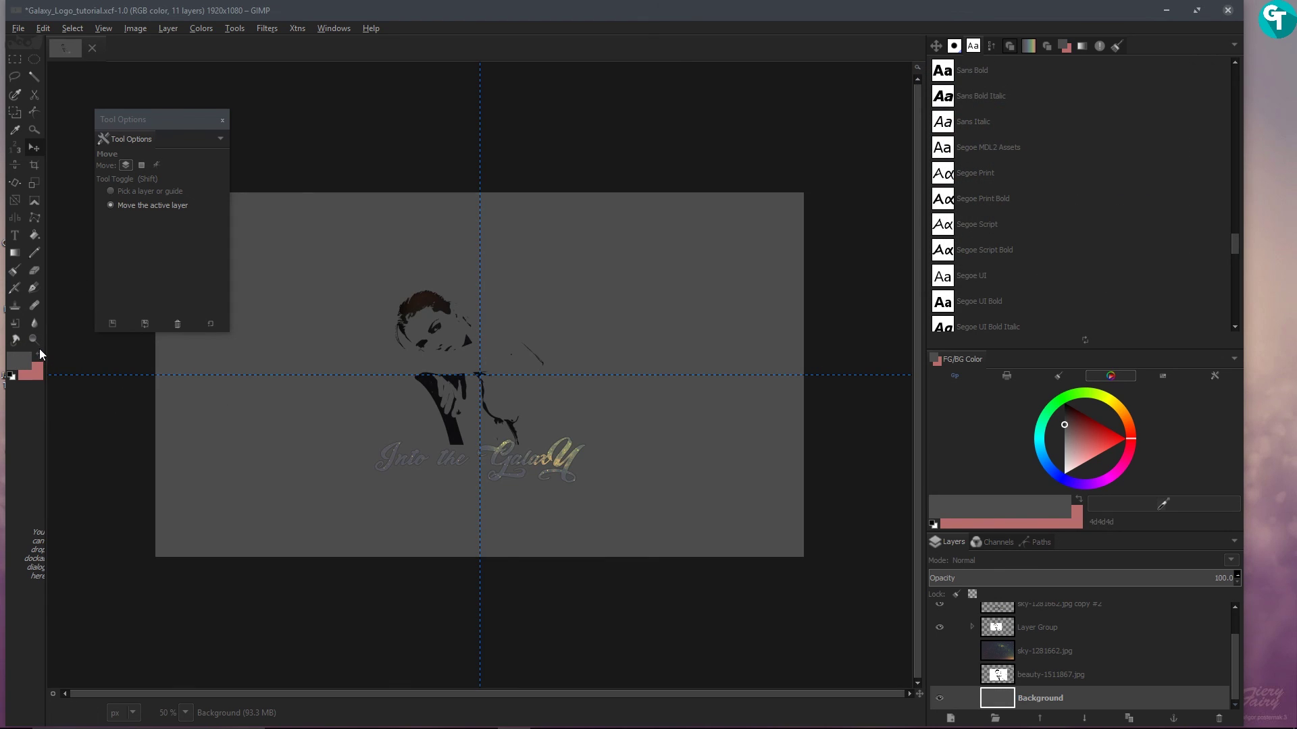
Step: Swap the foreground and background colours, and set the foreground colour to white
click(38, 358)
click(27, 361)
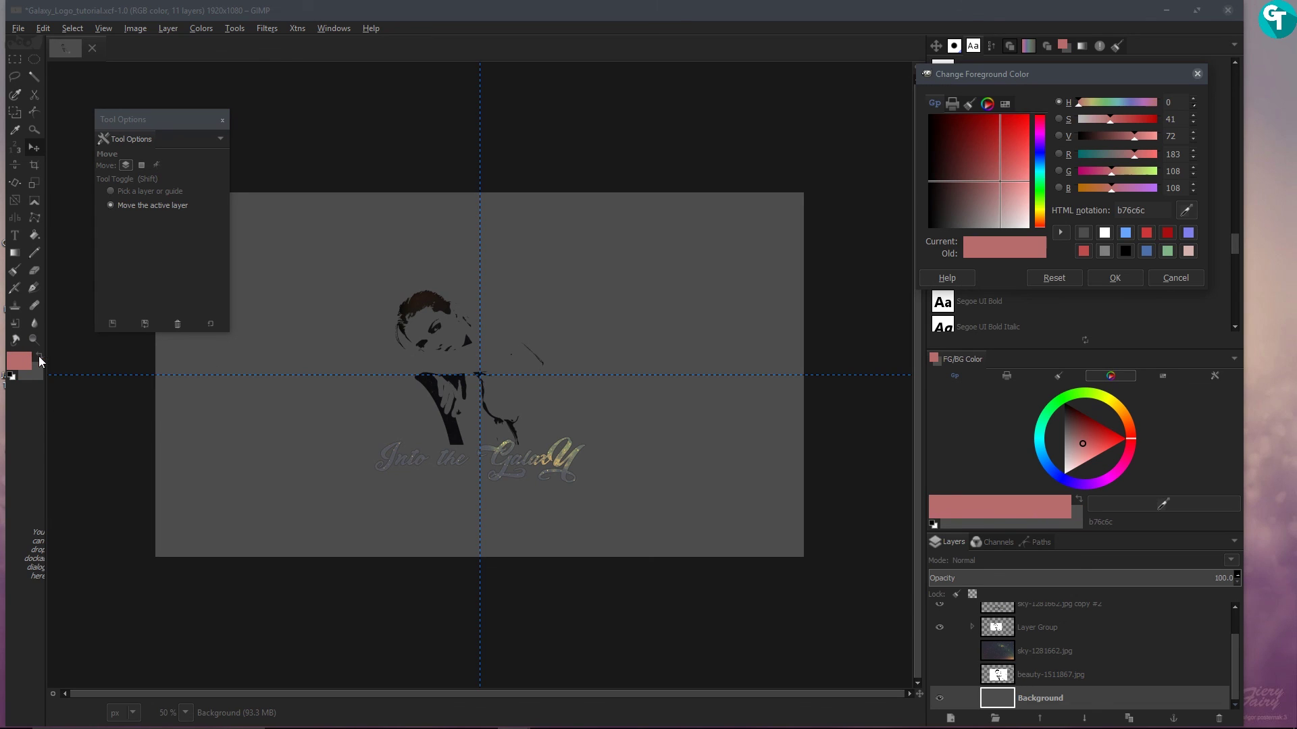
click(1104, 233)
click(1103, 278)
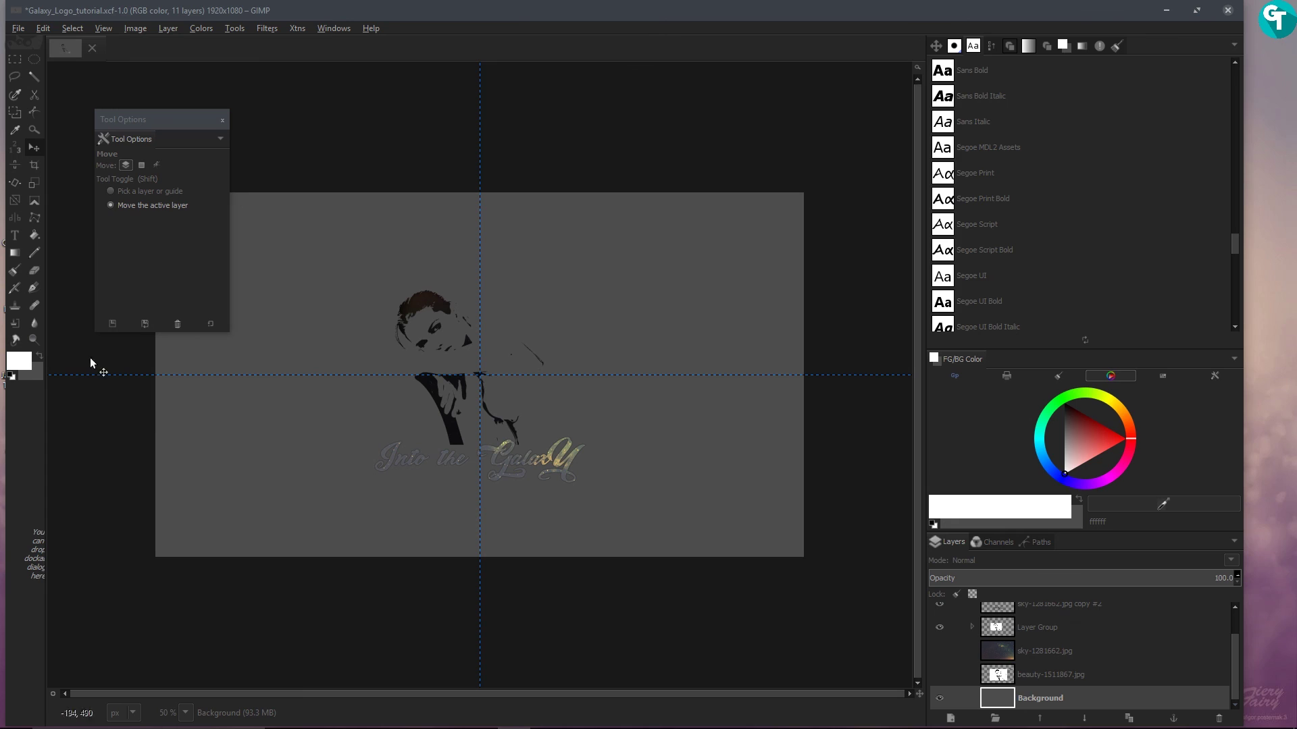
Step: Blend a radial white-to-dark-grey gradient over the Background layer, from just above the portrait's head to far beyond the canvas's upper-right edge
click(14, 253)
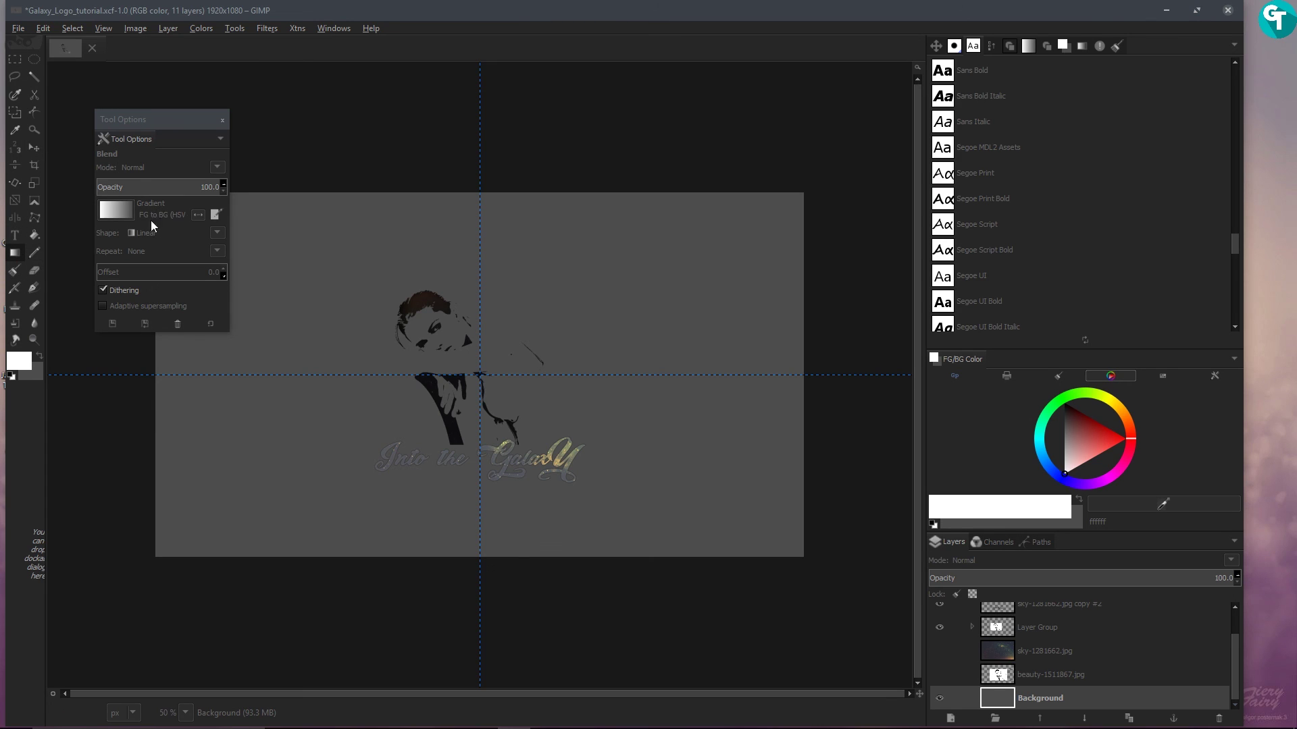
click(150, 232)
click(148, 282)
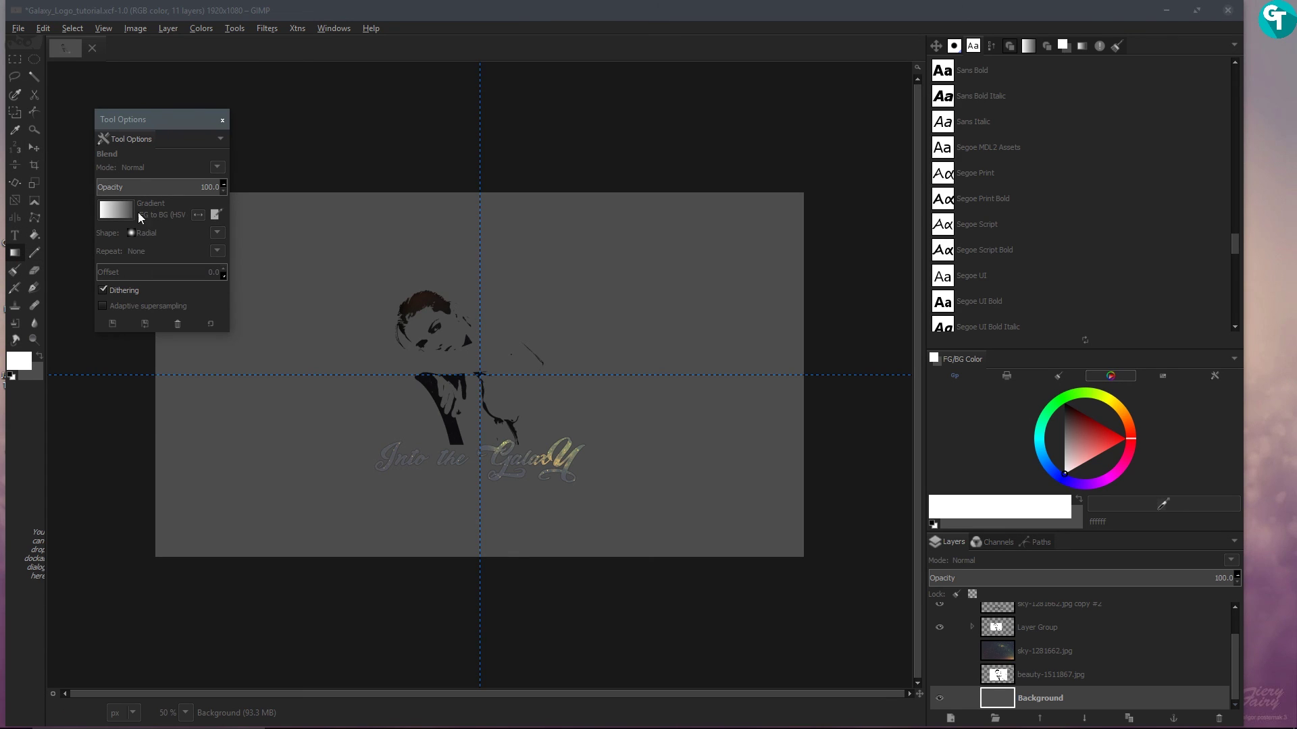
scroll(684, 266, down, 3)
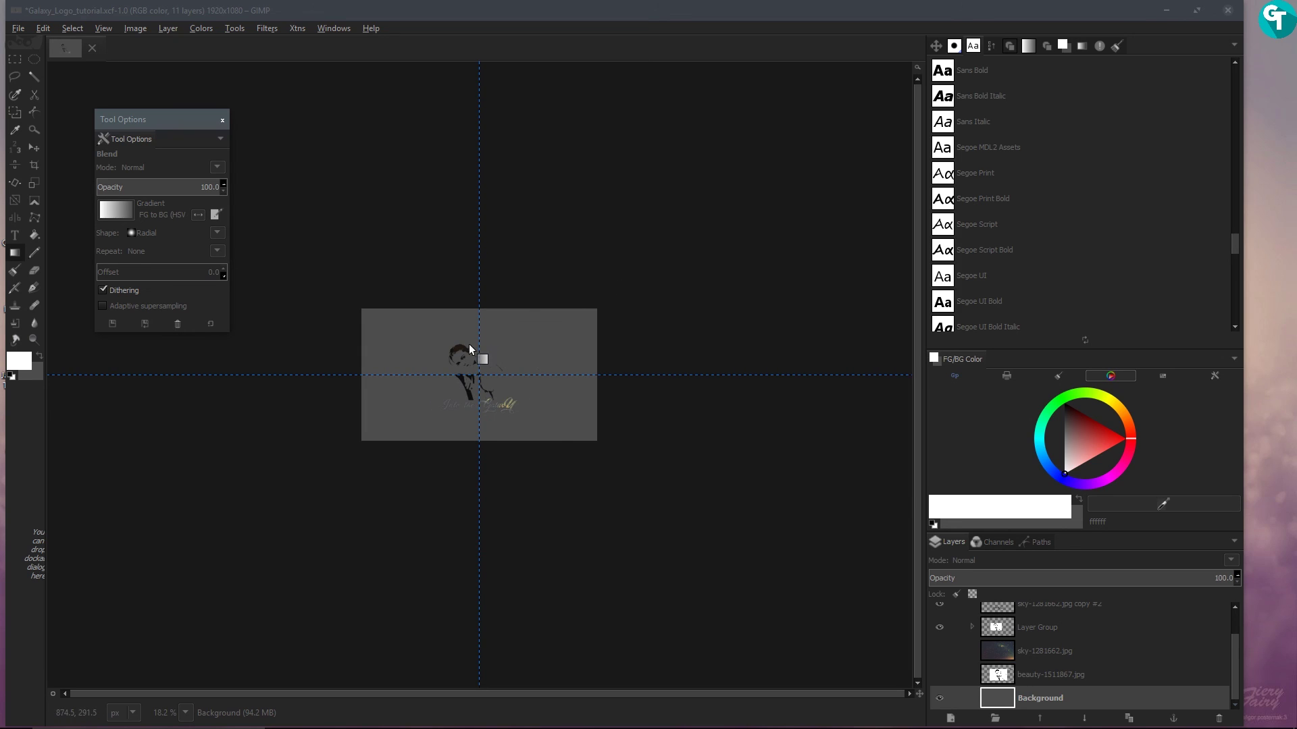
scroll(469, 343, up, 1)
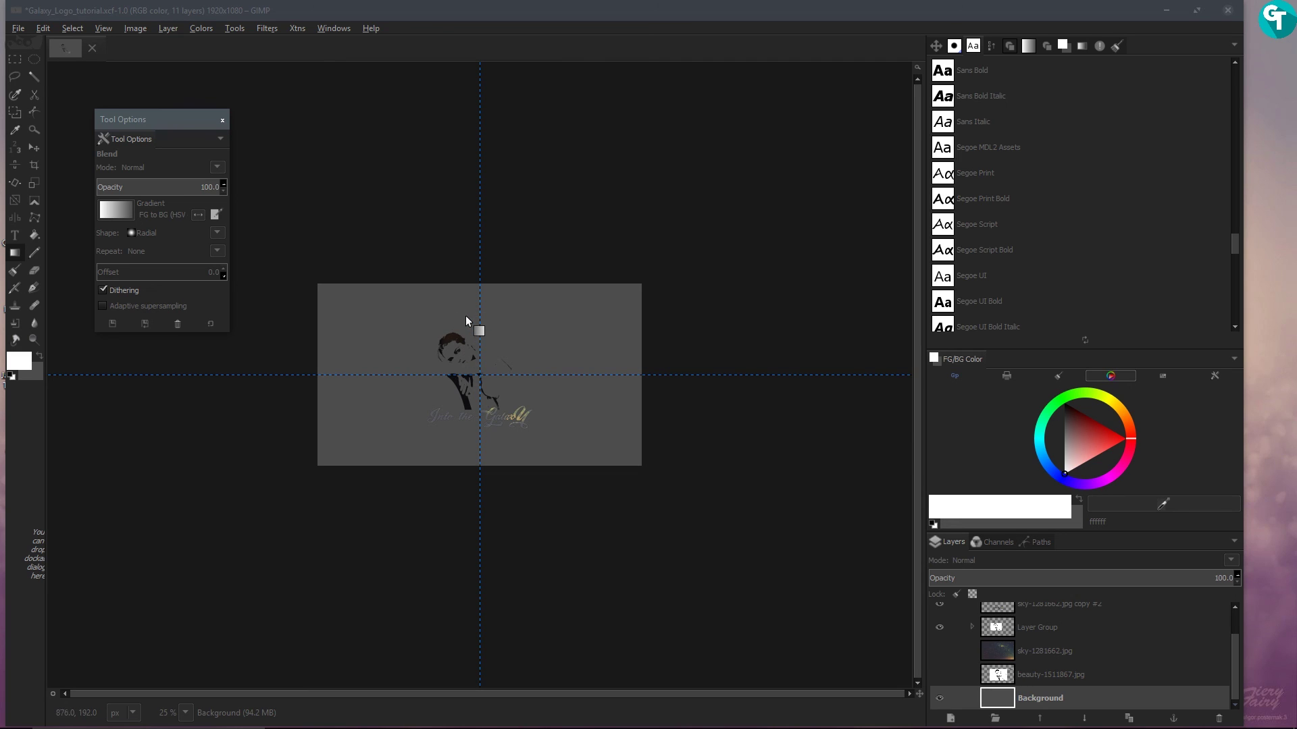
drag(463, 316, 685, 6)
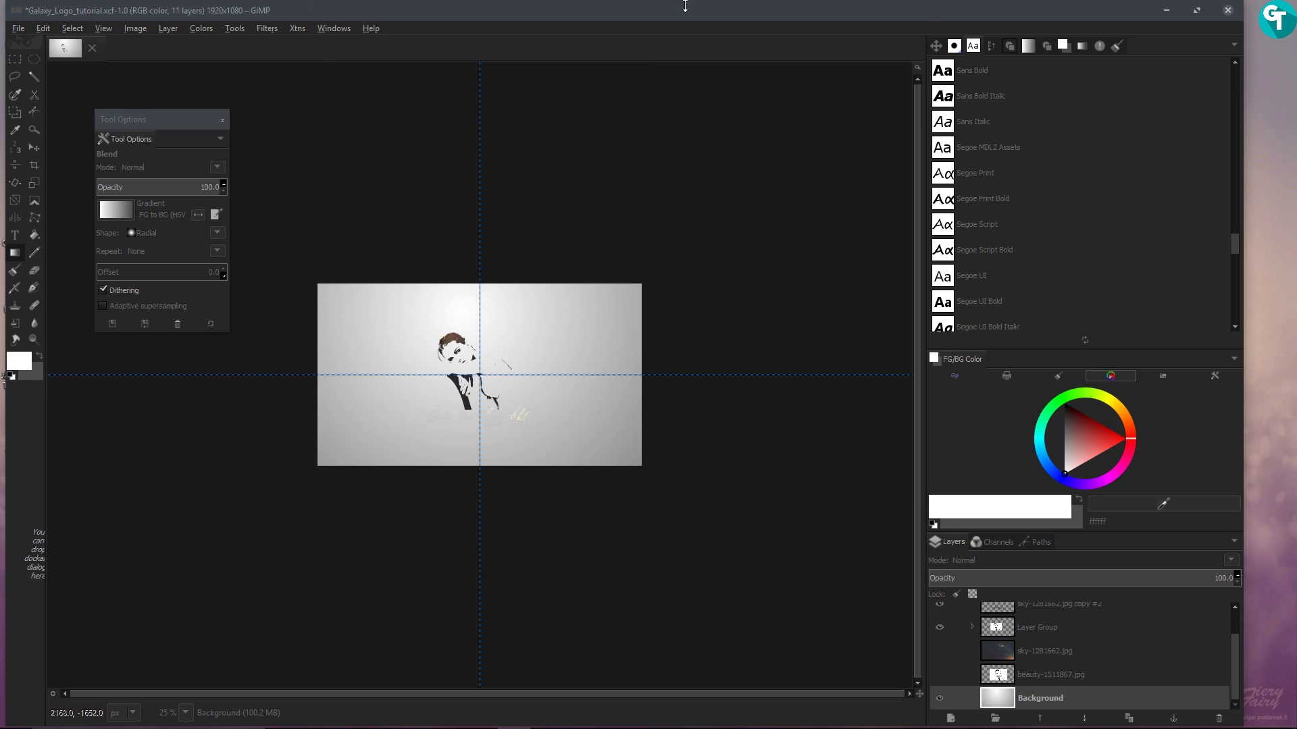
scroll(557, 423, up, 2)
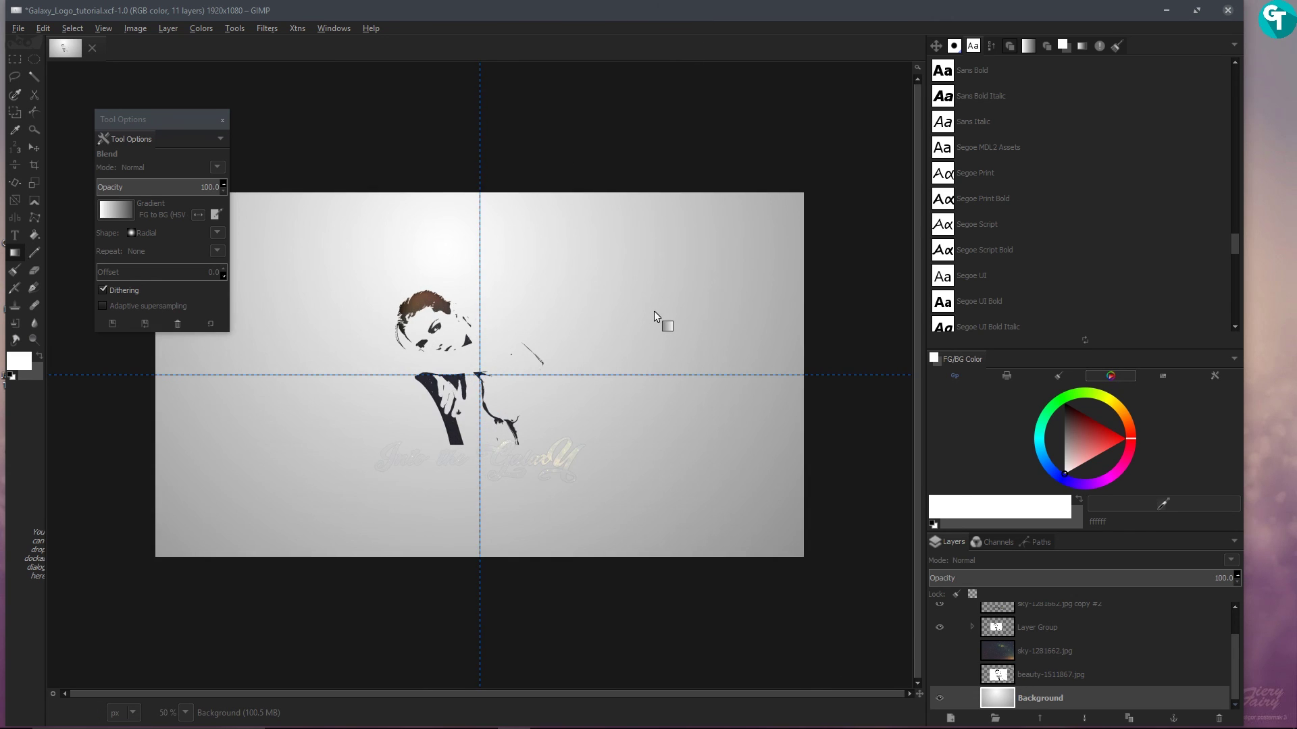
Step: Replace the Background gradient with a shorter radial white-to-dark-grey one, from just above the portrait's head to about (1692, -636), beyond the canvas's upper edge
key(ctrl+z)
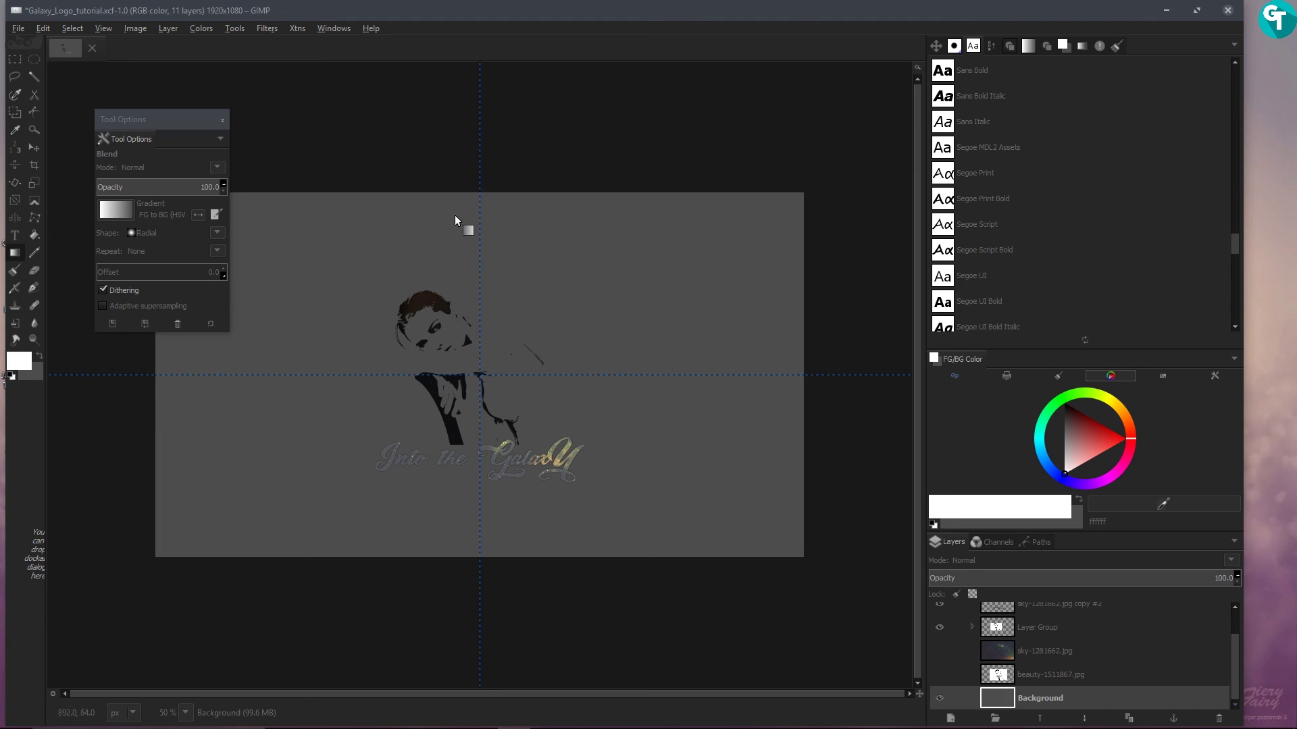
scroll(487, 240, down, 2)
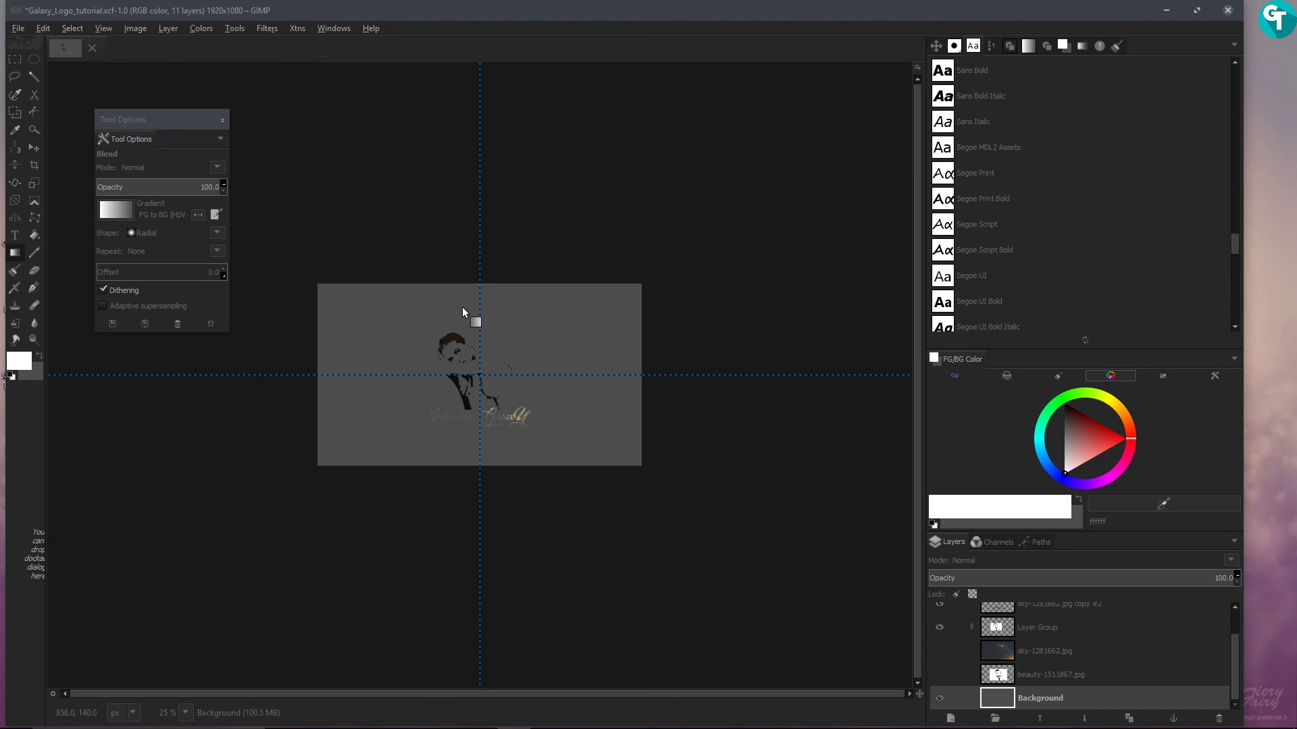
drag(463, 312, 604, 179)
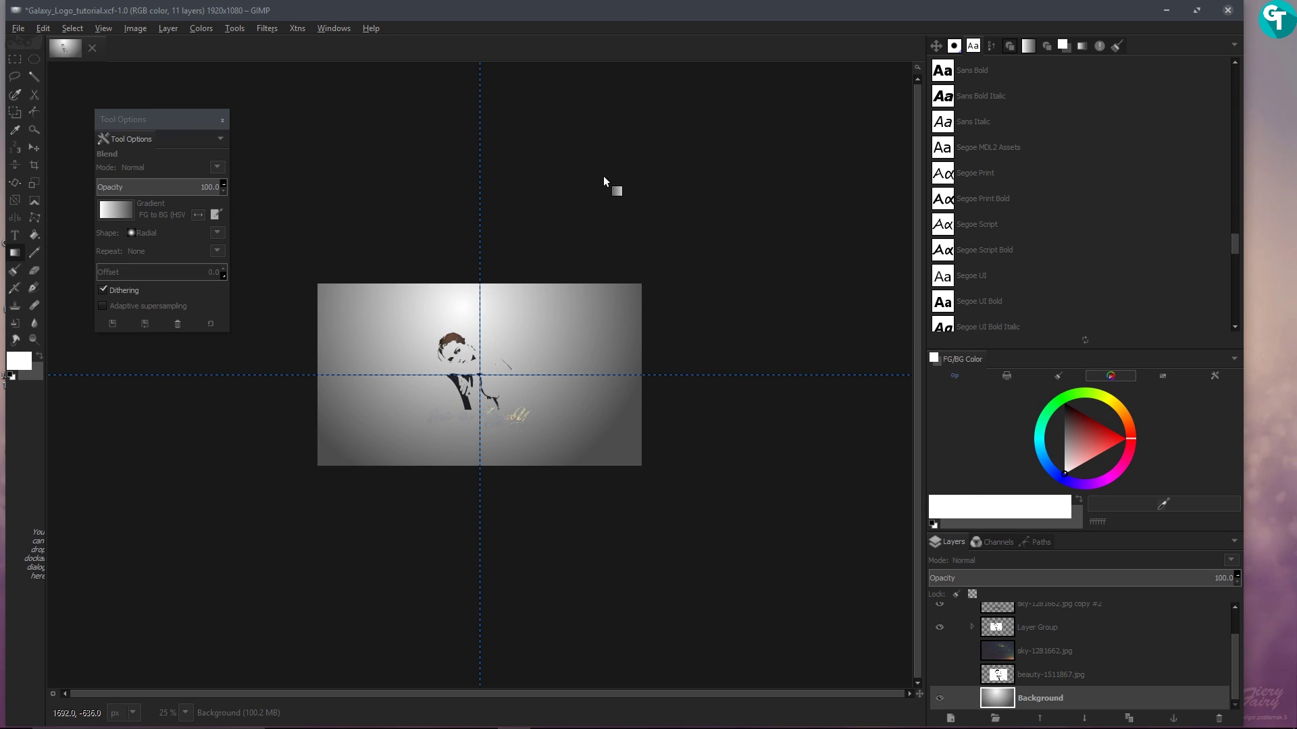
scroll(534, 283, up, 3)
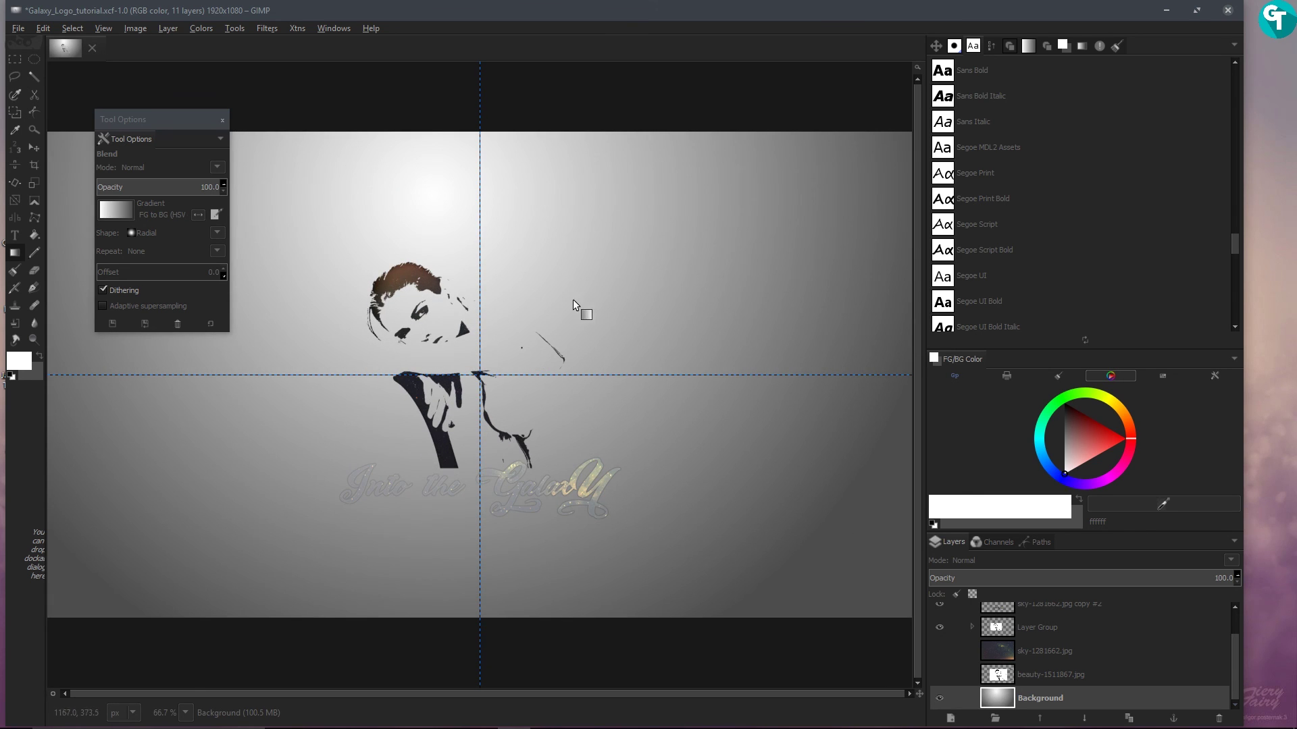
scroll(574, 301, down, 3)
scroll(576, 304, up, 2)
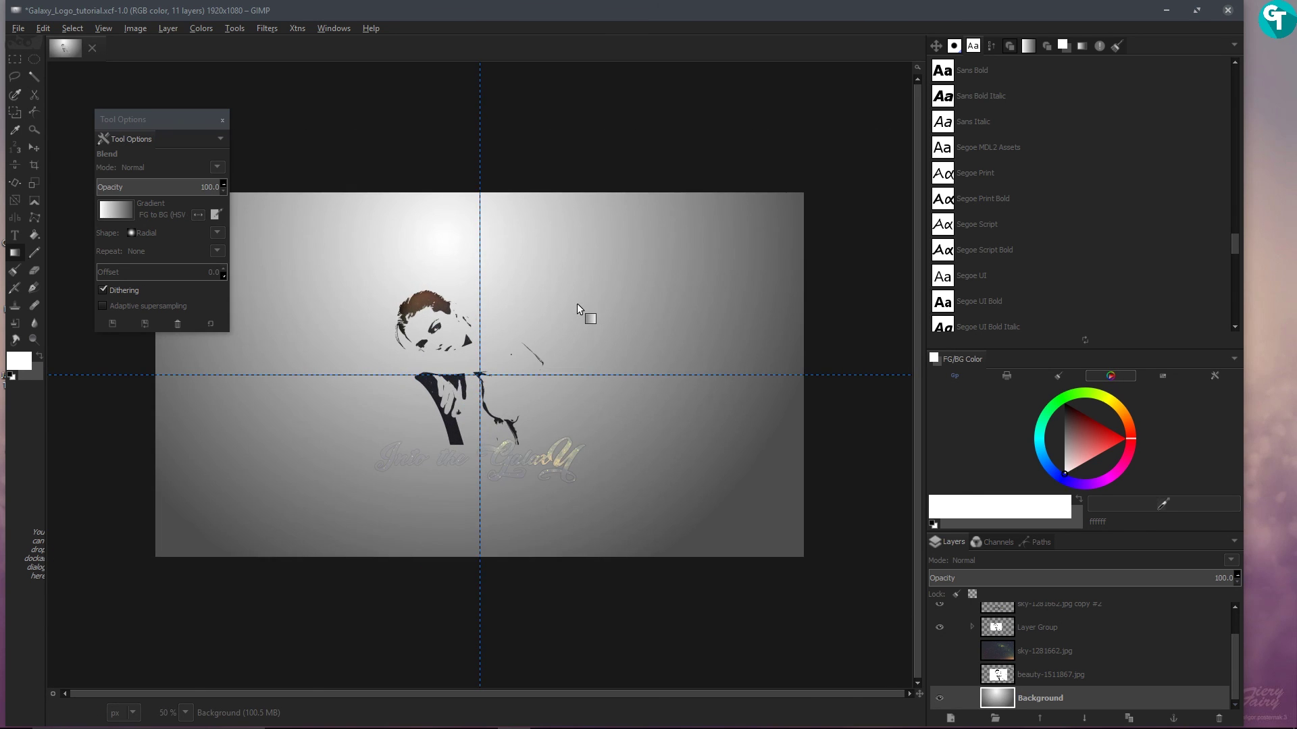
scroll(577, 303, up, 1)
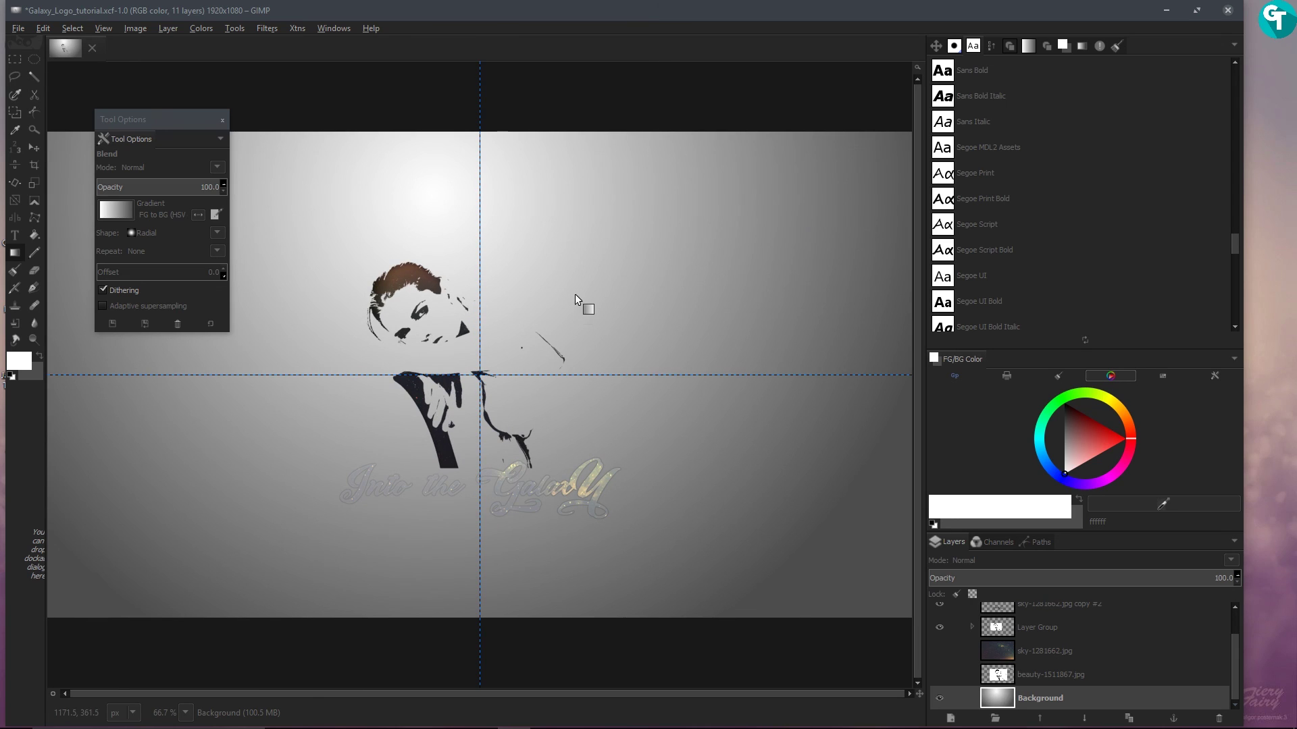
Step: Remove the vertical and horizontal centre guides from the image with the Move tool
key(m)
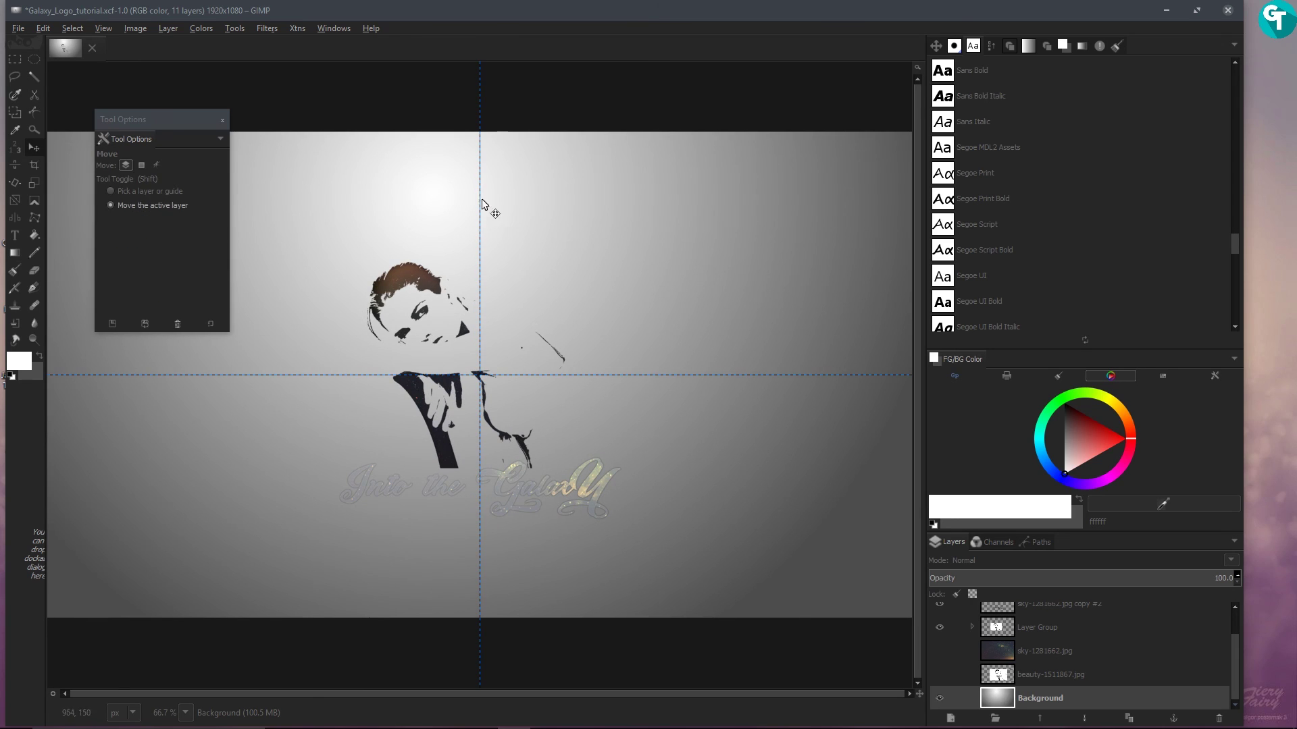
drag(478, 186, 27, 94)
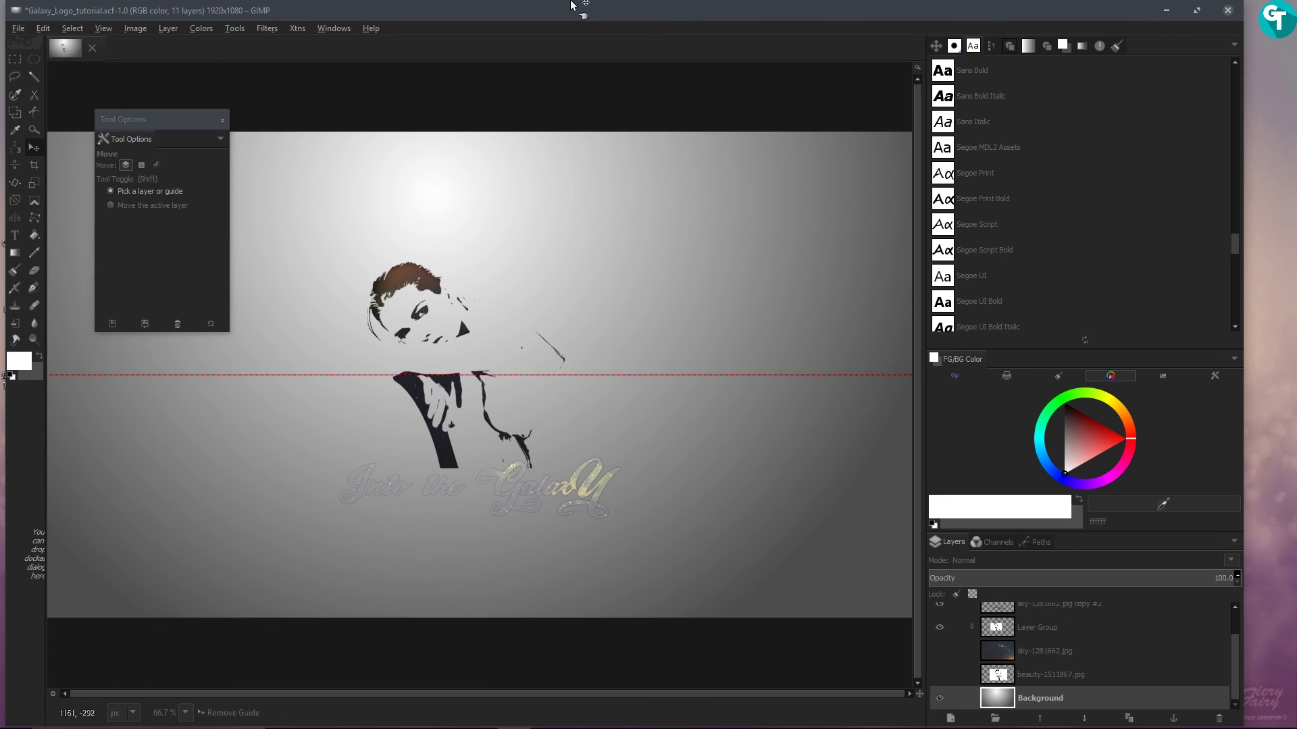
drag(564, 376, 584, 31)
scroll(611, 160, down, 2)
scroll(610, 160, up, 2)
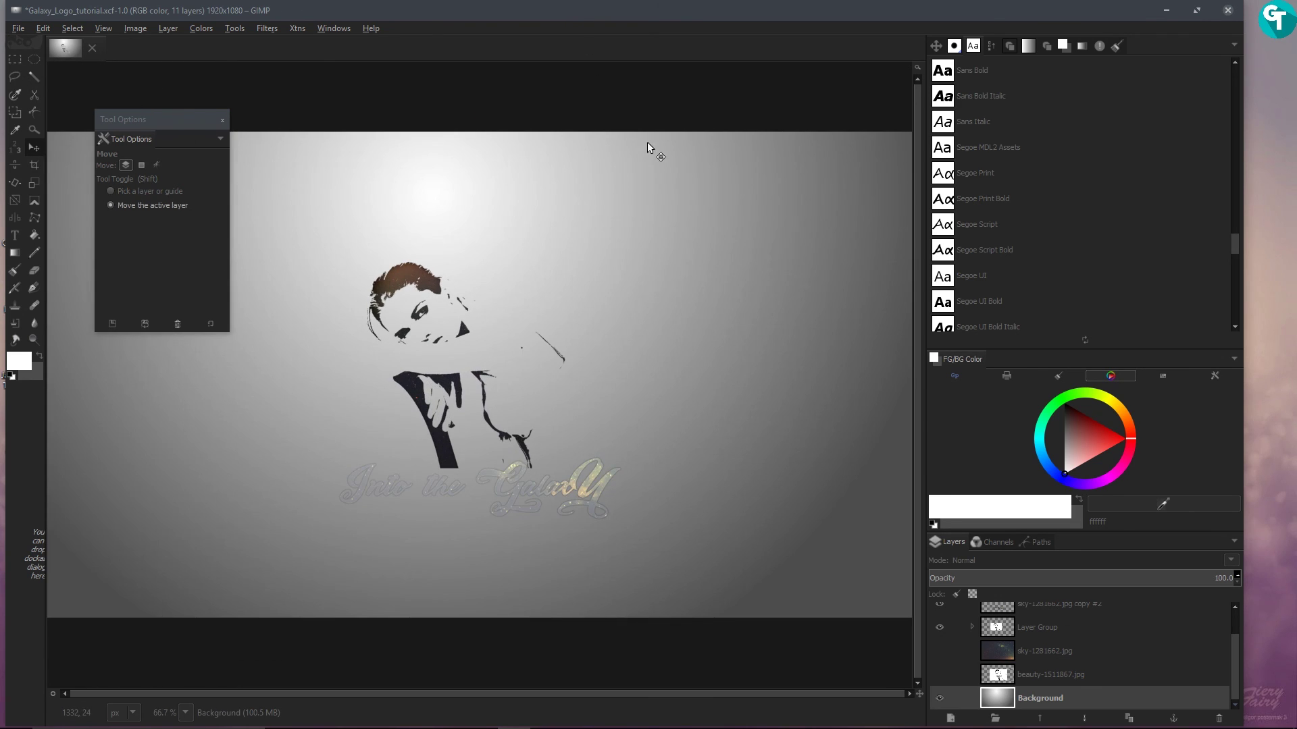
Step: Move the floating Tool Options dialog off the canvas, over the font list, to leave the finished logo unobstructed
scroll(683, 248, down, 1)
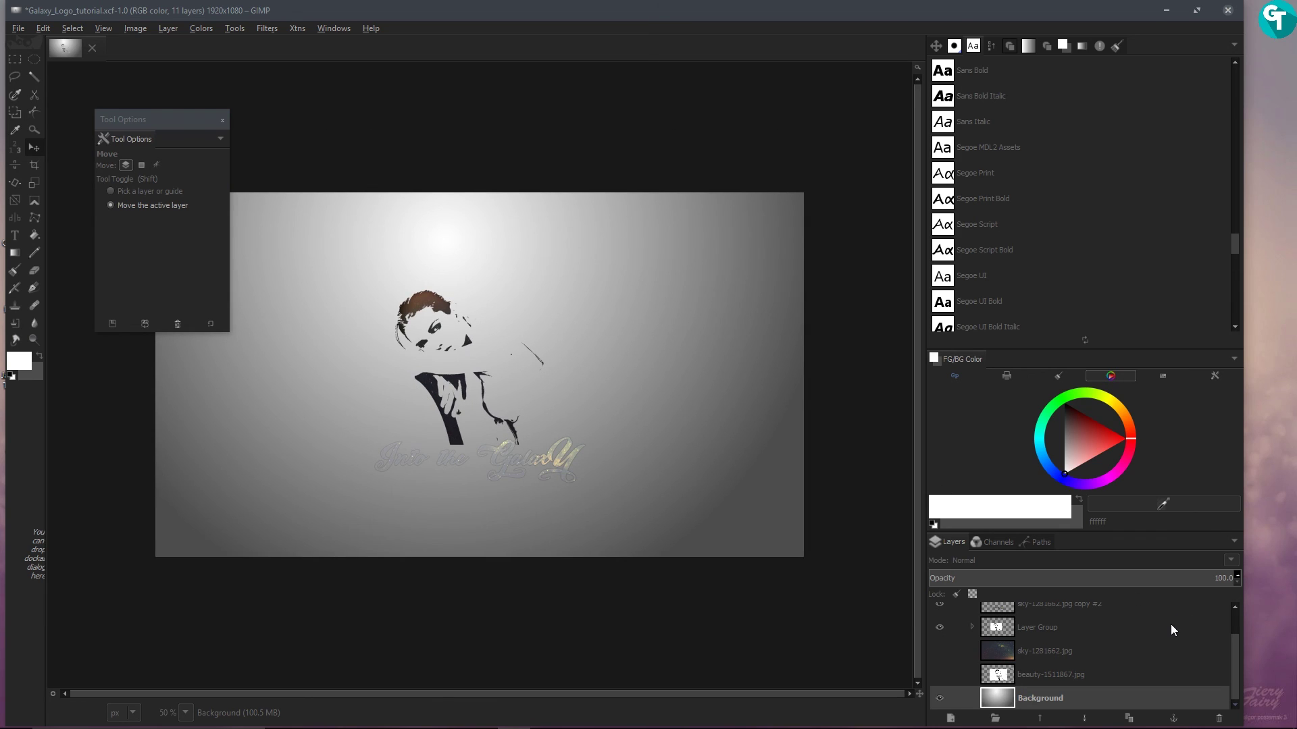
scroll(1170, 624, up, 2)
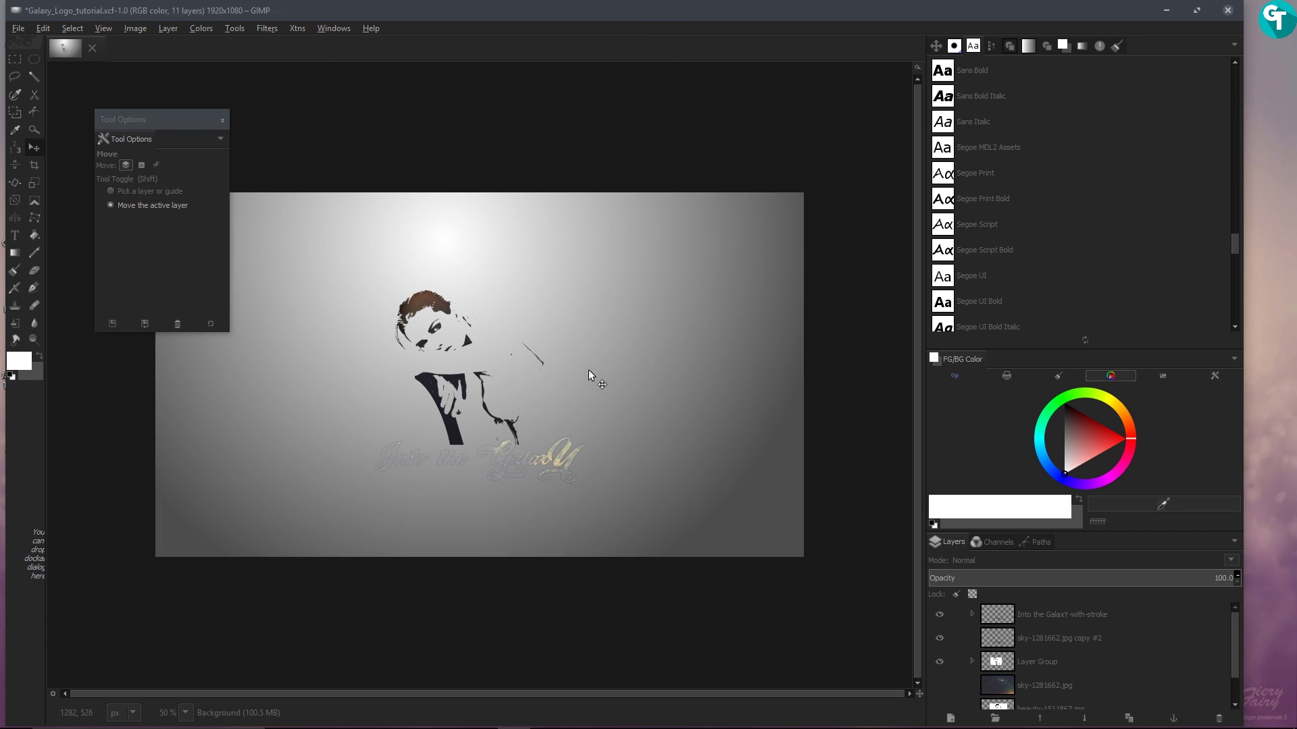
scroll(500, 435, up, 1)
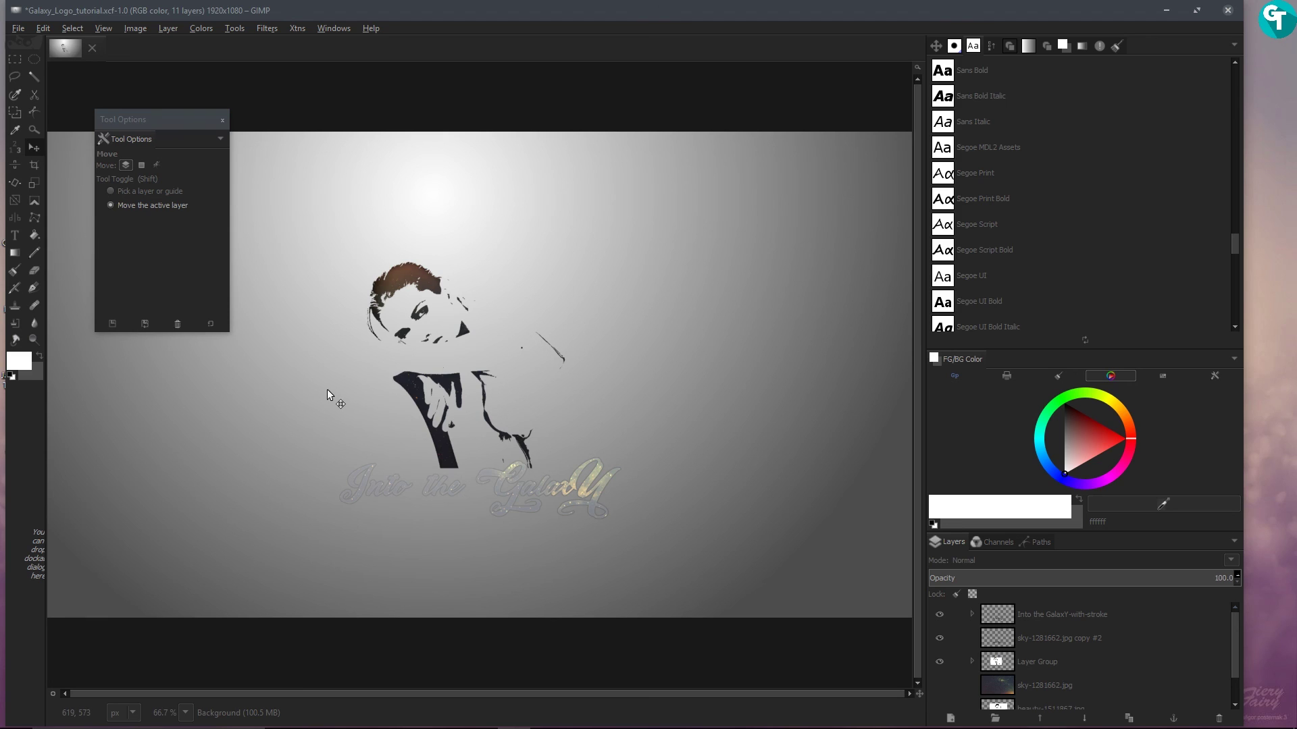
key(minus)
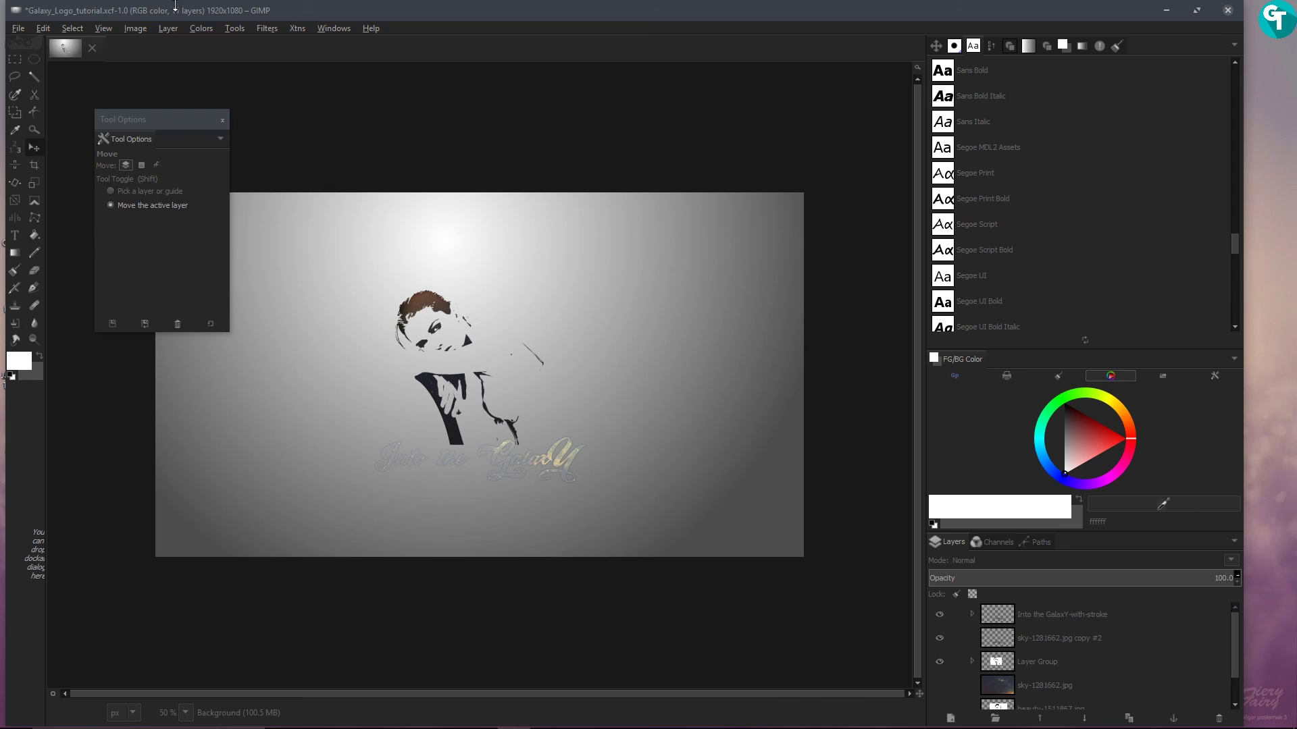
drag(185, 115, 995, 130)
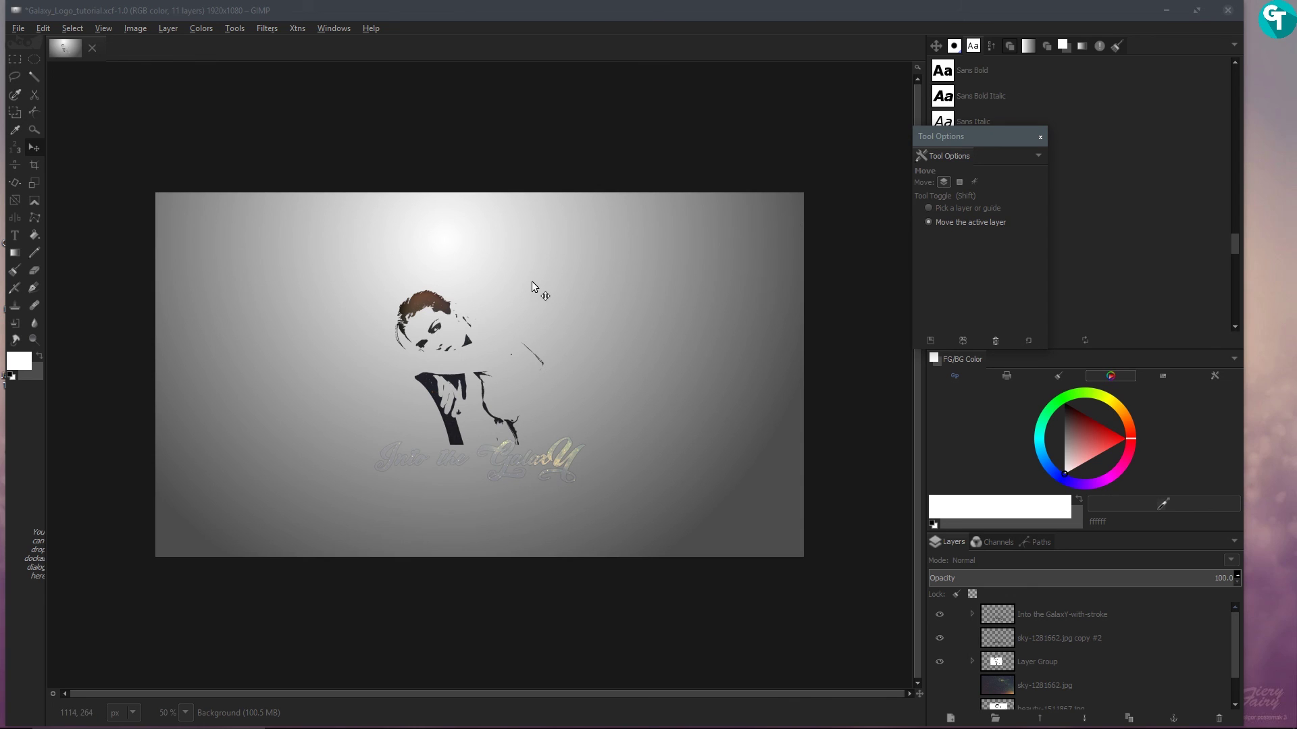
key(plus)
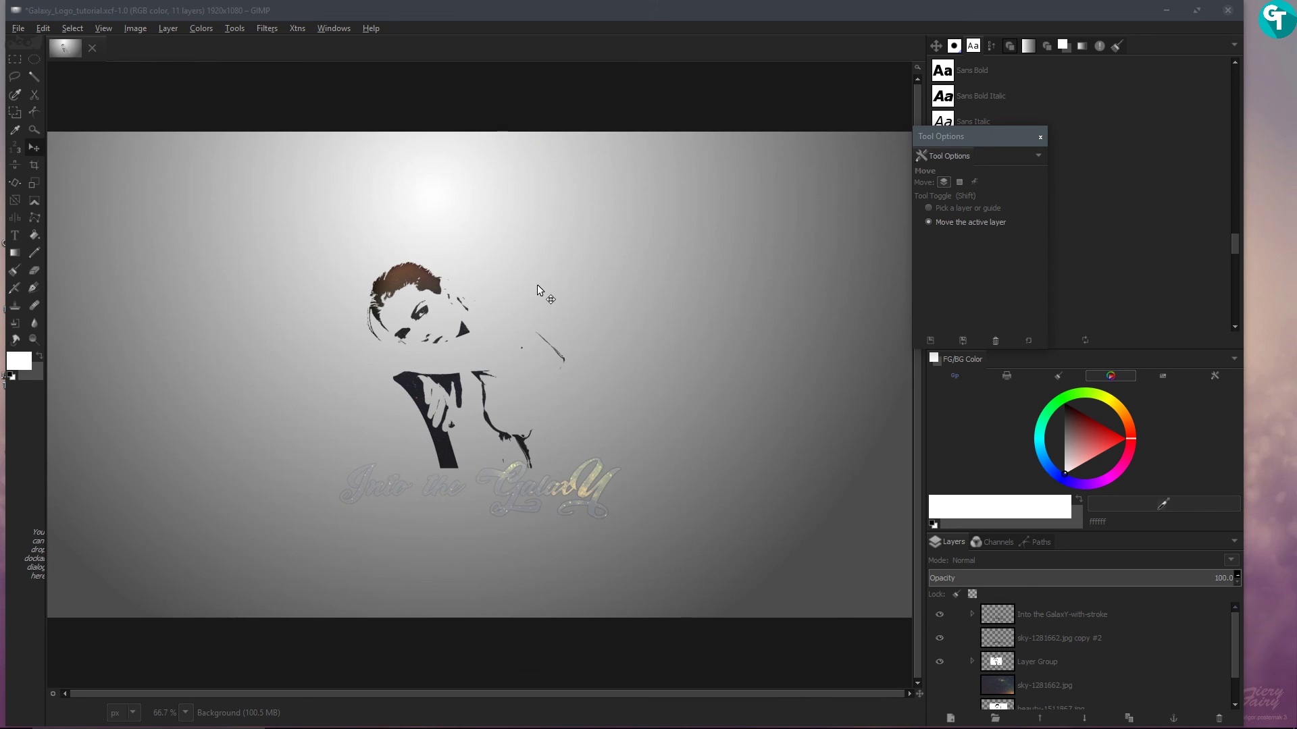